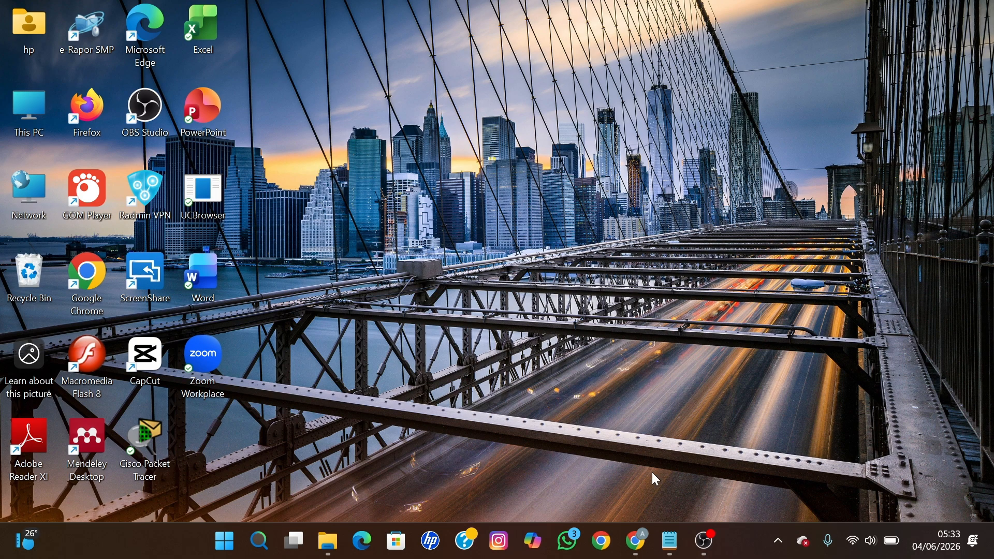
Step: Minimize the SiHalal windows and open a maximized Chrome window under the produk halal profile
left_click(623, 493)
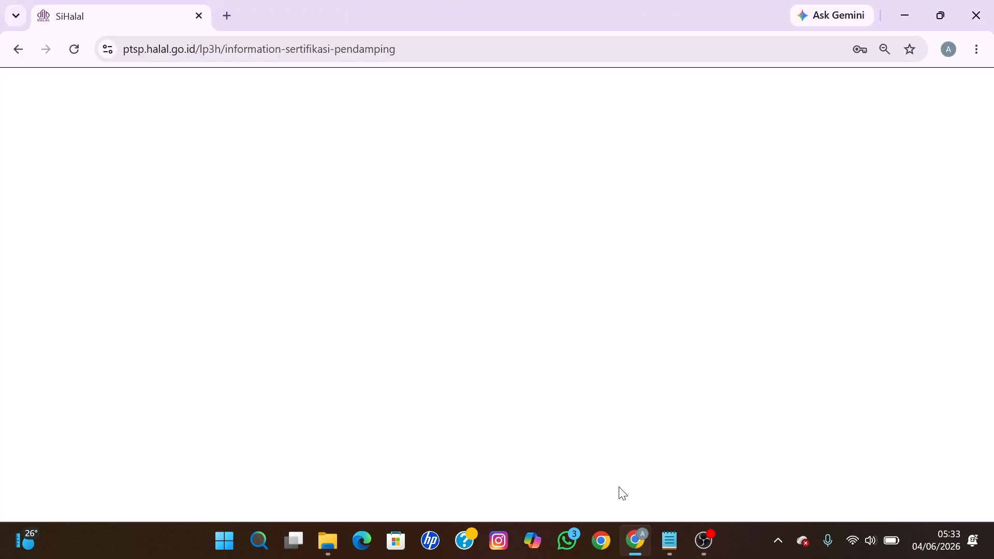
left_click(905, 16)
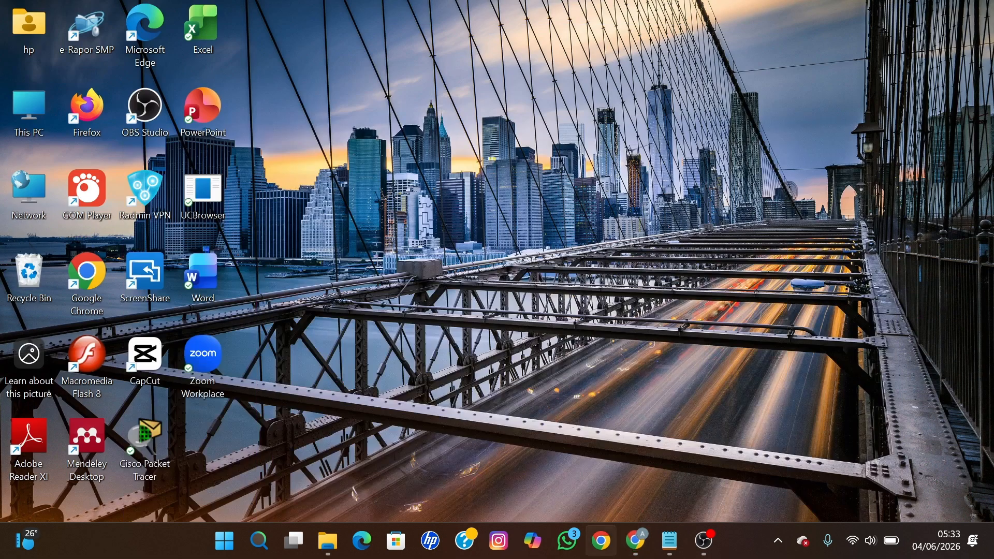
left_click(599, 549)
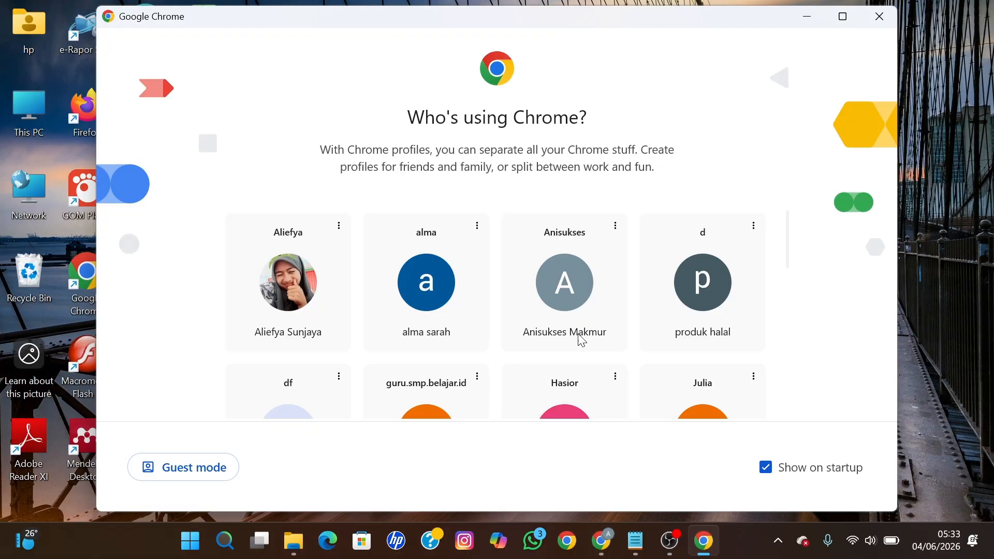
left_click(551, 284)
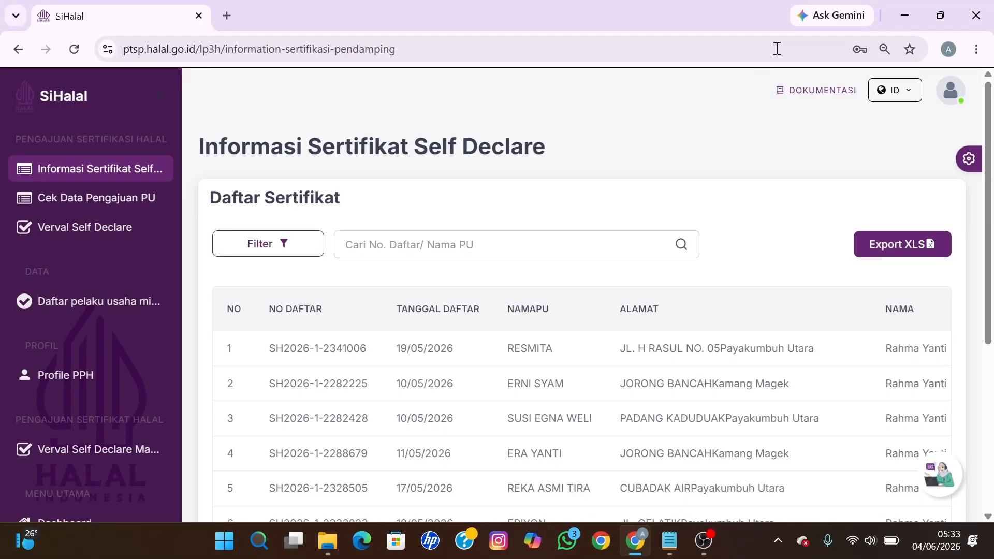
left_click(905, 15)
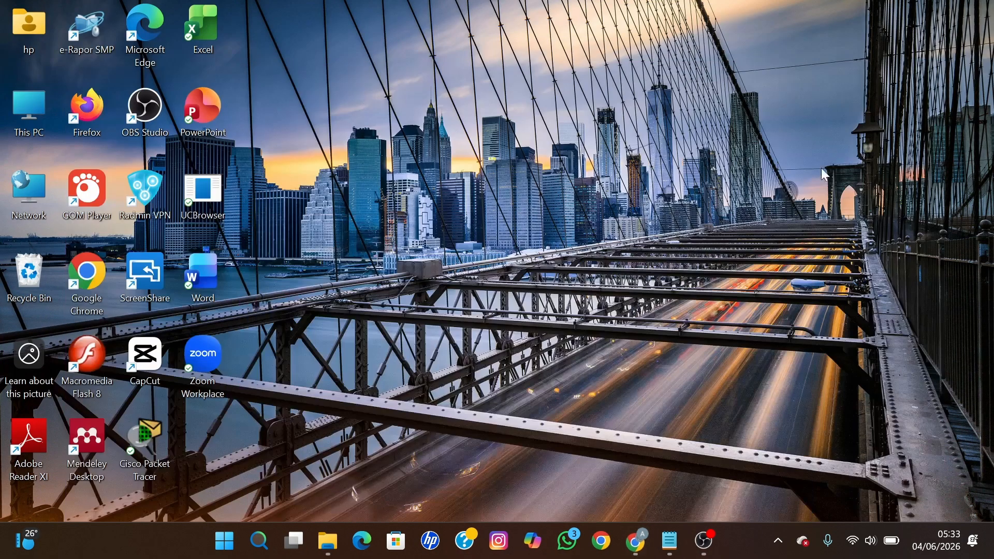
left_click(611, 547)
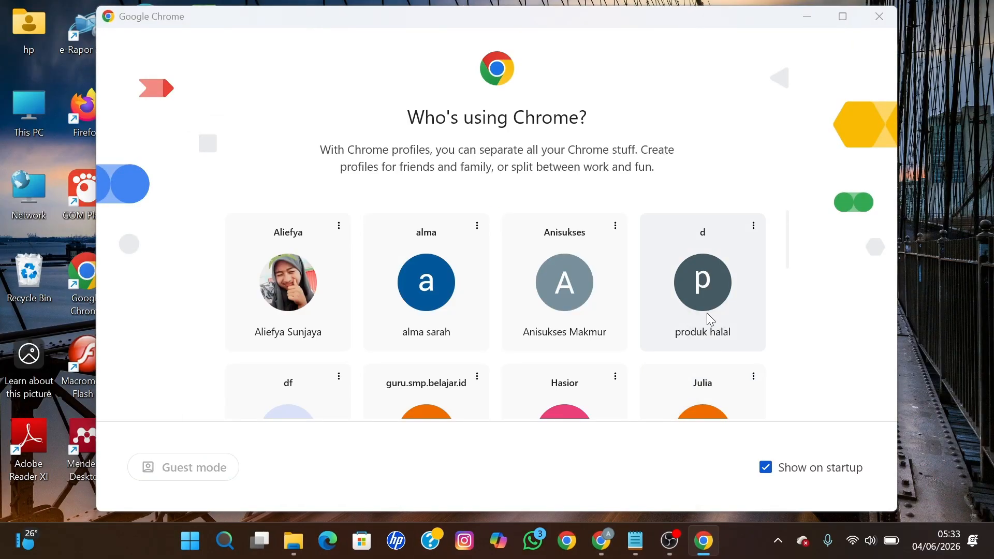
left_click(709, 317)
left_click(634, 131)
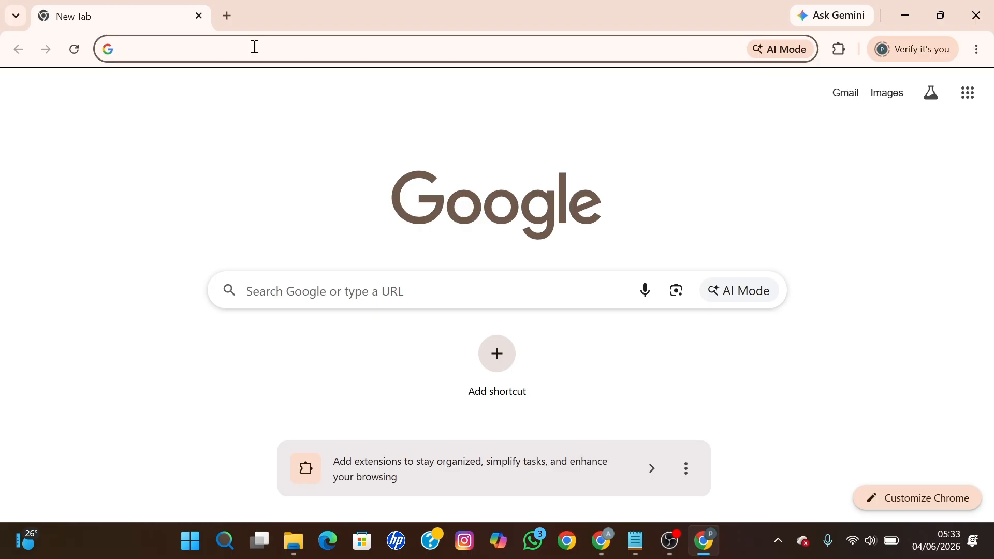
Step: Go to ptsp.halal.go.id by accepting the address-bar autocomplete for 'pt'
type("ptsp.halal.go.id")
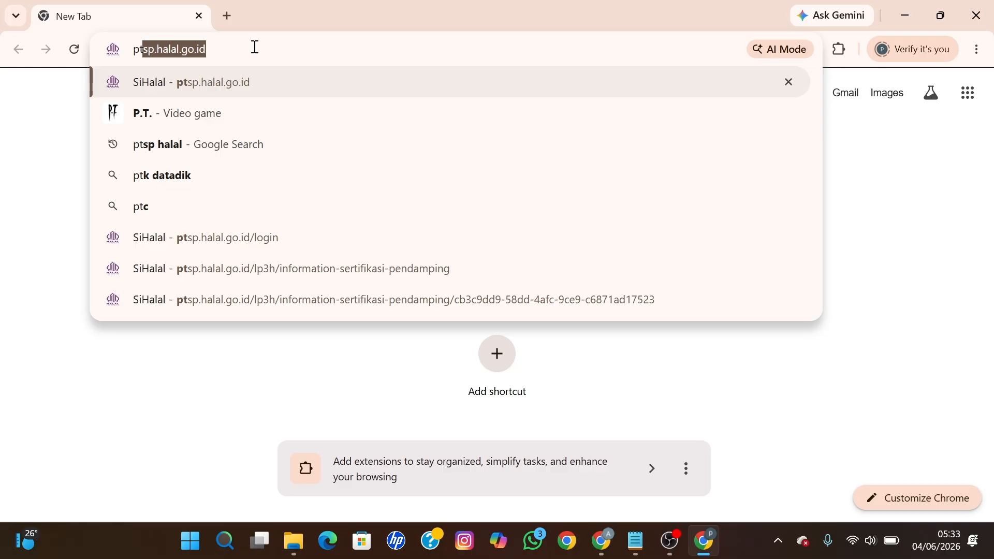
key("Right")
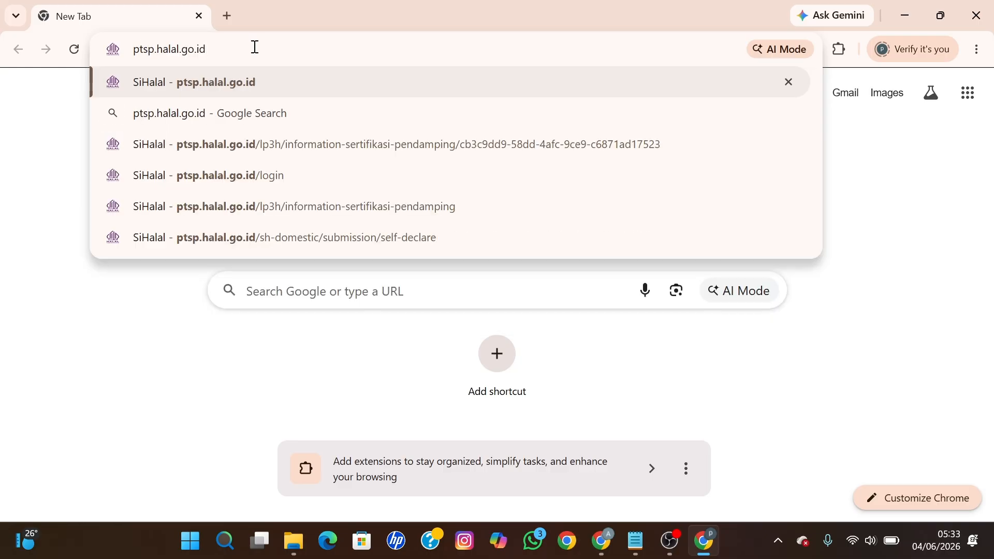
key("Return")
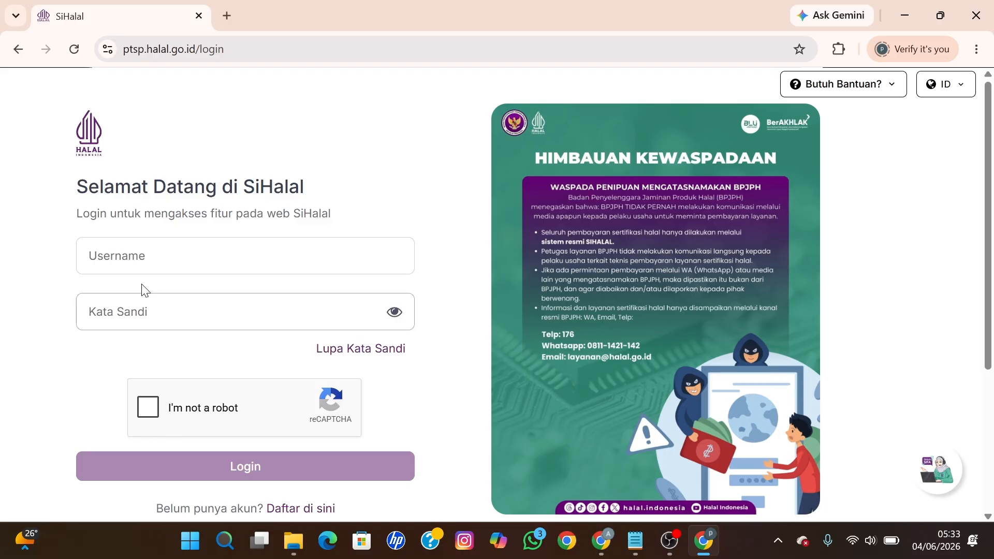
Step: Leave the empty login fields, dismiss the saved-password prompt, and scroll to the registration link
left_click(146, 261)
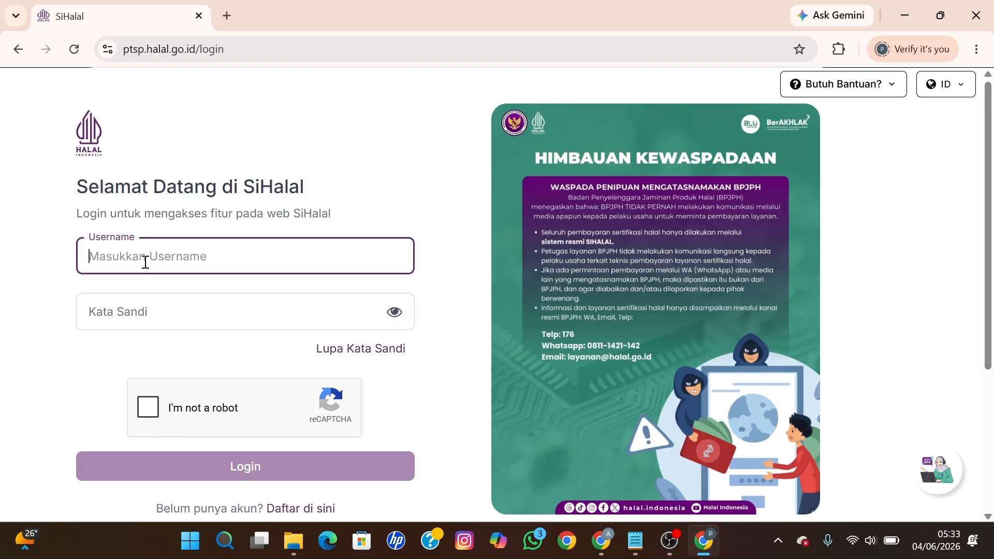
left_click(138, 310)
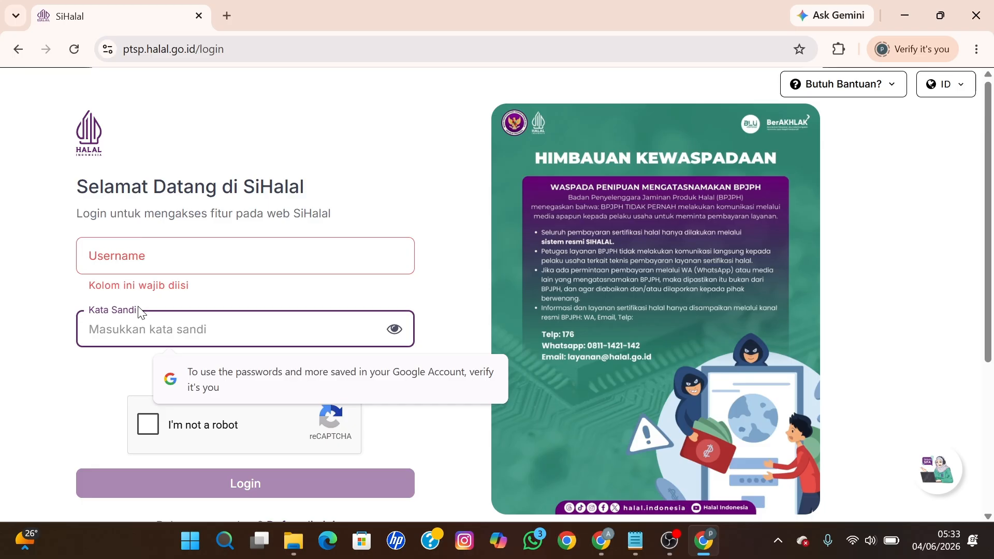
left_click(279, 192)
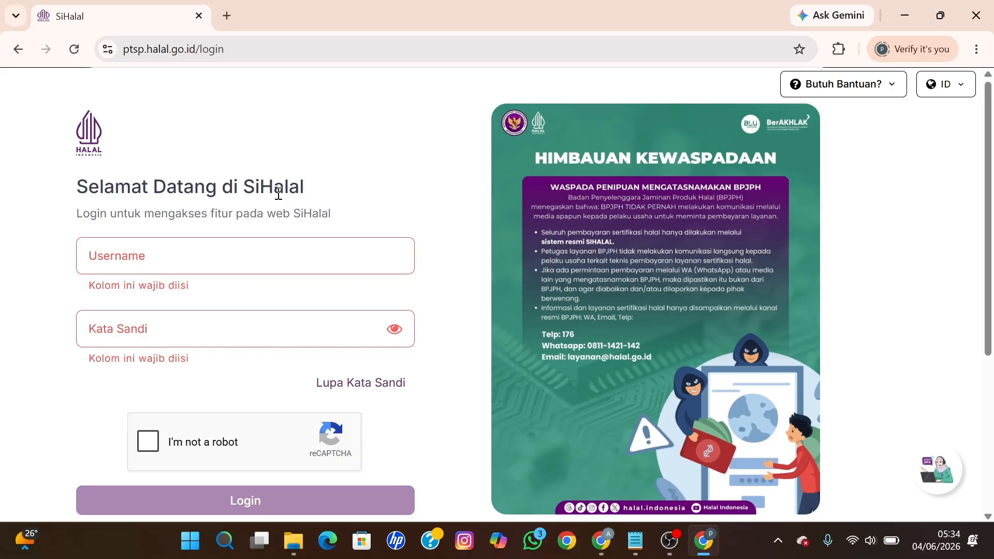
scroll(278, 196, "down", 1)
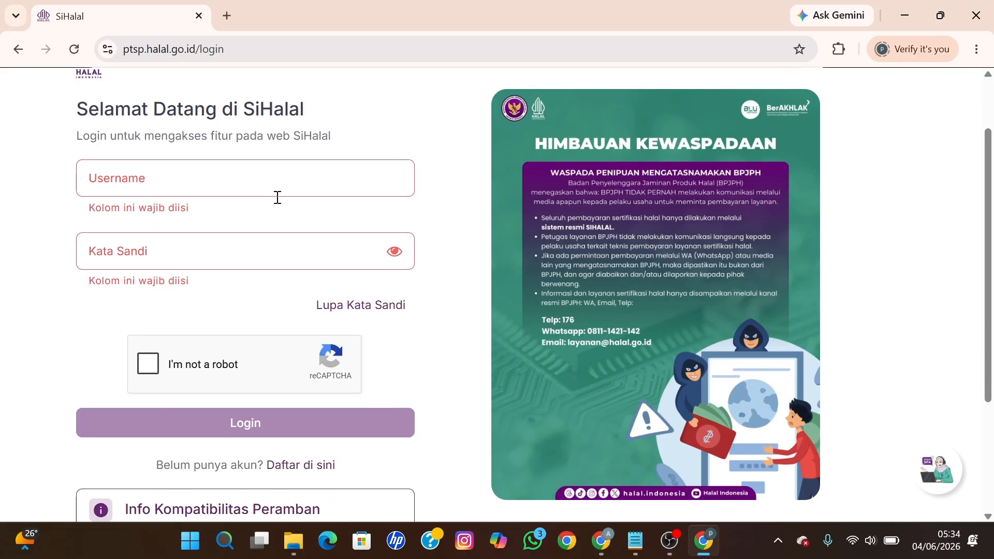
scroll(371, 471, "down", 1)
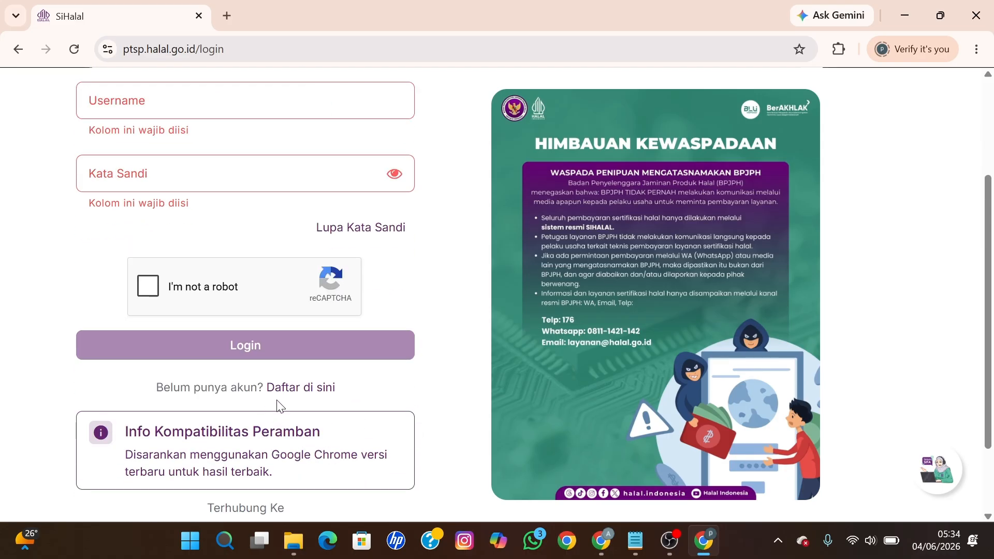
Step: Open the register page, set Tipe Pengguna to Pelaku Usaha, and review the form fields
left_click(293, 394)
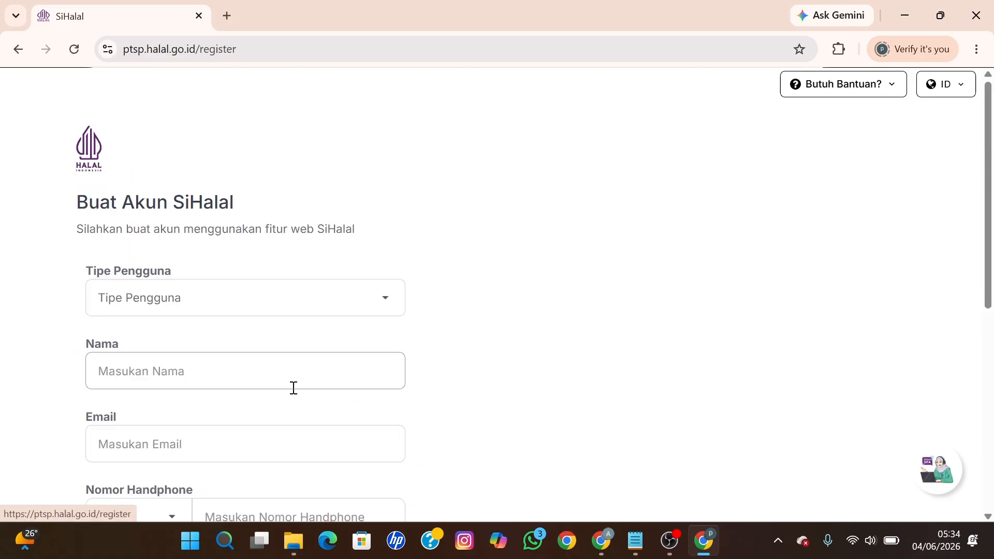
left_click(220, 310)
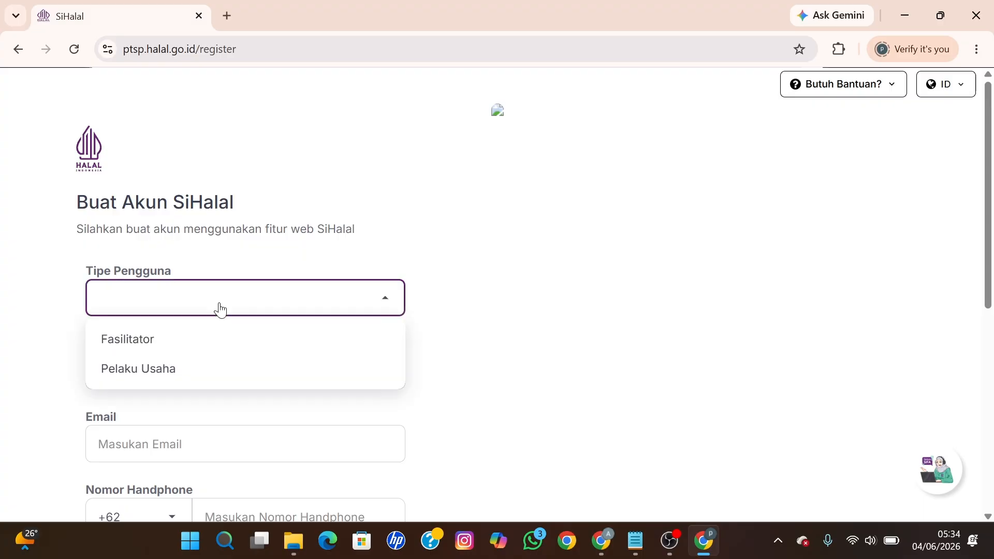
left_click(172, 369)
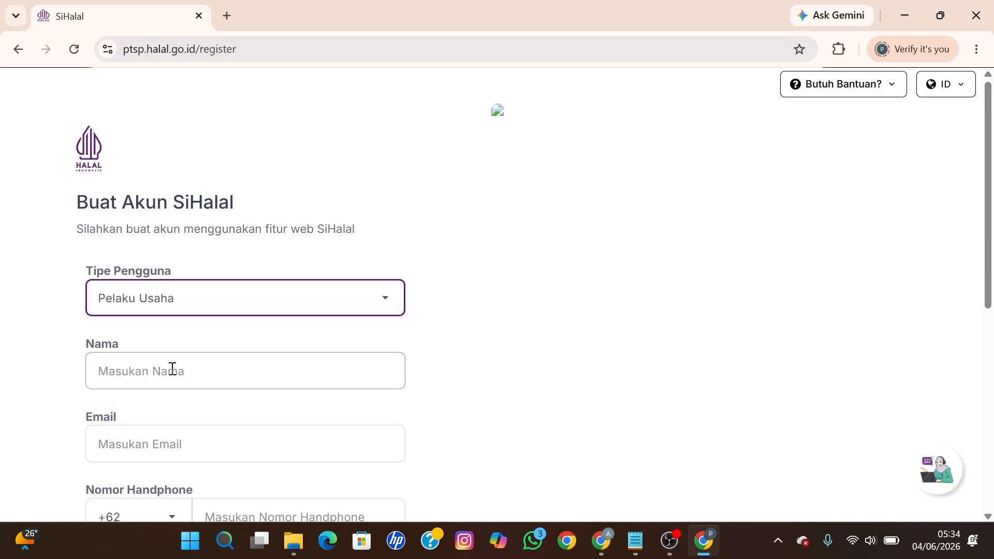
left_click(172, 369)
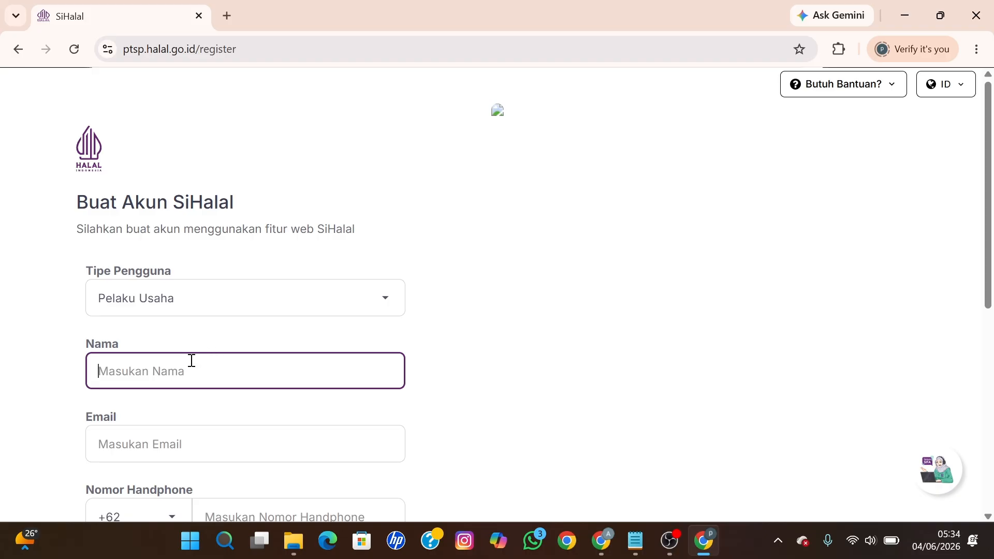
scroll(191, 361, "down", 1)
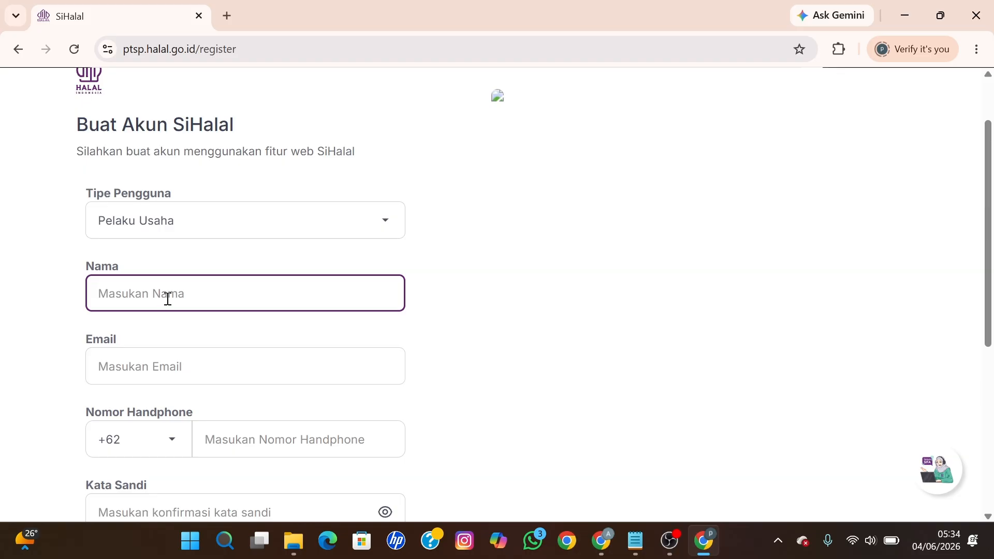
scroll(140, 367, "down", 1)
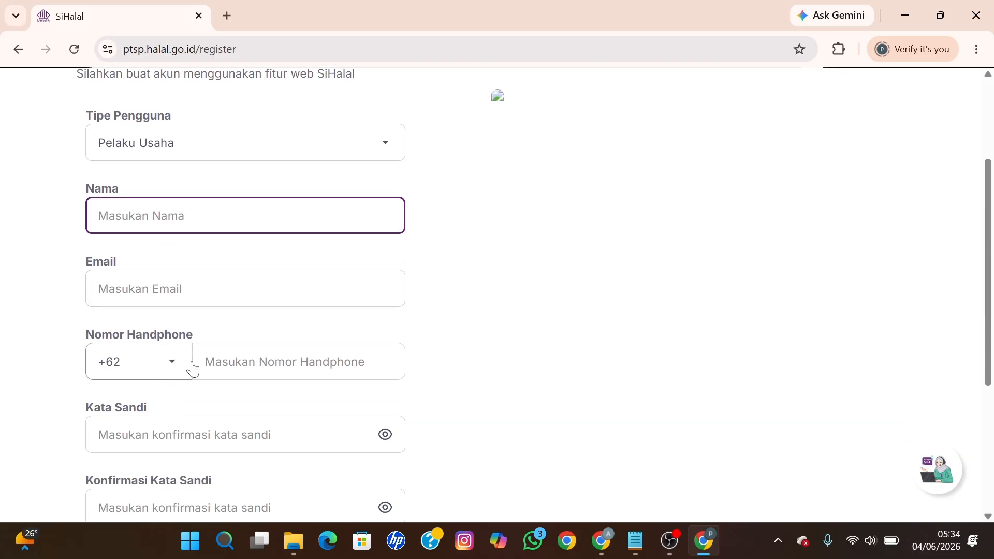
scroll(197, 418, "down", 2)
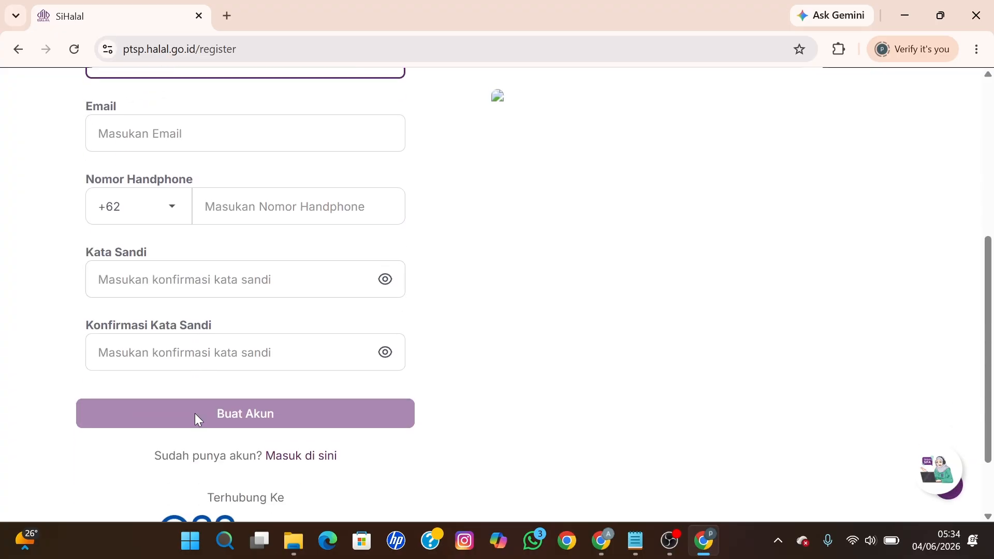
scroll(195, 417, "up", 2)
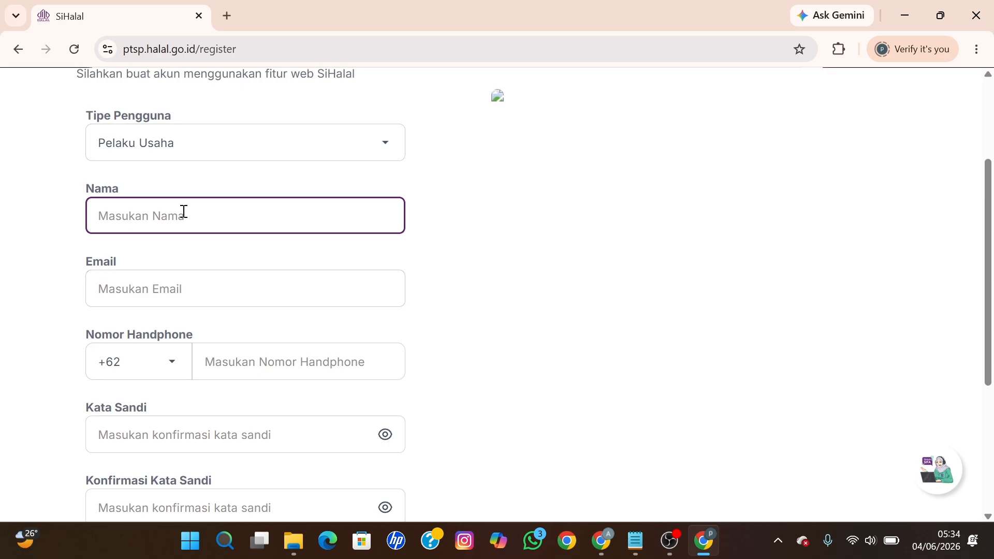
Step: Enter the account holder's name and e-mail address on the registration form
type("J")
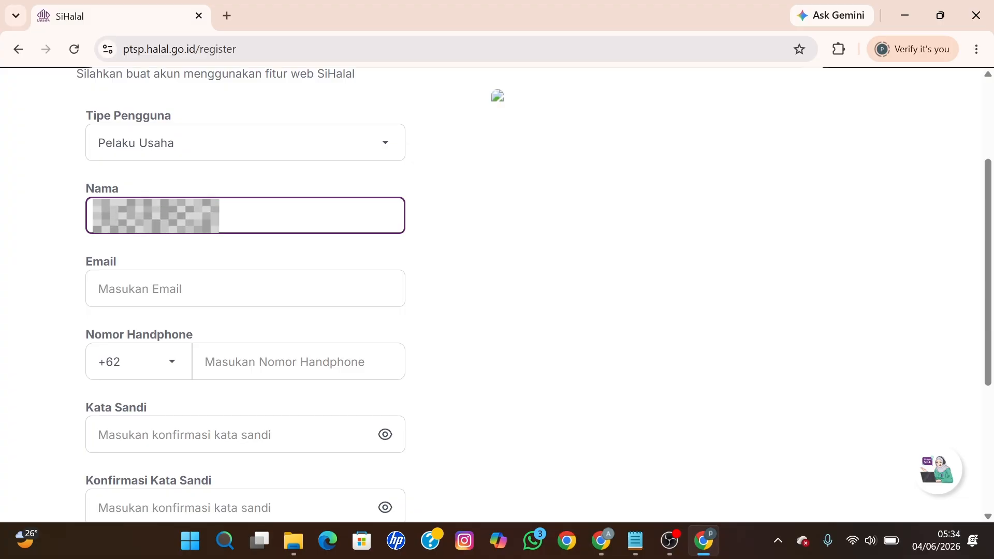
left_click(171, 281)
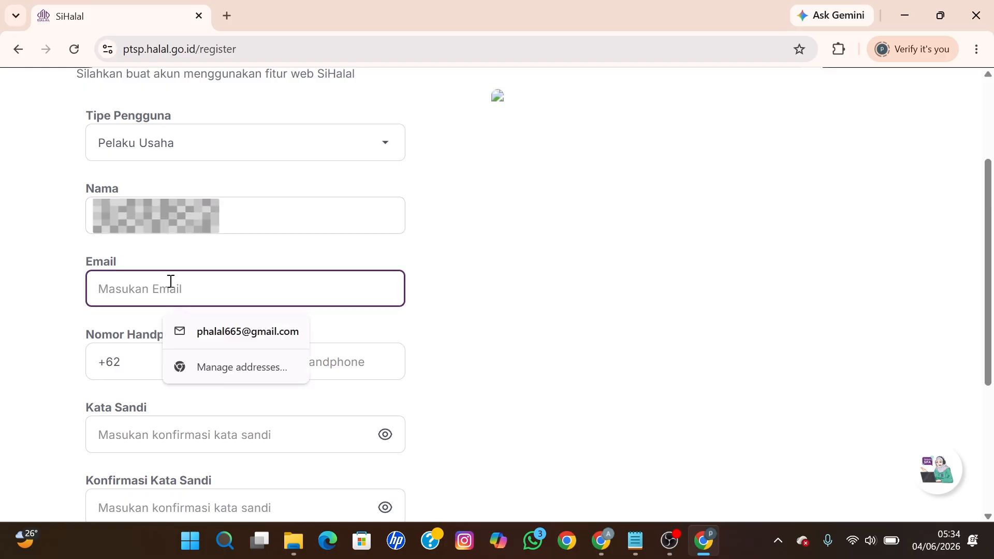
type("juli")
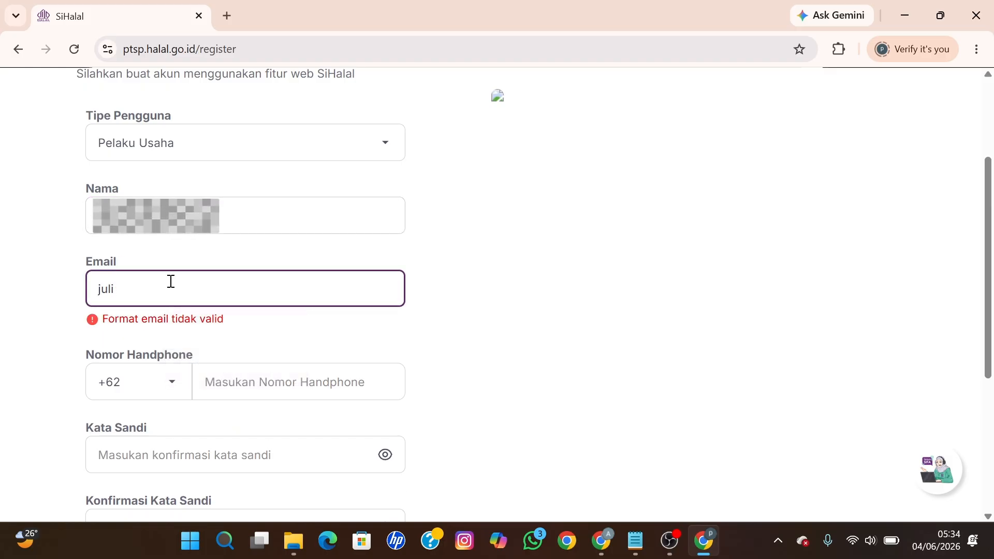
key("ctrl+v")
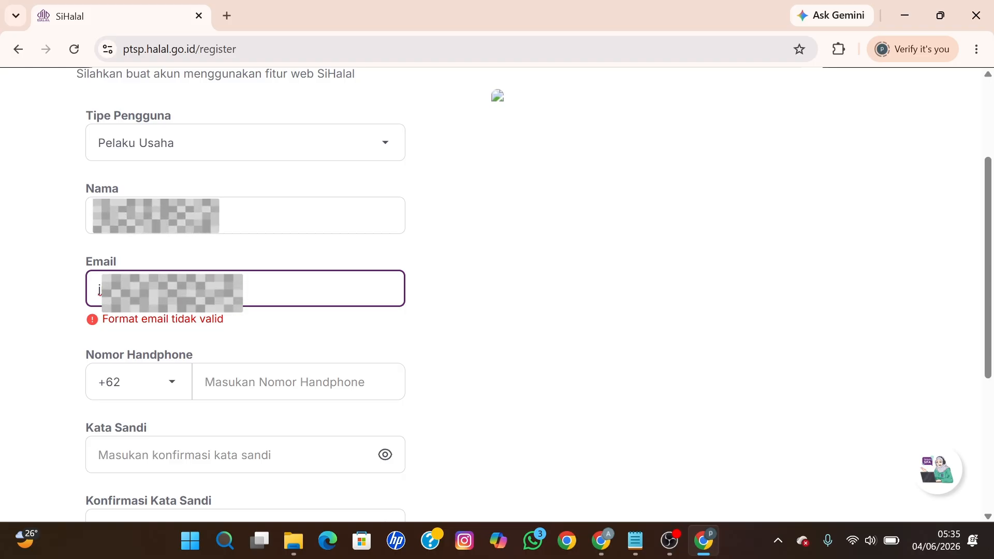
type("o")
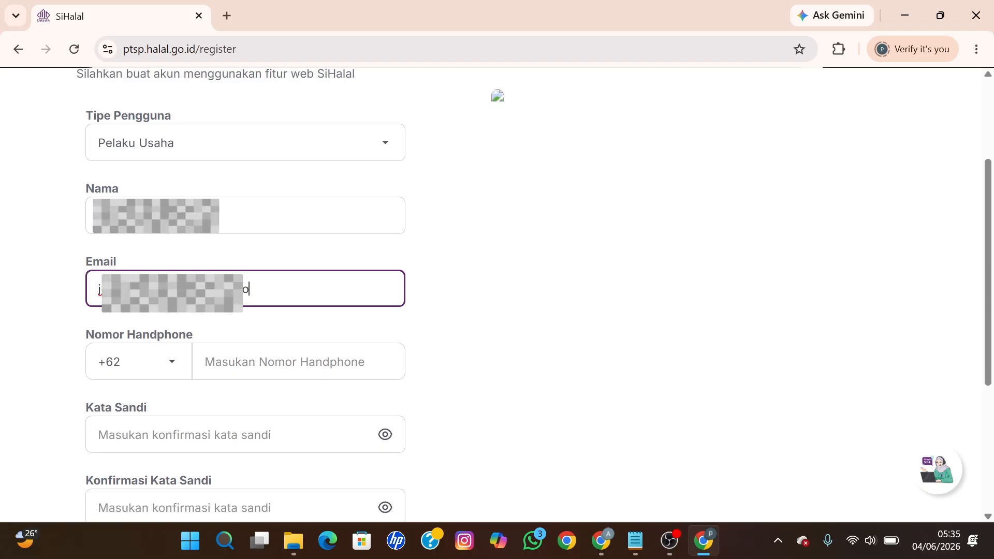
type("m")
Step: Fill in the mobile phone number after the +62 prefix
left_click(230, 361)
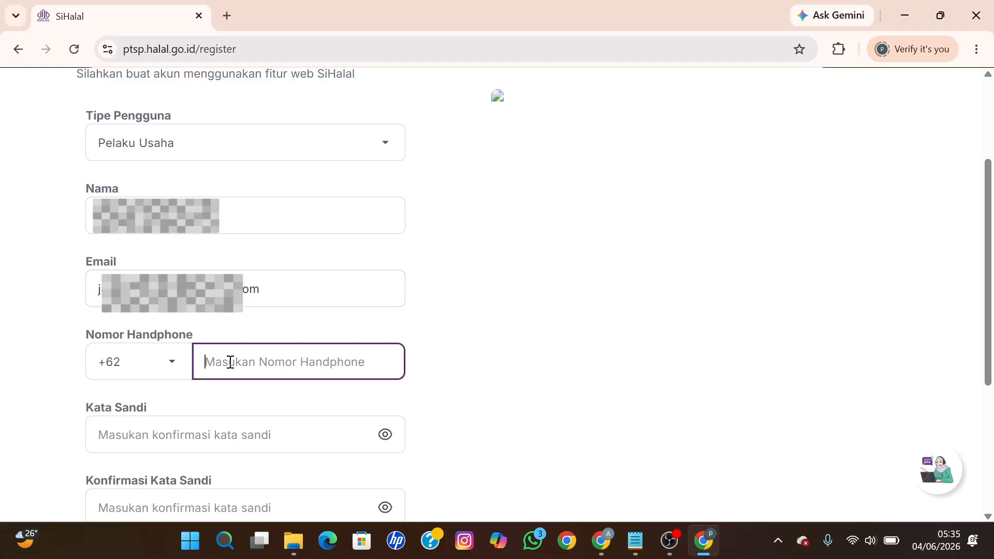
type("8")
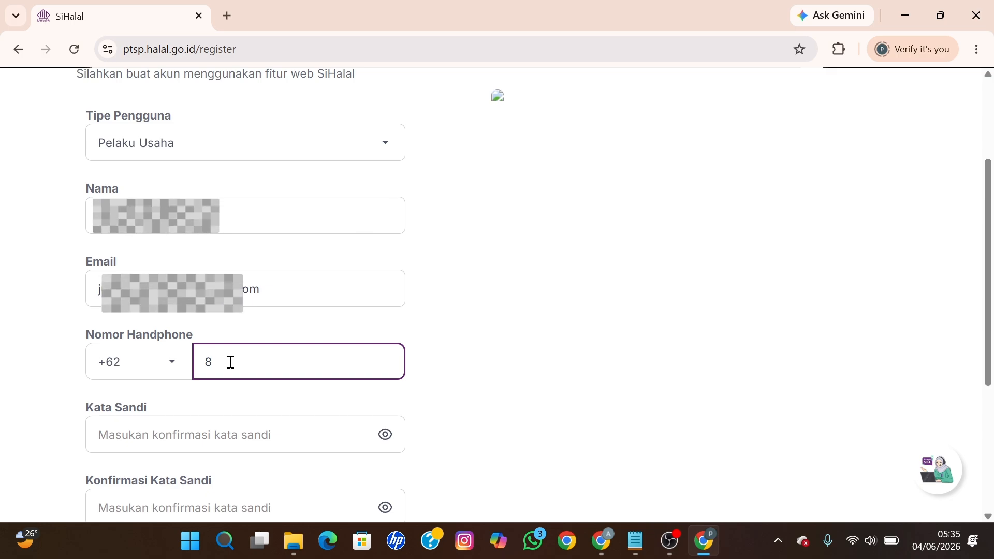
type("1234567890")
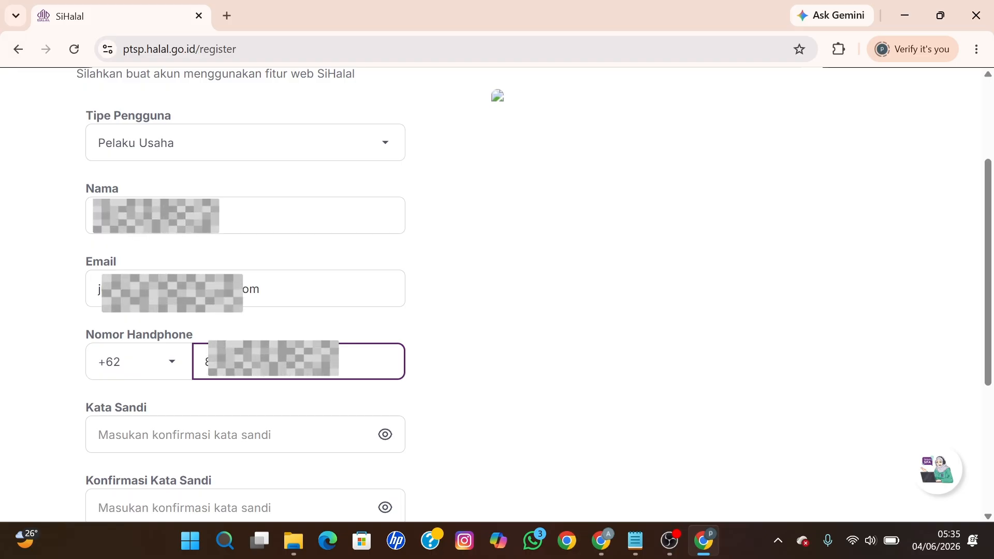
scroll(451, 266, "down", 3)
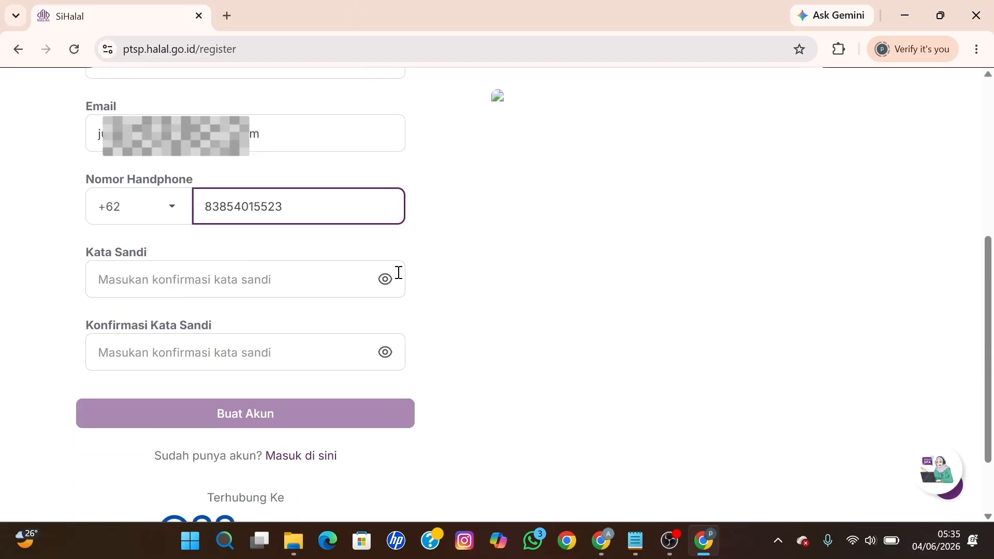
Step: Enter a ten-character account password in Kata Sandi
left_click(288, 274)
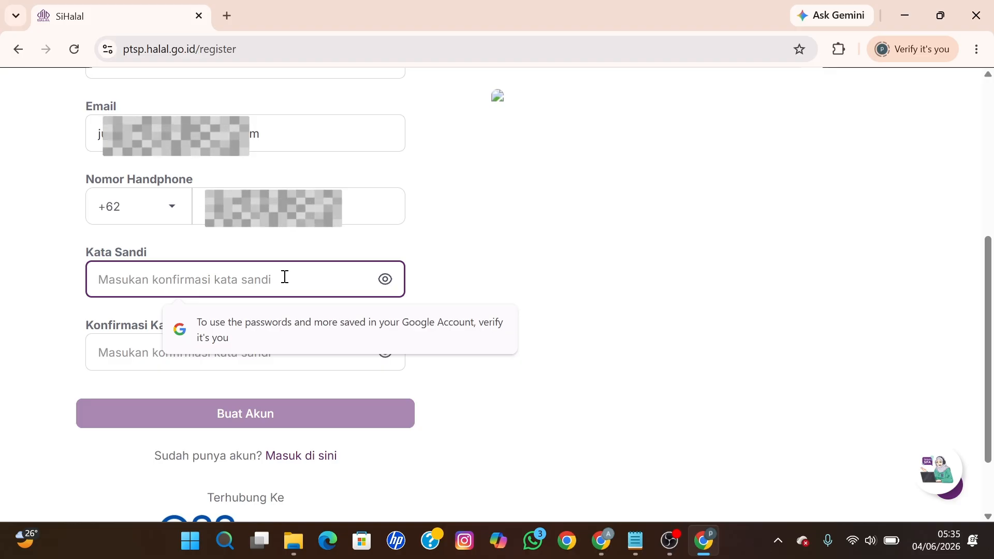
type("1234")
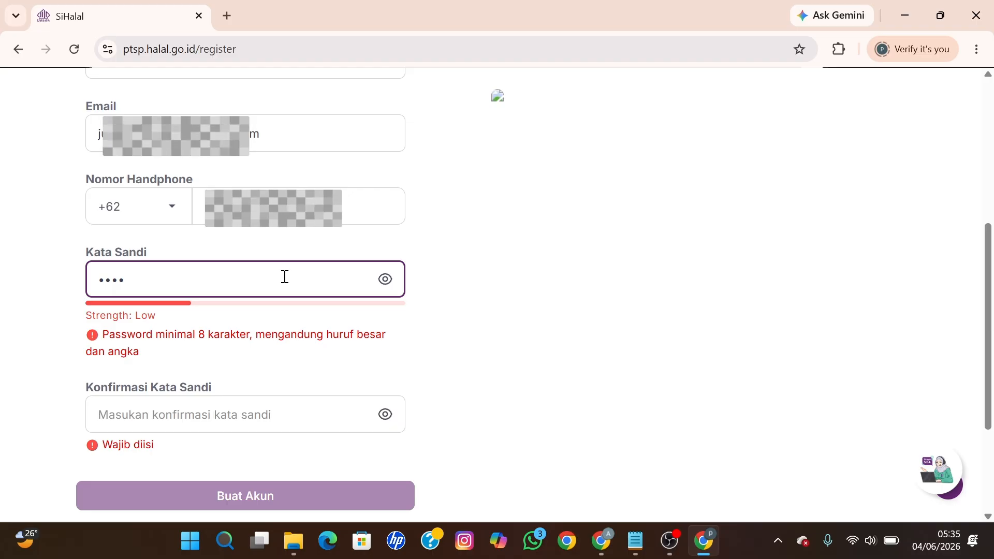
type("5")
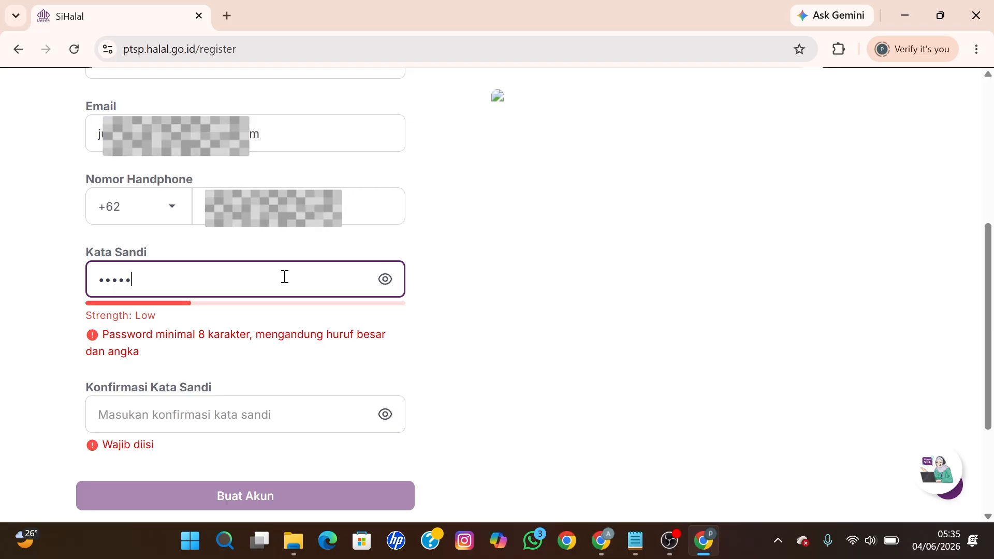
type("6")
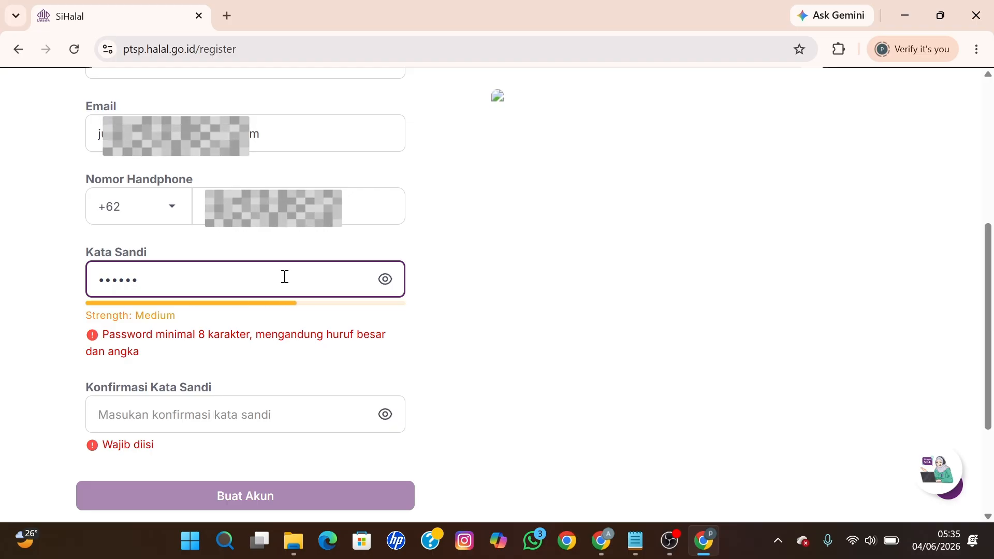
type("7")
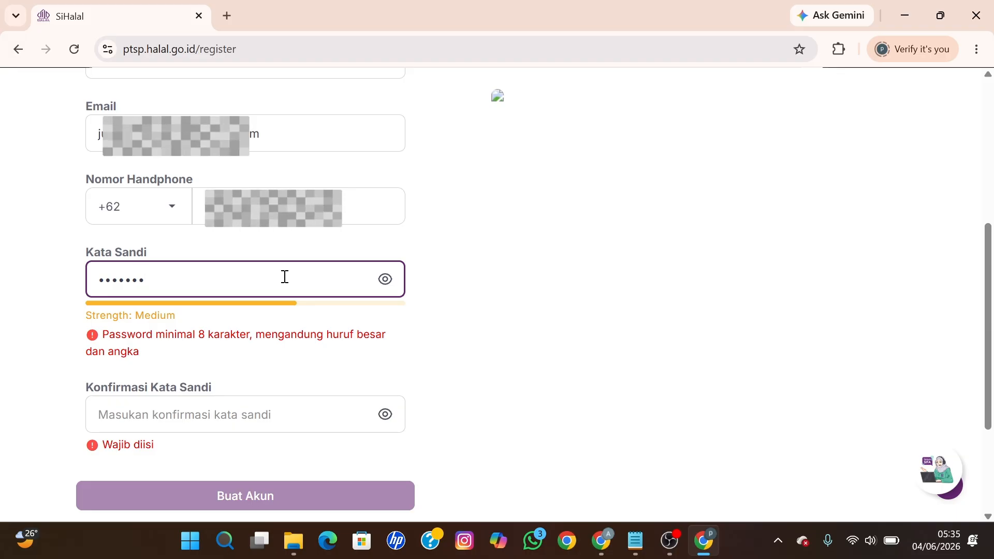
type("890")
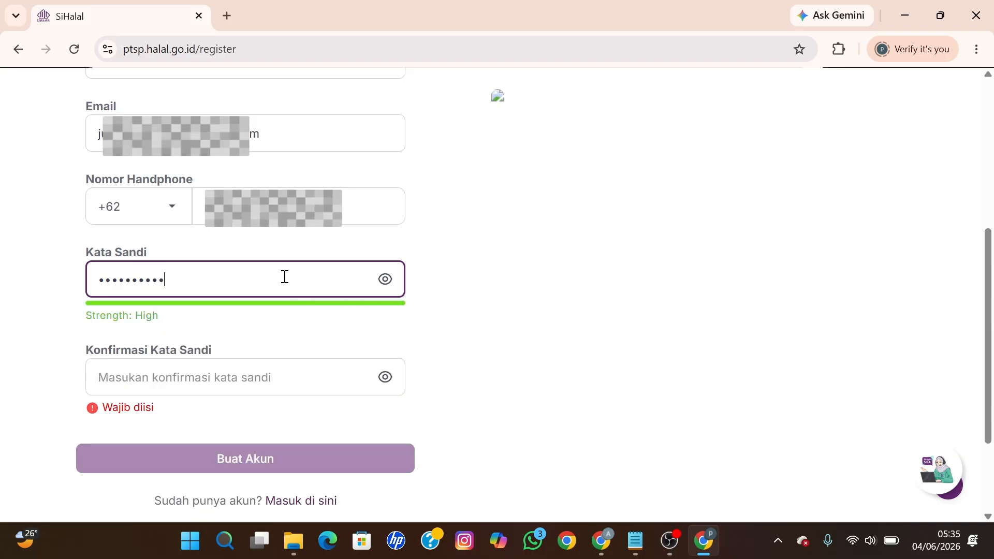
left_click_drag(285, 277, 73, 272)
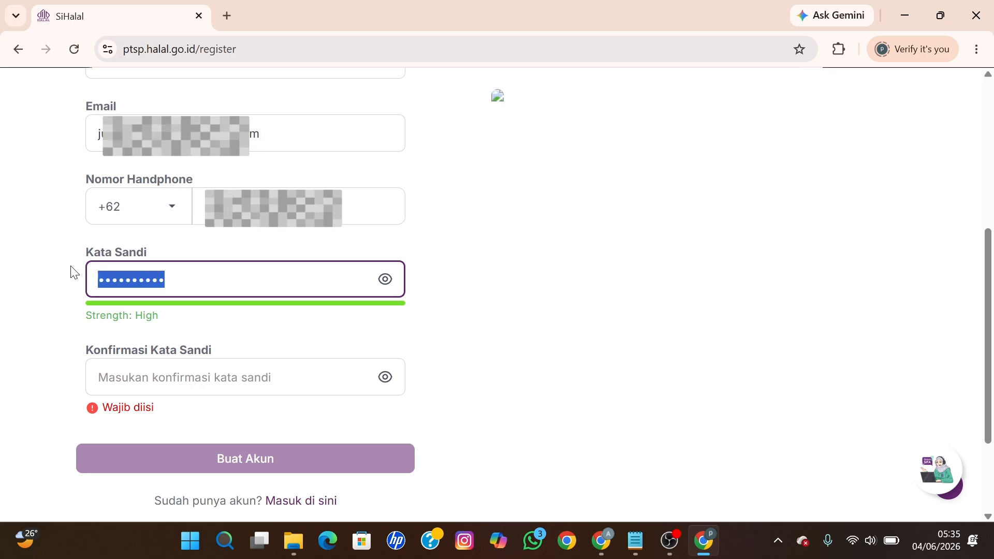
right_click(111, 275)
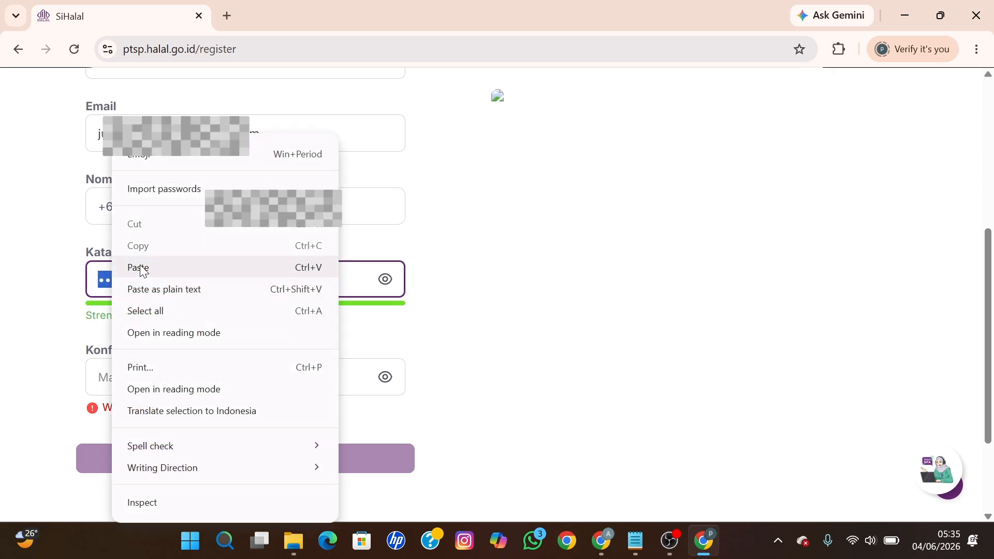
left_click(140, 268)
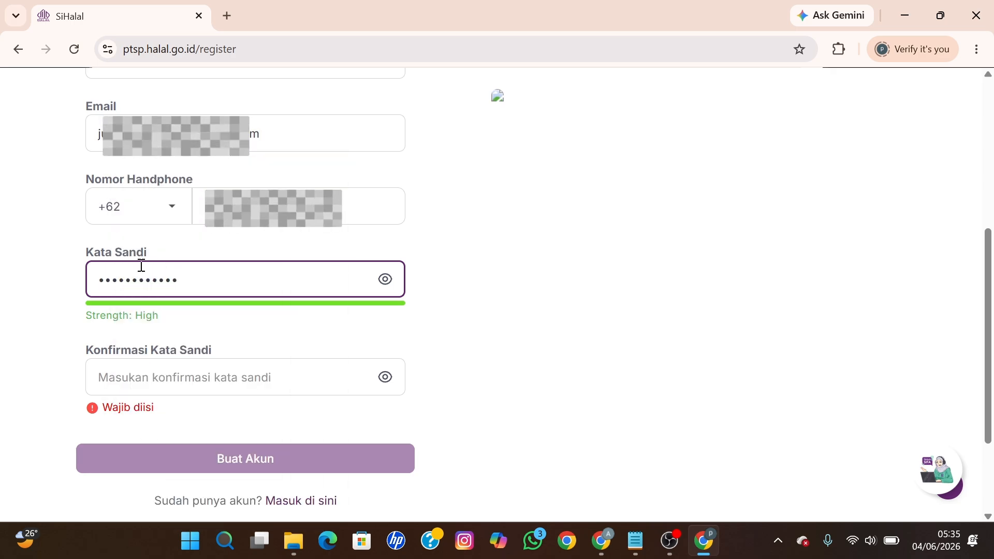
key("ctrl+z")
Step: Retype the password in Konfirmasi Kata Sandi and toggle visibility to confirm both match
left_click(173, 377)
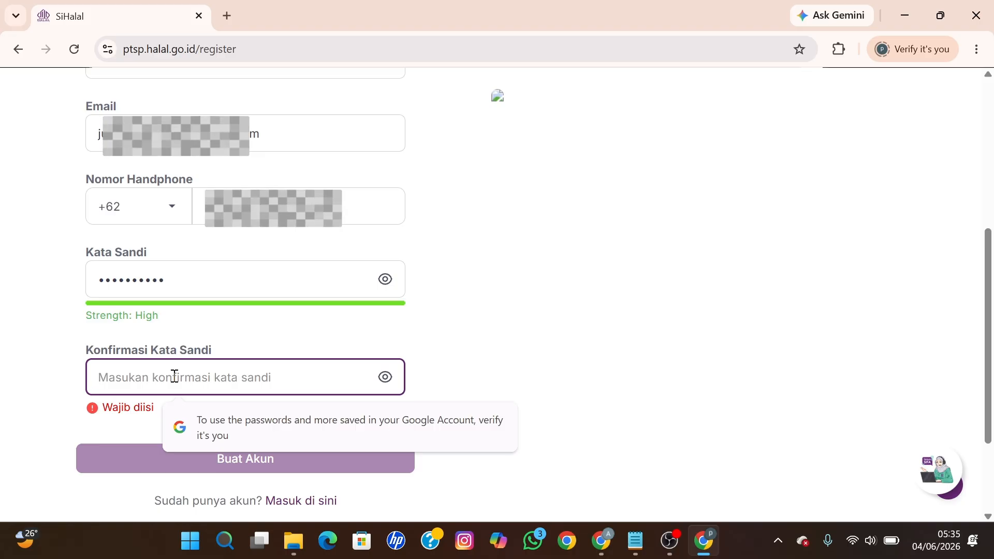
type("••")
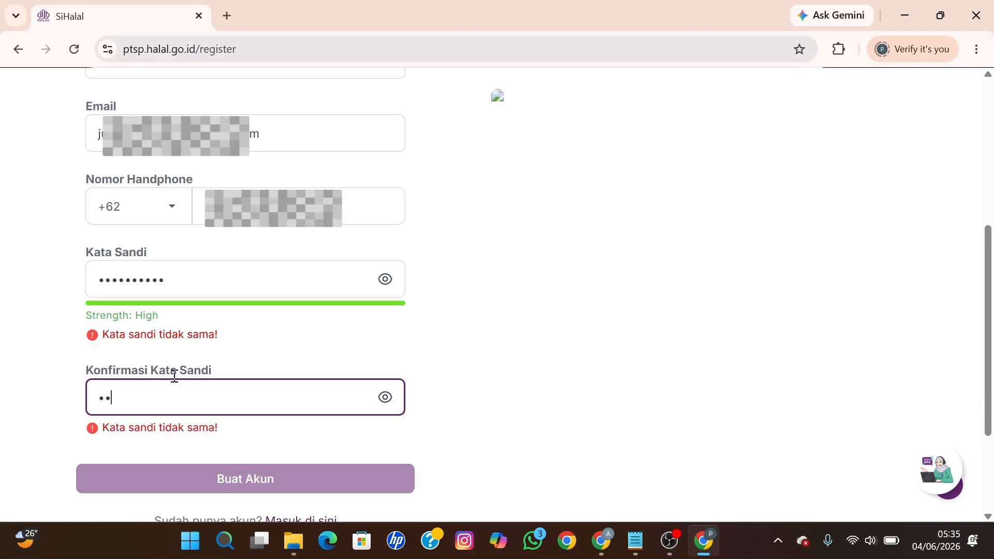
type("•••")
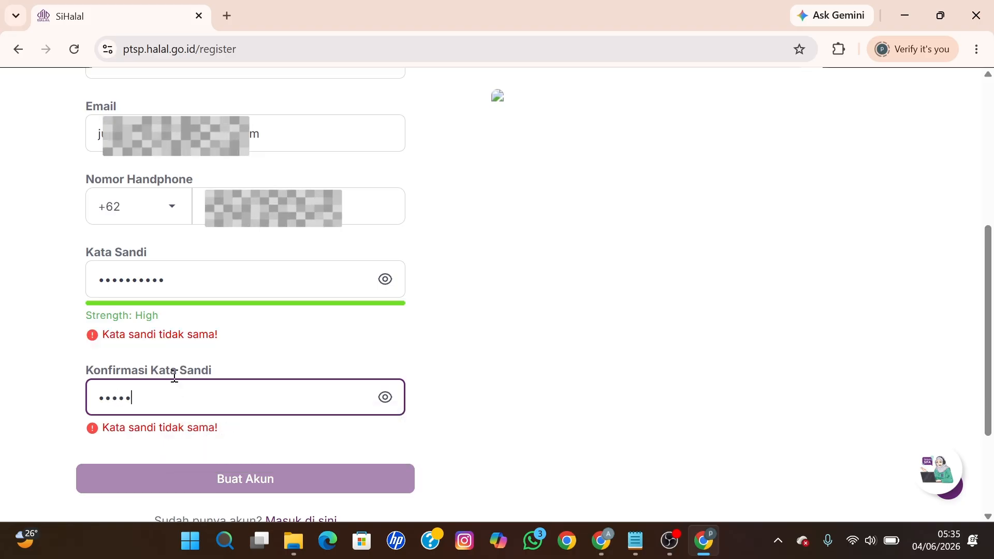
type("•")
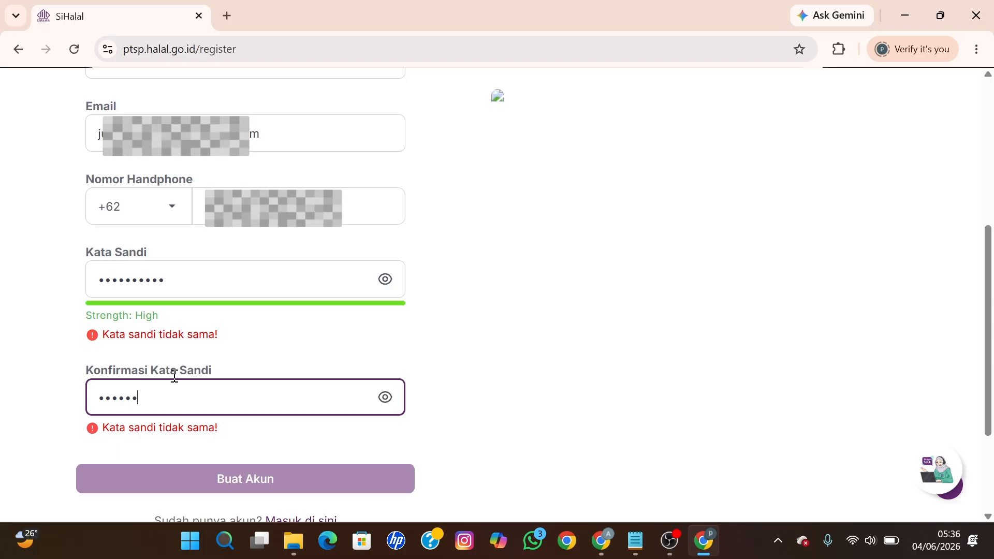
type("•")
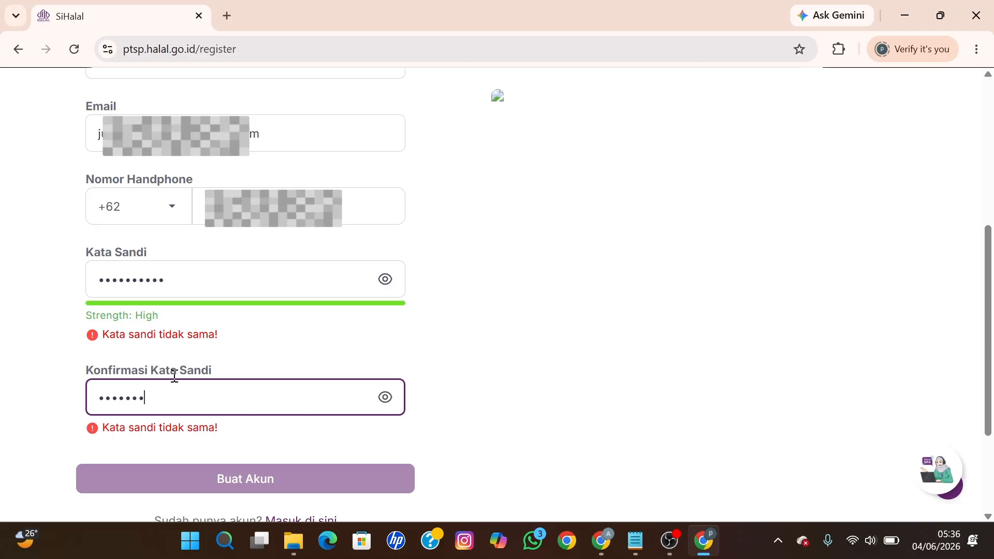
type("•••")
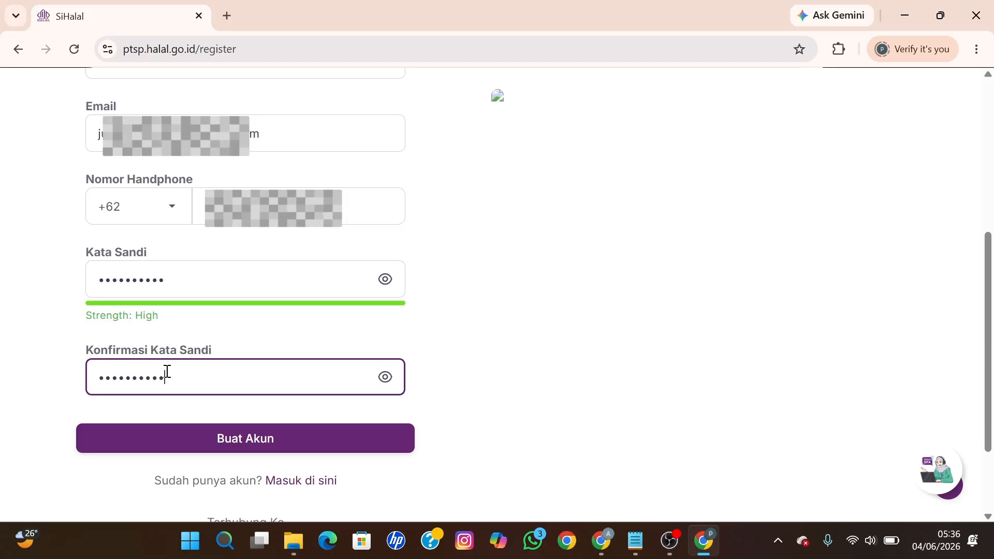
left_click(387, 280)
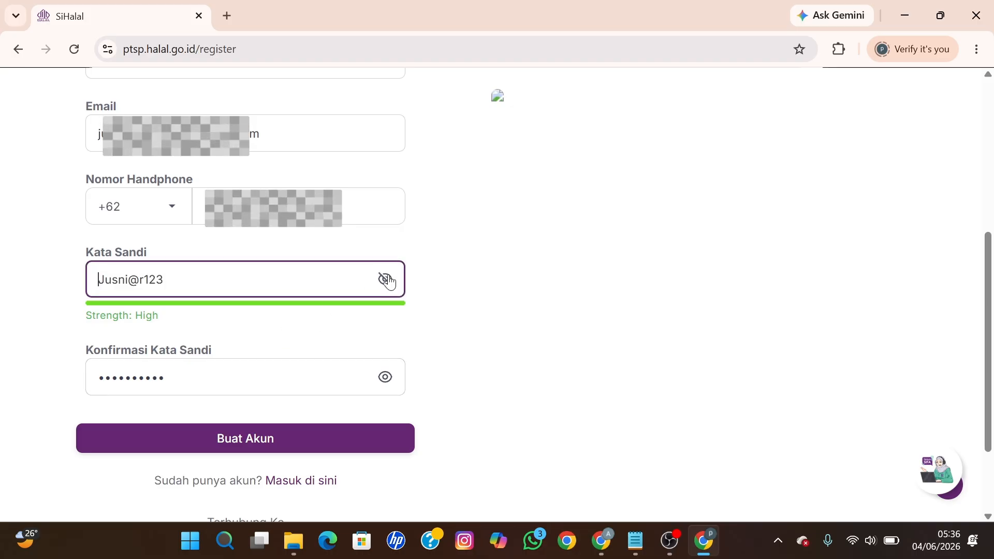
left_click(387, 280)
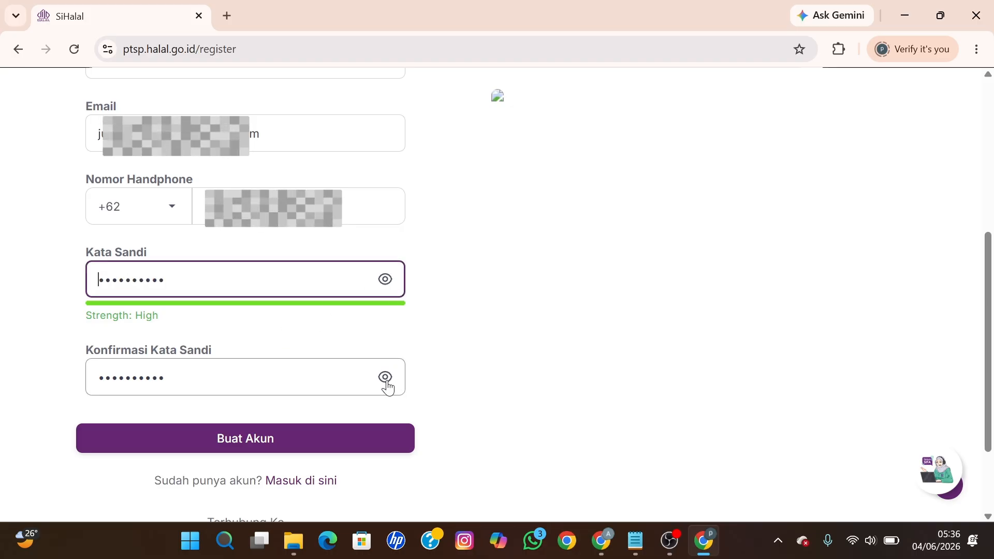
left_click(387, 377)
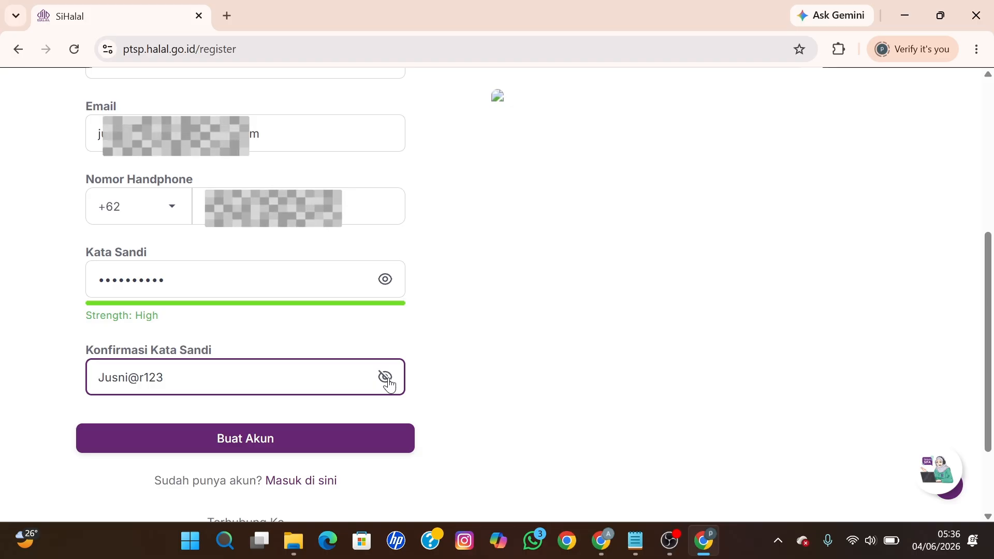
left_click(387, 378)
Step: Submit the registration with Buat Akun to create the account
left_click(275, 443)
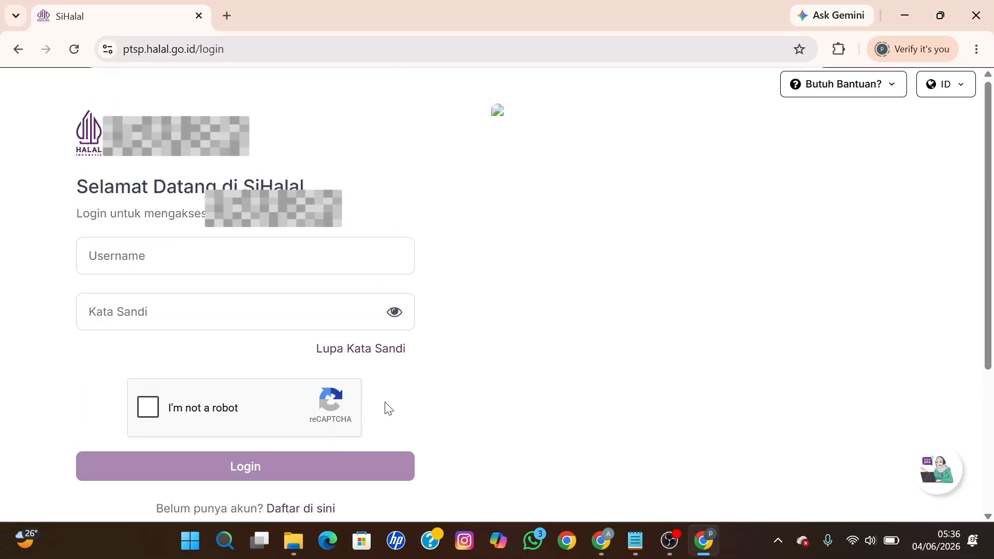
scroll(505, 381, "down", 2)
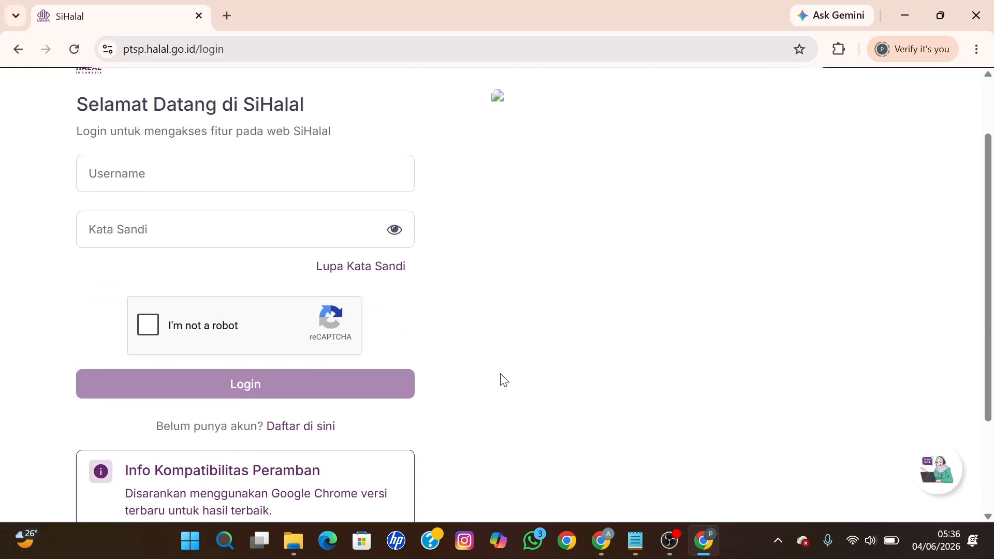
scroll(504, 381, "up", 1)
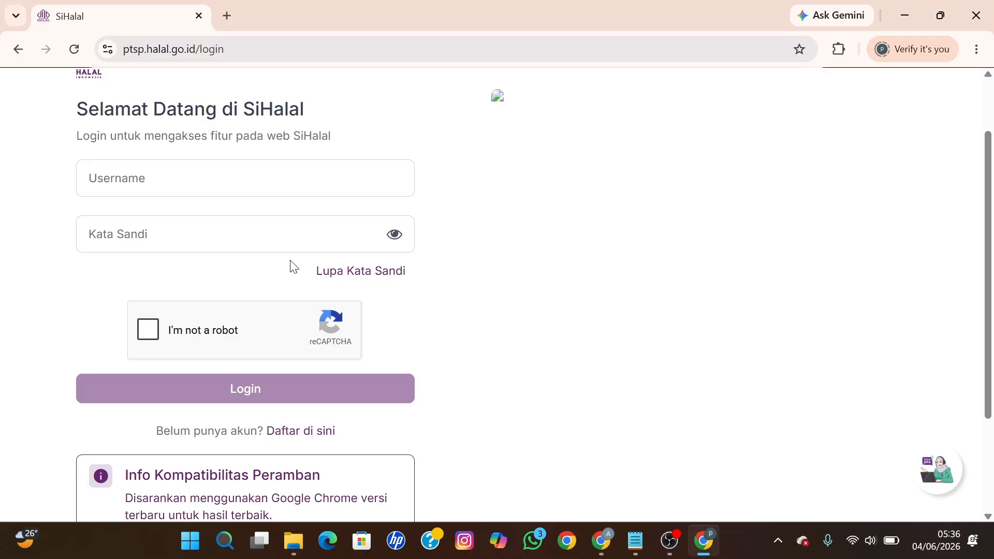
Step: Enter the registered e-mail as the login username and type the account password
left_click(216, 189)
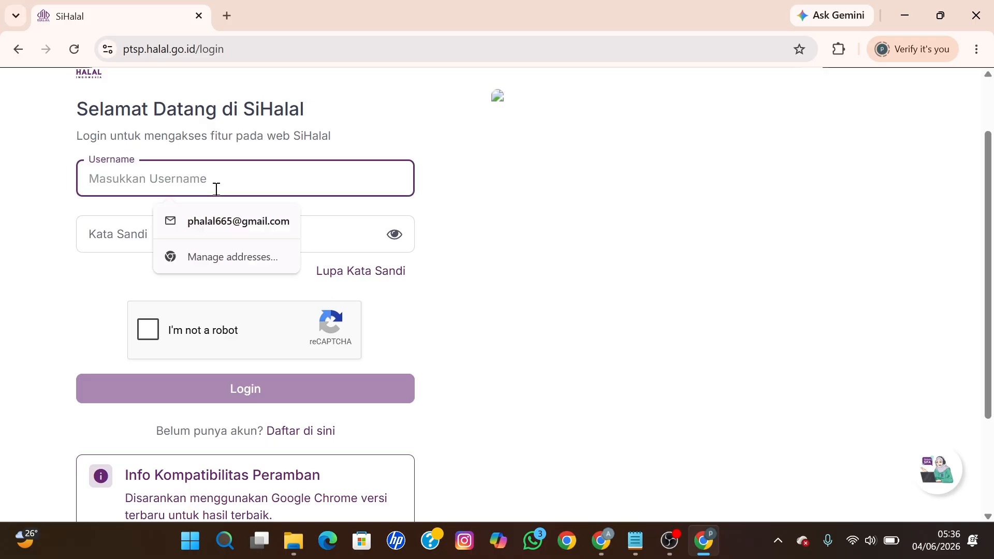
left_click(9, 197)
left_click(140, 185)
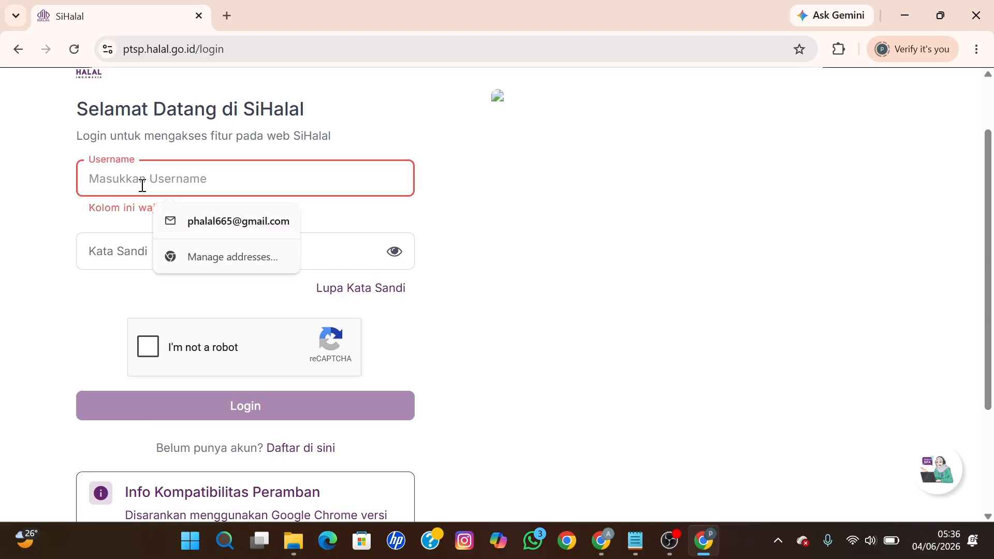
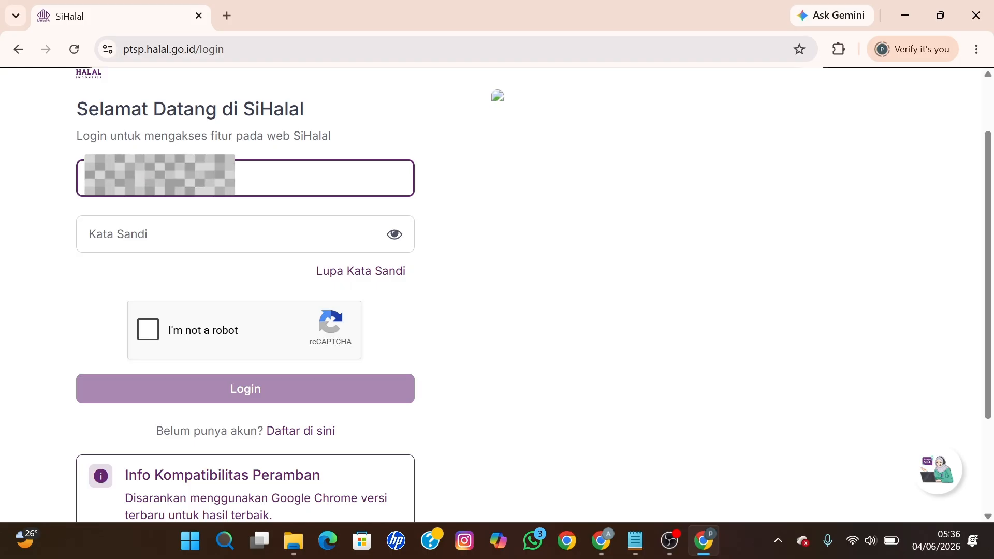
key("Tab")
type("•")
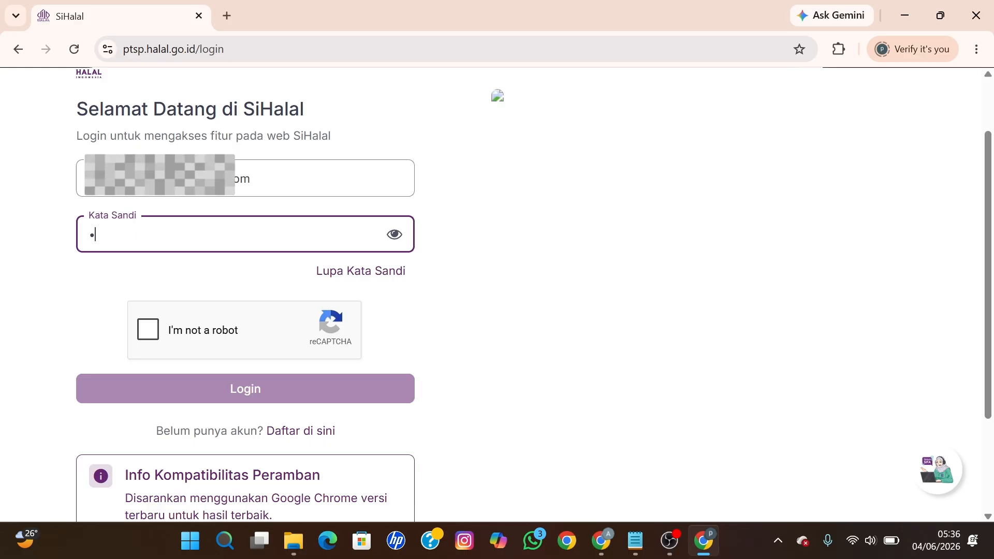
type("••••••")
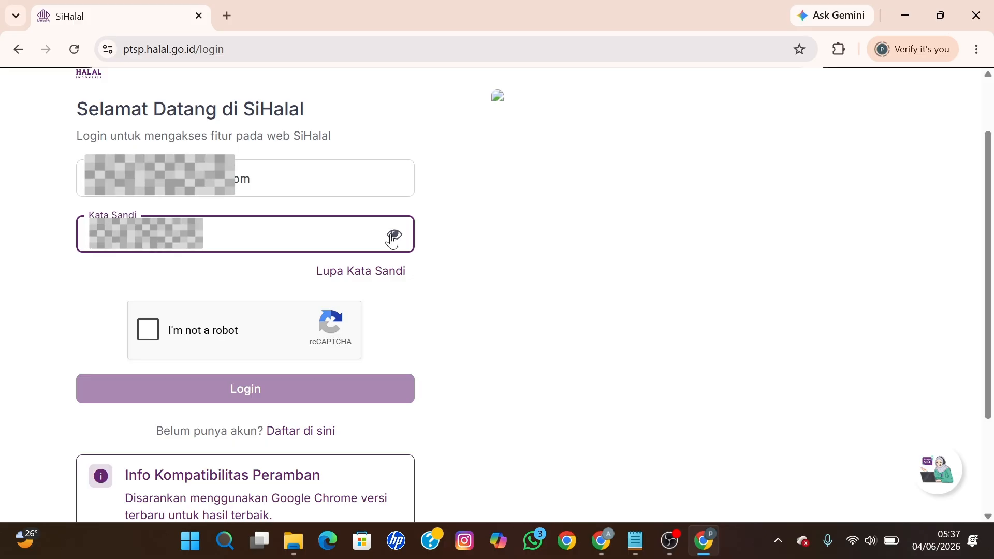
Step: Fix the mistyped login password, tick the reCAPTCHA box, and log in
left_click(187, 332)
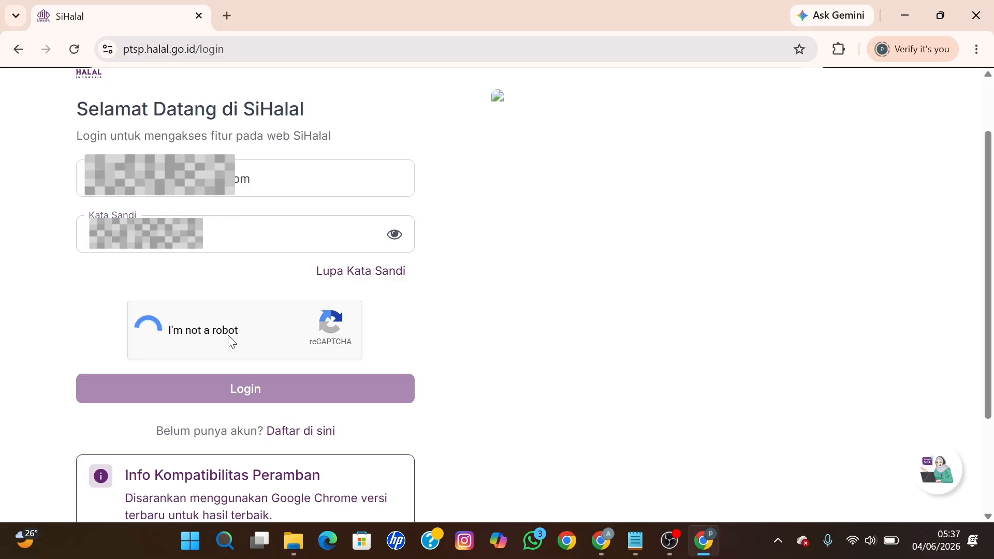
left_click(243, 391)
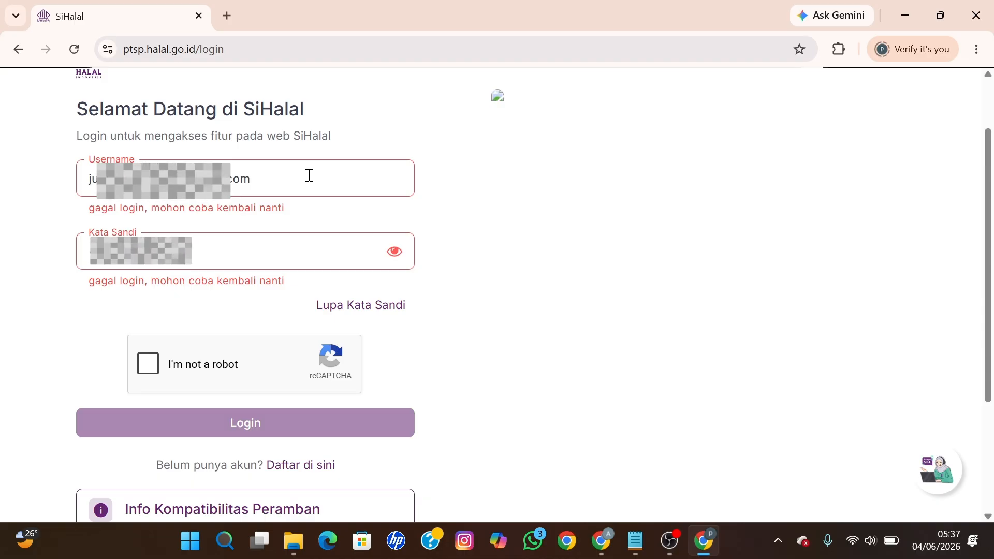
left_click(395, 252)
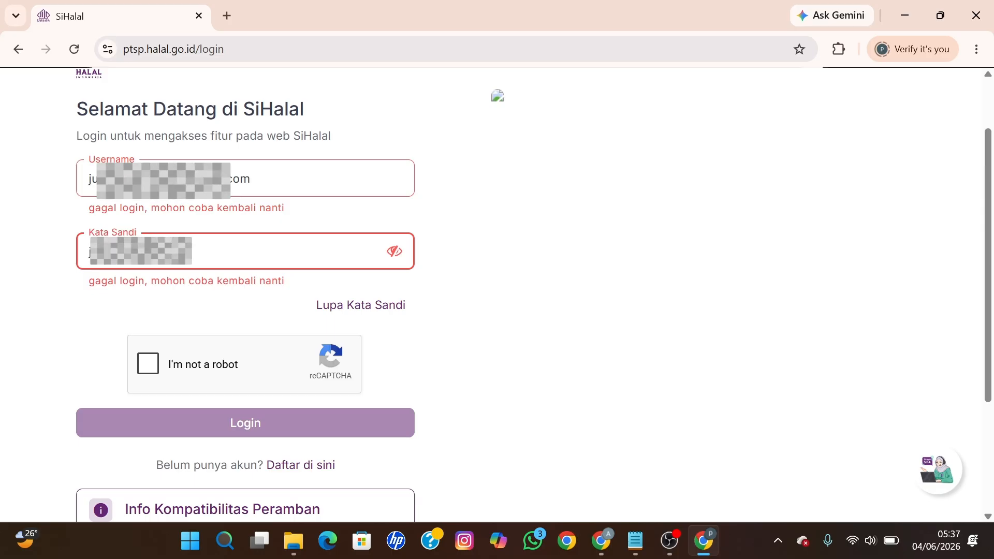
key("BackSpace")
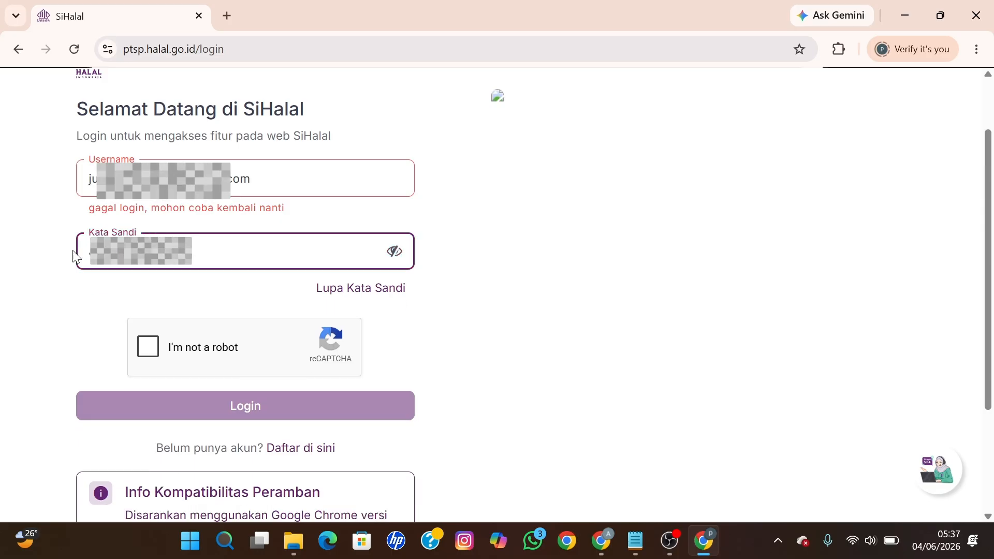
left_click(153, 339)
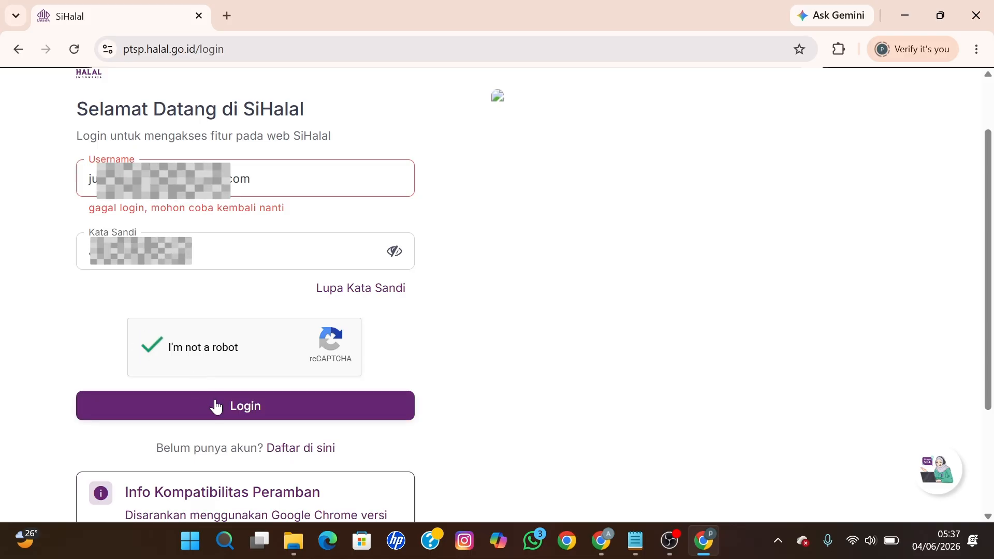
left_click(214, 406)
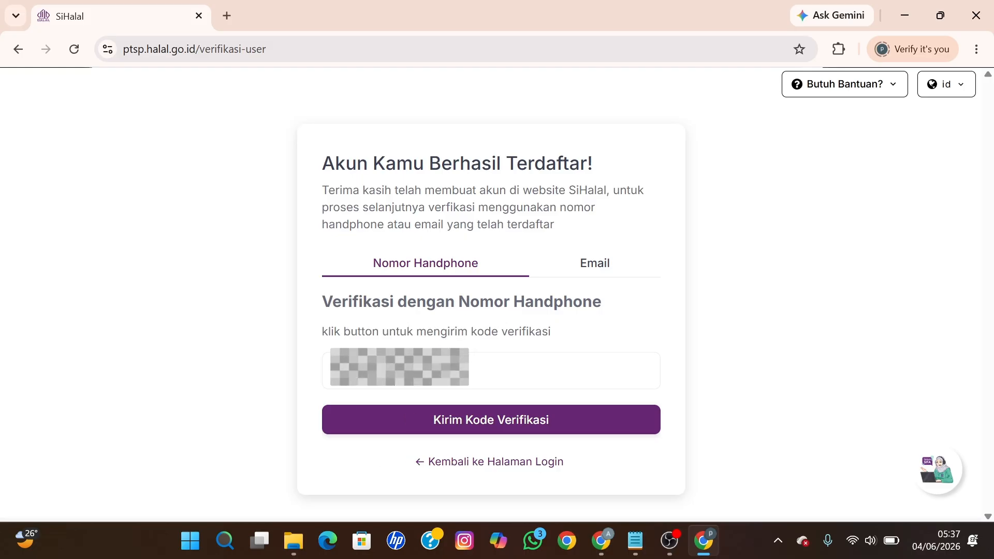
Step: Choose e-mail verification and send the verification code to the registered address
left_click(589, 278)
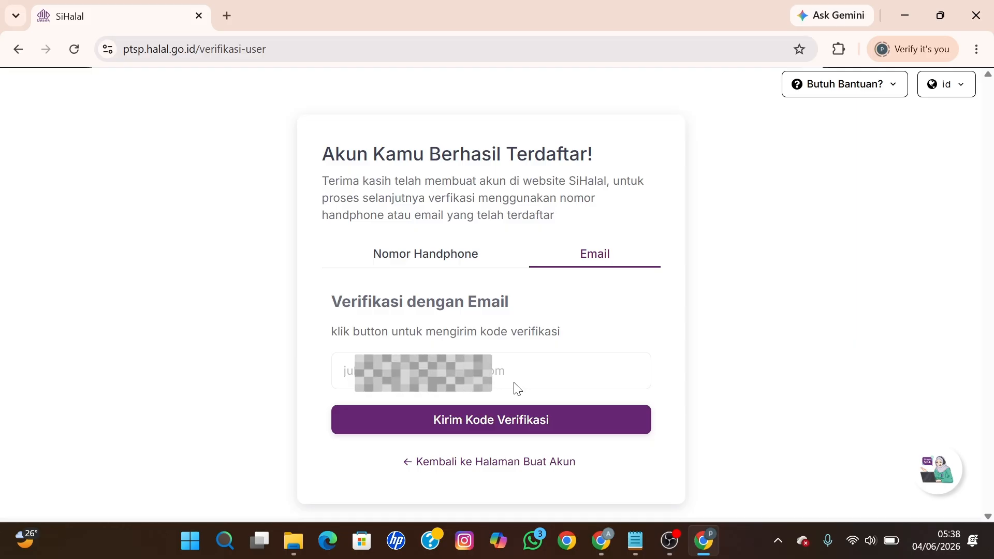
left_click(500, 428)
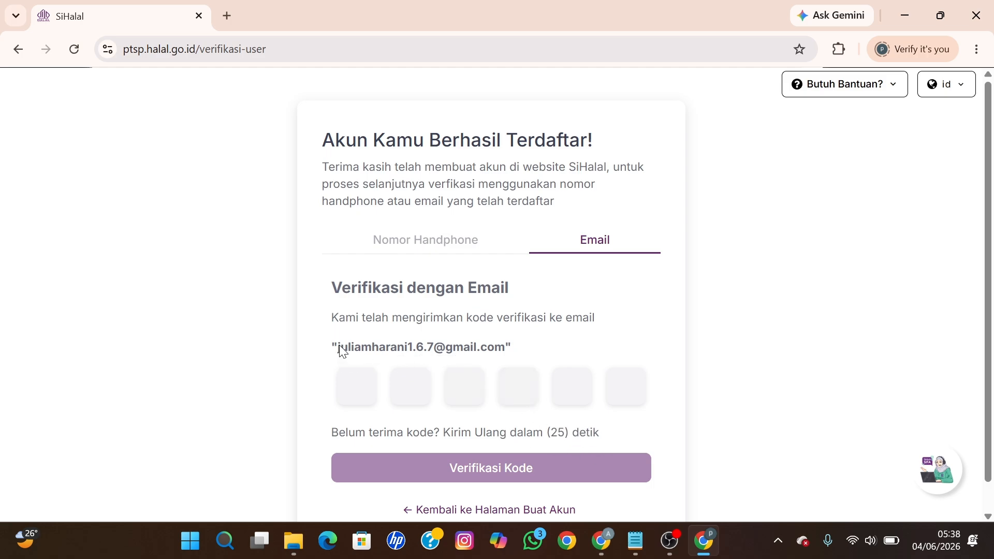
left_click_drag(340, 344, 502, 356)
left_click(738, 348)
left_click(567, 541)
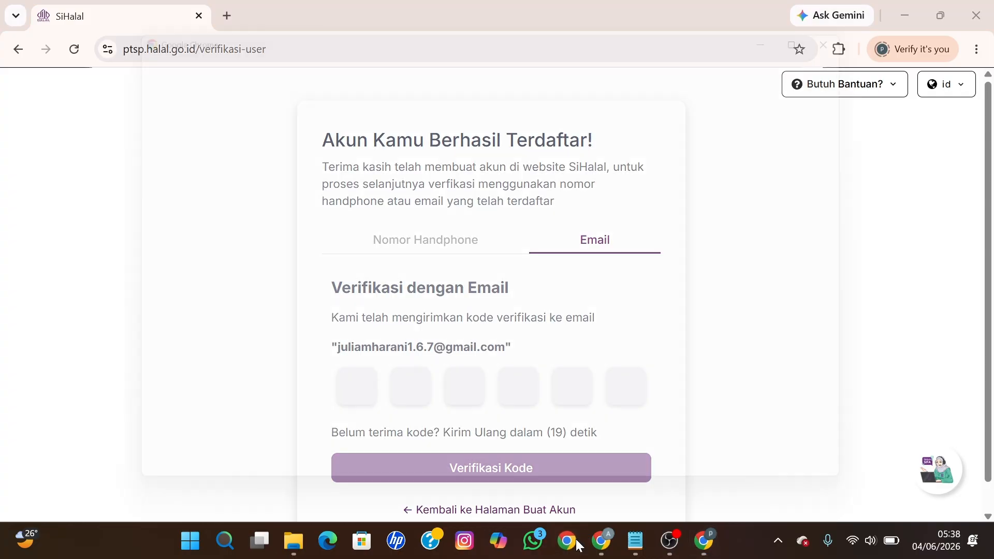
Step: Open Gmail under the mailbox's Chrome profile and read the BPJPH Kode Verifikasi e-mail
scroll(484, 336, "down", 2)
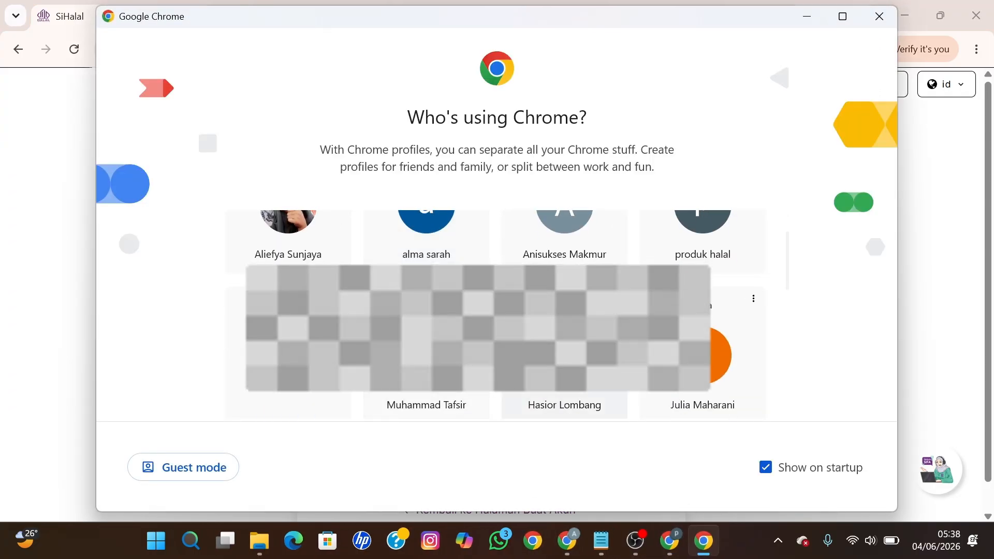
left_click(720, 357)
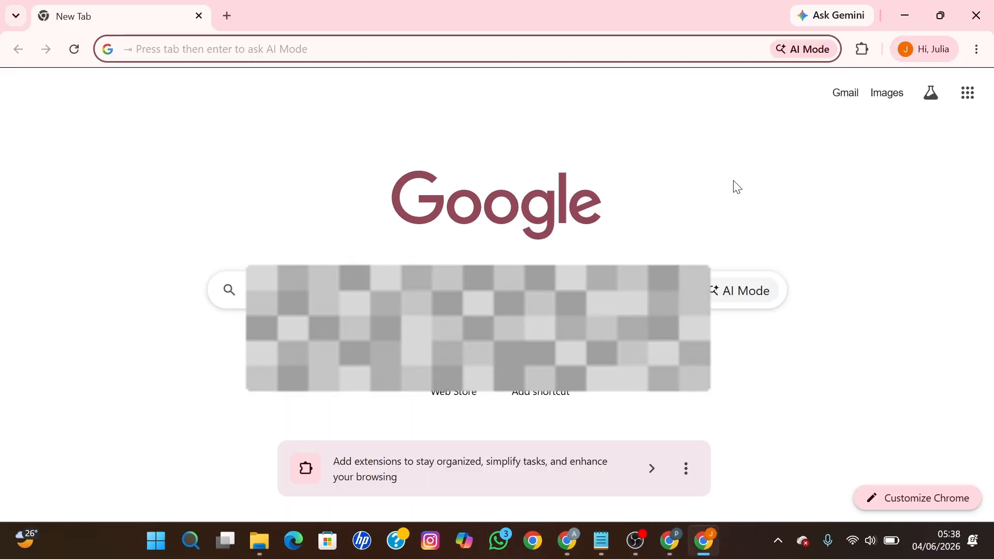
left_click(968, 95)
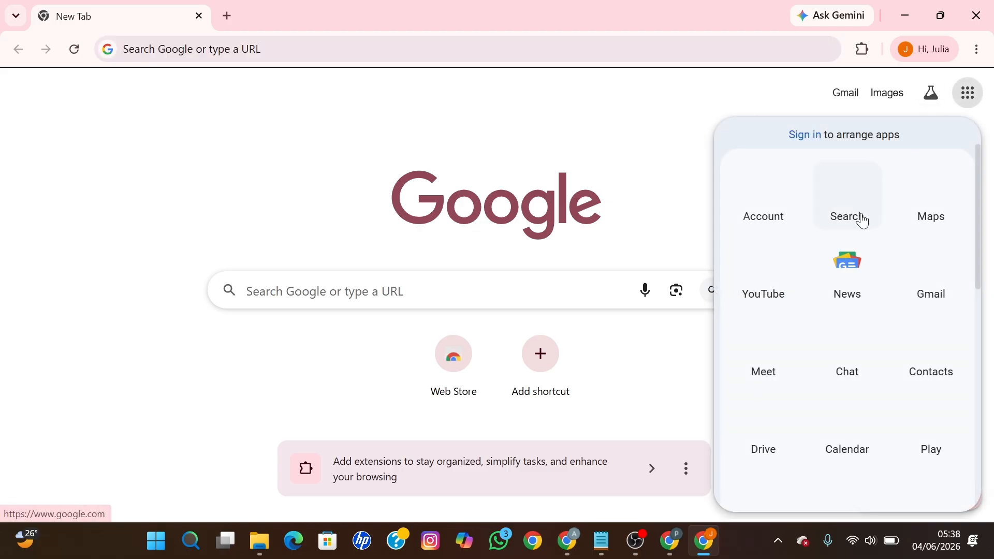
left_click(934, 270)
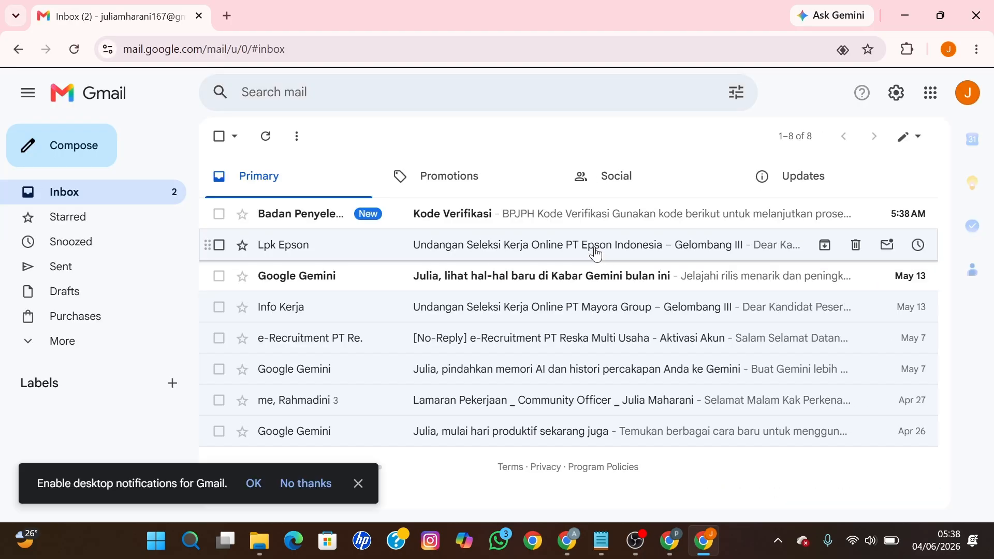
left_click(548, 219)
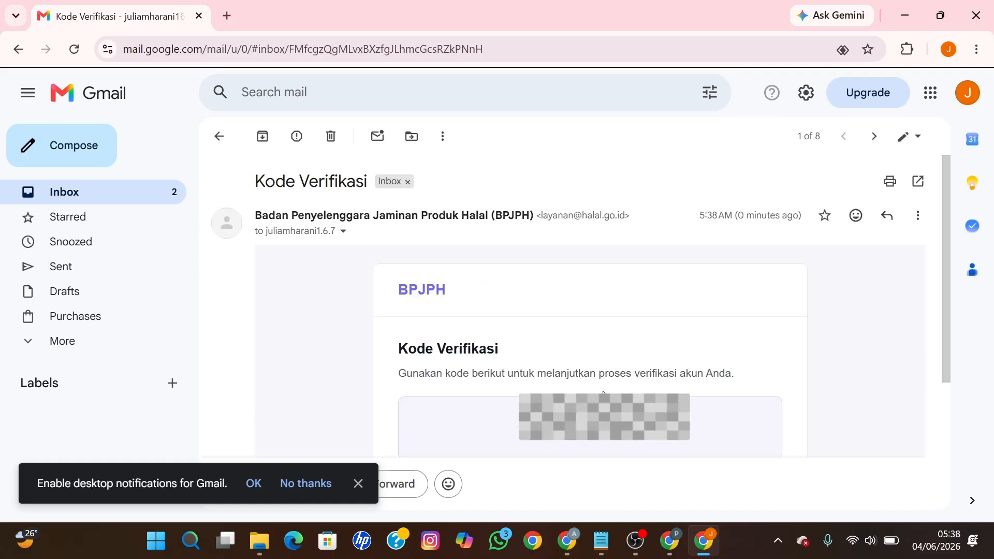
scroll(590, 367, "down", 3)
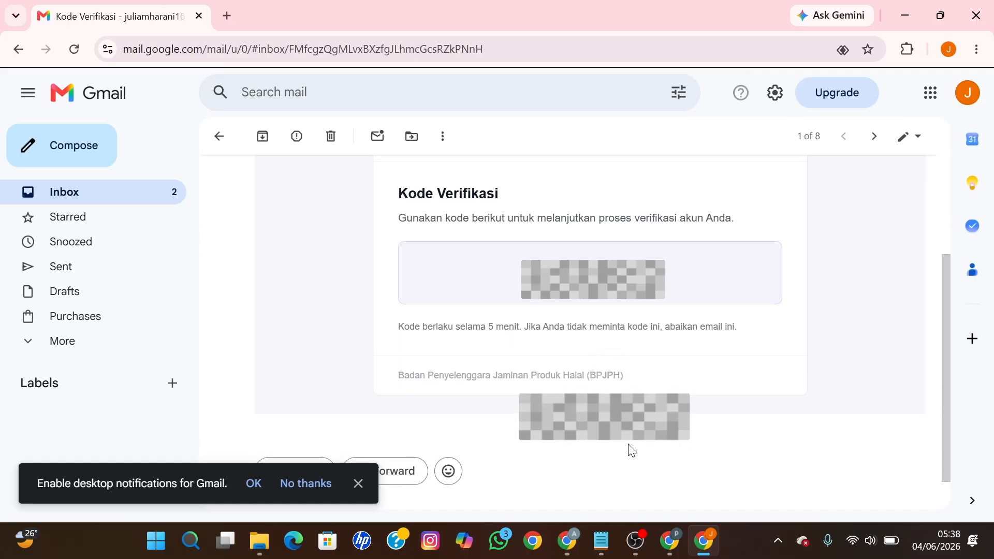
Step: Enter the e-mailed six-digit code, verify it, and continue past the 'Sukses!' message
left_click(673, 539)
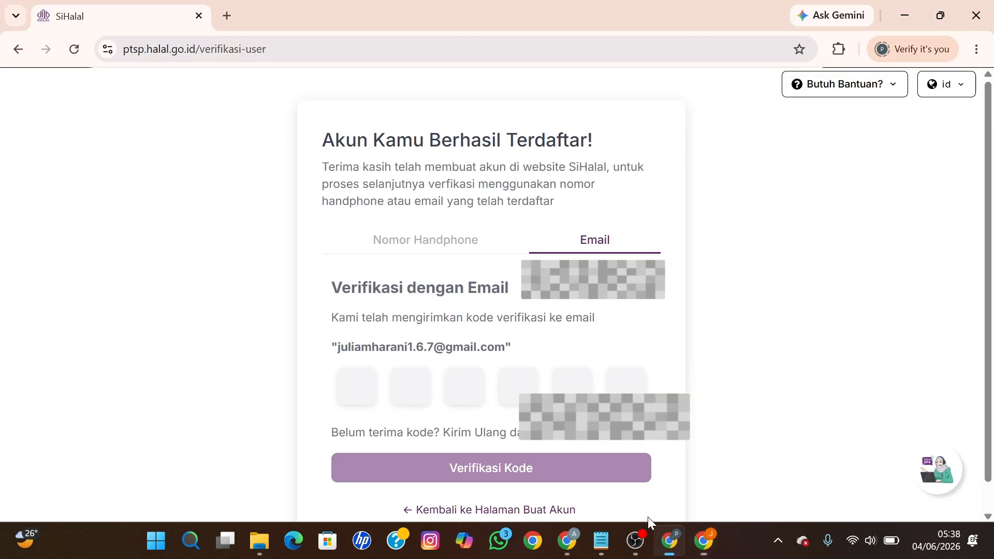
left_click(360, 389)
type("4")
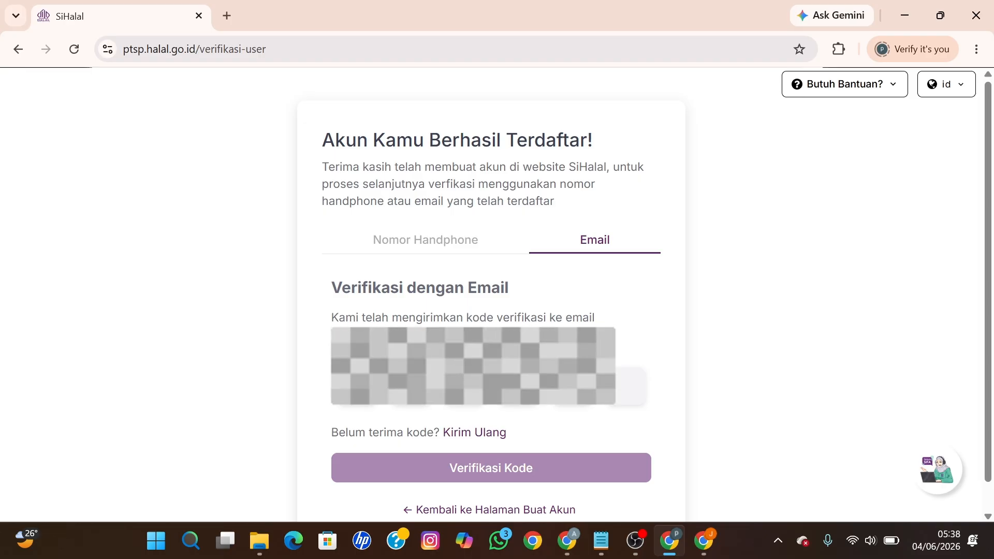
type("7")
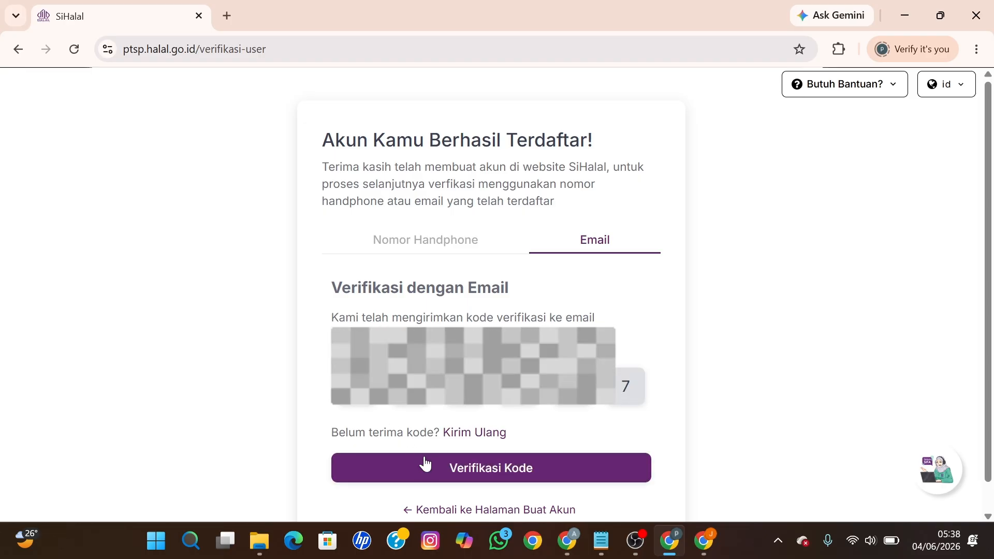
left_click(444, 471)
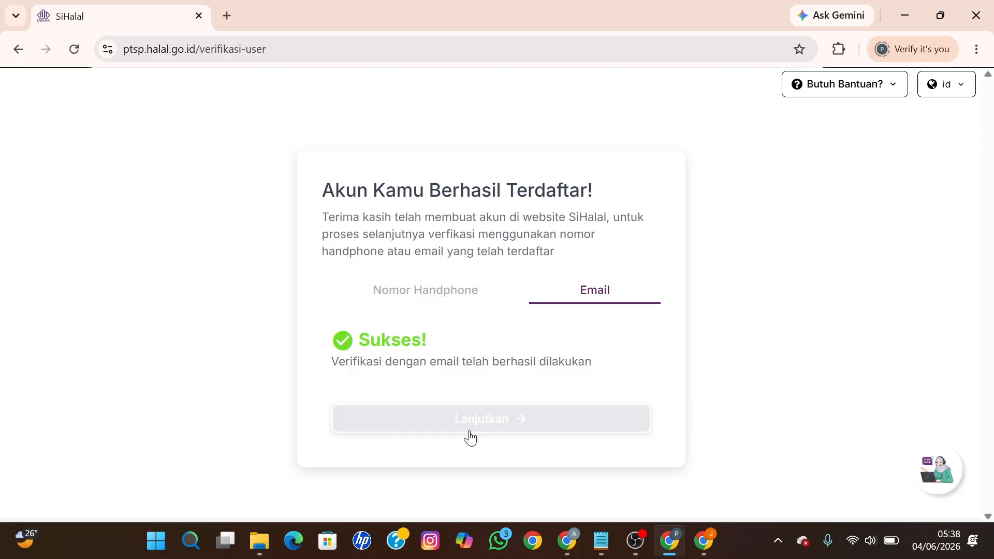
left_click(474, 425)
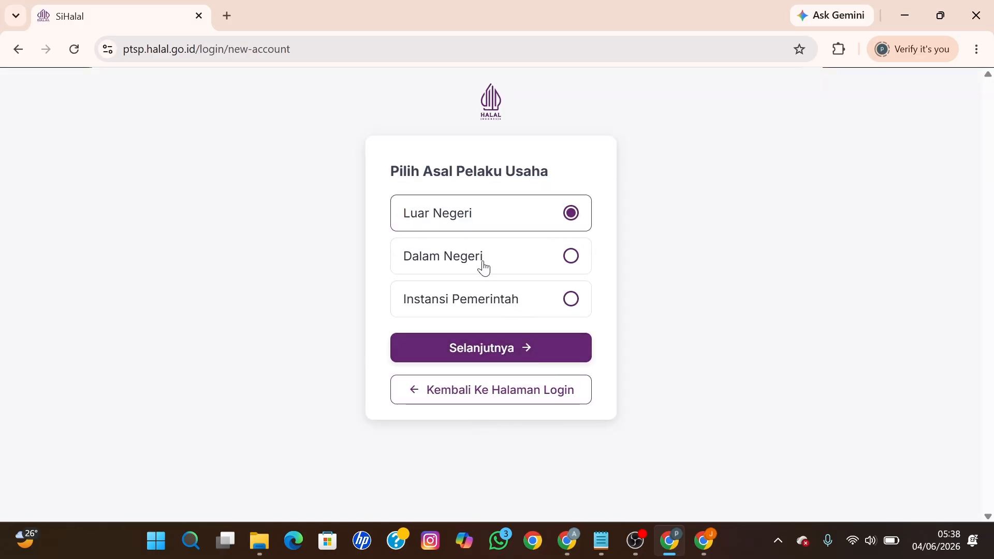
Step: Choose Dalam Negeri, enter the business NIB, and submit the retrieved business data
left_click(483, 264)
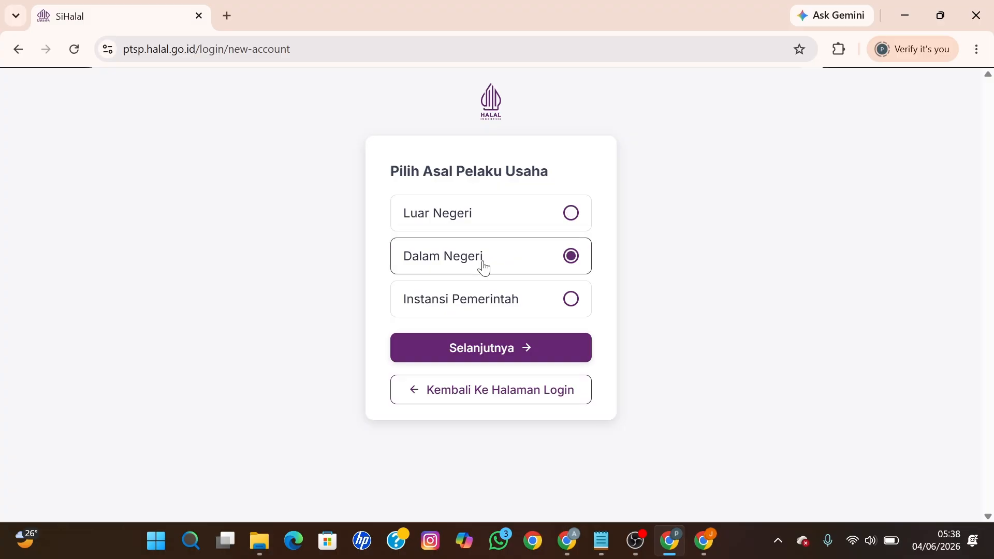
left_click(496, 348)
left_click(313, 311)
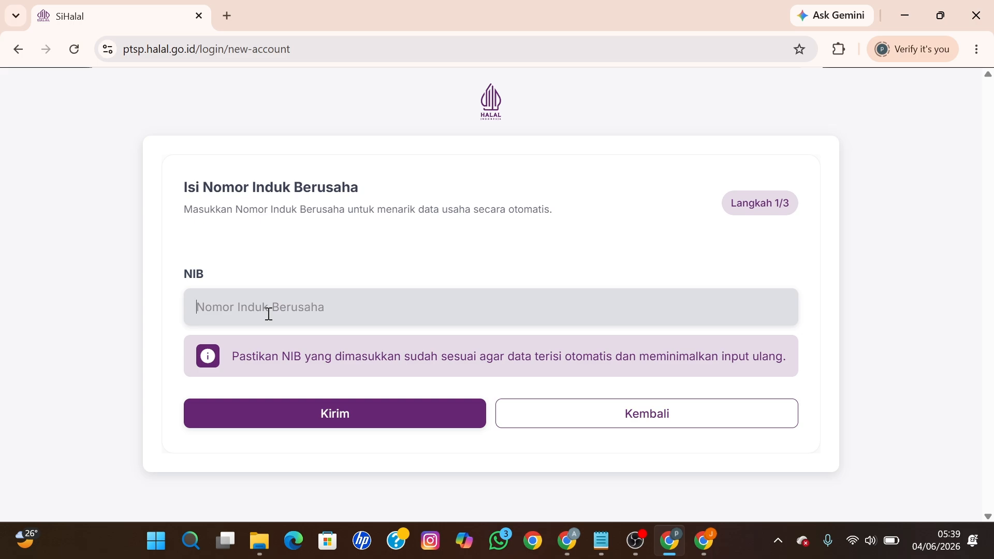
type("1")
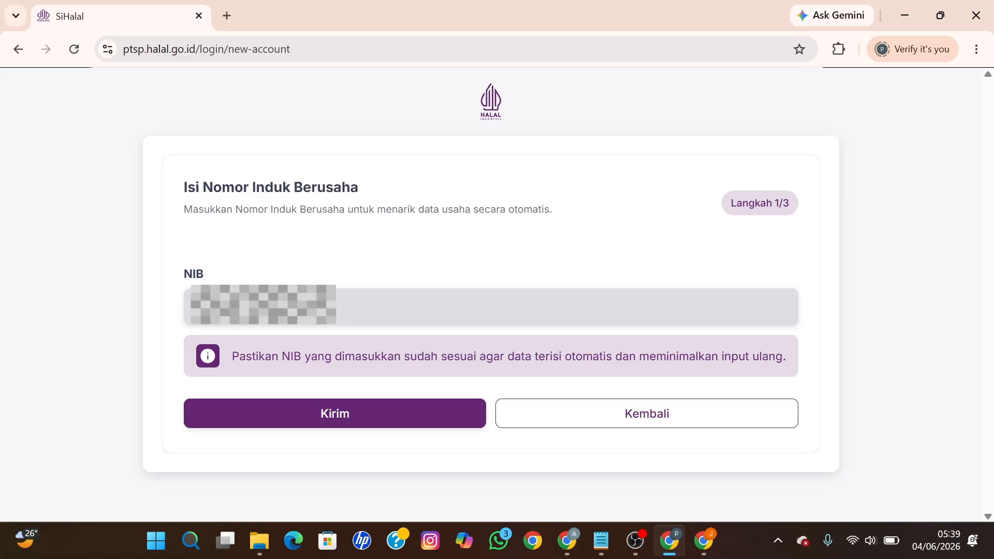
left_click(325, 414)
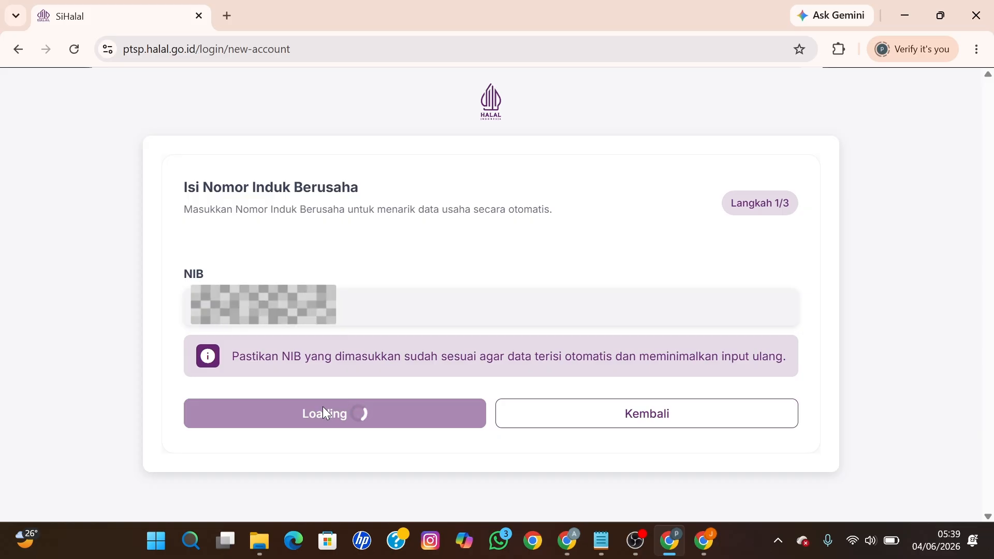
scroll(322, 406, "down", 7)
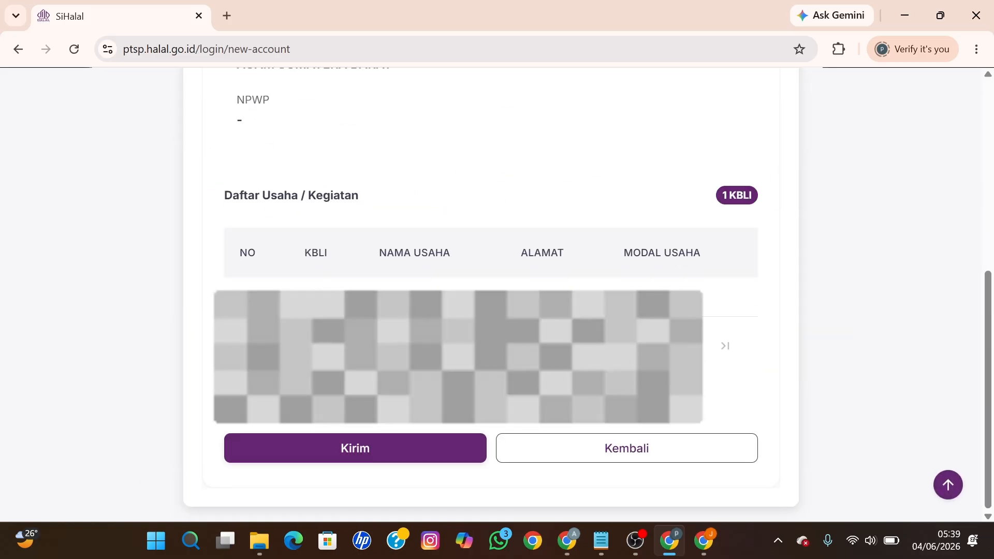
left_click(391, 448)
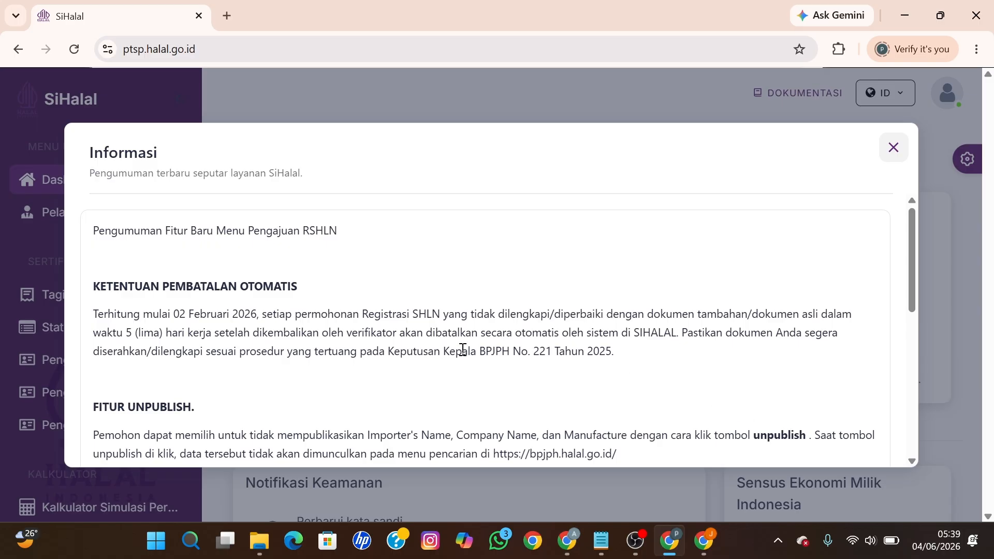
Step: Scroll through the Informasi announcement and close it with its X button
scroll(341, 336, "down", 7)
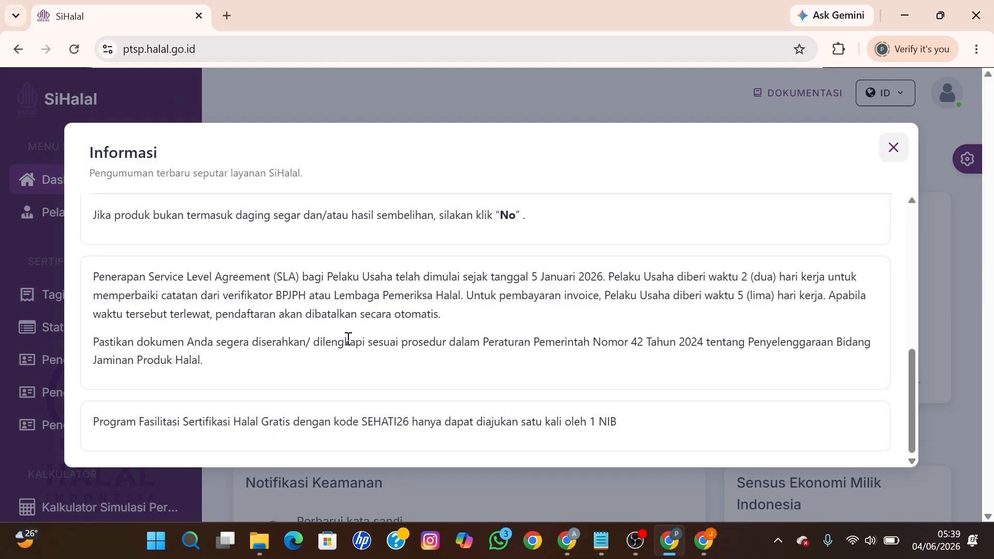
left_click(894, 150)
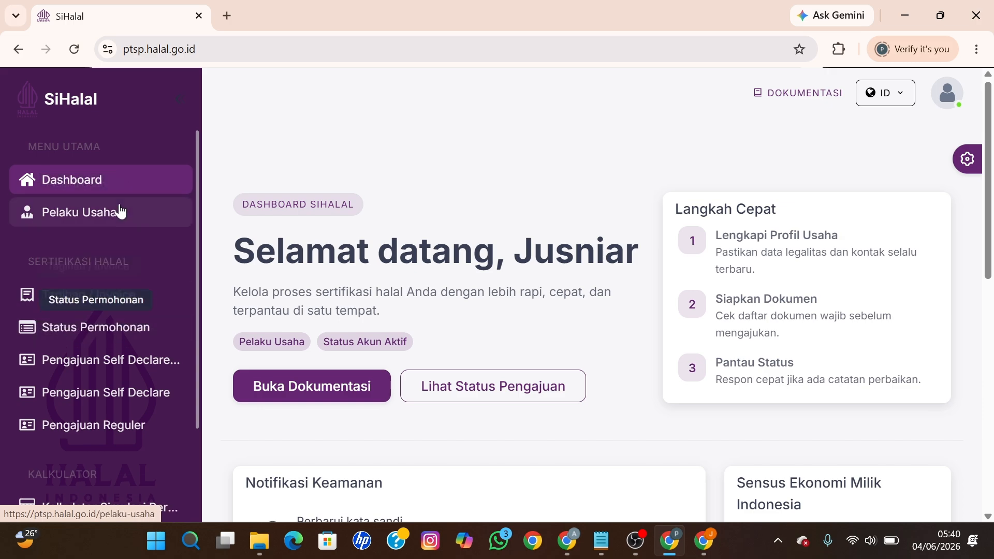
Step: Open the Pelaku Usaha profile in edit mode and scroll to Penanggung Jawab
left_click(94, 218)
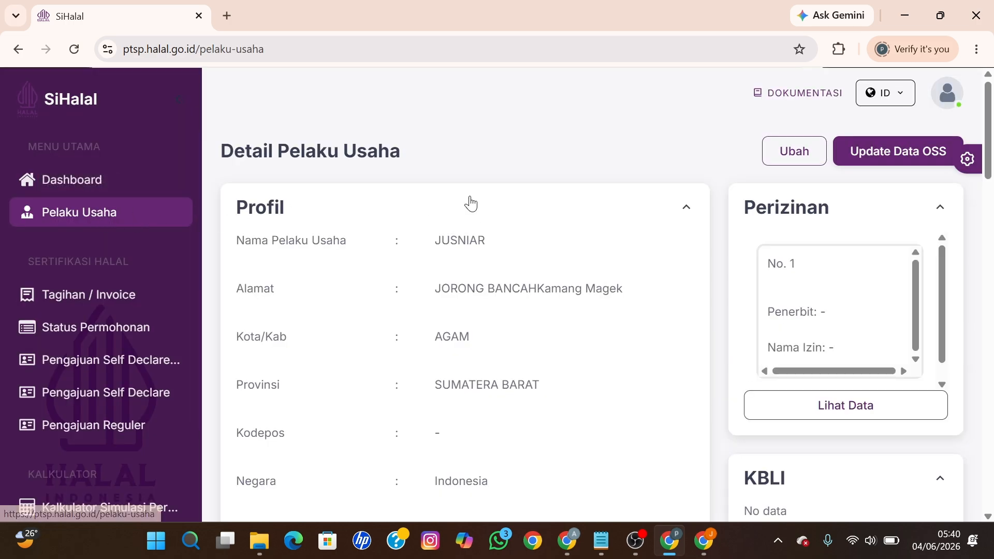
left_click(786, 161)
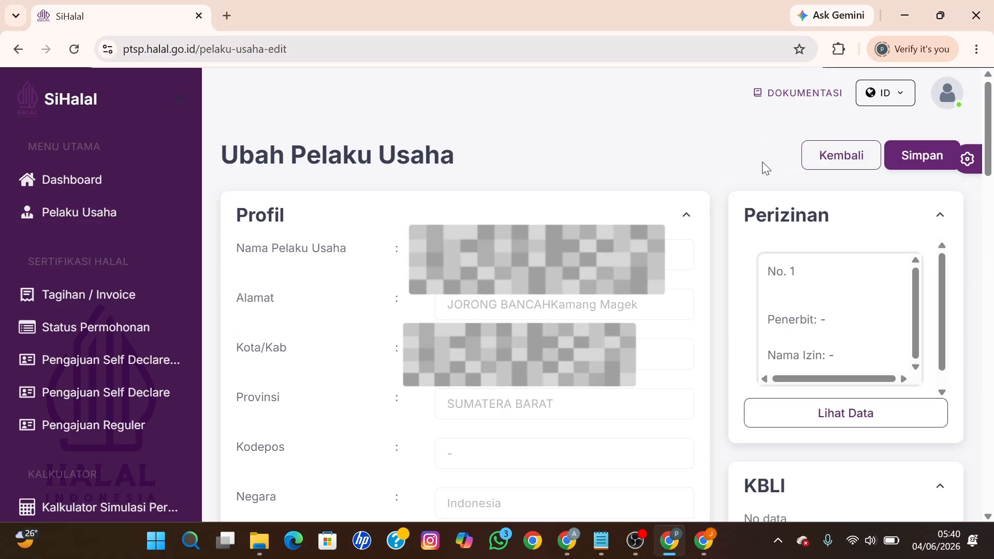
scroll(612, 159, "down", 5)
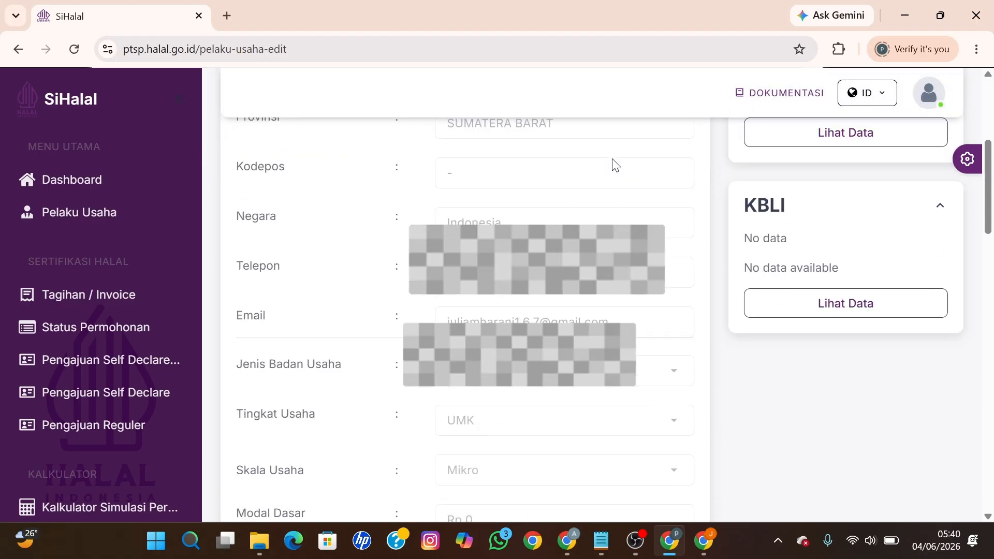
scroll(612, 164, "down", 8)
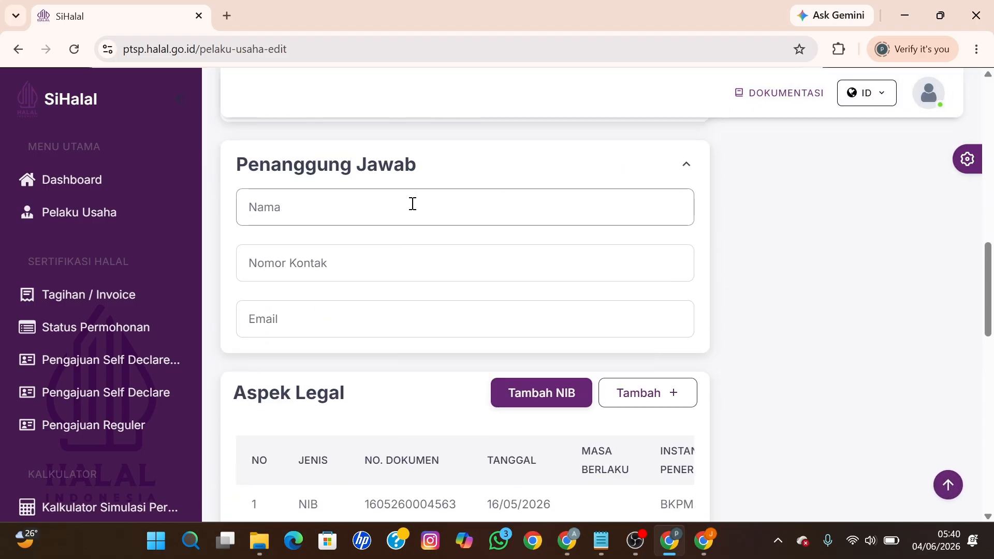
Step: Fill in the responsible person's name, contact number and e-mail, then scroll to Pabrik
left_click(309, 214)
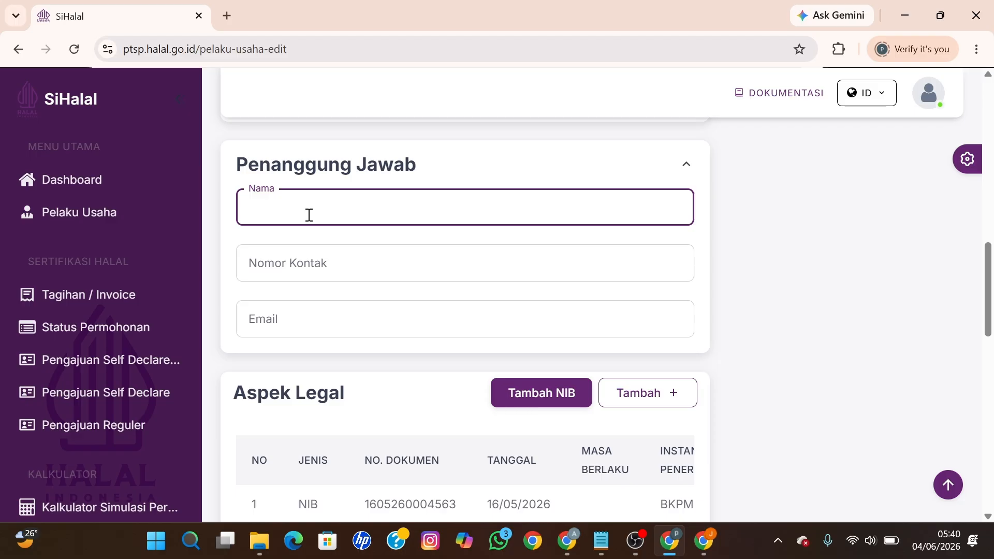
left_click(309, 215)
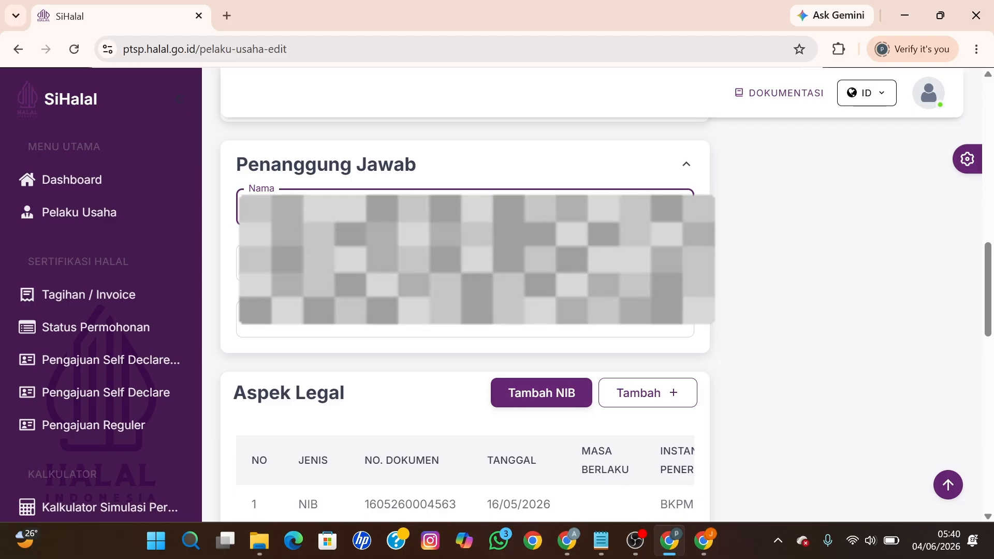
left_click(309, 263)
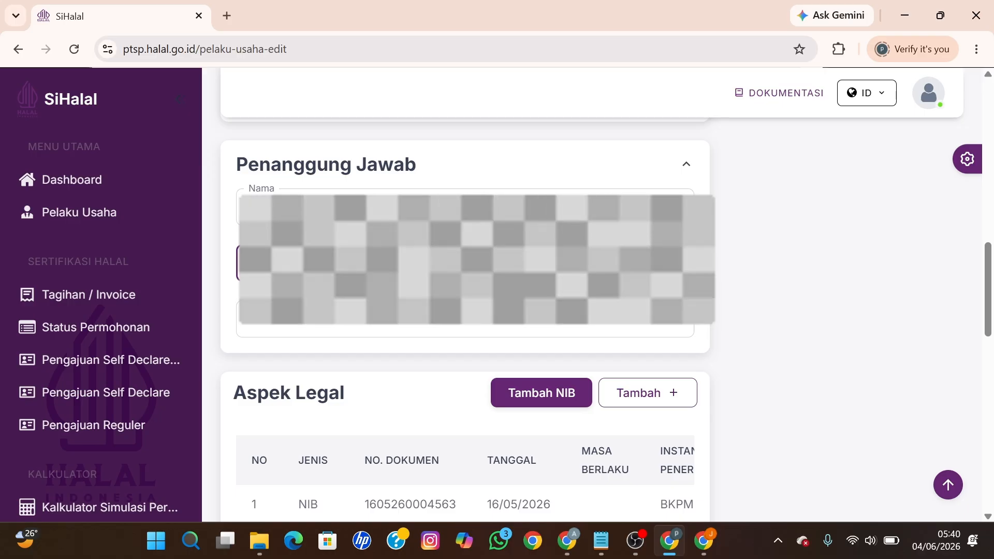
left_click(466, 331)
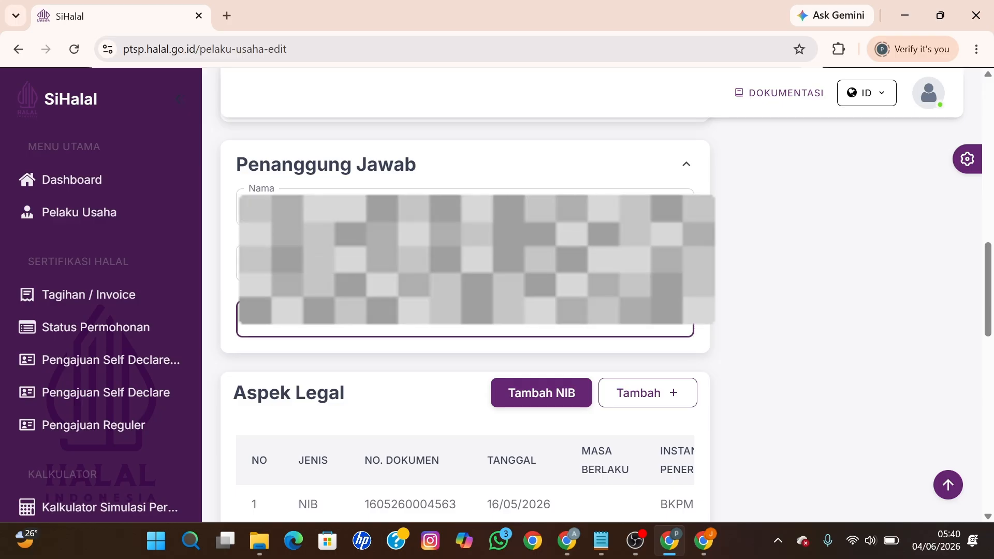
type("yp")
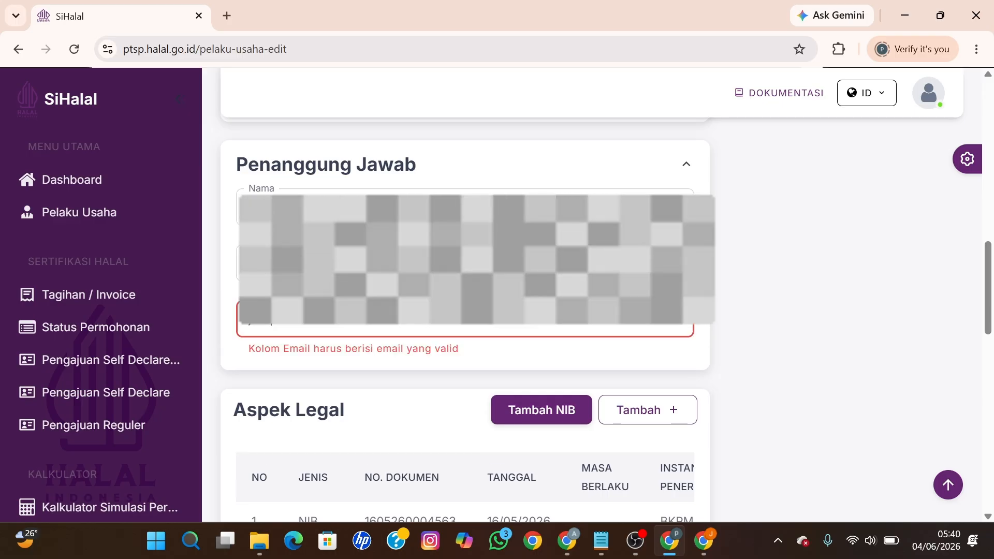
type("ahoo.co")
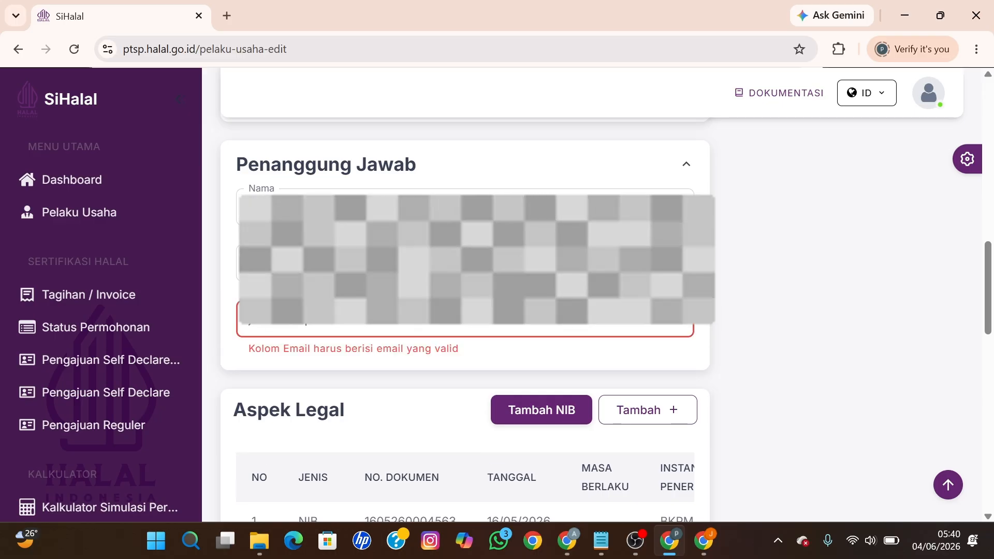
type("mm")
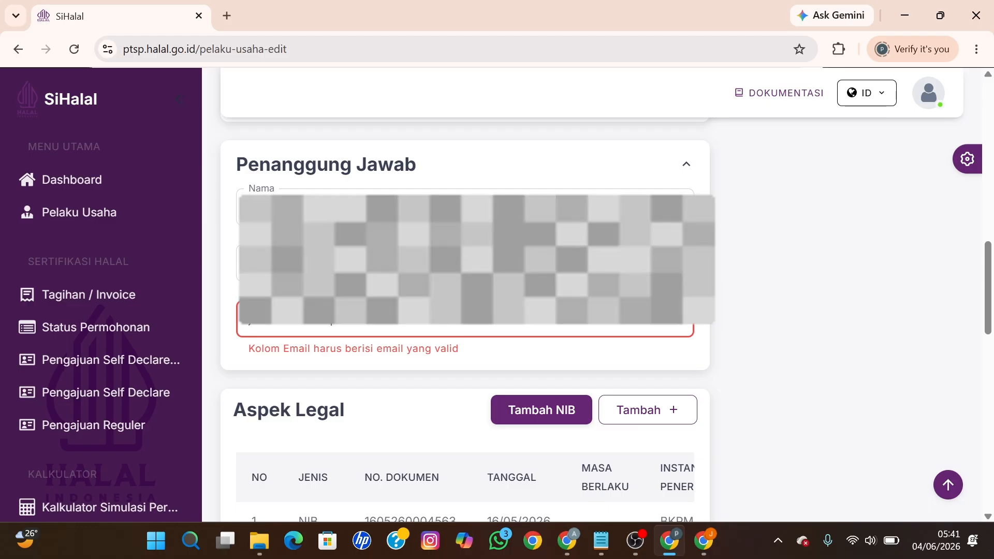
type("@mail.com")
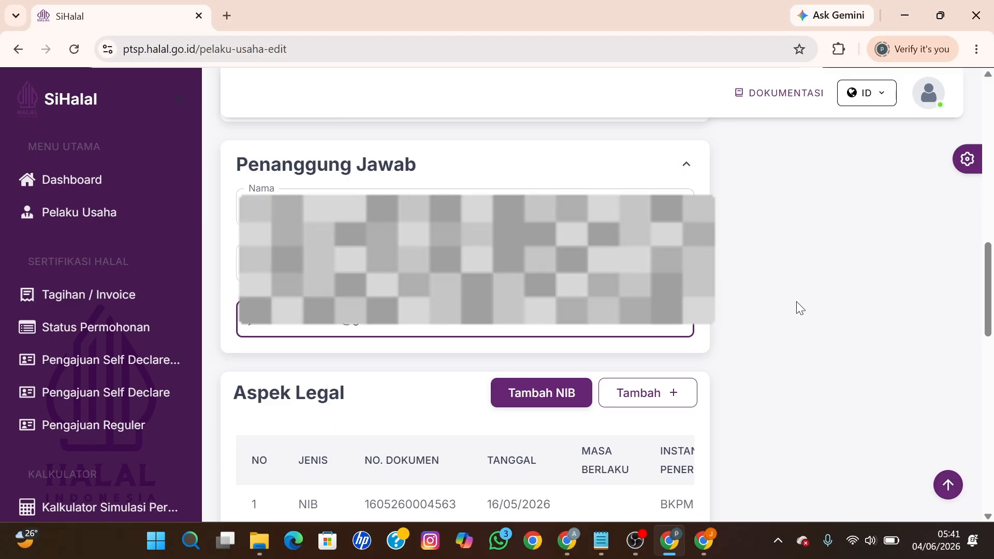
scroll(796, 301, "down", 7)
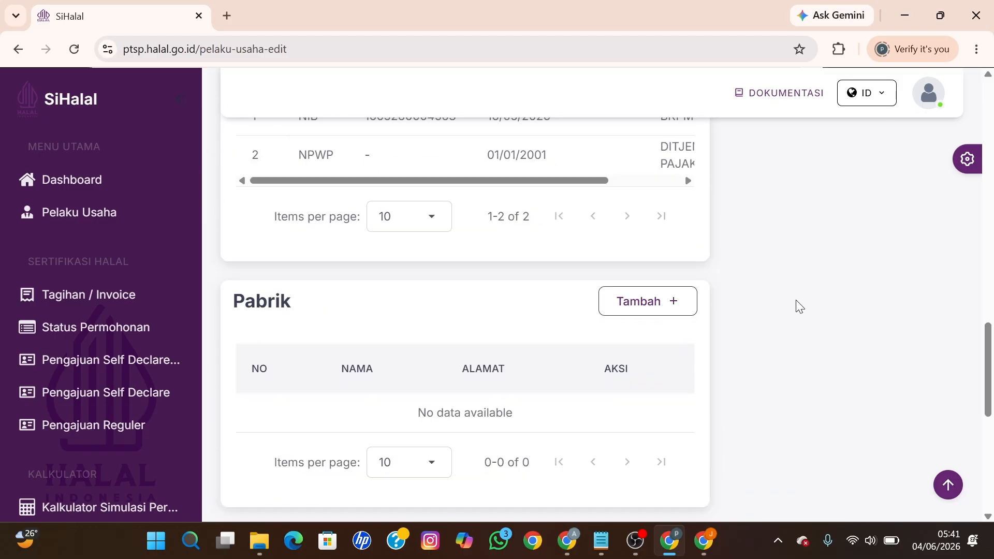
scroll(796, 303, "down", 3)
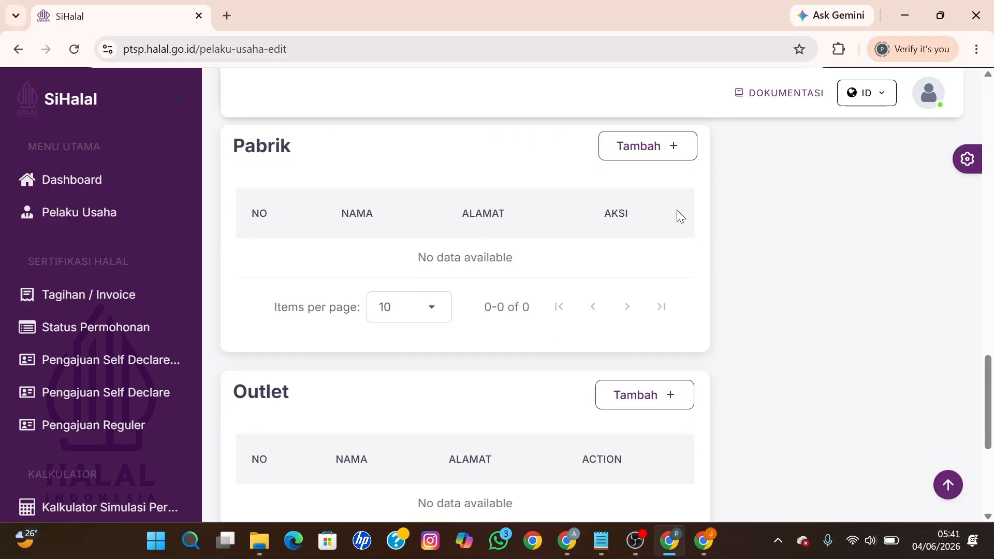
Step: Add a new factory named 'Dapua Tek Juh' and begin typing its address
left_click(658, 161)
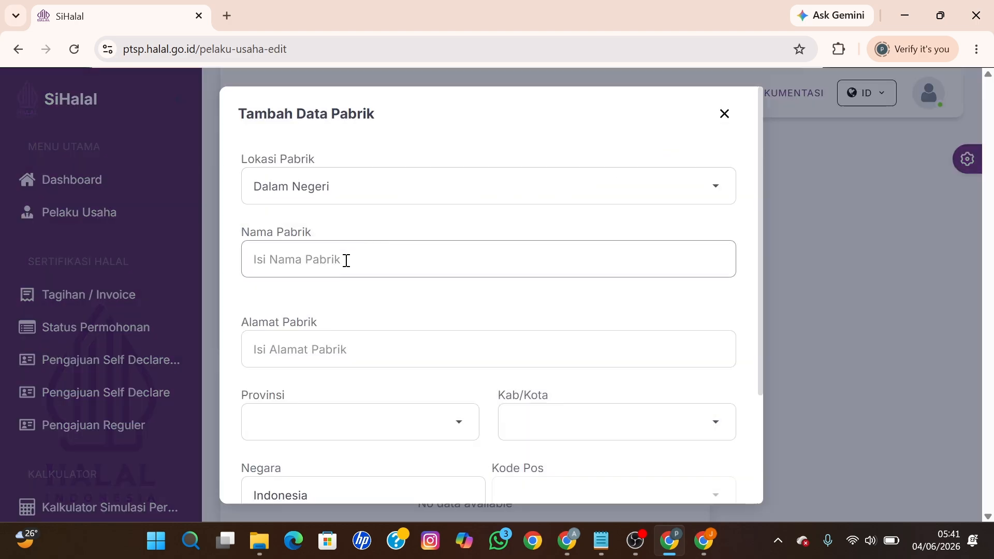
left_click(346, 259)
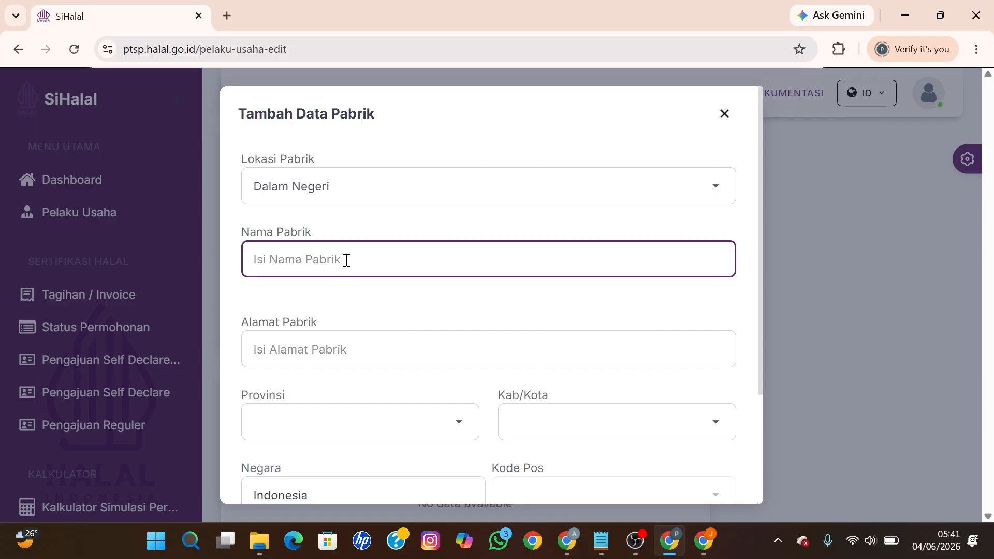
type("Dapua Te")
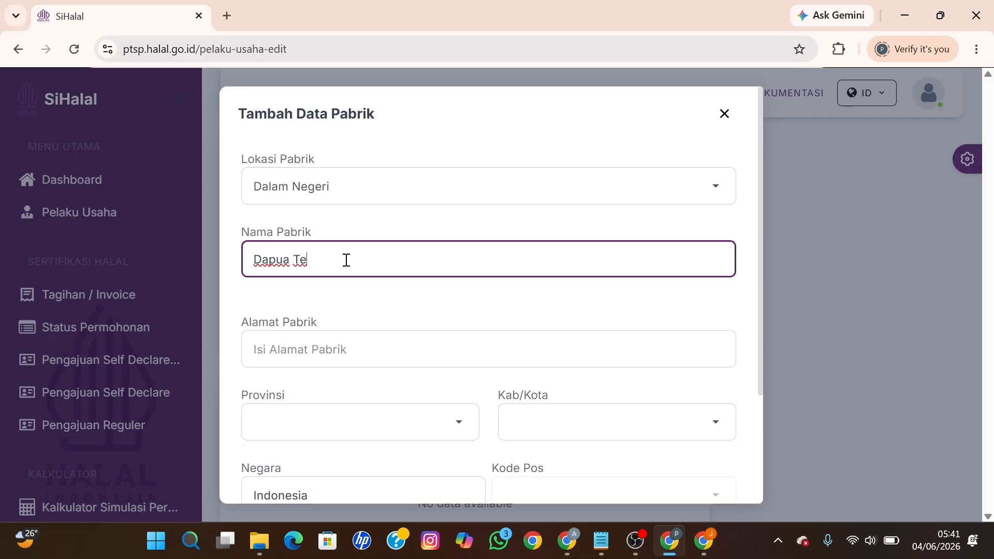
type("Juh")
scroll(342, 258, "down", 1)
left_click(311, 266)
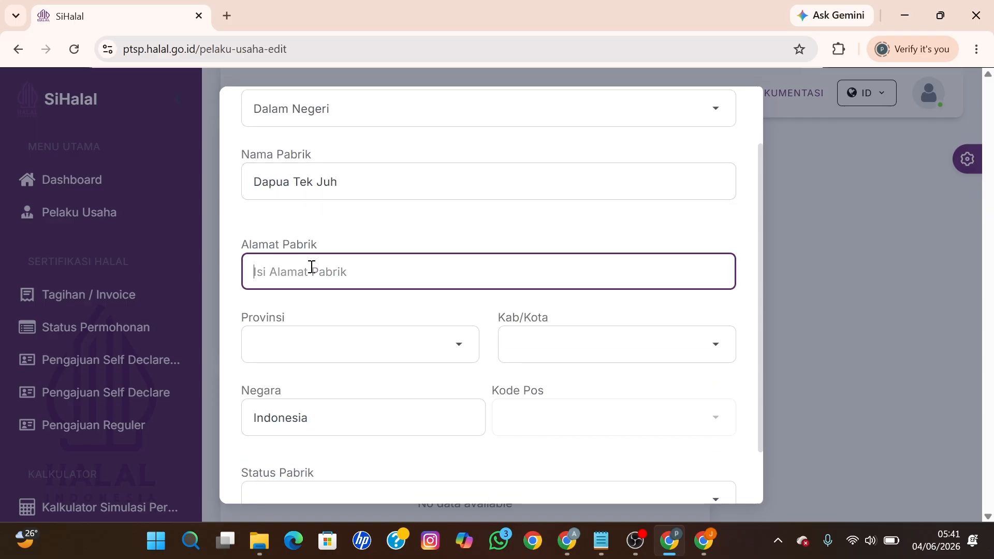
type("unreadable")
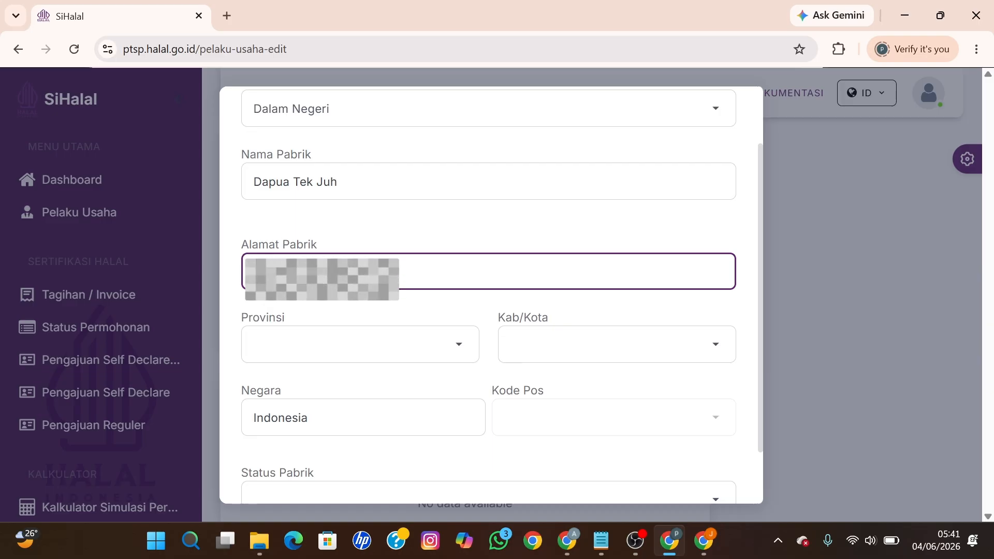
Step: Open the ktp ID-card image from the File Explorer folder to check it, then close Photos
mouse_move(258, 544)
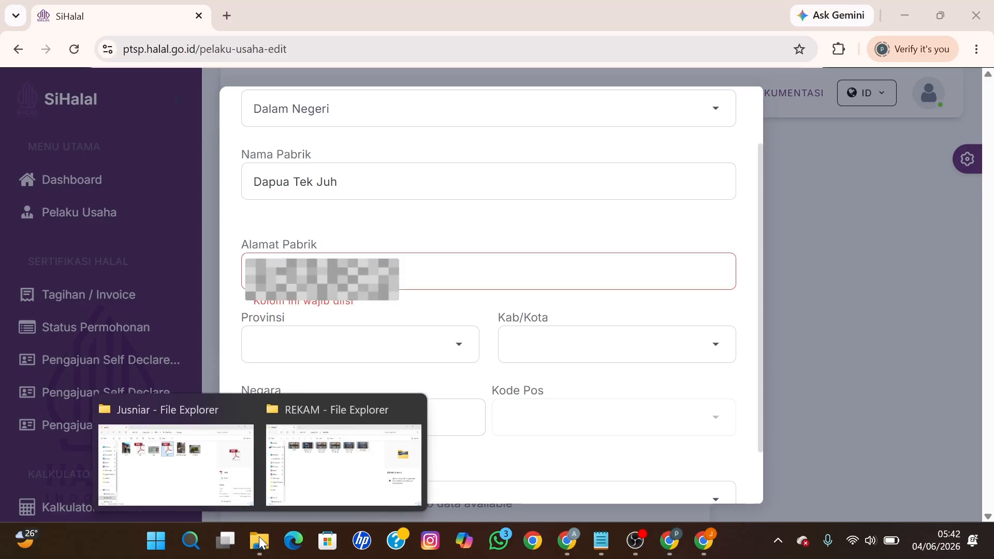
left_click(208, 458)
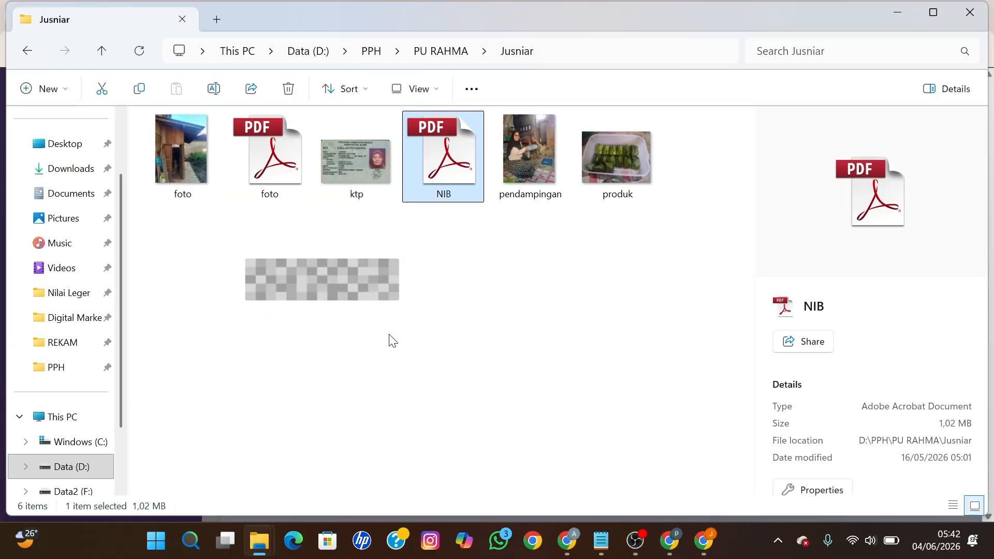
left_click(383, 321)
left_click(343, 157)
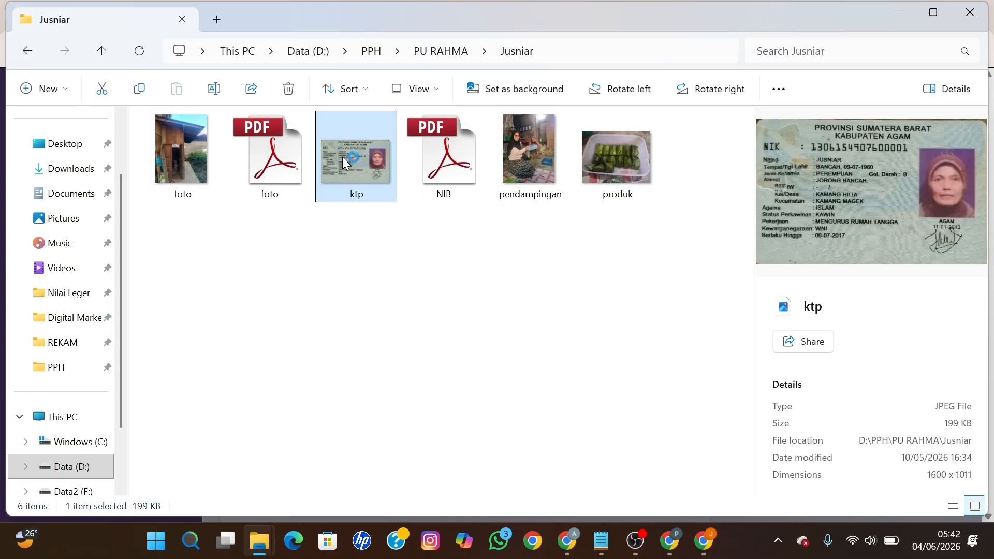
double_click(343, 157)
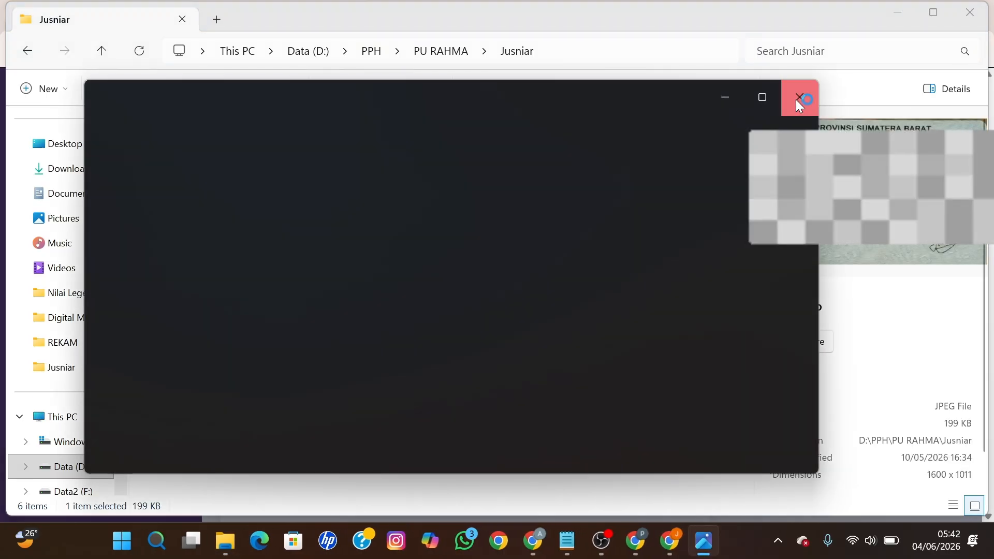
left_click(800, 101)
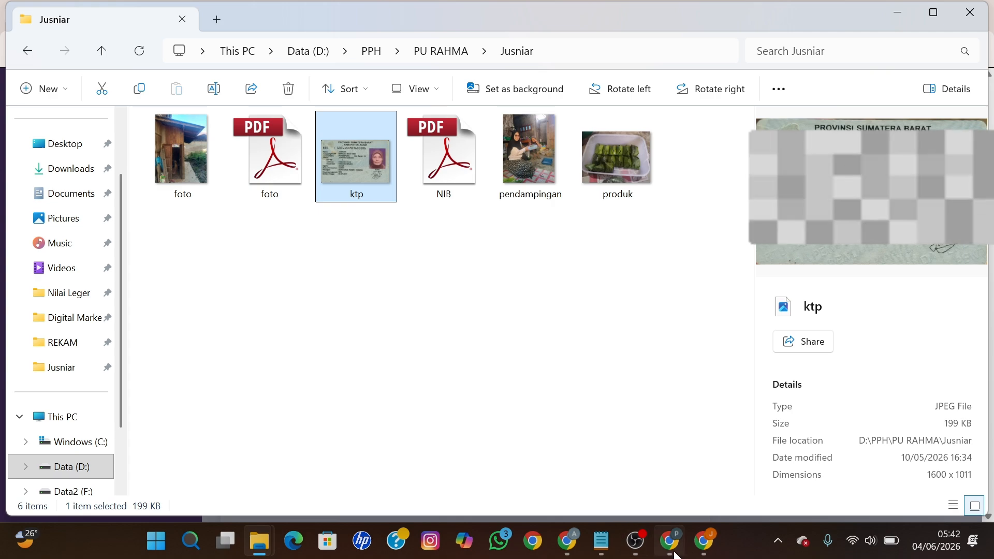
Step: Re-enter the factory's address and set the province to SUMATERA BARAT
mouse_move(669, 541)
left_click(651, 464)
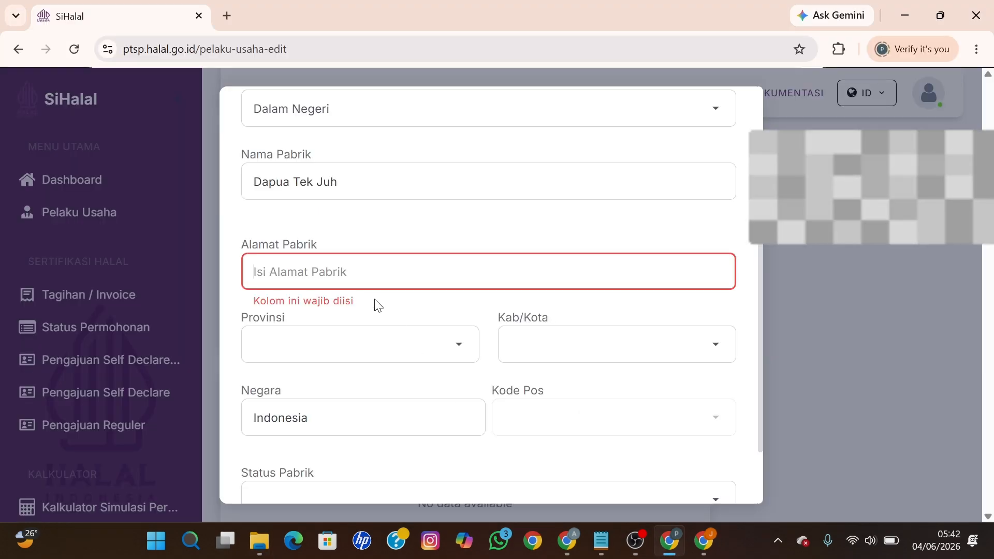
left_click(352, 272)
type("Joro")
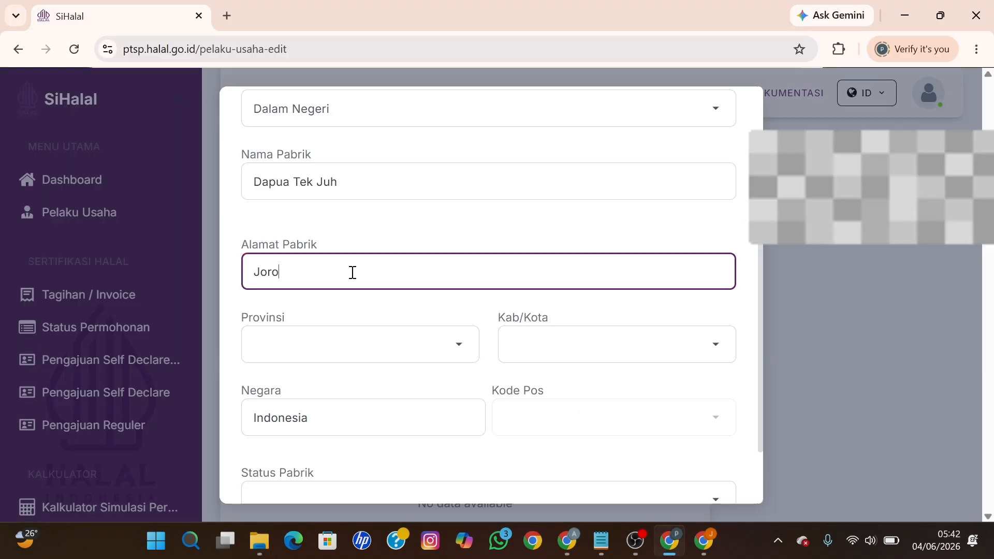
type("ng Bu")
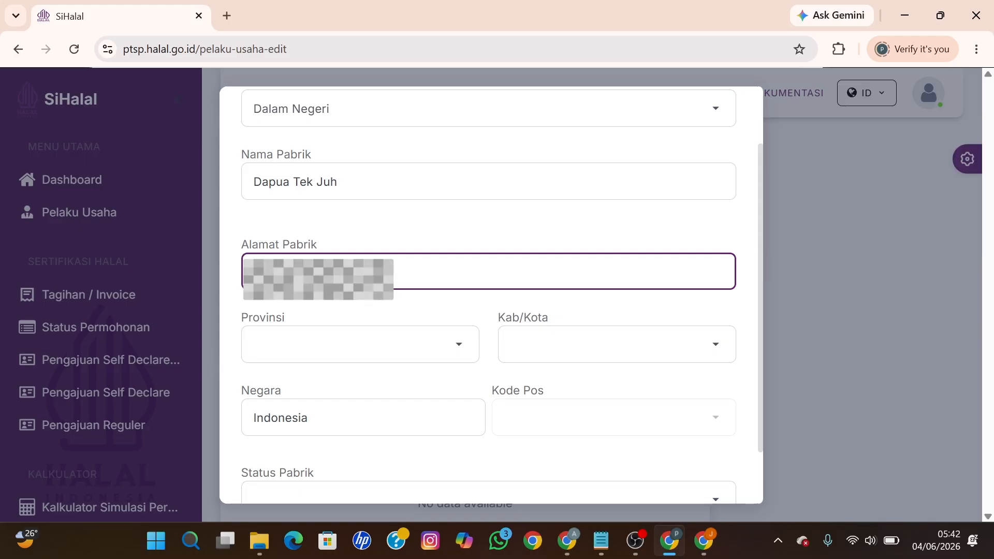
type("ncah")
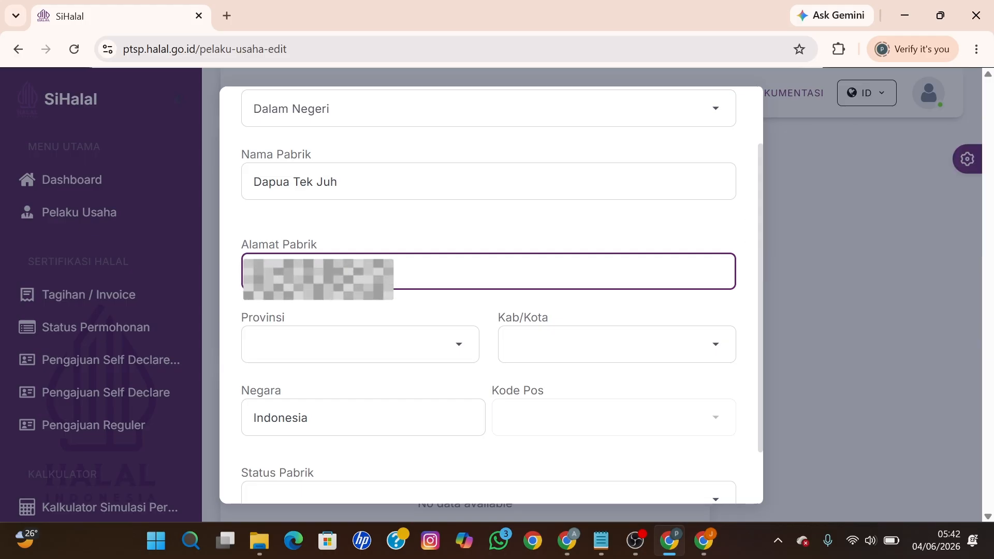
scroll(348, 276, "down", 2)
left_click(348, 275)
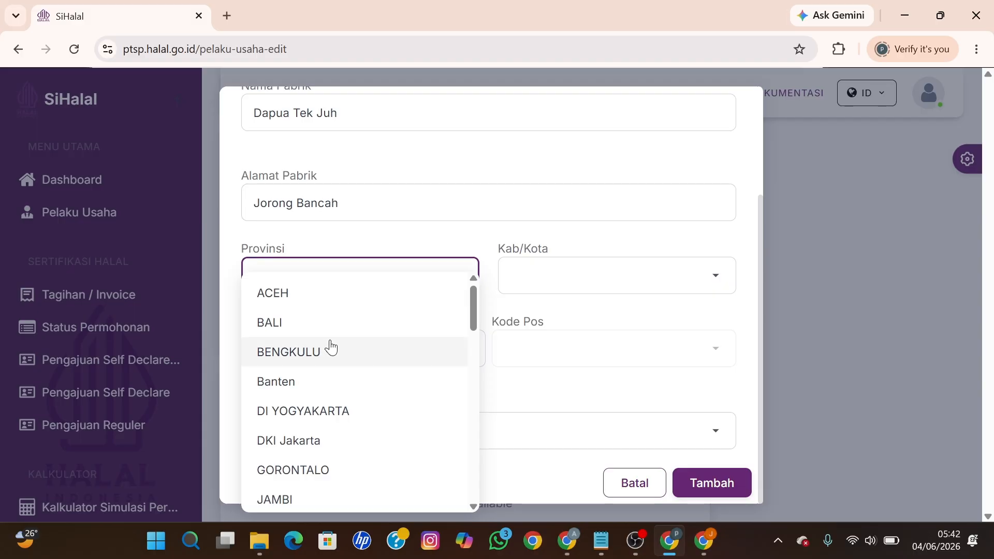
scroll(339, 372, "down", 4)
scroll(339, 383, "down", 8)
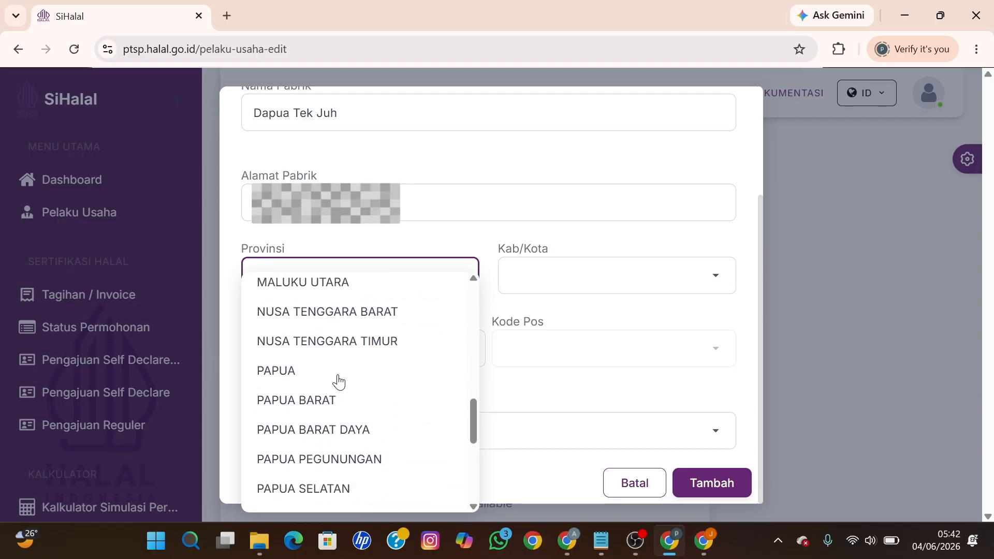
scroll(350, 422, "down", 2)
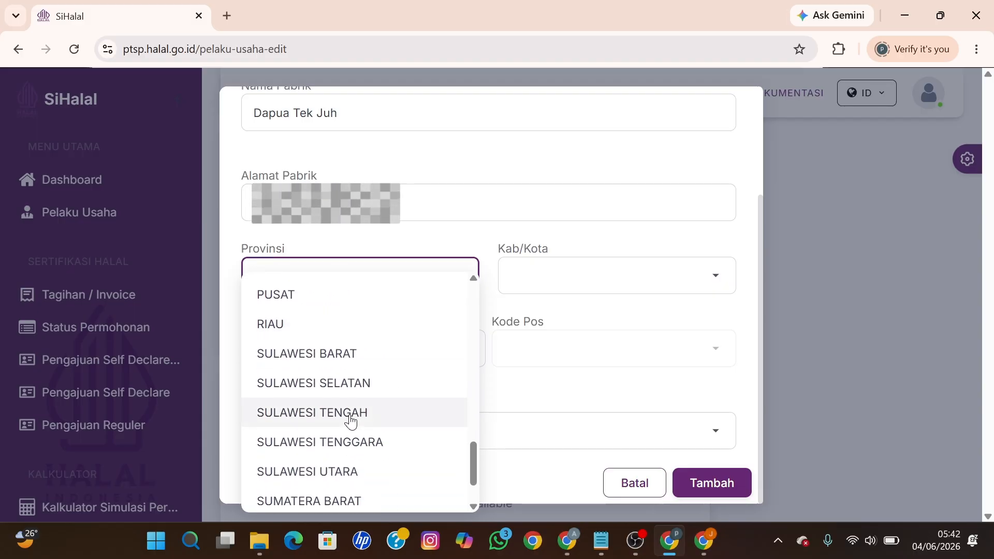
left_click(329, 501)
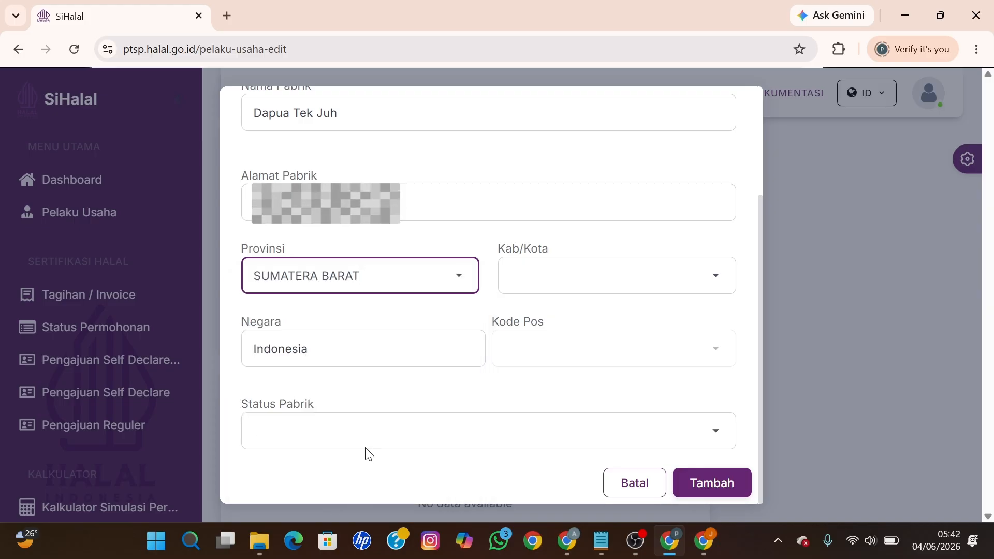
Step: Set Kab/Kota AGAM, postal code 26152, status Milik Sendiri, and save the factory
left_click(538, 275)
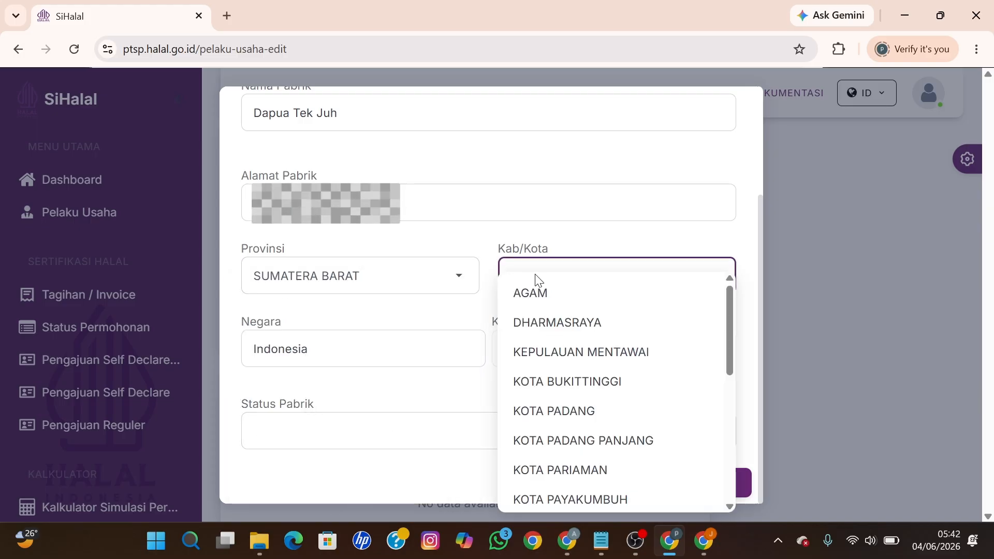
left_click(543, 294)
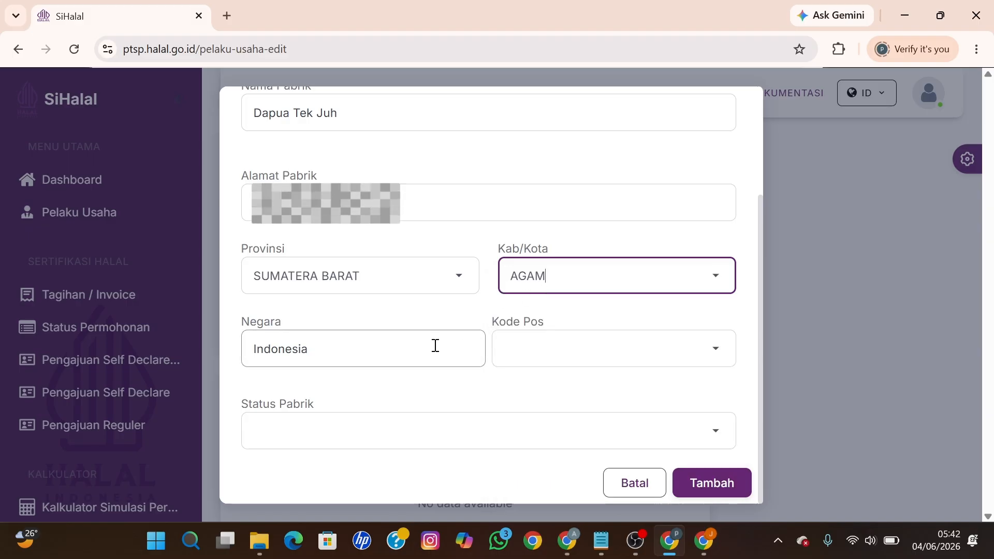
left_click(541, 362)
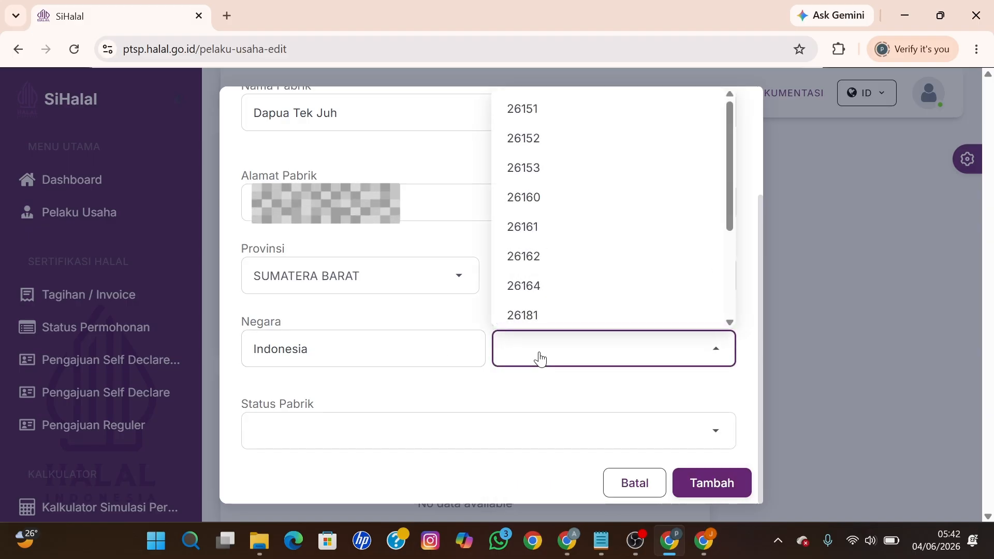
left_click(538, 140)
left_click(405, 428)
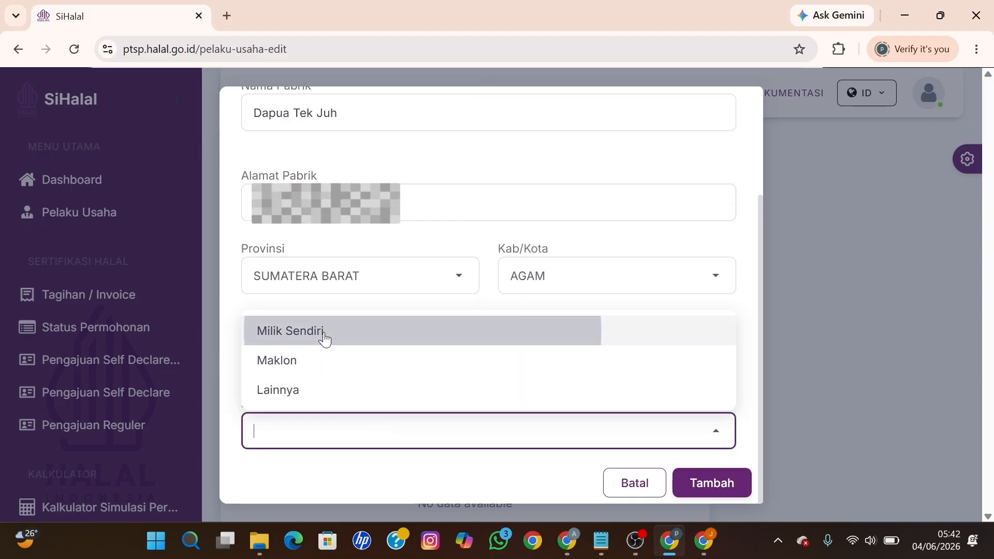
left_click(324, 339)
left_click(707, 484)
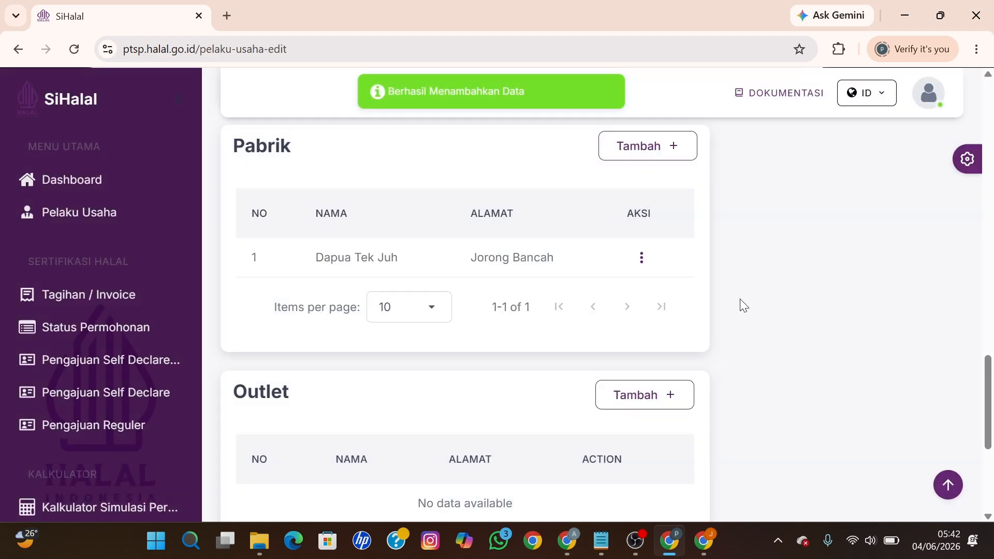
Step: Scroll down to the Penyelia halal section and open its Tambah dialog
scroll(740, 298, "down", 2)
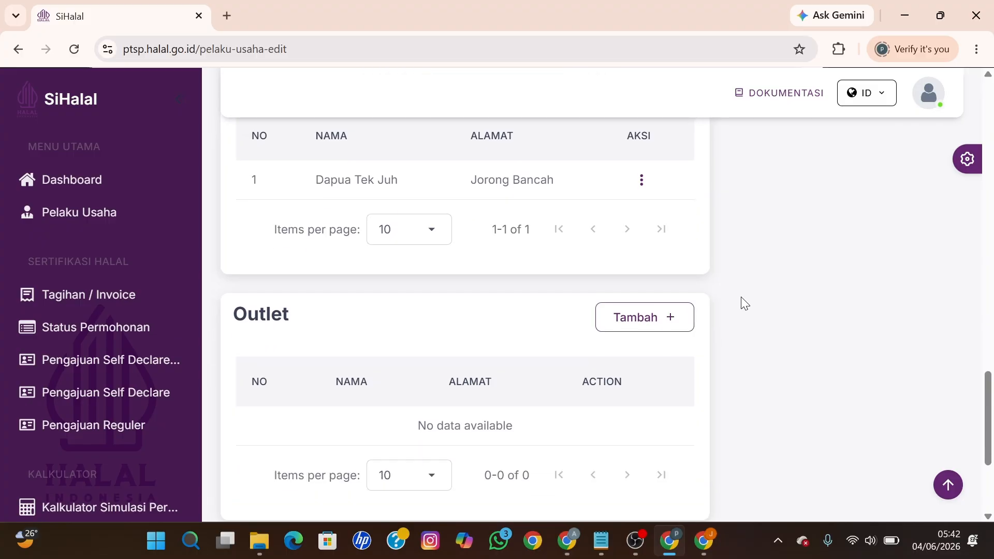
scroll(740, 296, "down", 2)
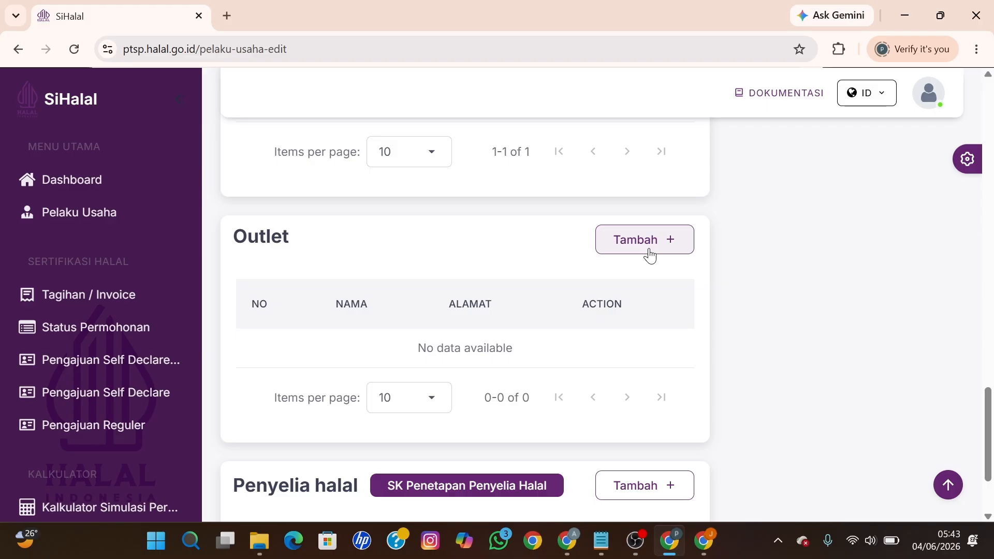
scroll(650, 255, "up", 5)
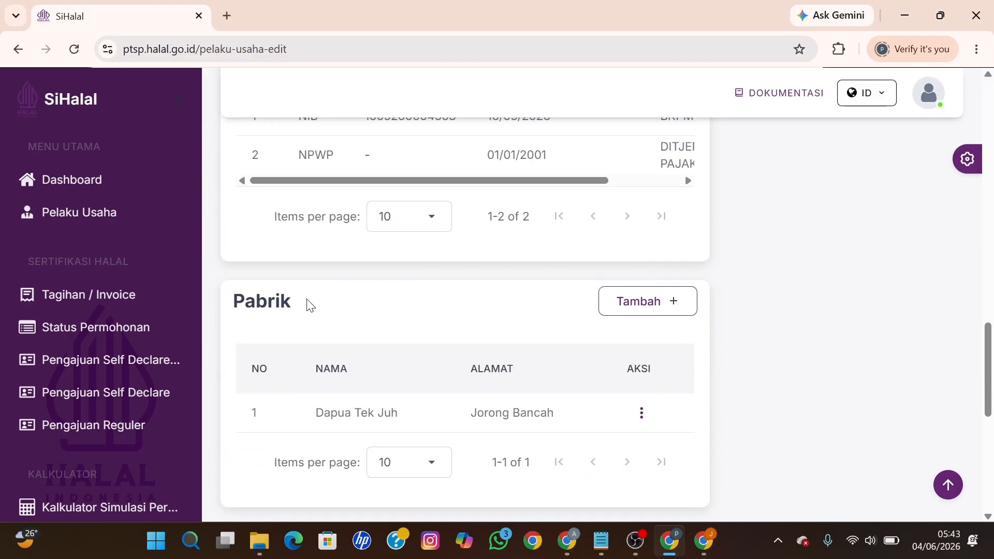
left_click_drag(291, 302, 239, 297)
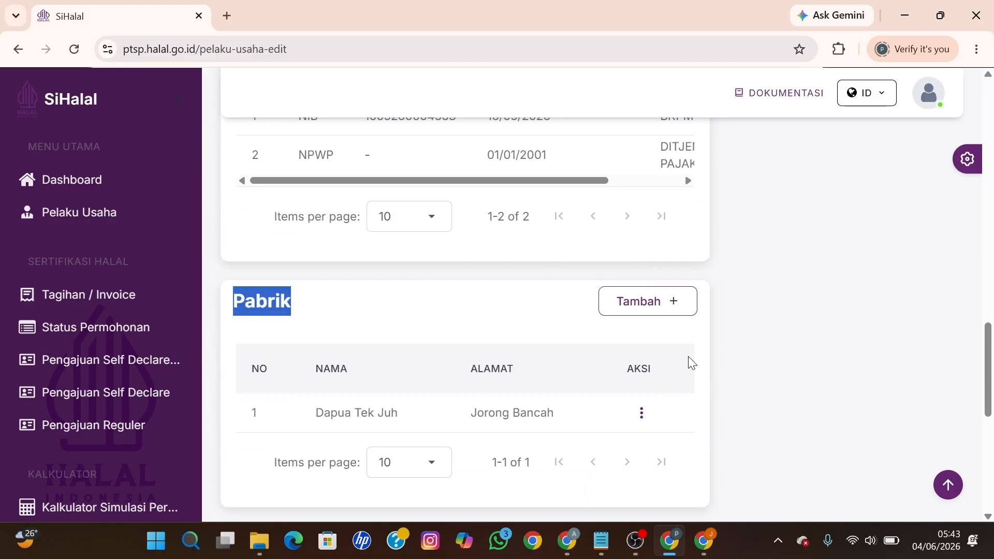
left_click(725, 357)
scroll(726, 357, "down", 6)
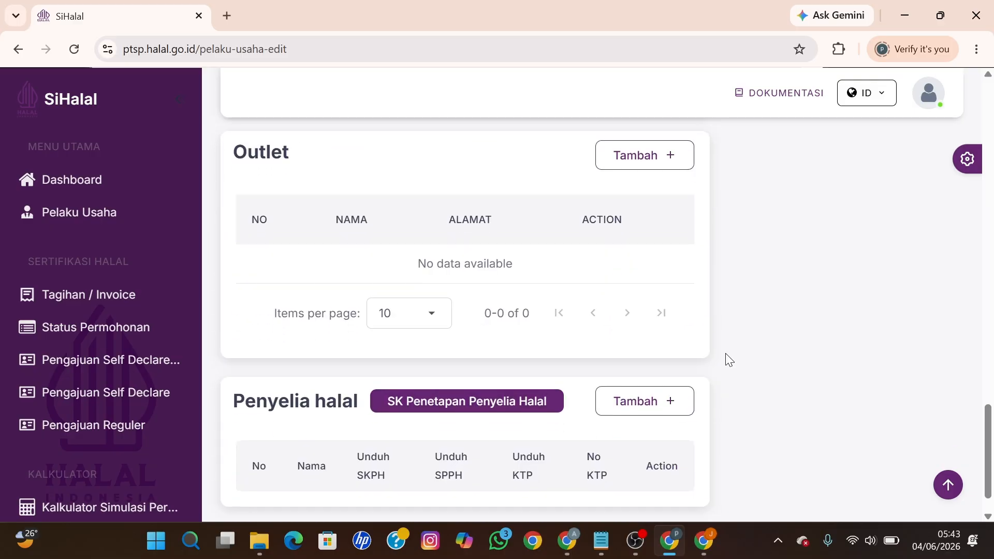
scroll(729, 359, "down", 1)
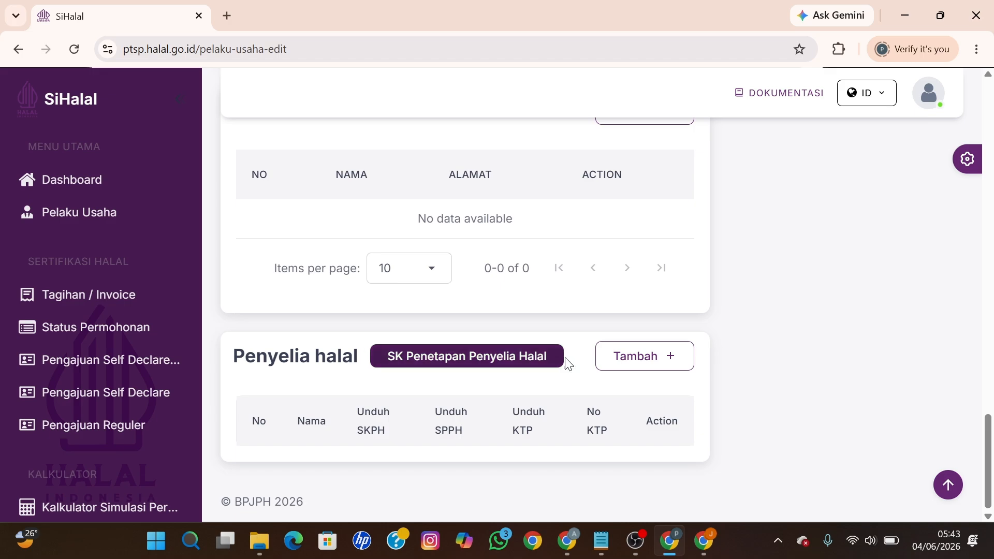
left_click(626, 361)
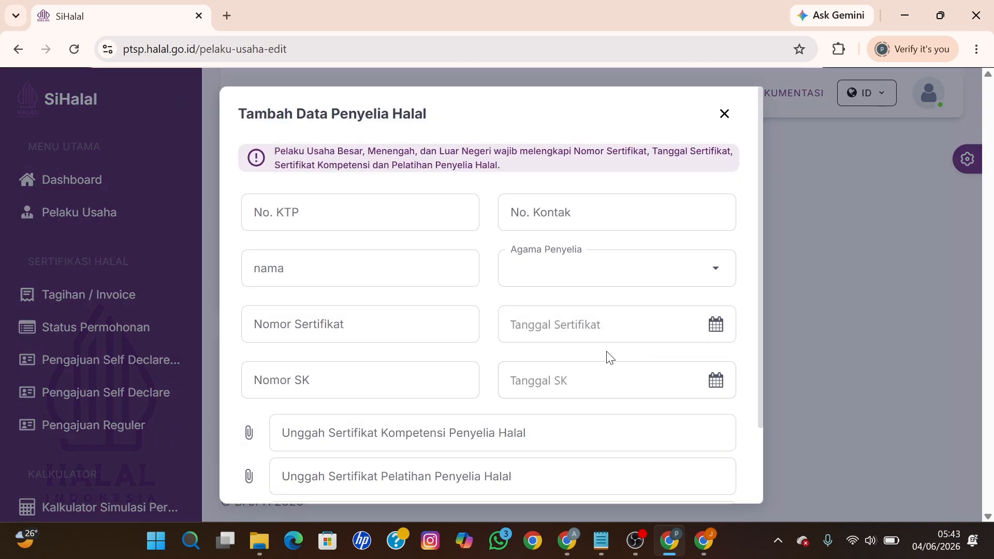
Step: Enter the supervisor's KTP number, contact number and name, with religion Islam
left_click(379, 215)
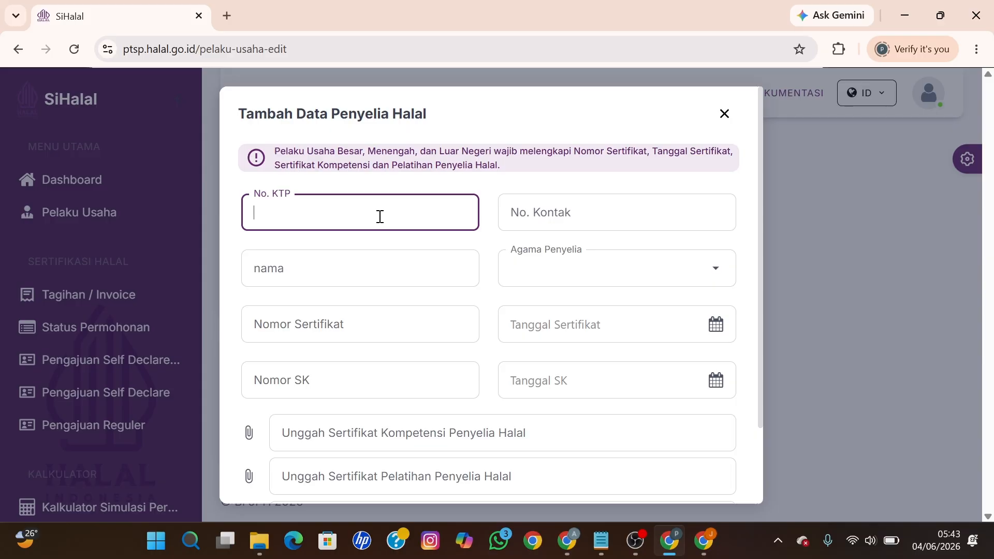
key("ctrl+v")
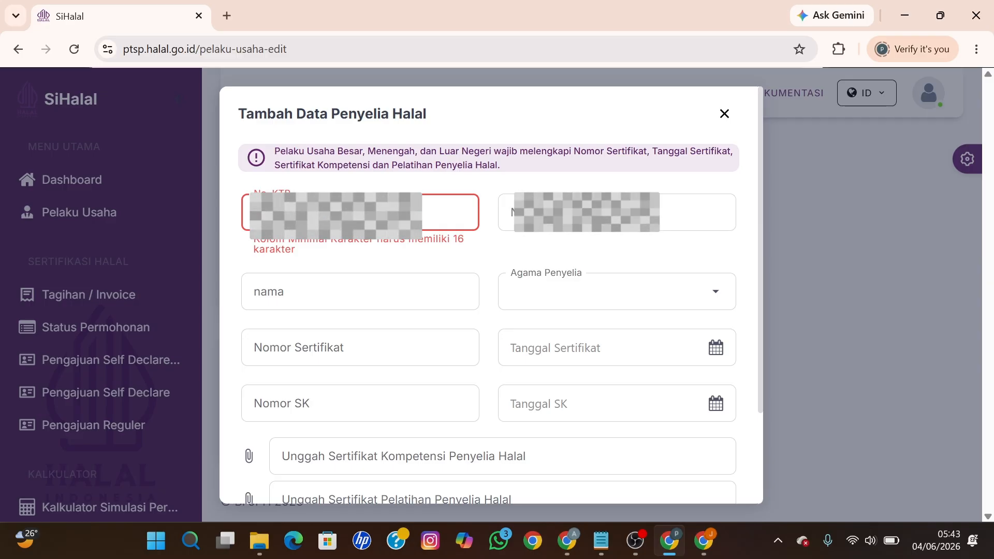
left_click(581, 220)
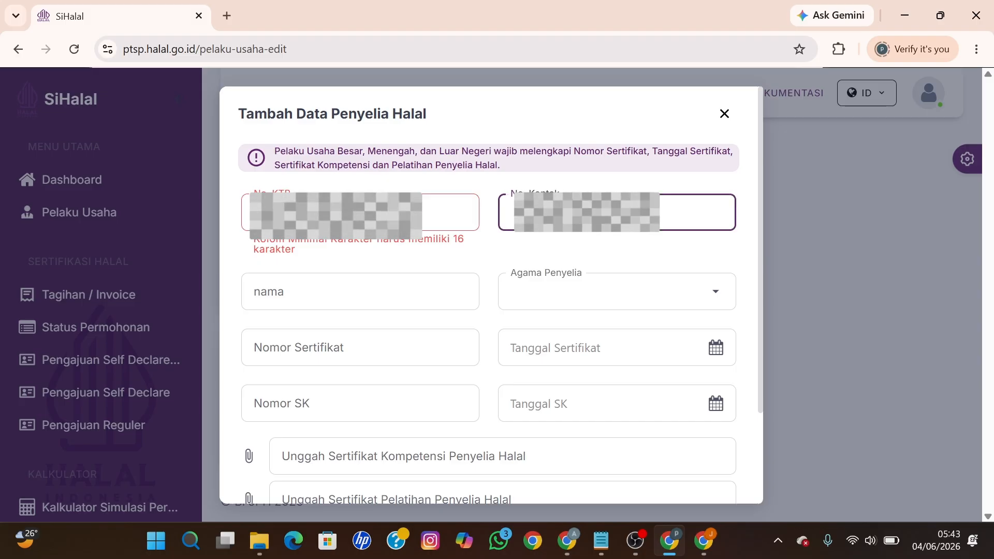
type("0")
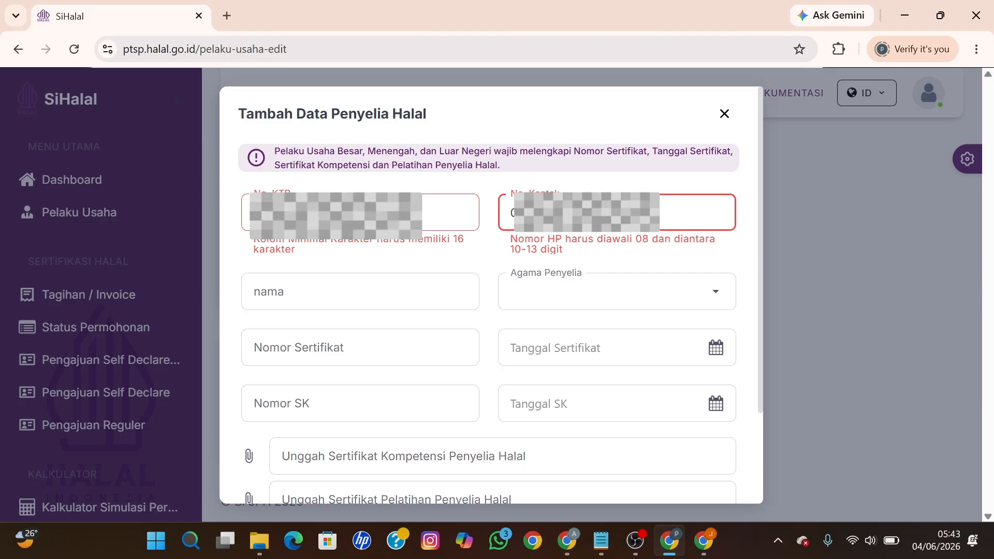
type("1")
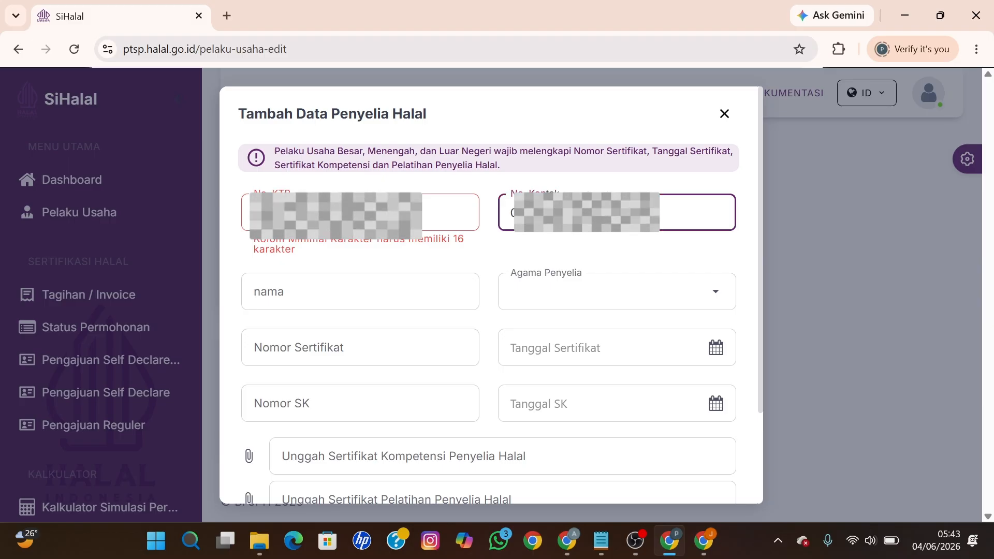
left_click(399, 303)
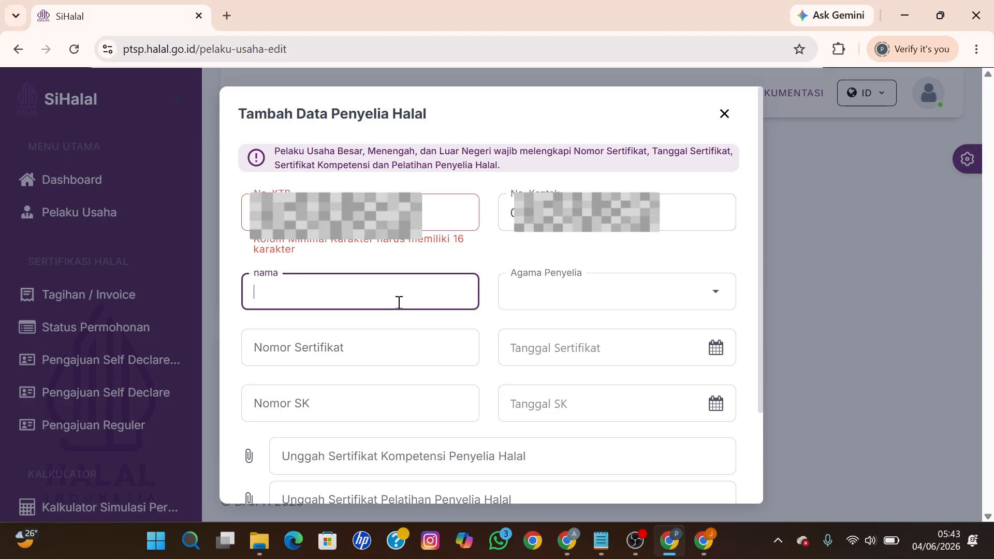
key("ctrl+v")
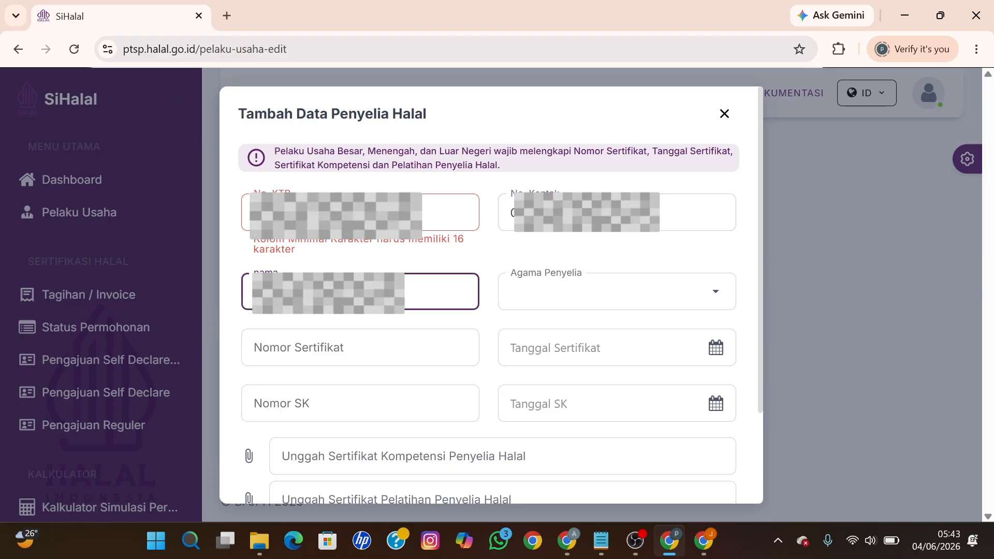
left_click(524, 299)
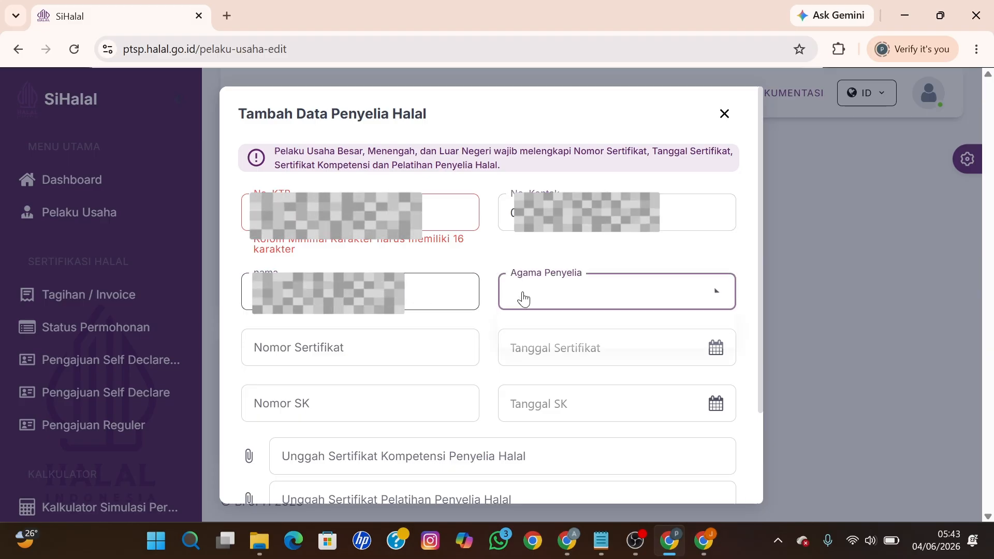
left_click(528, 331)
Step: Set SK number 01 dated 4 June 2026 and attach the ktp image file
left_click(371, 408)
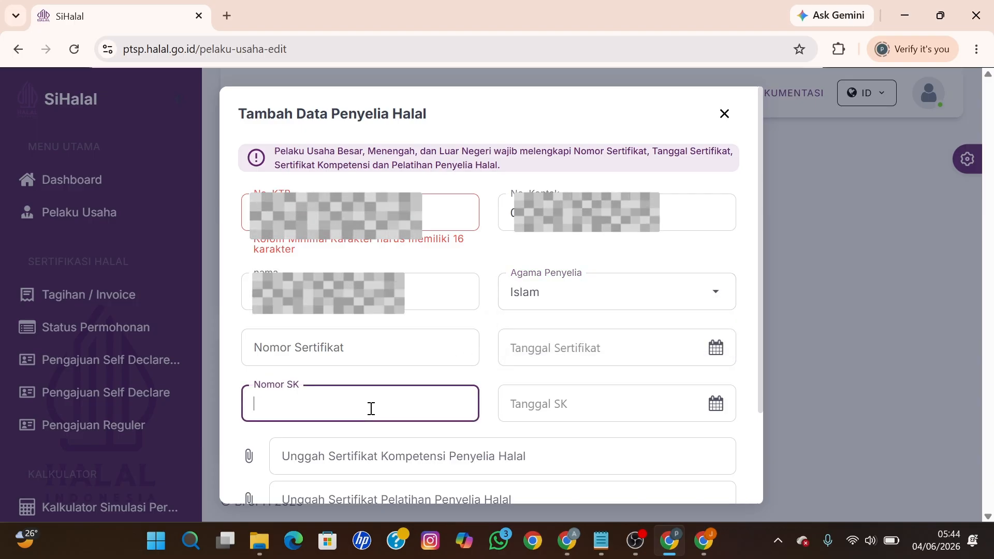
type("01")
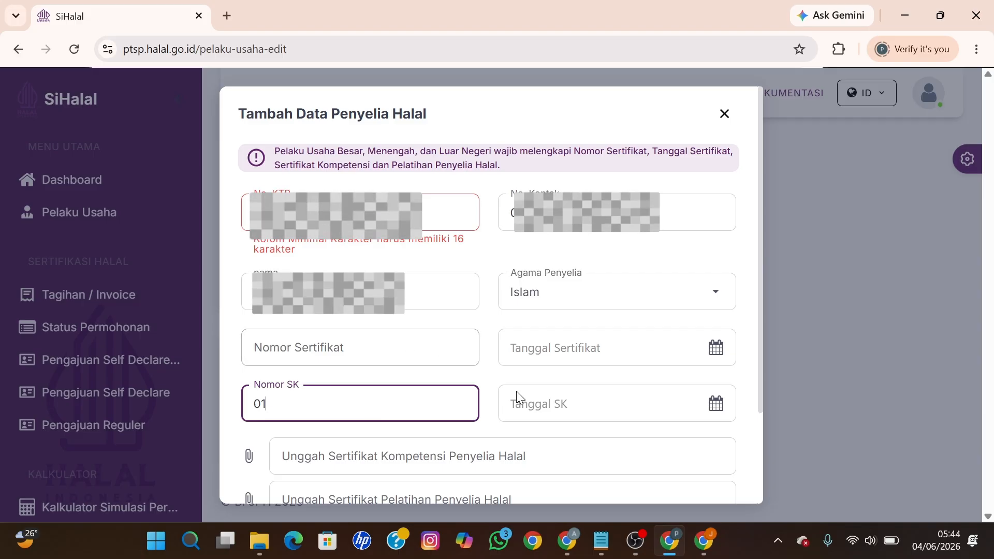
left_click(536, 405)
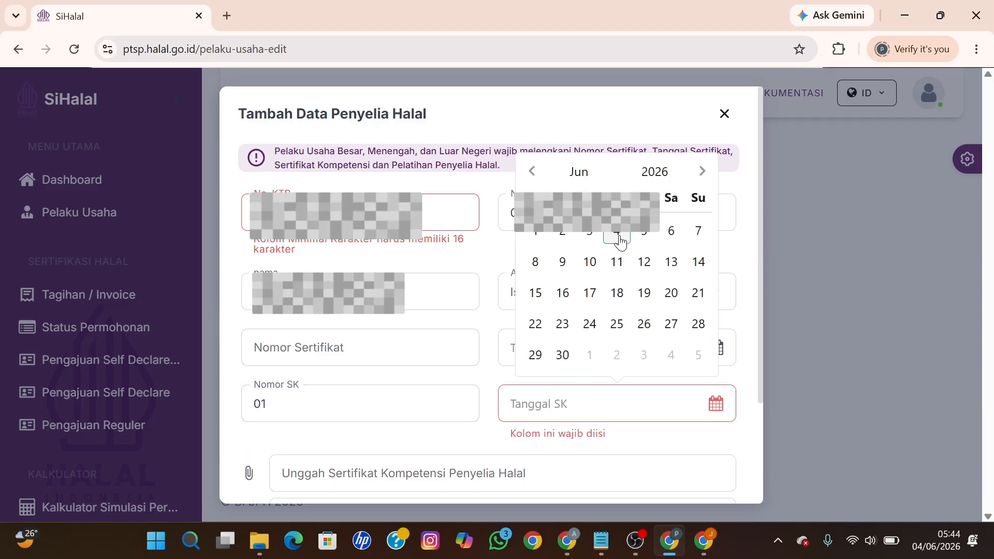
left_click(617, 235)
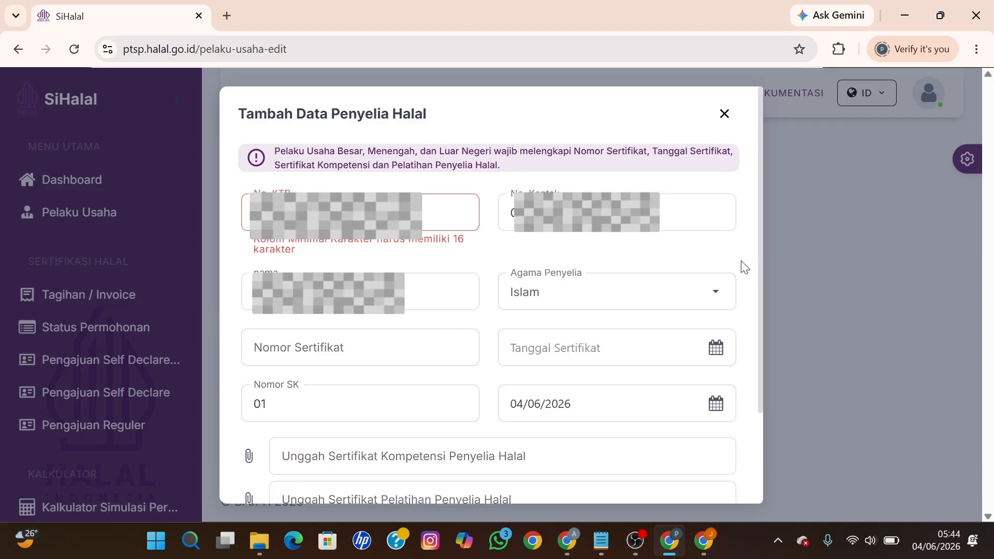
scroll(744, 268, "down", 2)
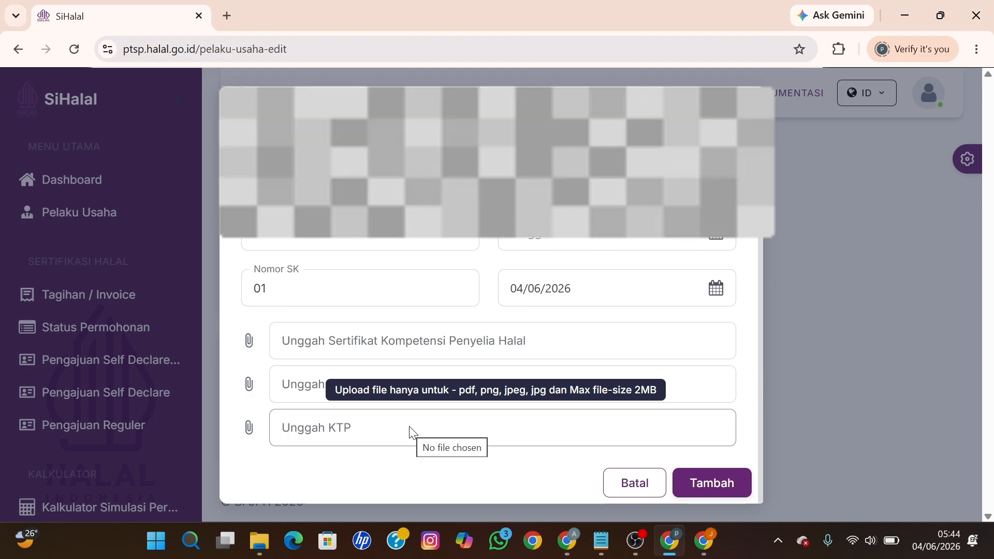
left_click(411, 432)
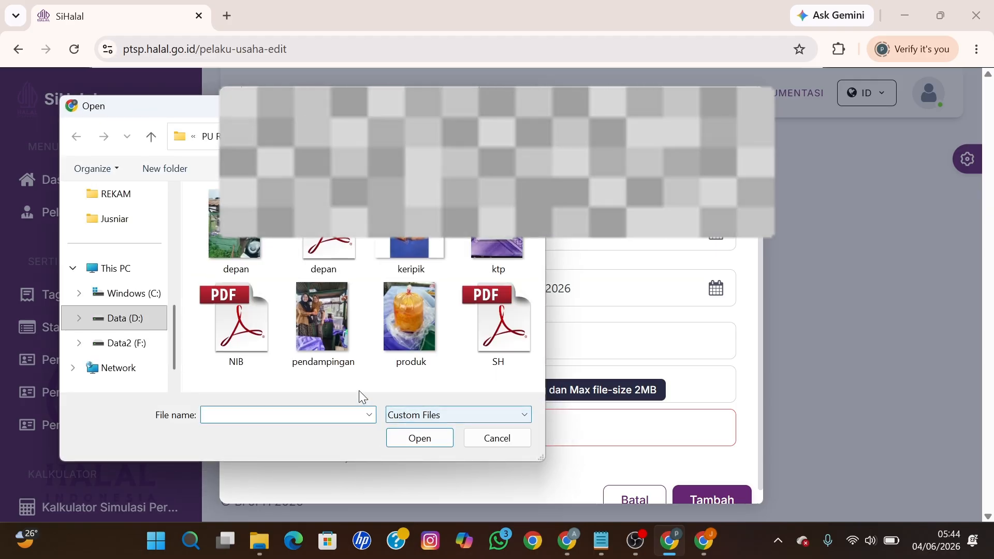
left_click(123, 232)
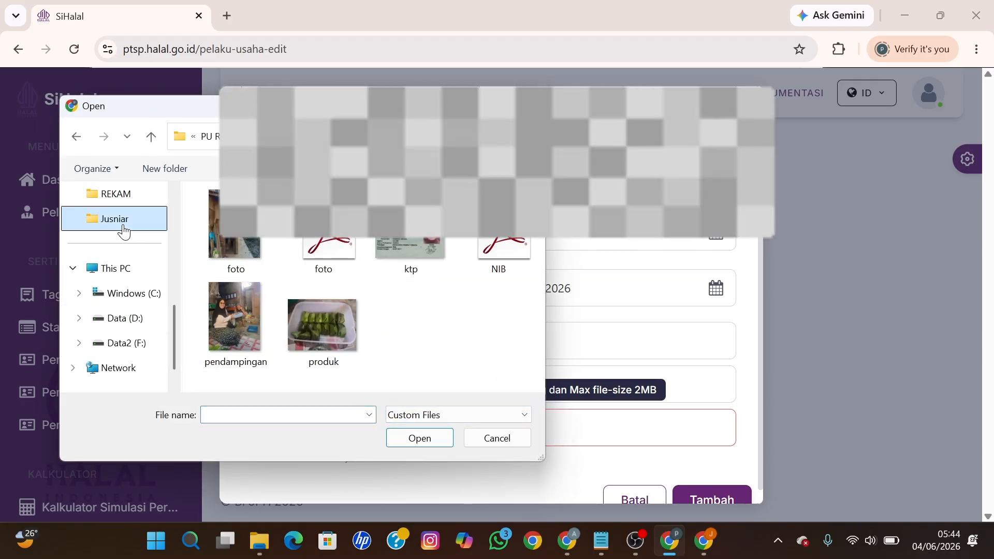
left_click(404, 253)
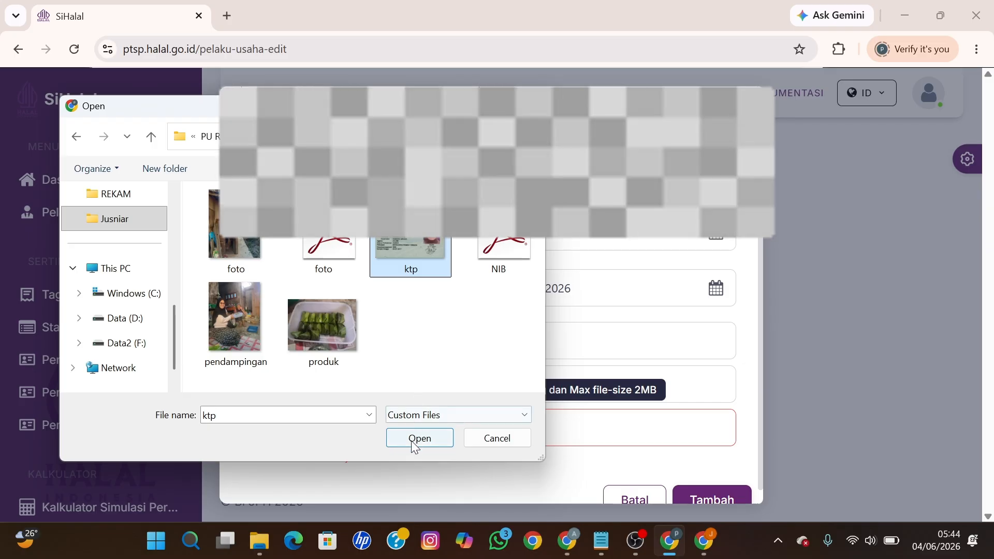
left_click(414, 440)
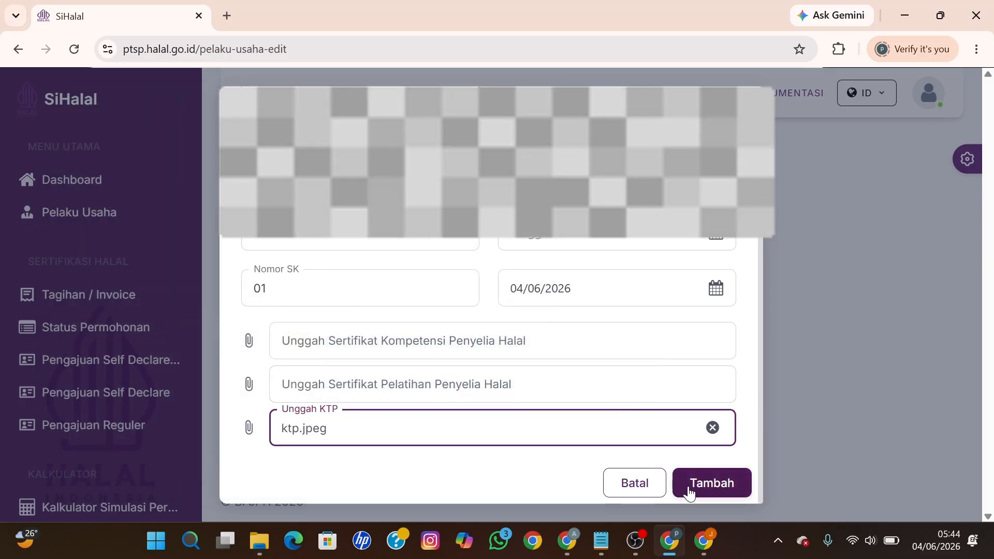
Step: Submit the supervisor form with Tambah, retrying until 'berhasil menyimpan data!' appears
left_click(695, 485)
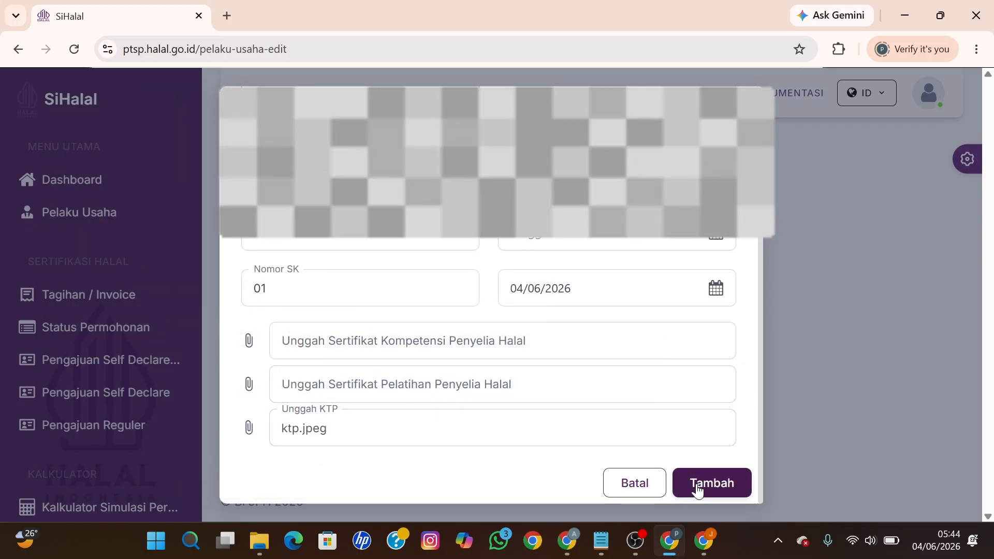
left_click(692, 484)
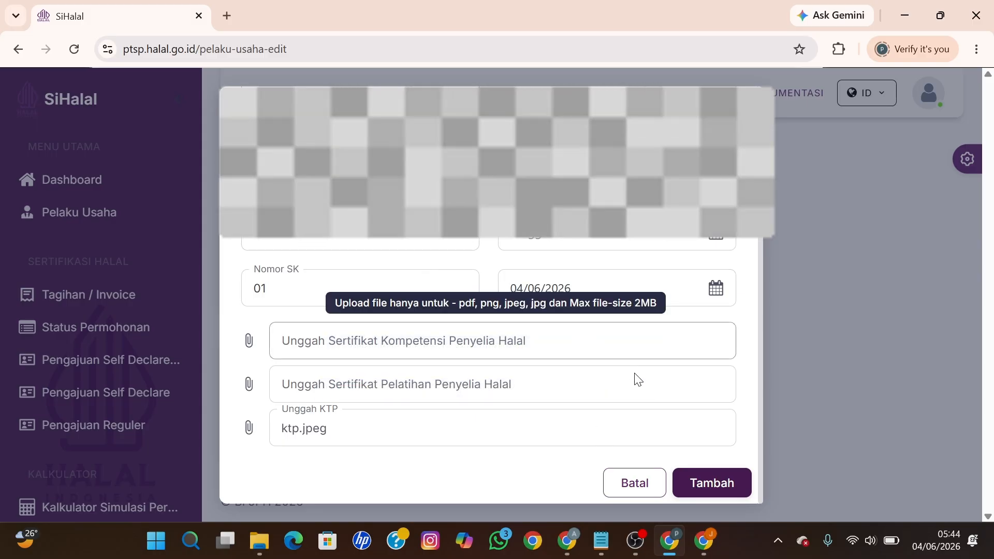
scroll(572, 366, "up", 2)
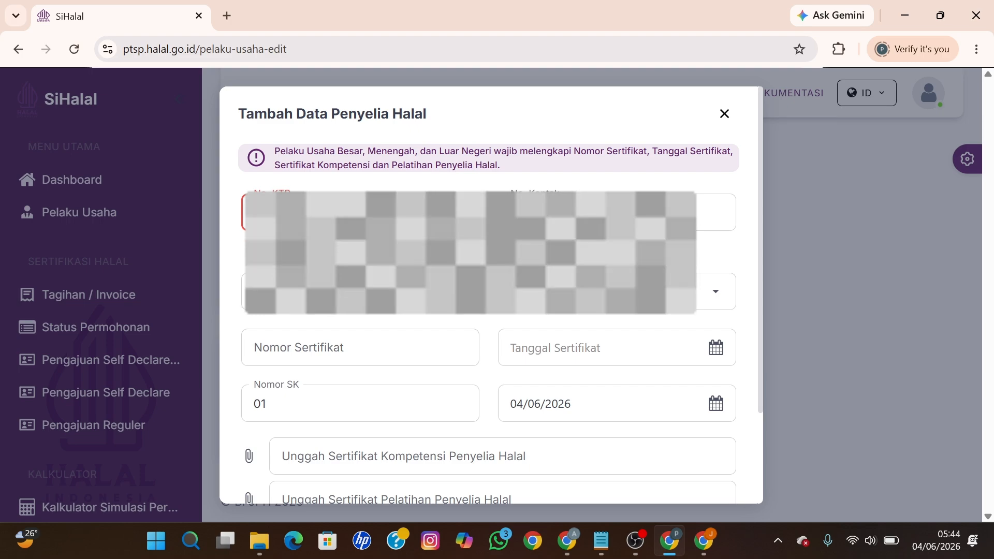
scroll(402, 153, "down", 1)
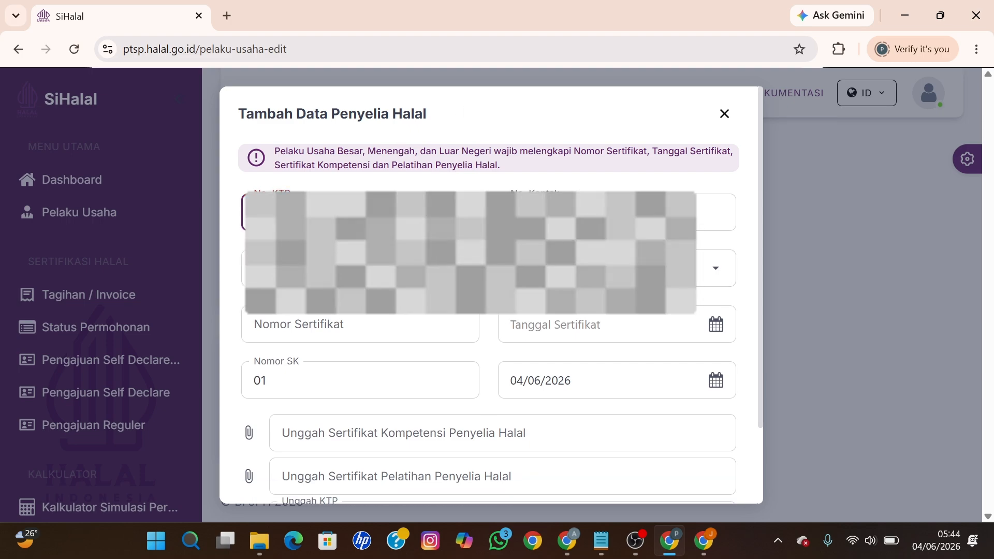
scroll(750, 406, "down", 4)
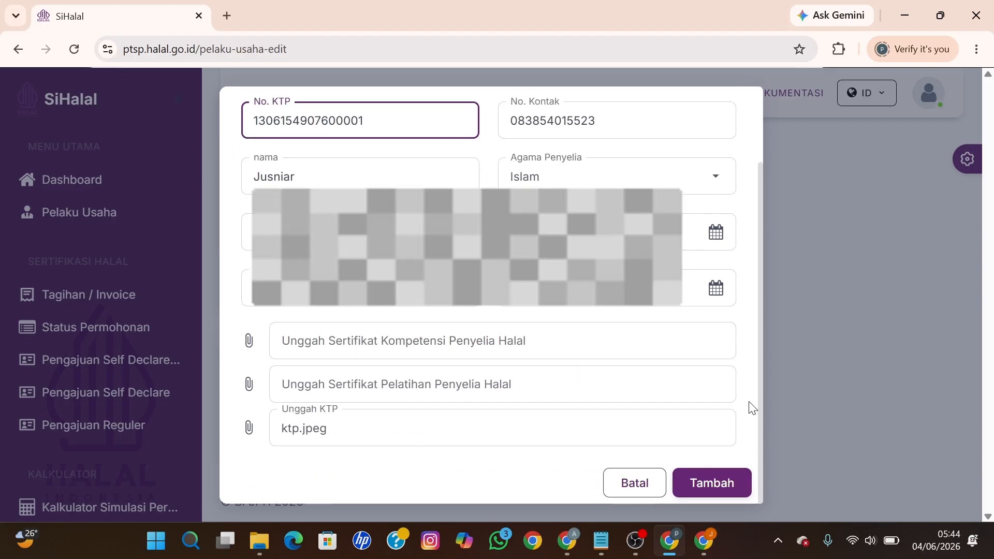
left_click(717, 483)
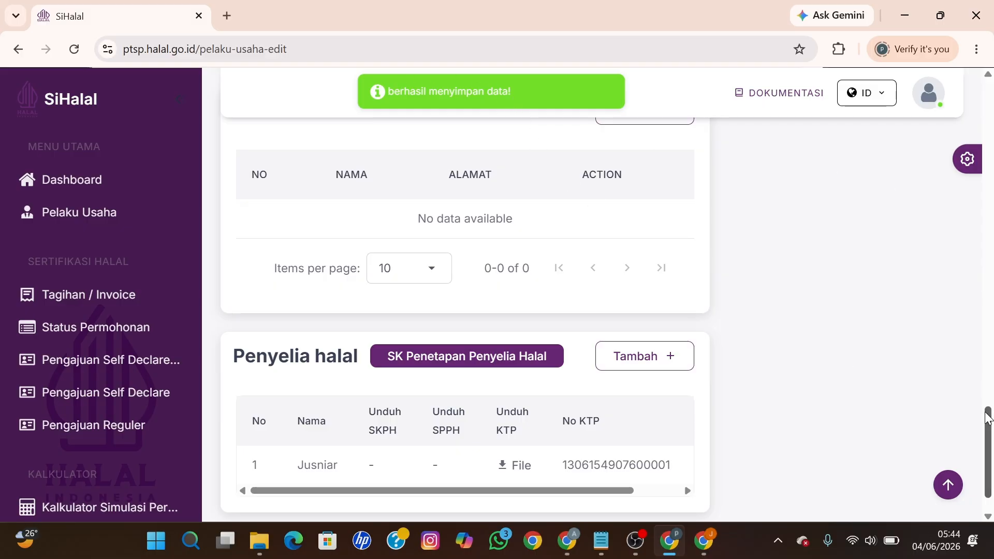
Step: Save the profile with Simpan, confirm 'Ya, Simpan', then go back via Kembali
left_click_drag(988, 427, 987, 102)
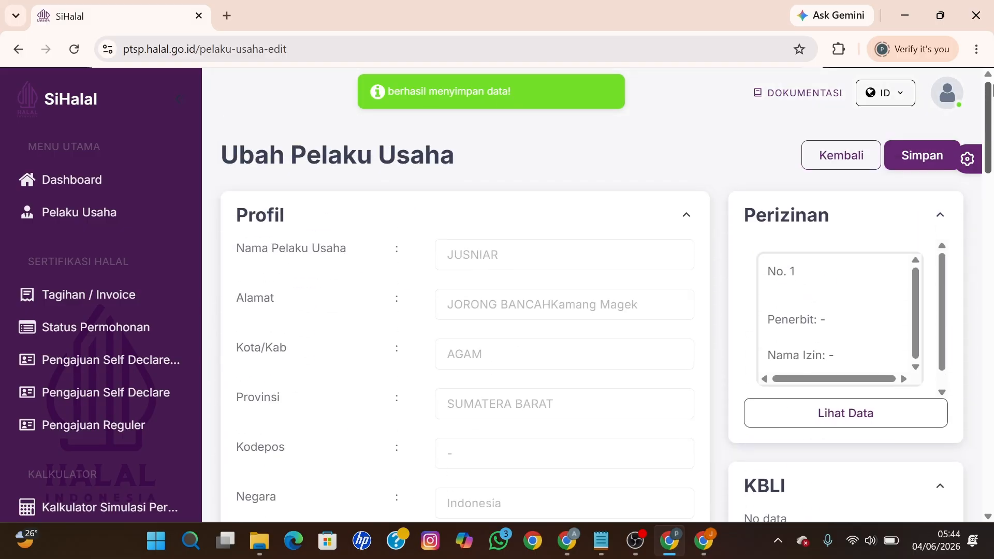
left_click(921, 154)
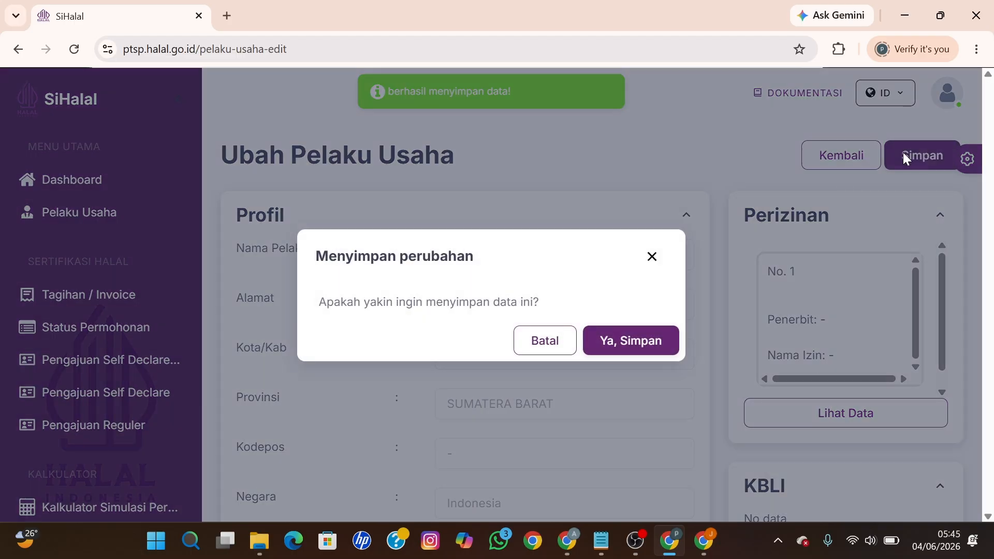
left_click(602, 339)
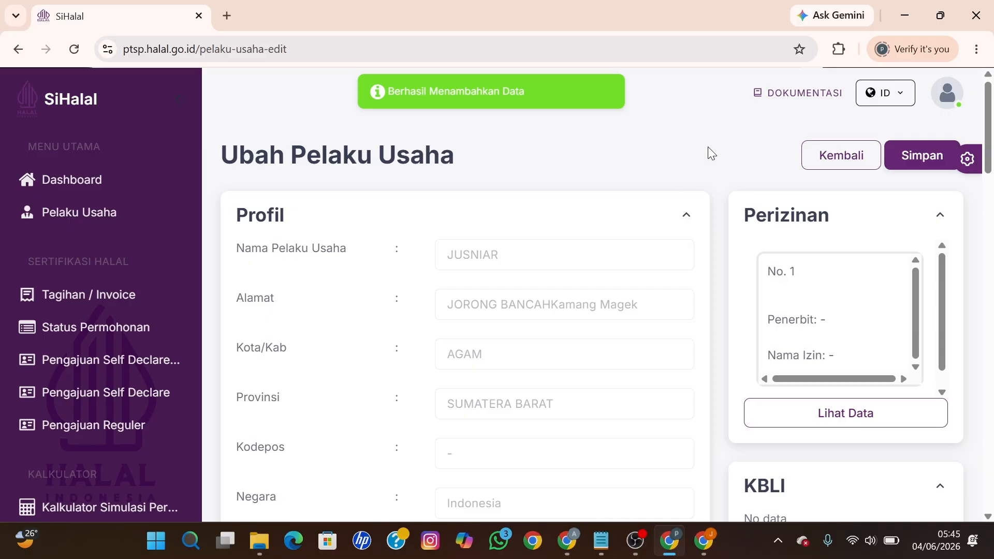
left_click(829, 157)
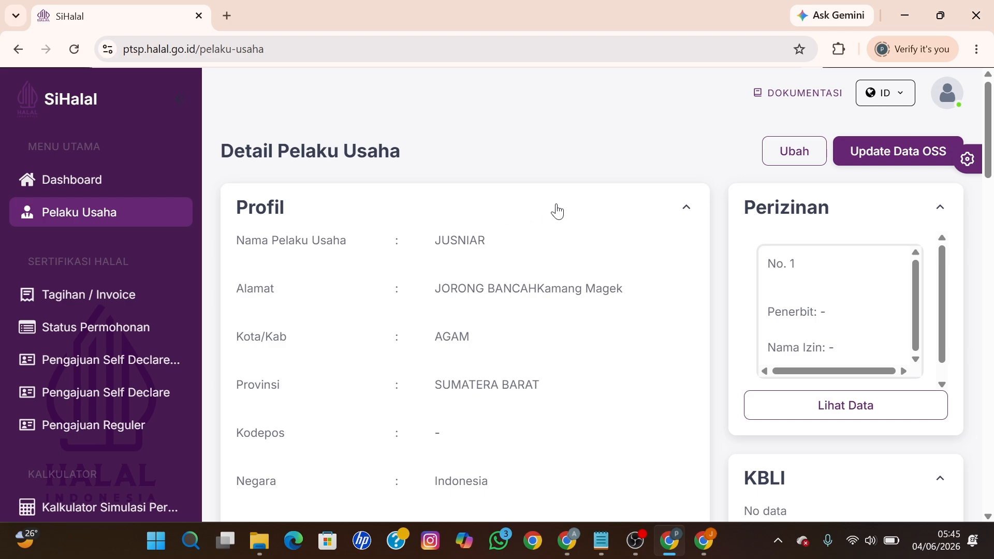
Step: From the OSS NIB data, start a new KBLI entry with the KBLI code list opened
left_click(865, 158)
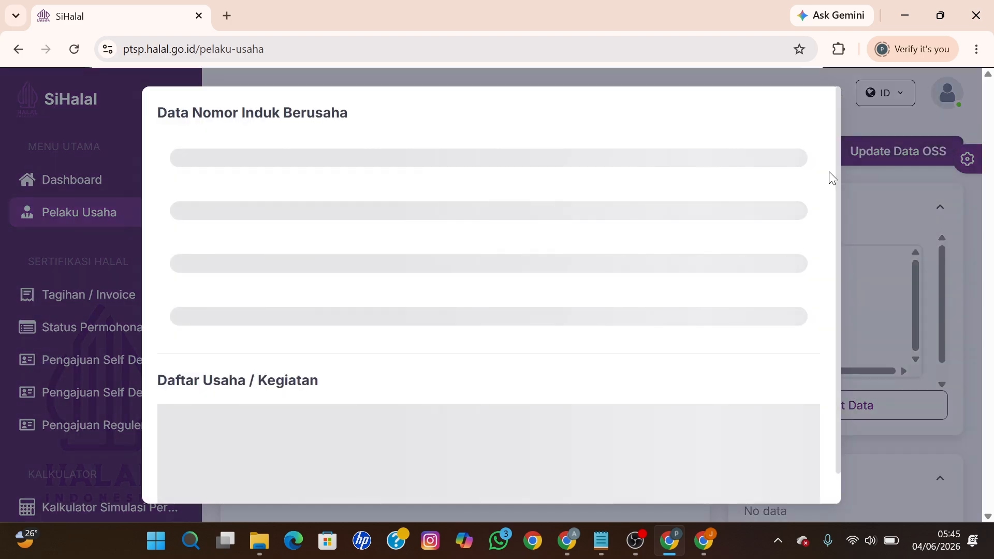
scroll(428, 333, "down", 4)
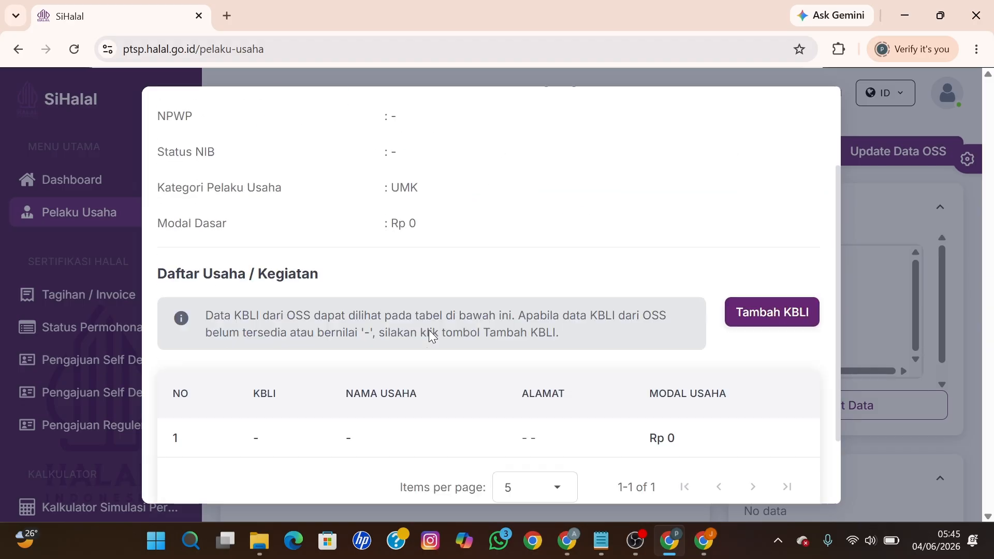
left_click(751, 242)
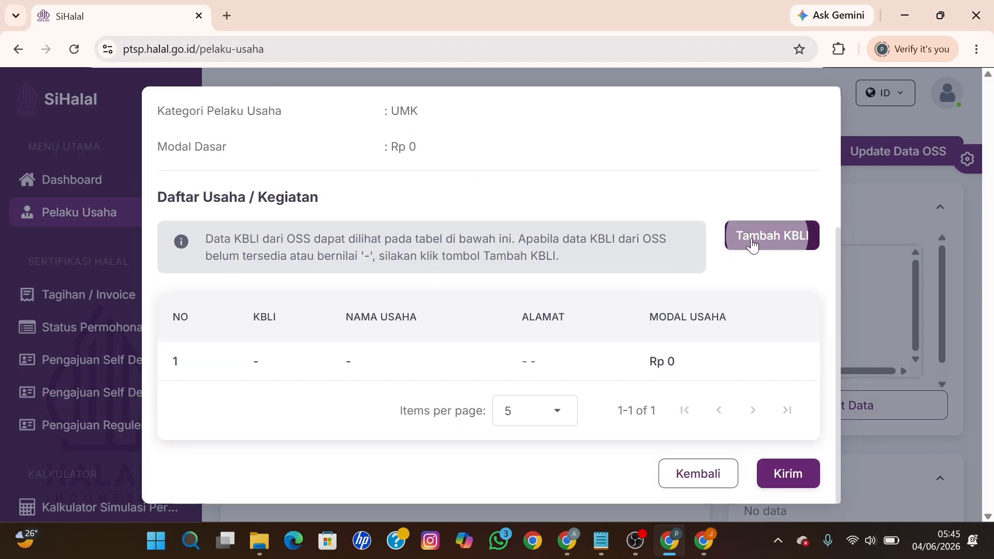
left_click(447, 176)
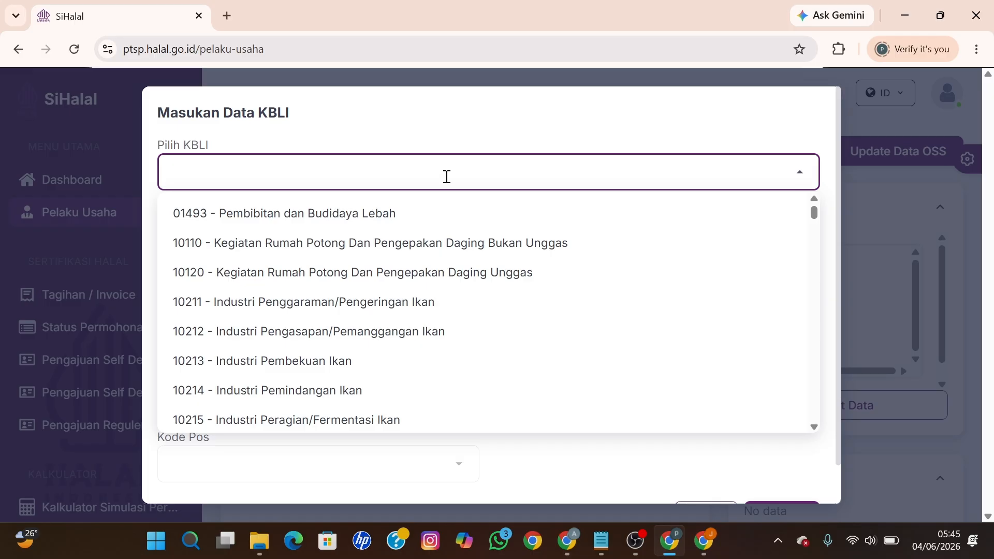
Step: Choose KBLI 56103 - Kedai Makanan and enter the business address
type("Keda")
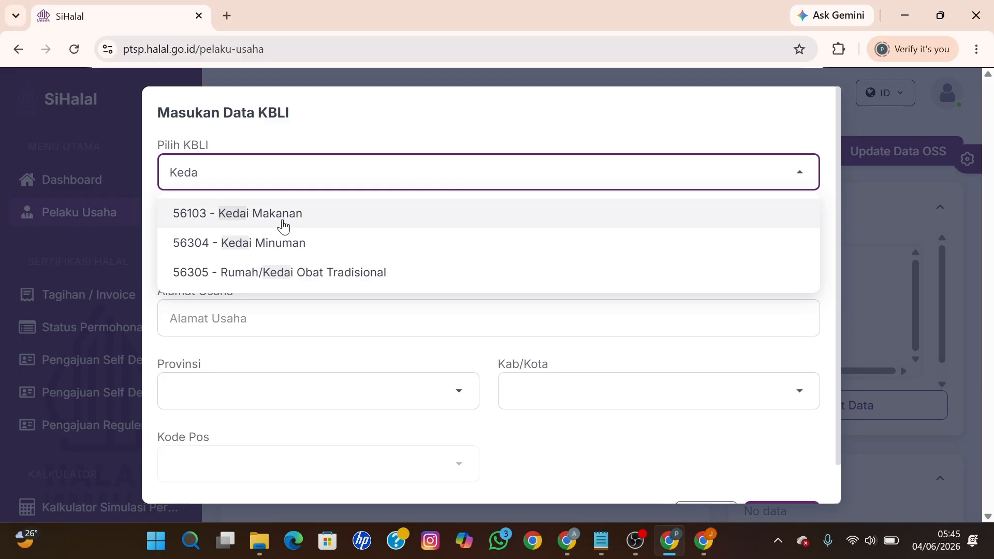
left_click(283, 223)
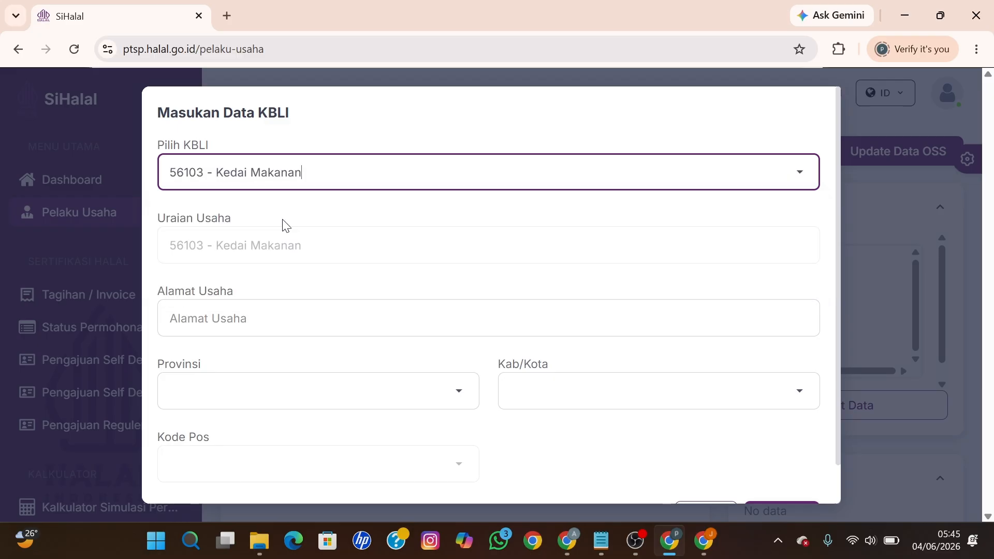
left_click(277, 329)
type("Jorong")
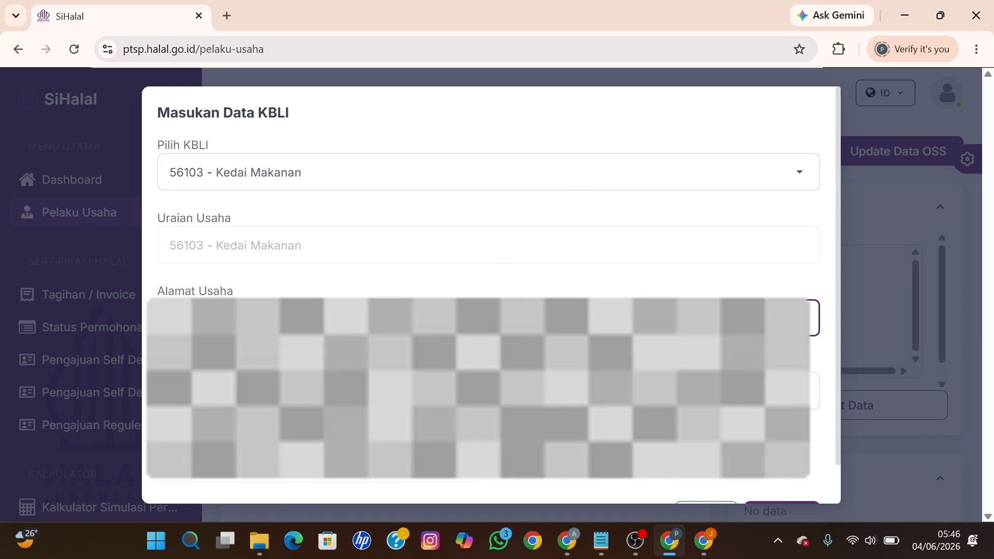
type("Jorong Bancah")
Step: Set province SUMATERA BARAT, regency AGAM and the area's postal code, then save the KBLI entry
key("Tab")
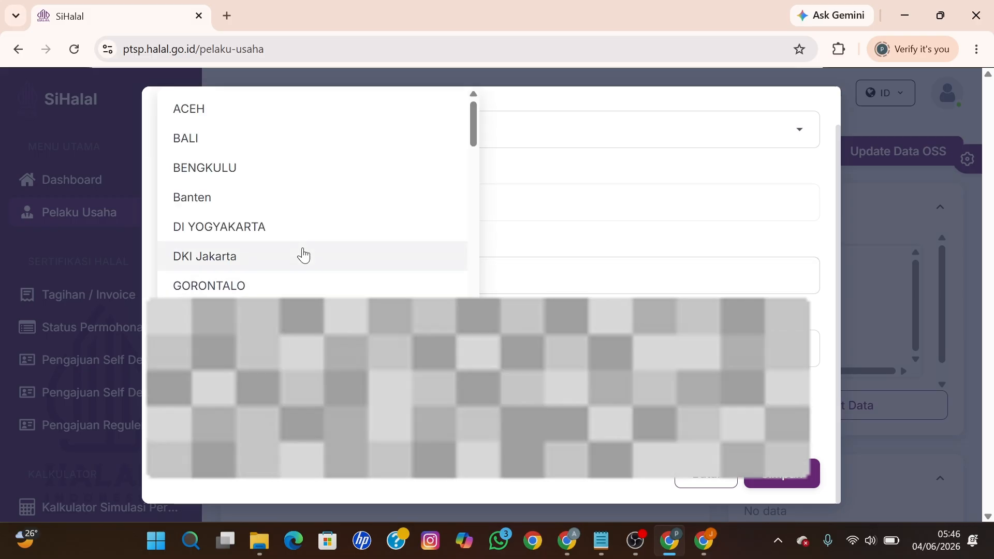
scroll(304, 254, "down", 8)
scroll(306, 256, "down", 8)
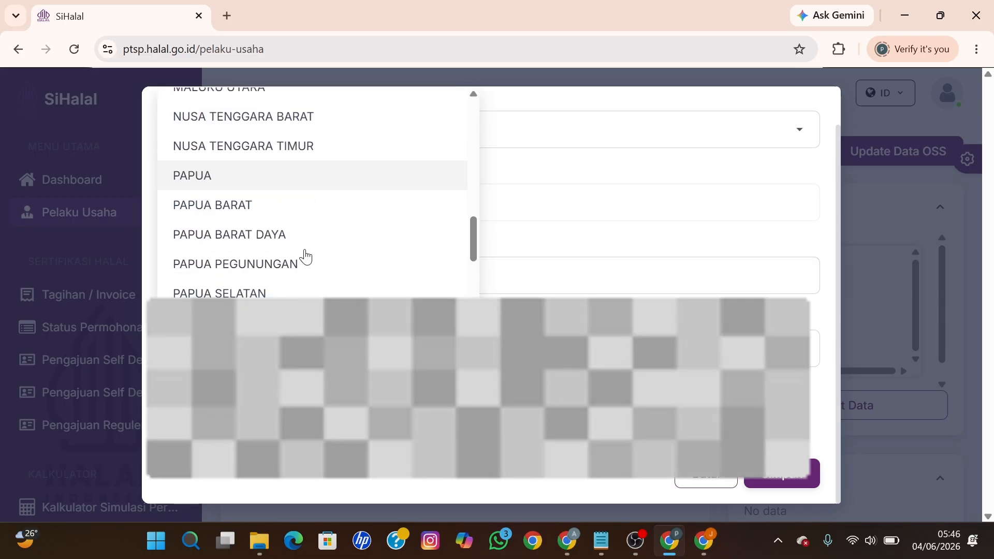
scroll(307, 257, "down", 2)
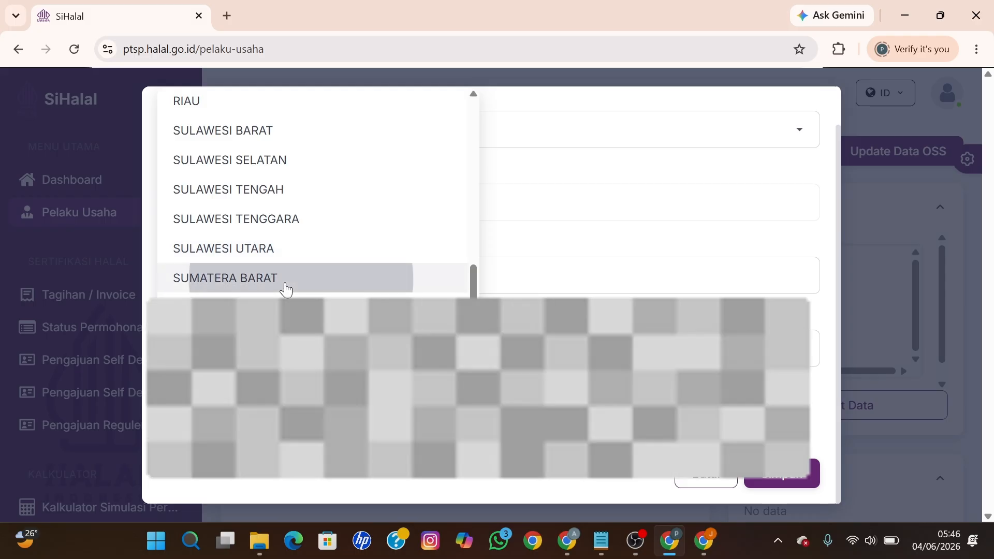
left_click(284, 288)
key("Tab")
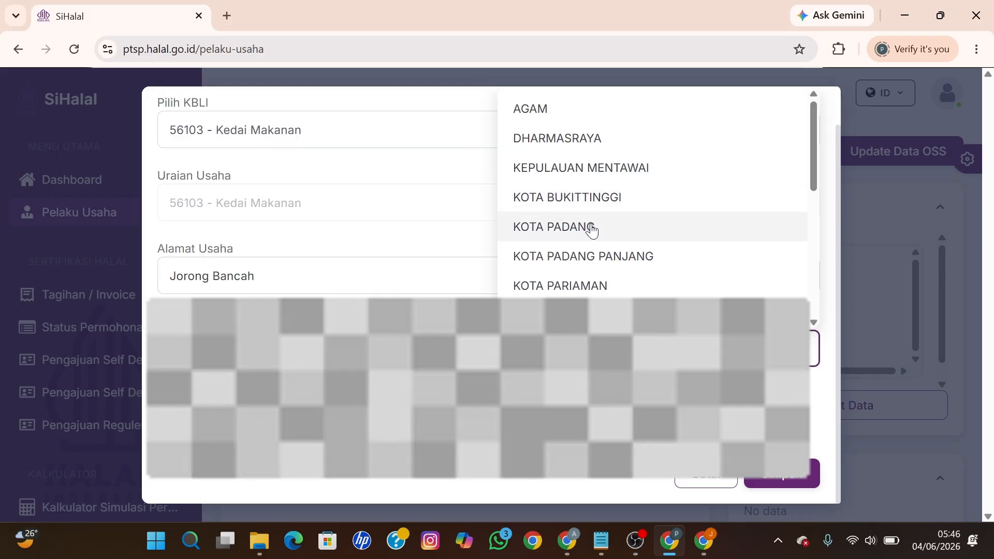
left_click(558, 115)
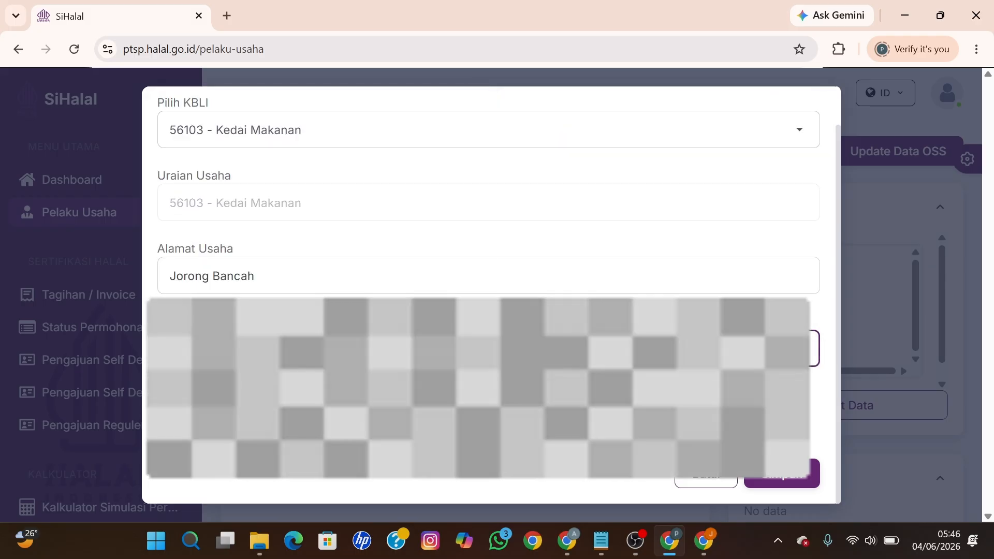
key("Tab")
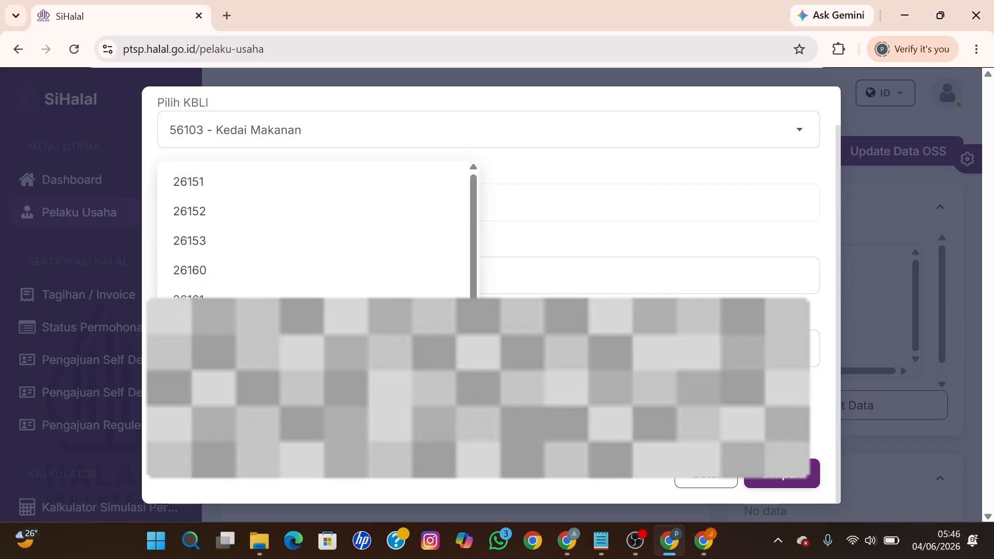
left_click(222, 228)
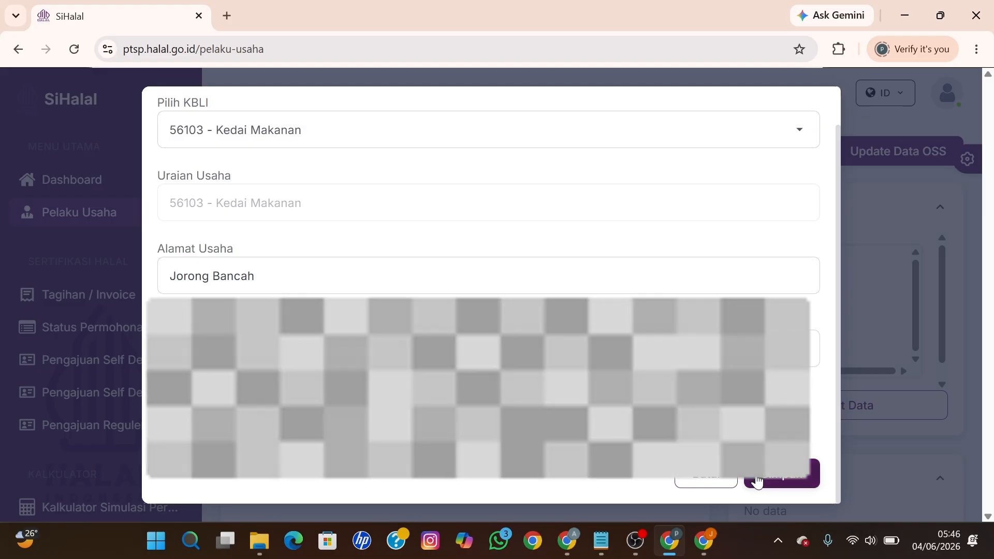
left_click(756, 473)
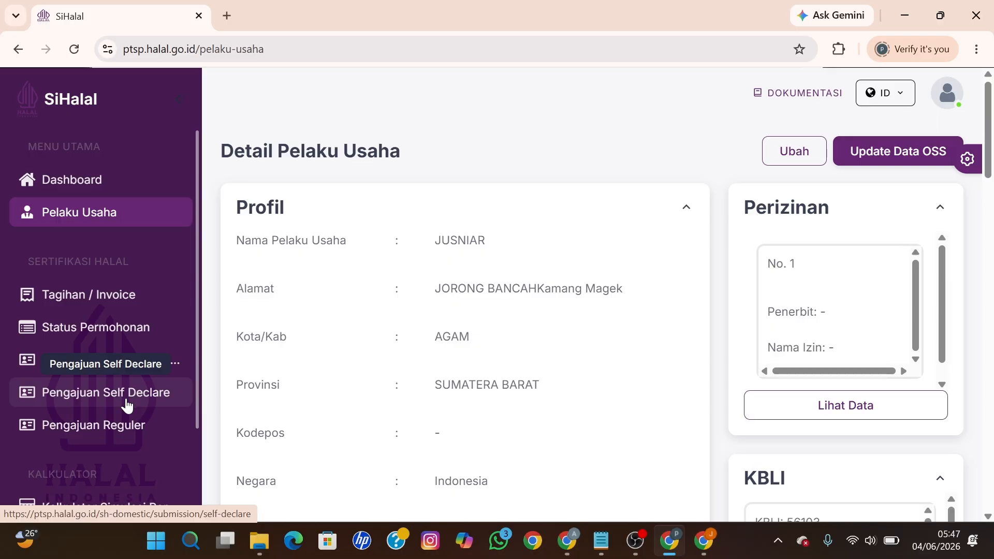
Step: Start a new Self Declare submission and answer Yes to questions 1 to 3
left_click(127, 407)
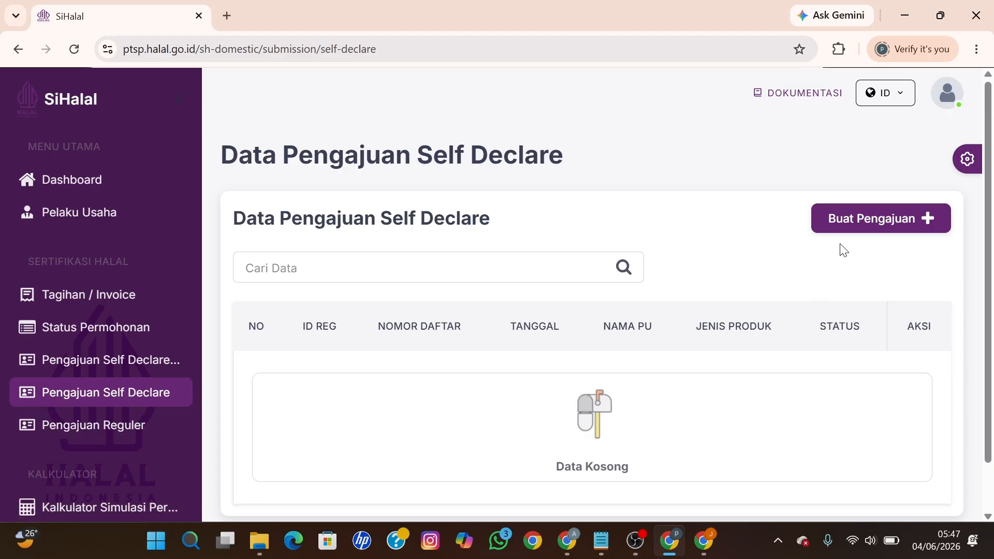
left_click(844, 217)
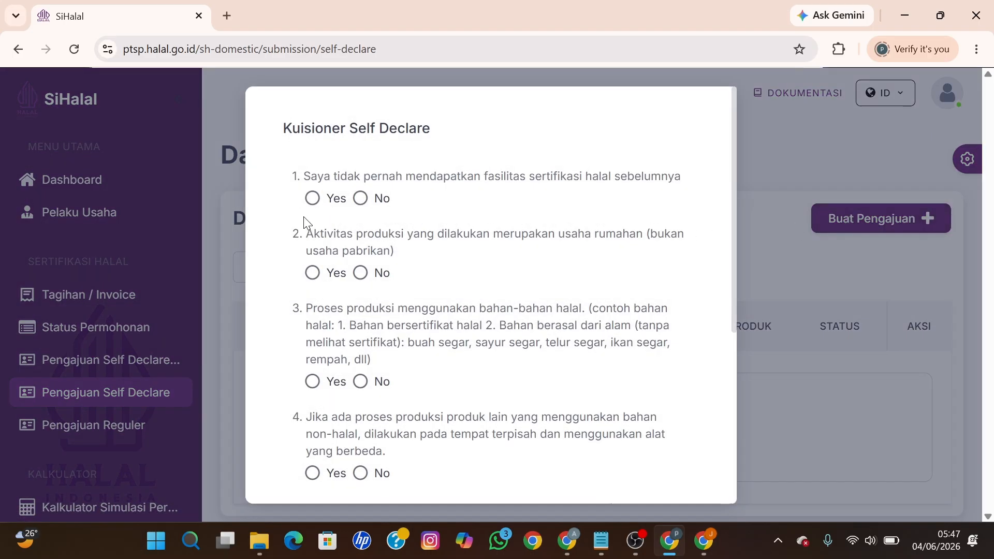
scroll(379, 313, "down", 5)
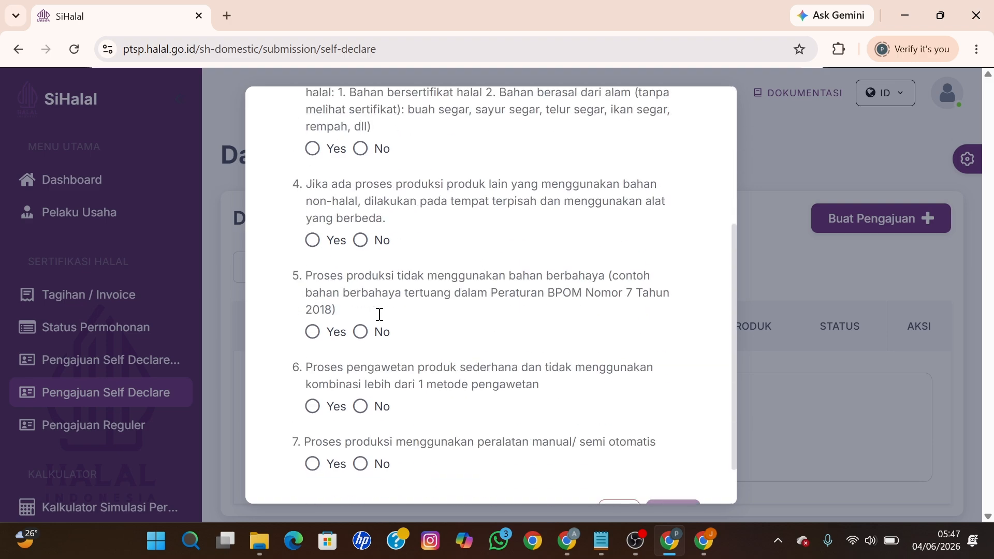
scroll(379, 314, "up", 5)
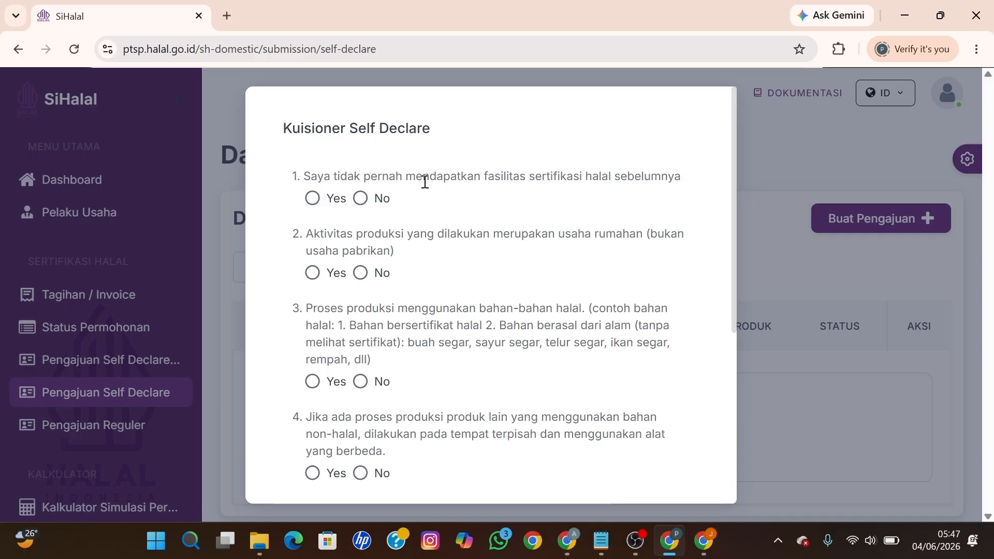
left_click(312, 200)
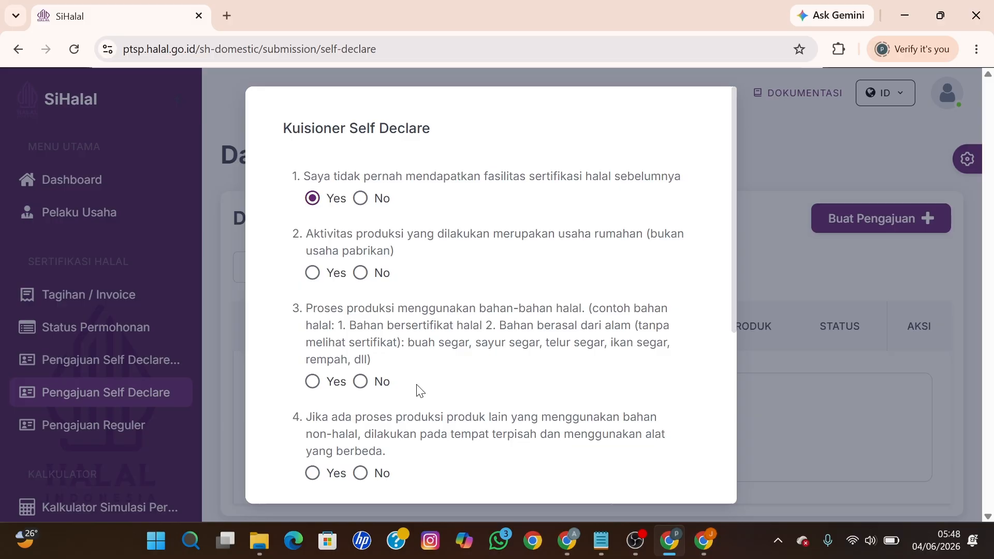
left_click(313, 274)
left_click(320, 392)
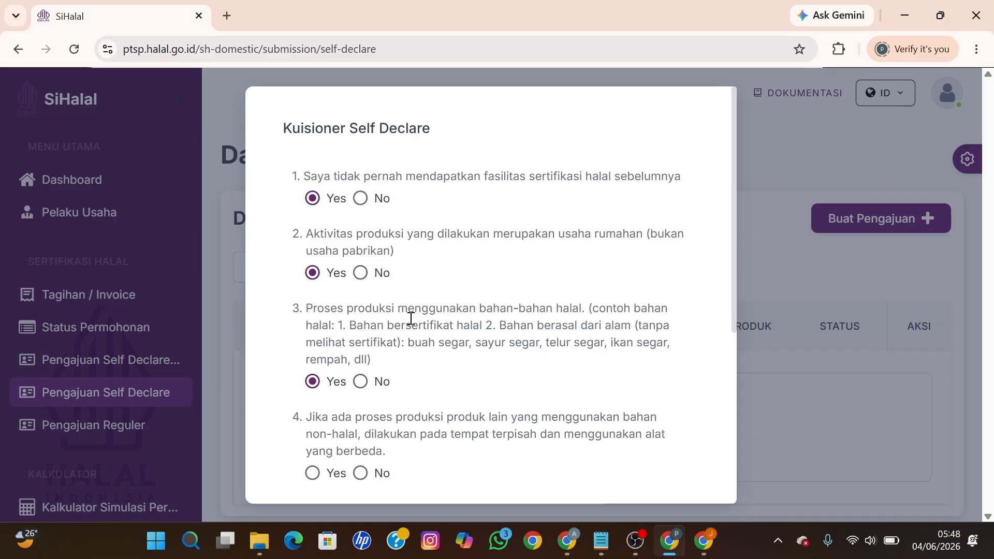
Step: Answer Yes to questions 4 through 7 and save the questionnaire
scroll(405, 342, "down", 3)
left_click(312, 318)
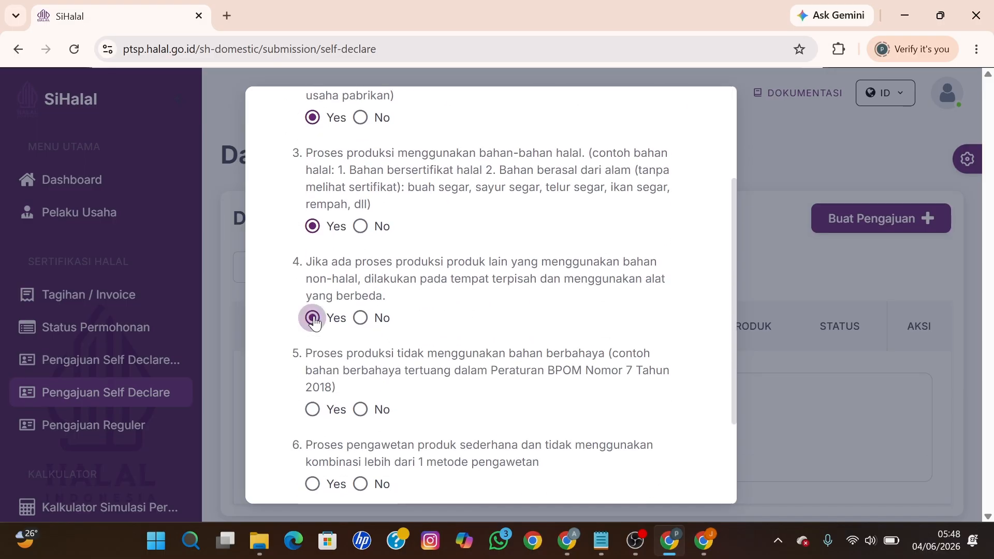
left_click(312, 409)
scroll(312, 408, "down", 3)
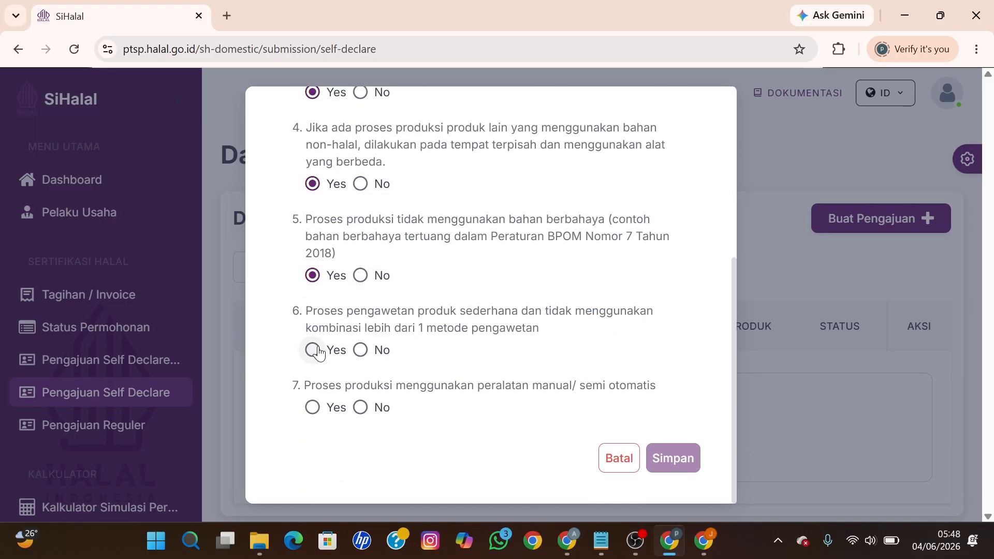
left_click(312, 350)
left_click(314, 408)
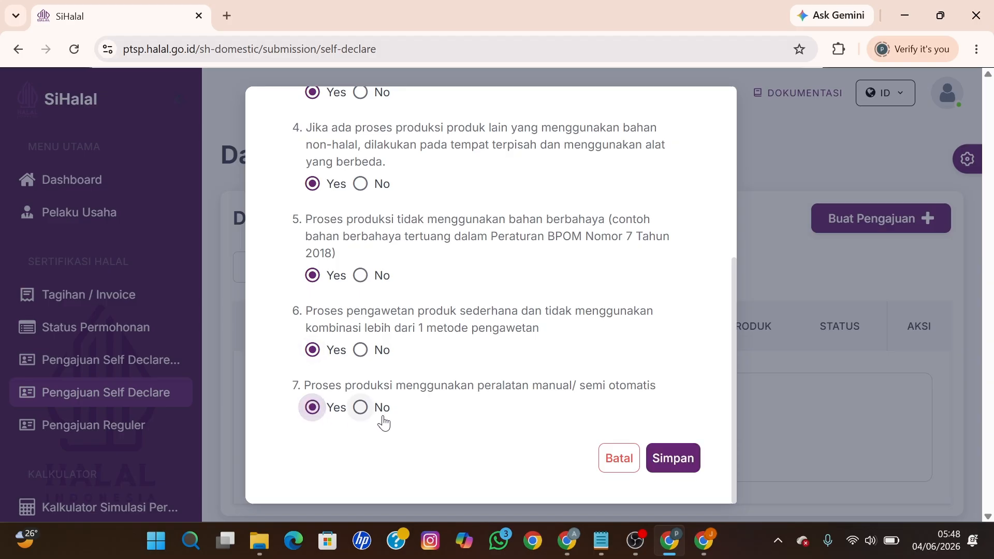
left_click(667, 459)
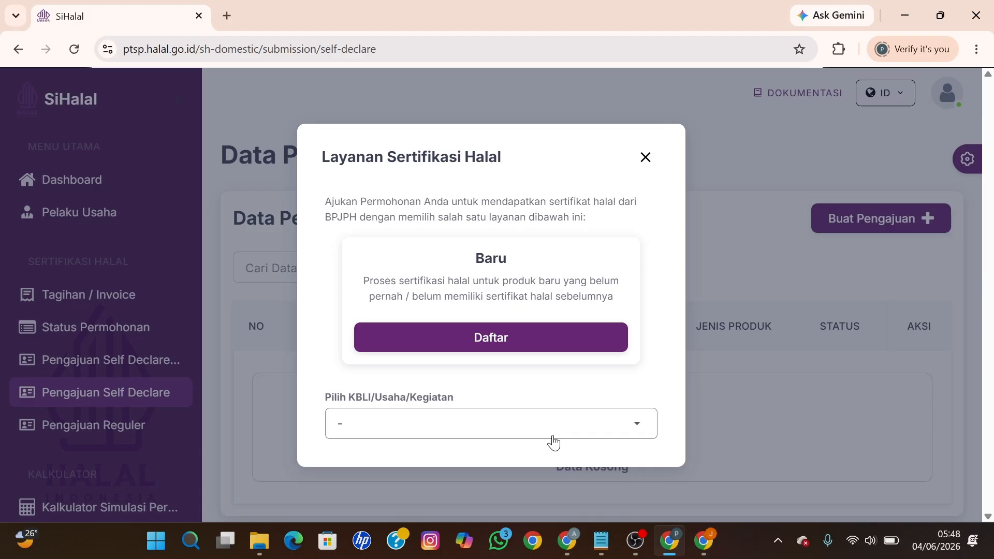
Step: Register the certification submission under KBLI 56103 - Kedai Makanan with Daftar
left_click(457, 429)
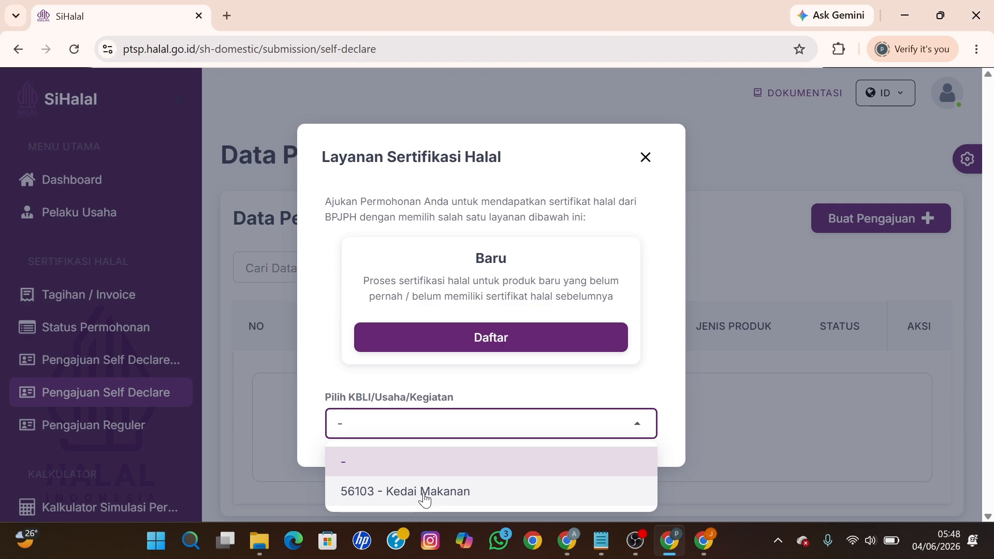
left_click(424, 495)
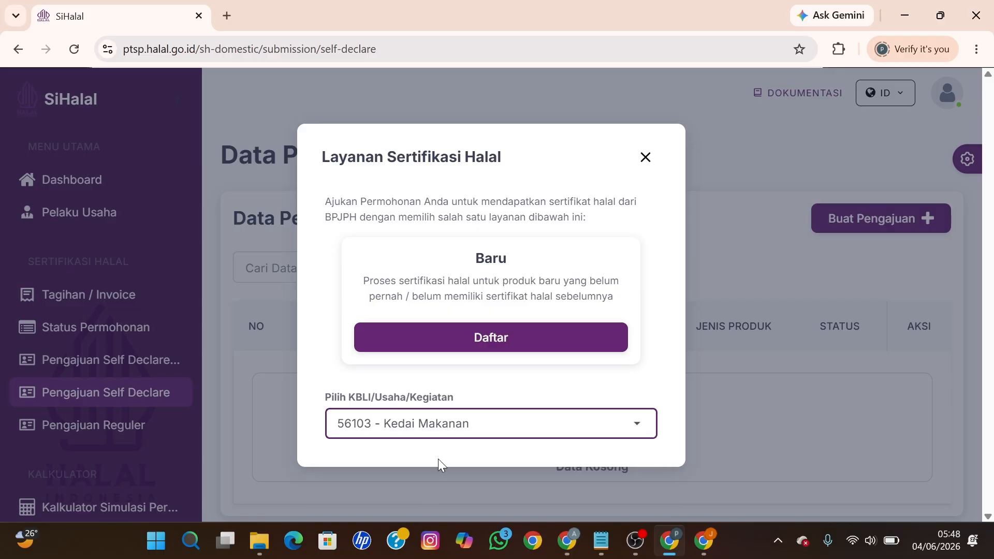
left_click(491, 344)
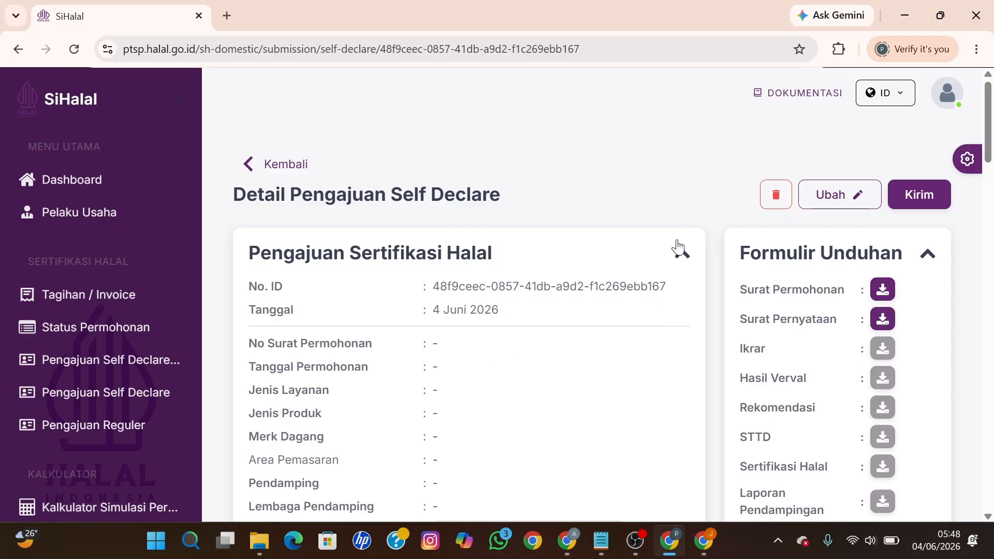
Step: Edit the submission's Pengajuan data with letter number 01 dated 4 June 2026
left_click(843, 193)
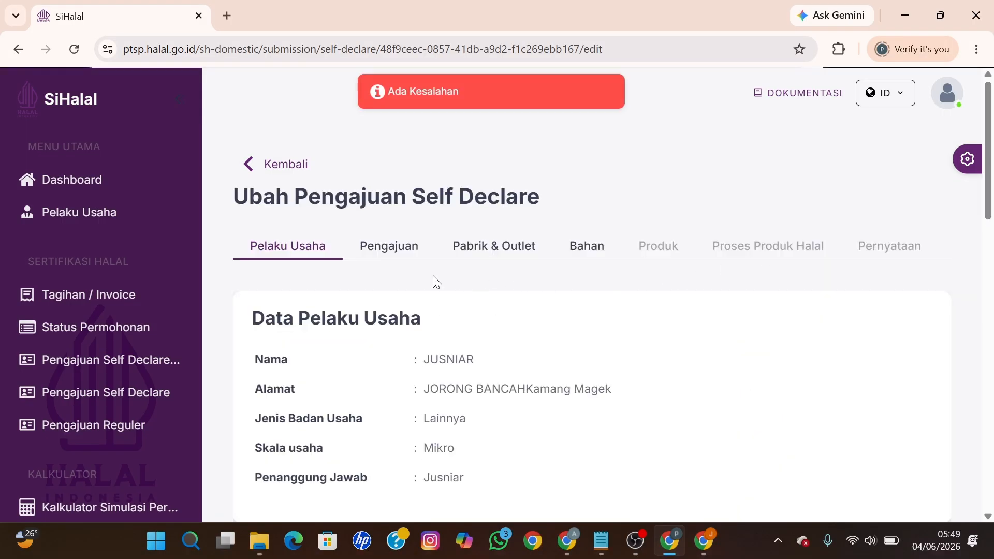
left_click(393, 250)
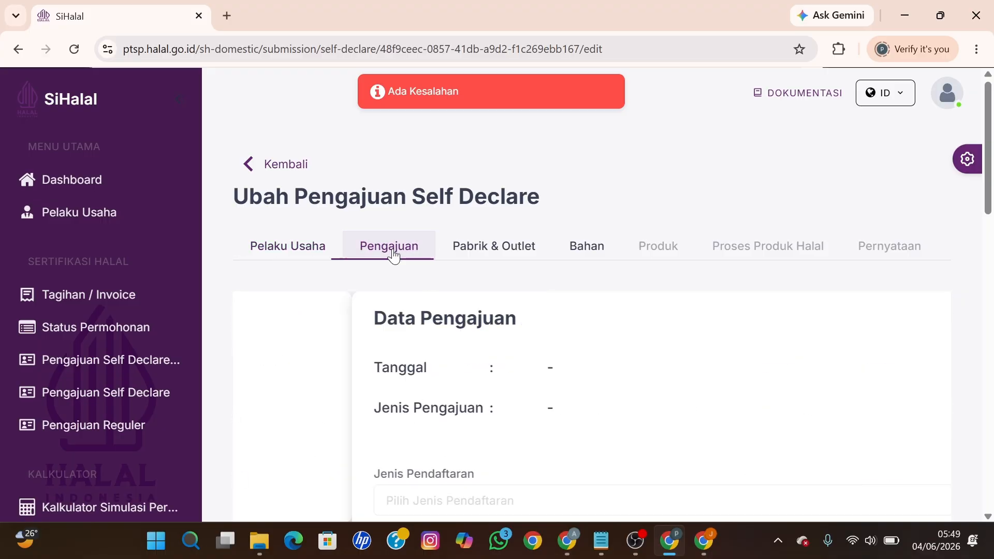
scroll(509, 325, "down", 3)
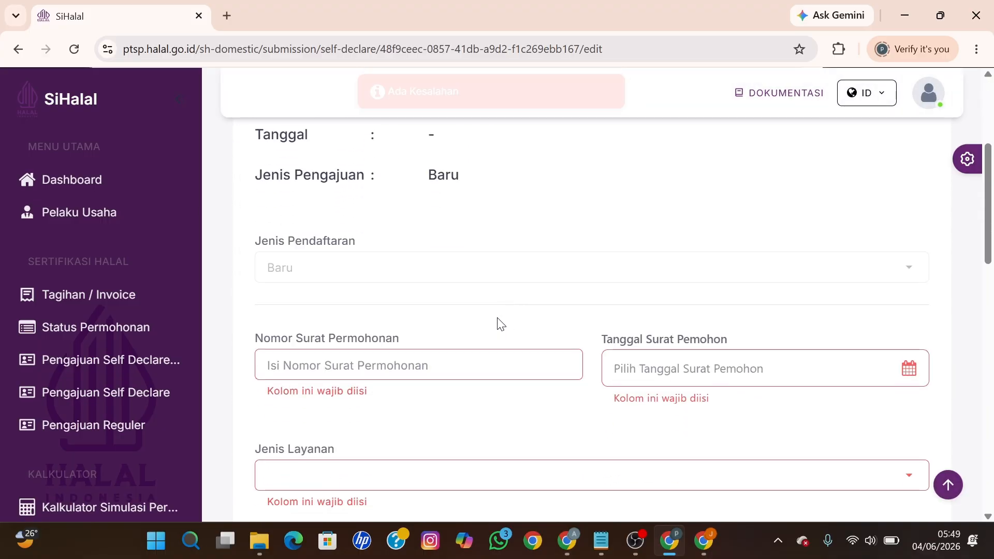
left_click(388, 362)
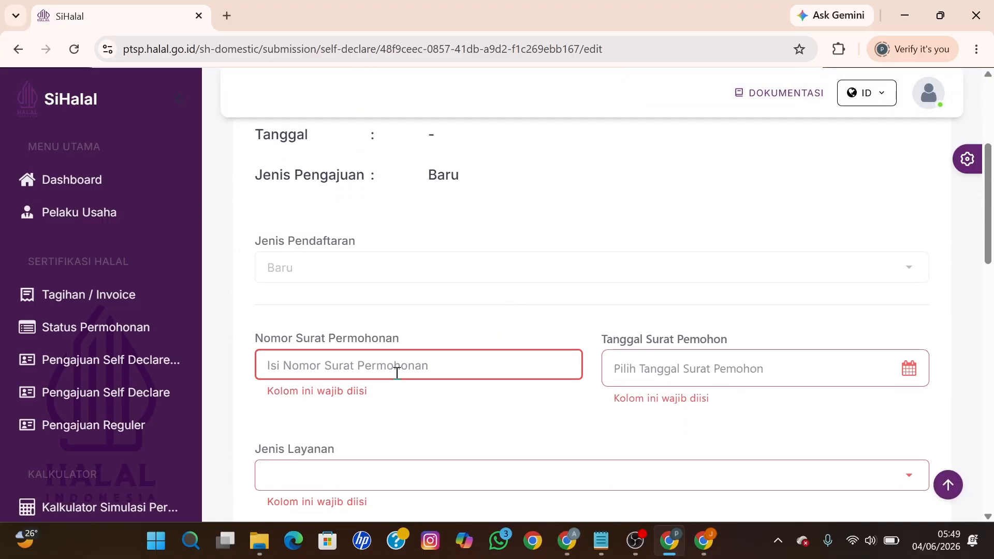
type("01")
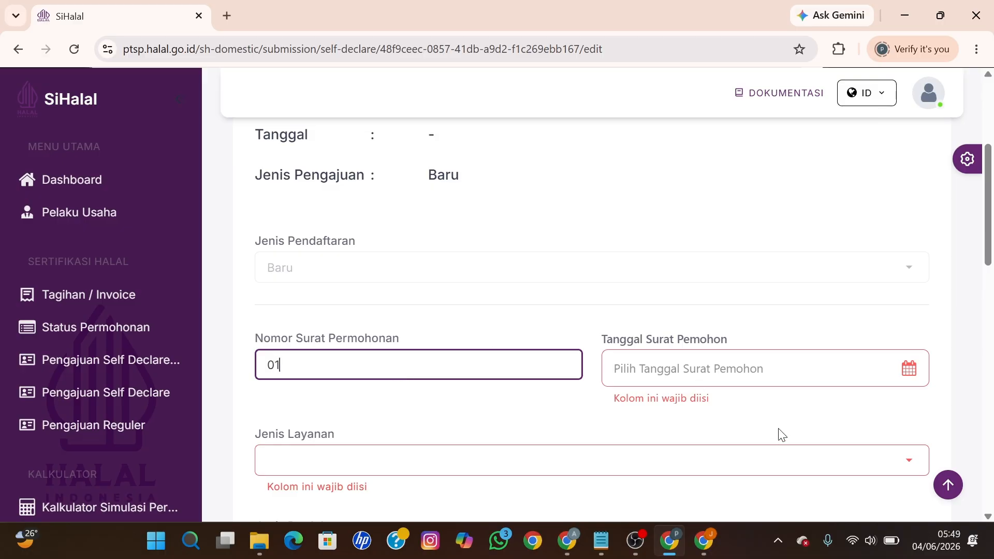
left_click(766, 369)
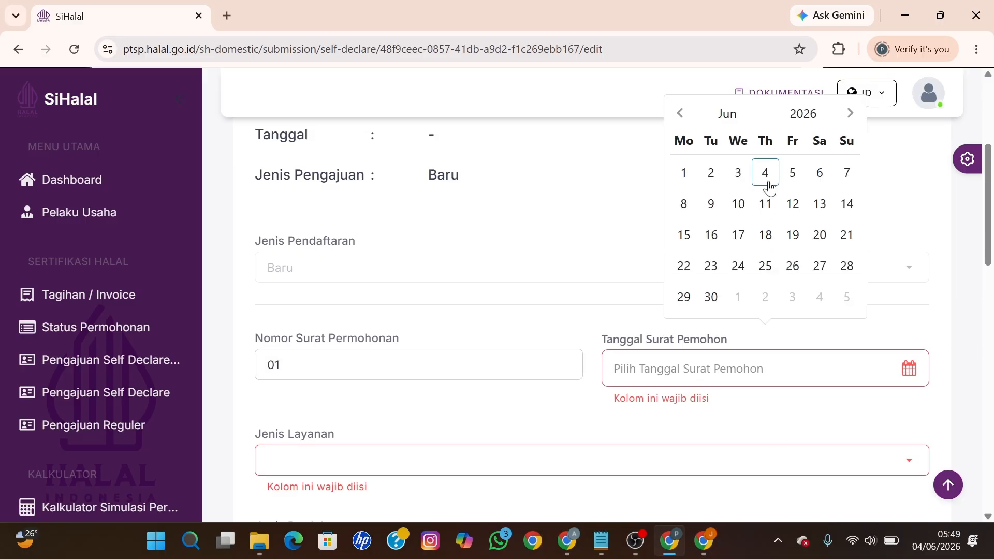
left_click(765, 173)
Step: Set service type Makanan and product type Penyediaan makanan dan minuman dengan pengolahan
scroll(538, 316, "down", 2)
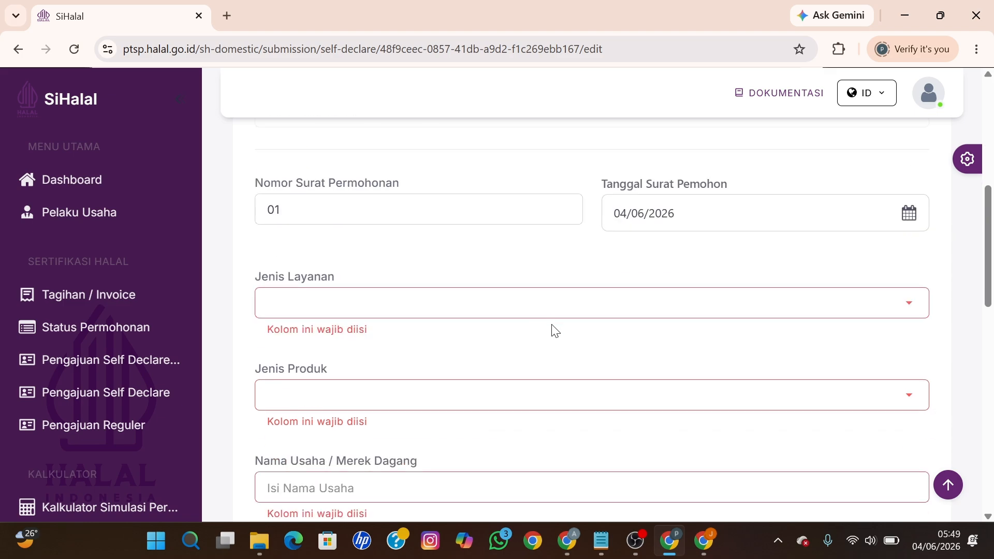
left_click(472, 311)
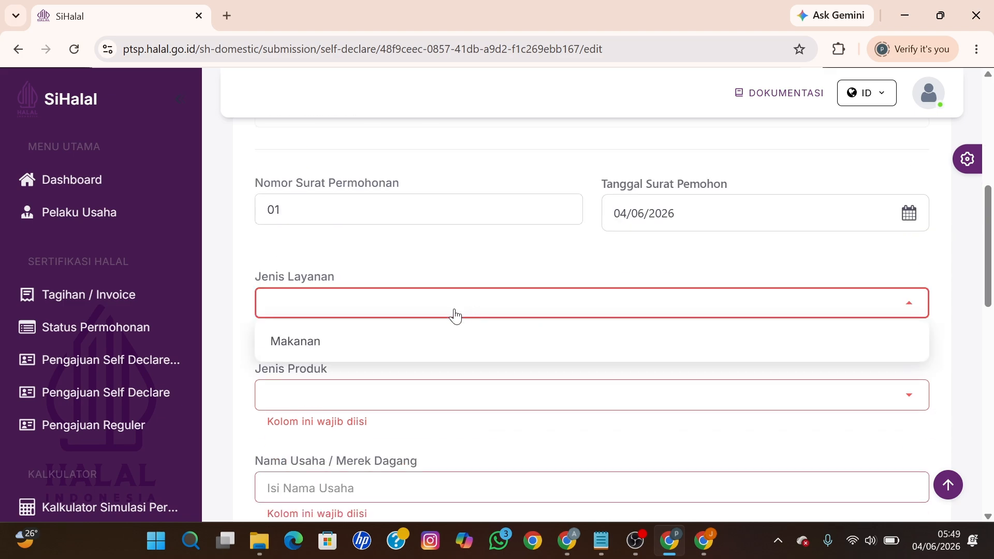
left_click(288, 348)
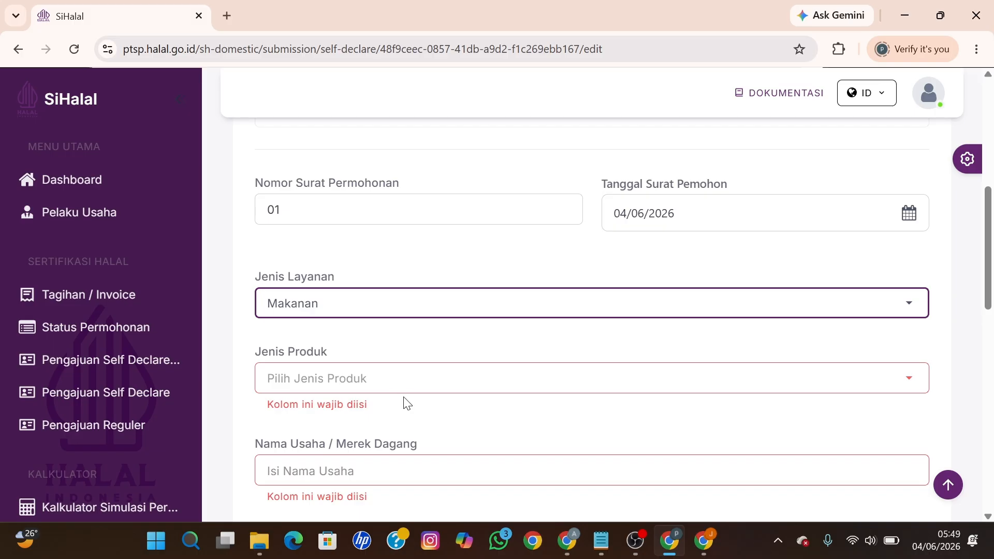
left_click(414, 382)
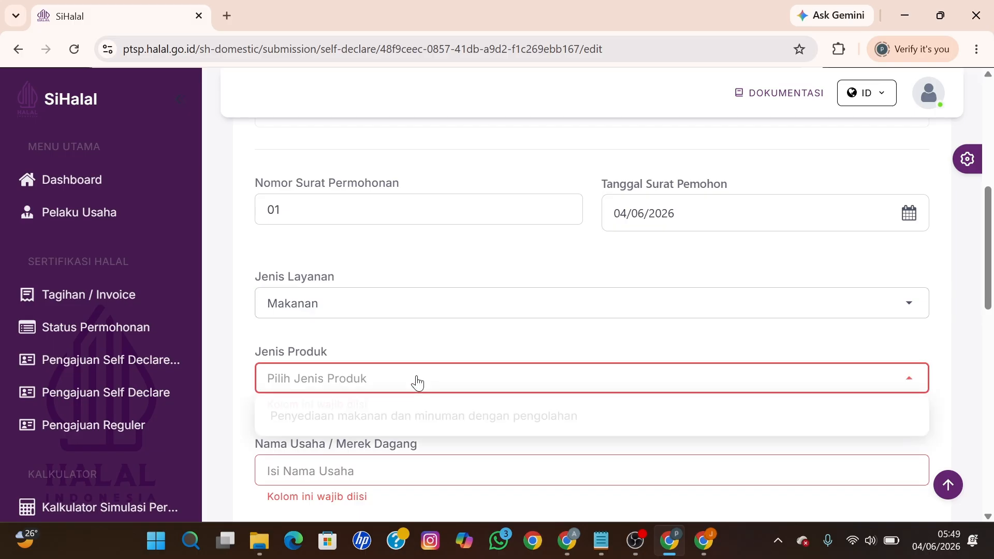
left_click(379, 415)
Step: Enter business name 'Dapua Teh Juh' and set the marketing area to Kabupaten/Kota
scroll(377, 415, "down", 1)
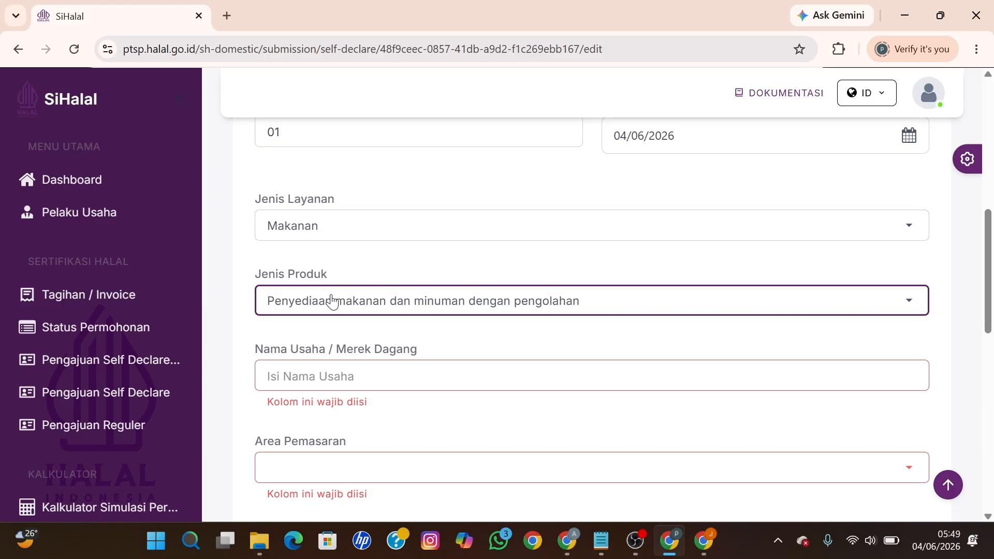
left_click(323, 379)
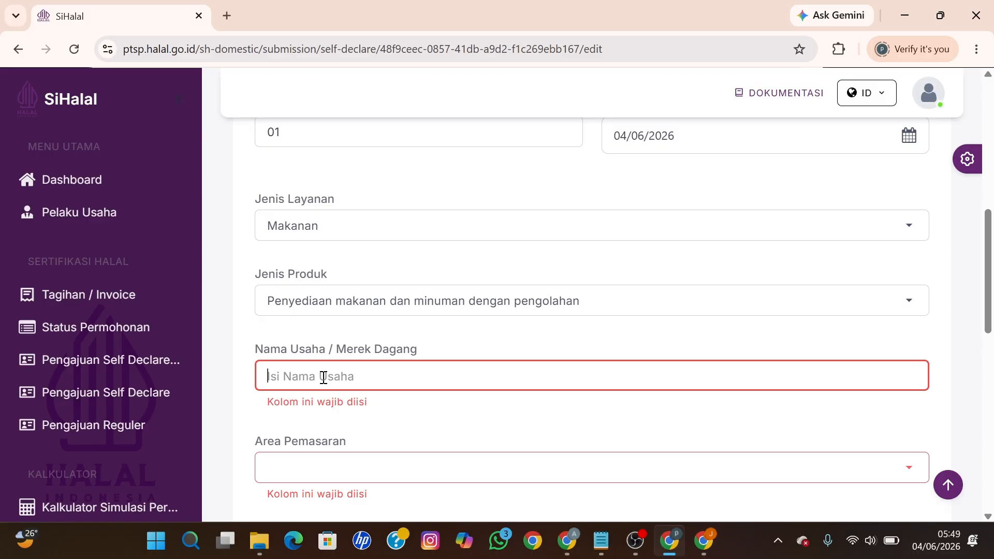
type("D")
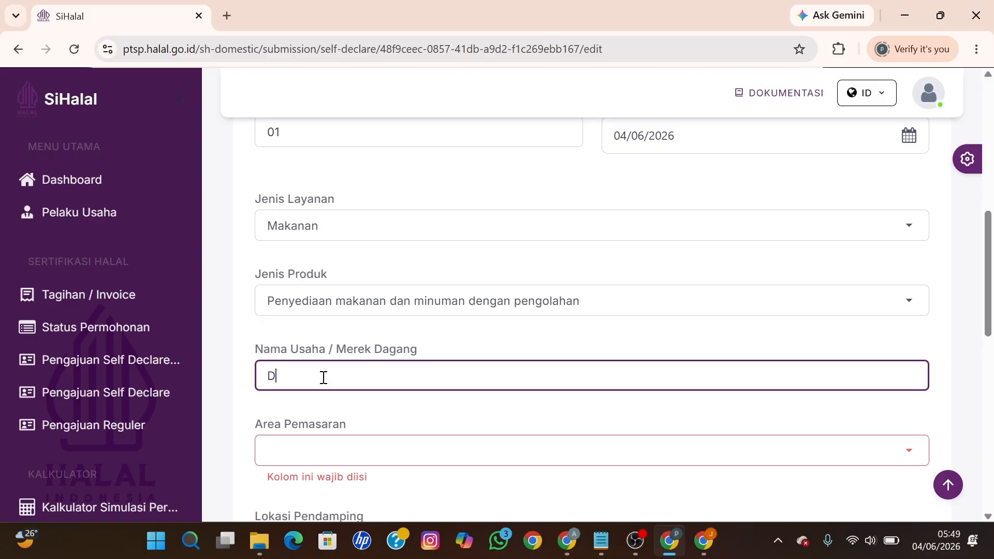
type("apua Teh Juh")
scroll(323, 376, "down", 1)
left_click(330, 374)
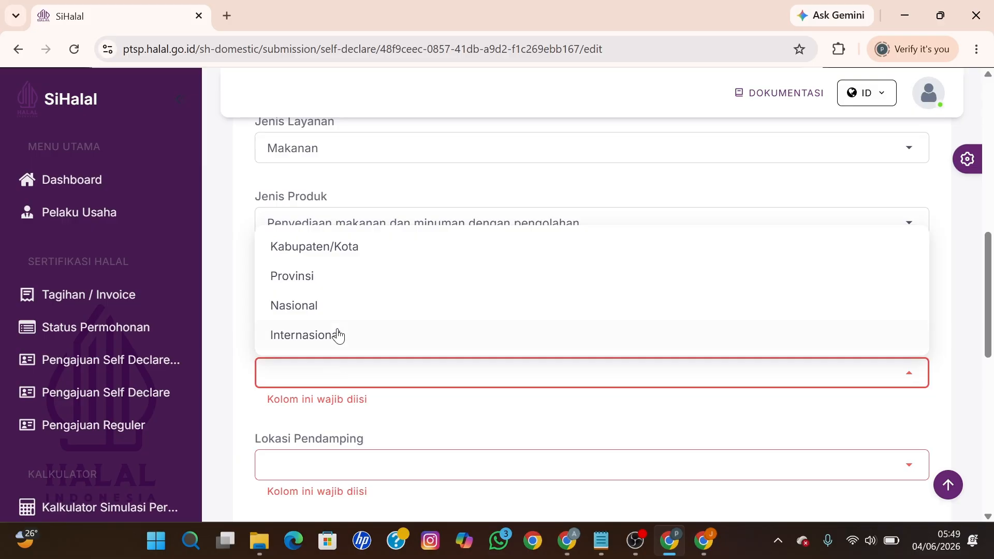
left_click(338, 253)
scroll(339, 259, "down", 3)
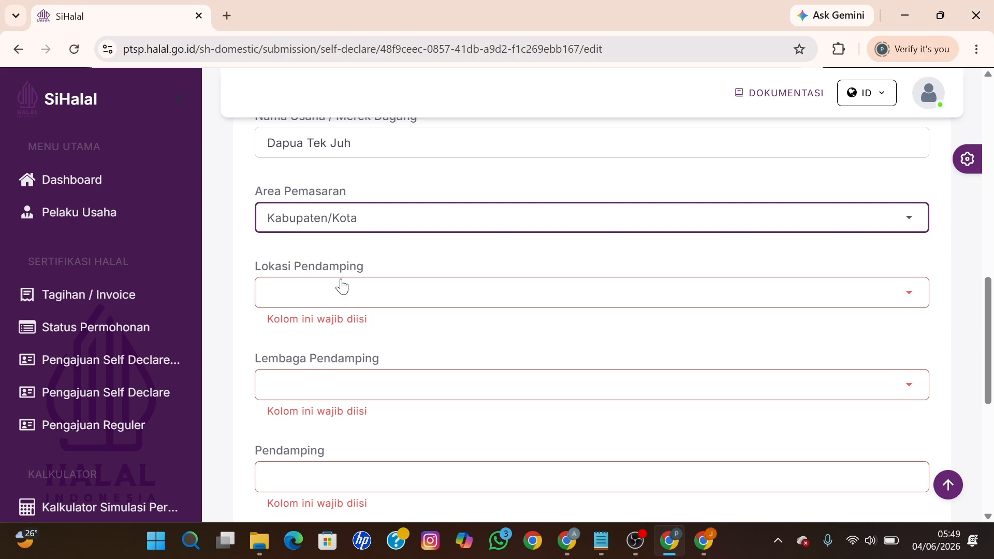
left_click(342, 286)
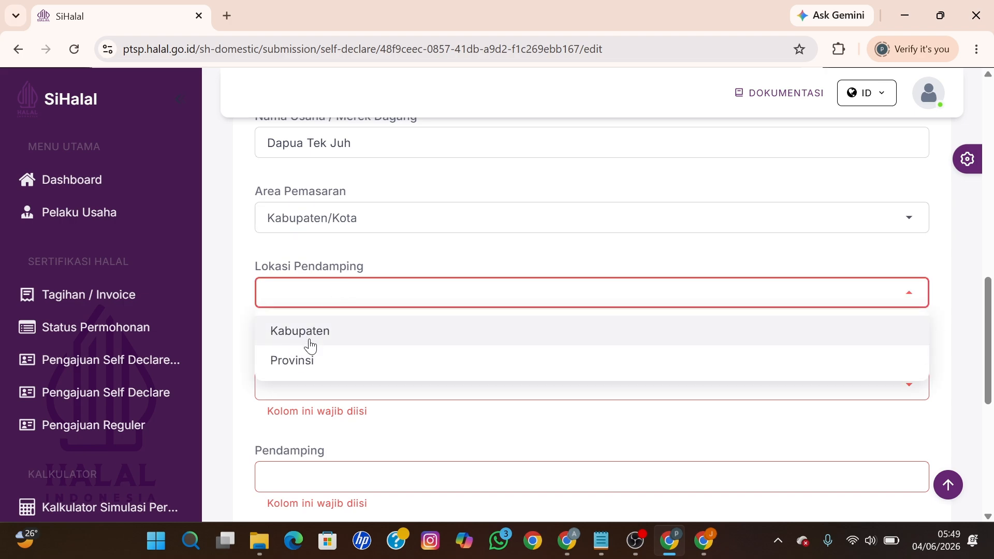
left_click(317, 342)
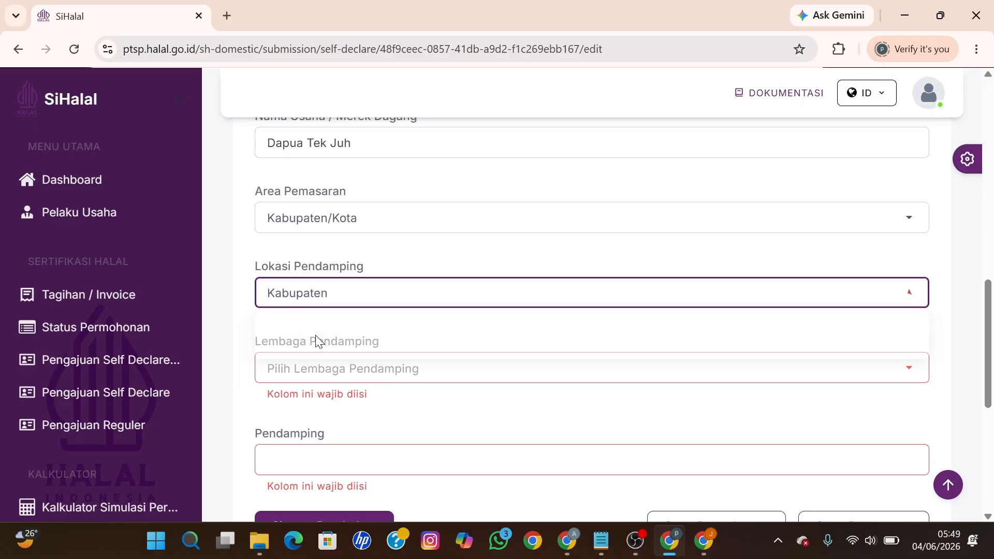
scroll(320, 340, "down", 2)
left_click(316, 295)
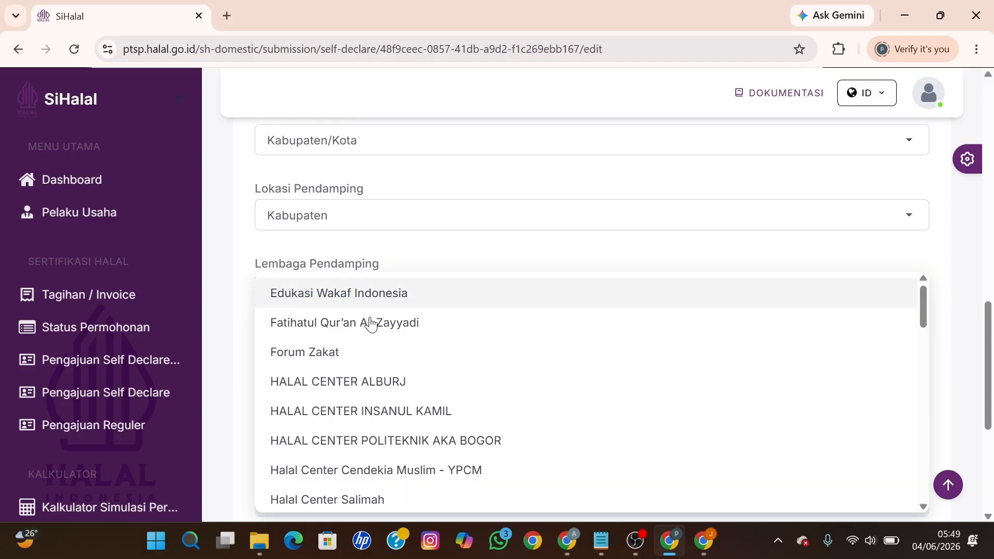
scroll(541, 409, "down", 5)
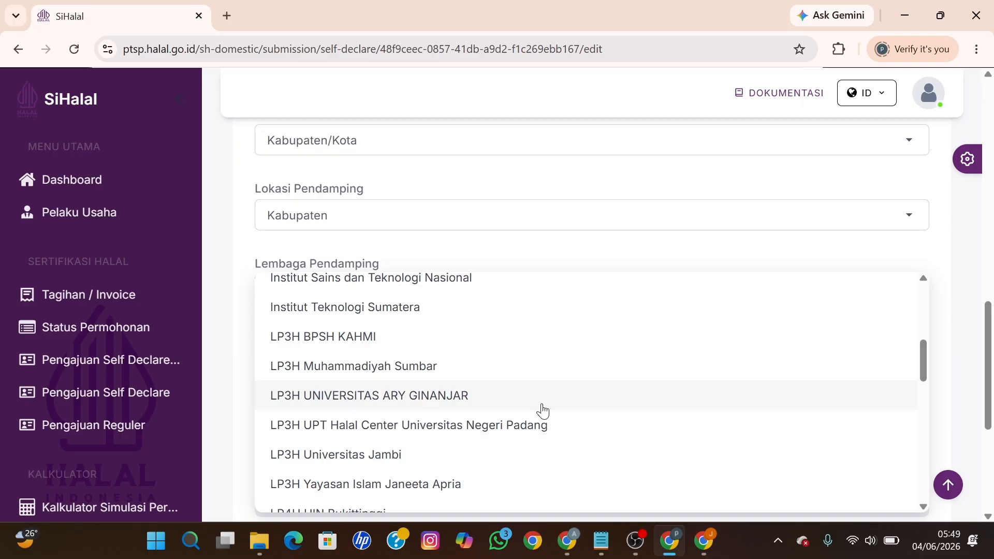
scroll(540, 409, "down", 4)
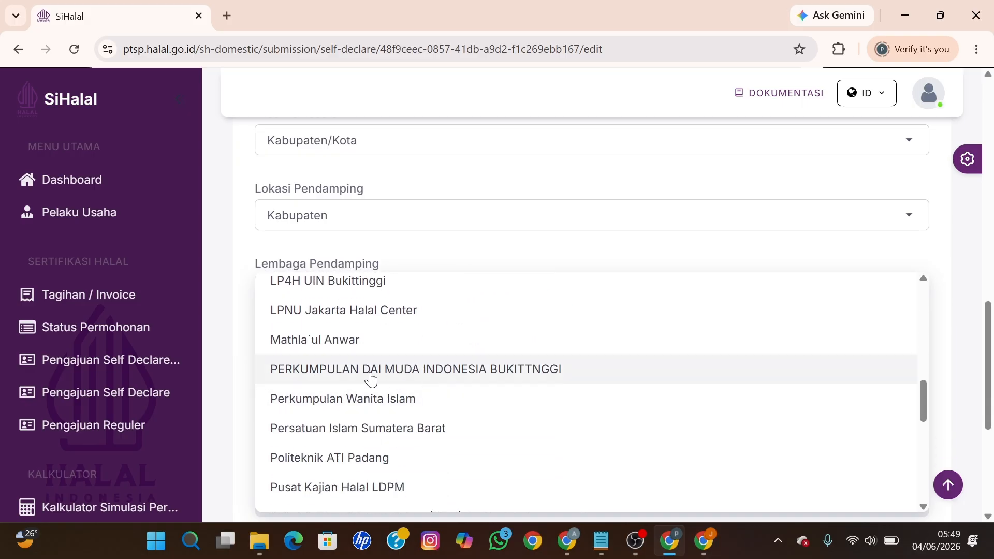
left_click(406, 376)
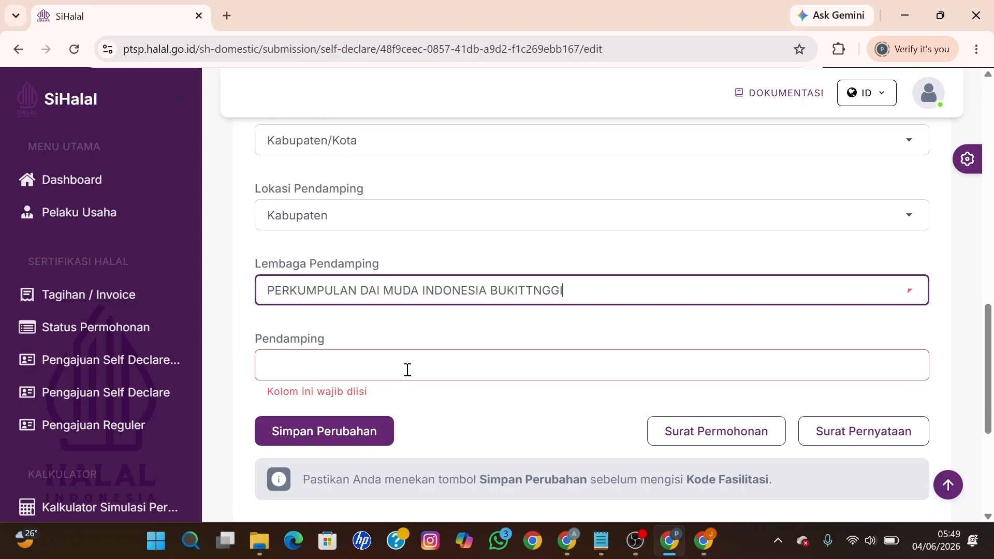
left_click(380, 368)
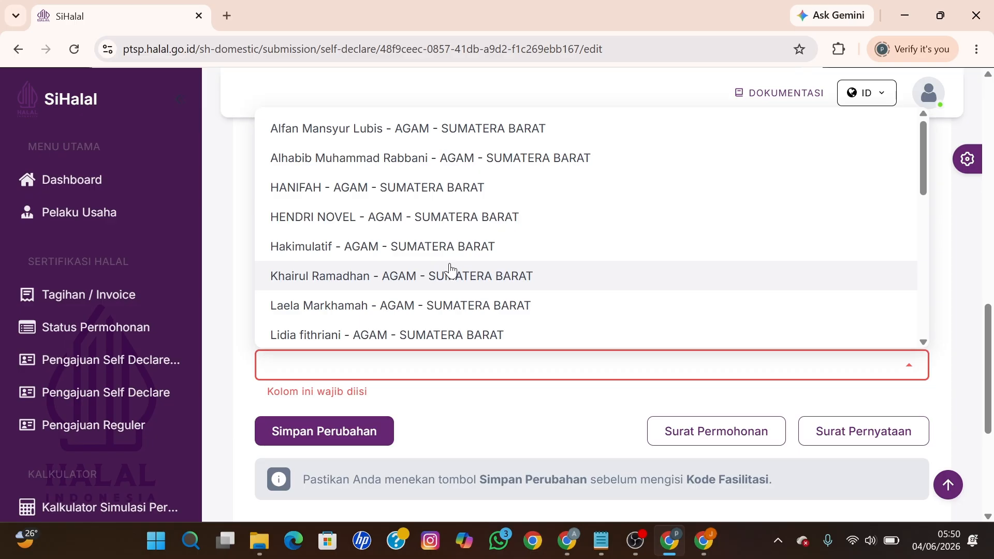
scroll(450, 269, "down", 6)
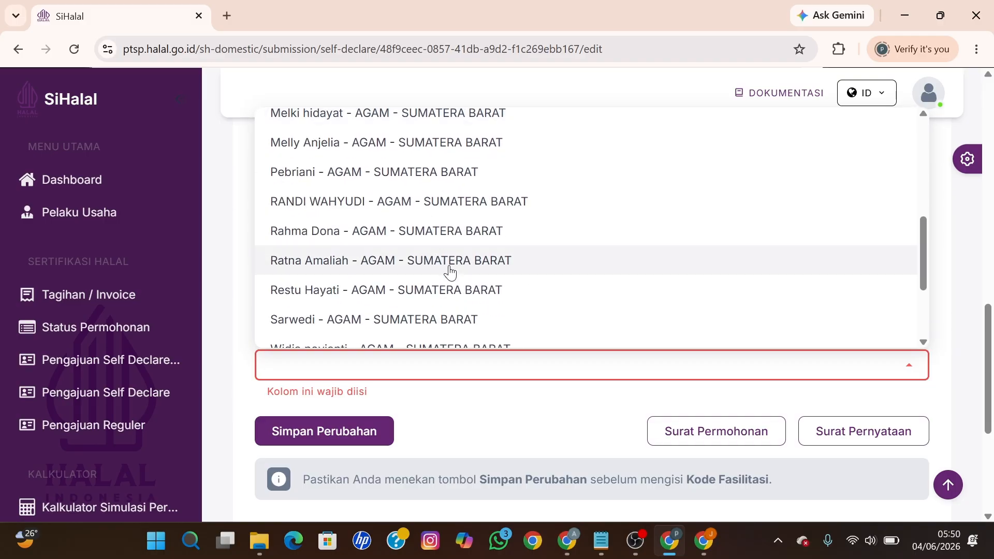
scroll(451, 274, "down", 3)
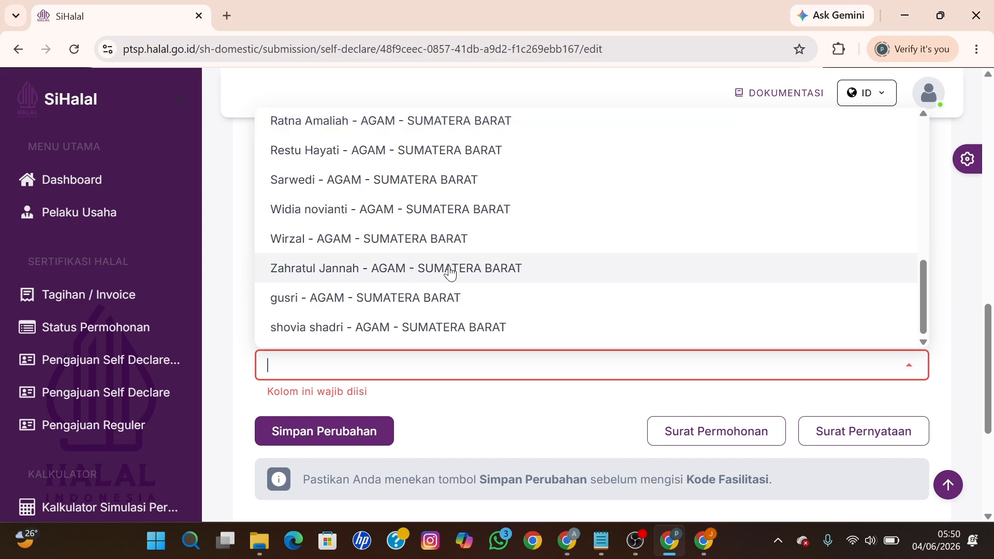
scroll(450, 274, "down", 3)
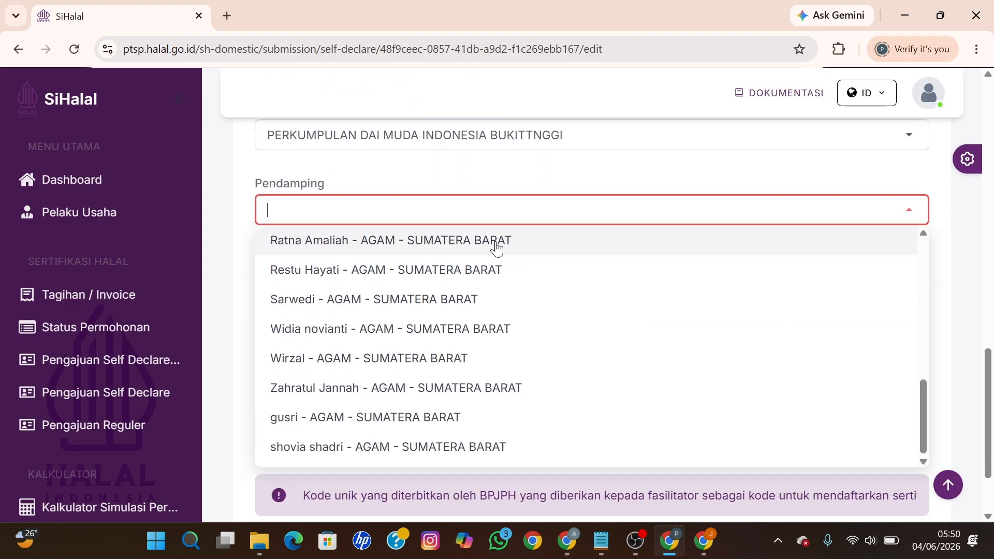
scroll(455, 326, "down", 2)
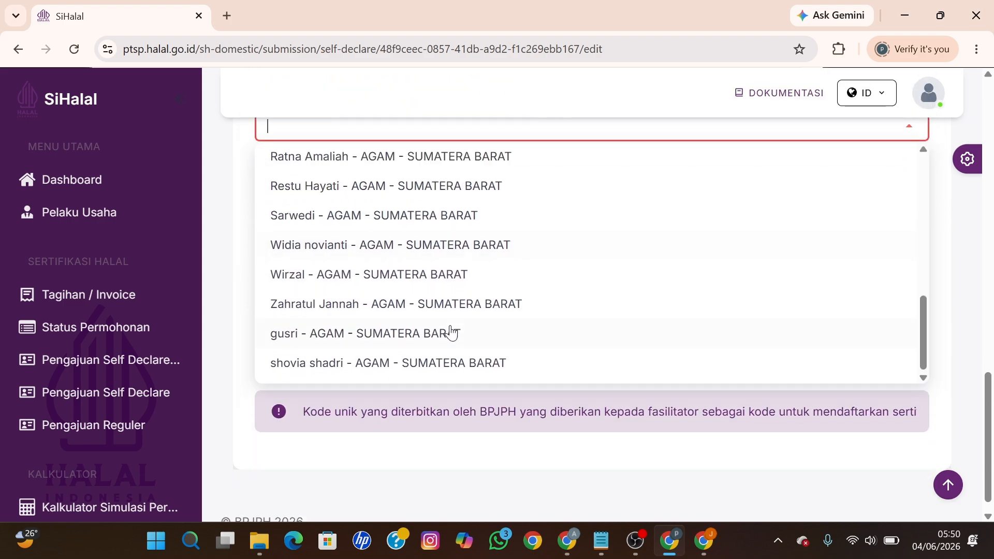
scroll(451, 332, "up", 2)
scroll(451, 332, "down", 2)
scroll(451, 331, "up", 2)
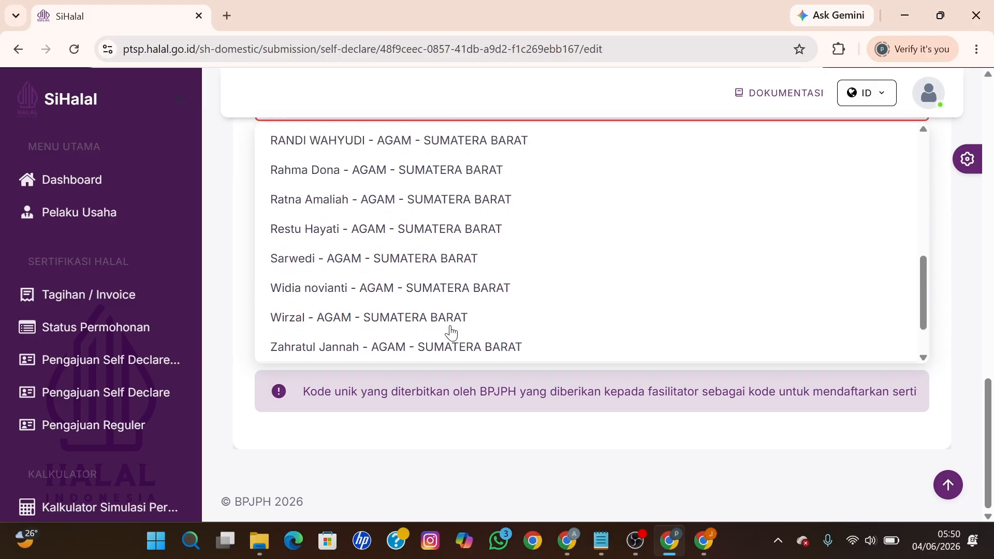
scroll(450, 331, "up", 6)
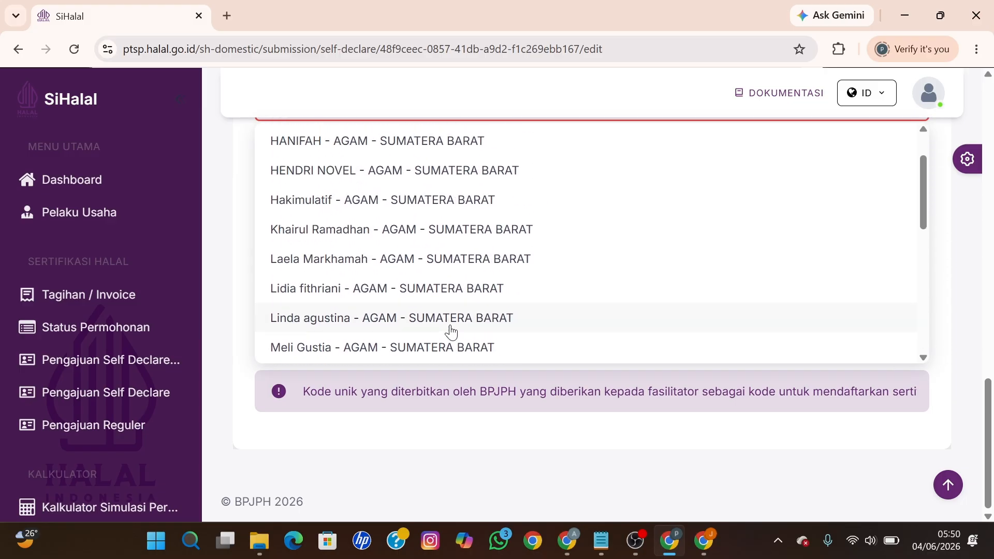
scroll(451, 332, "up", 2)
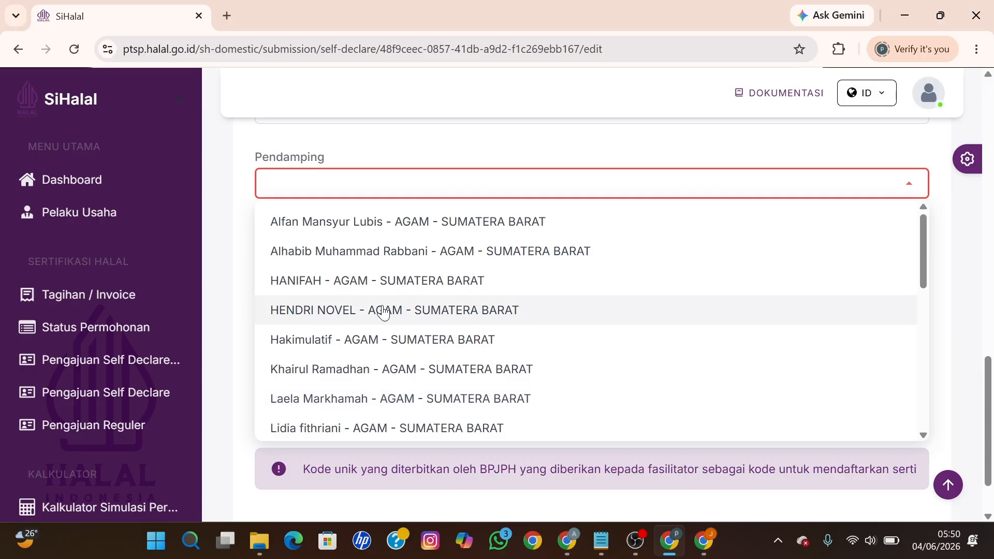
scroll(417, 298, "down", 8)
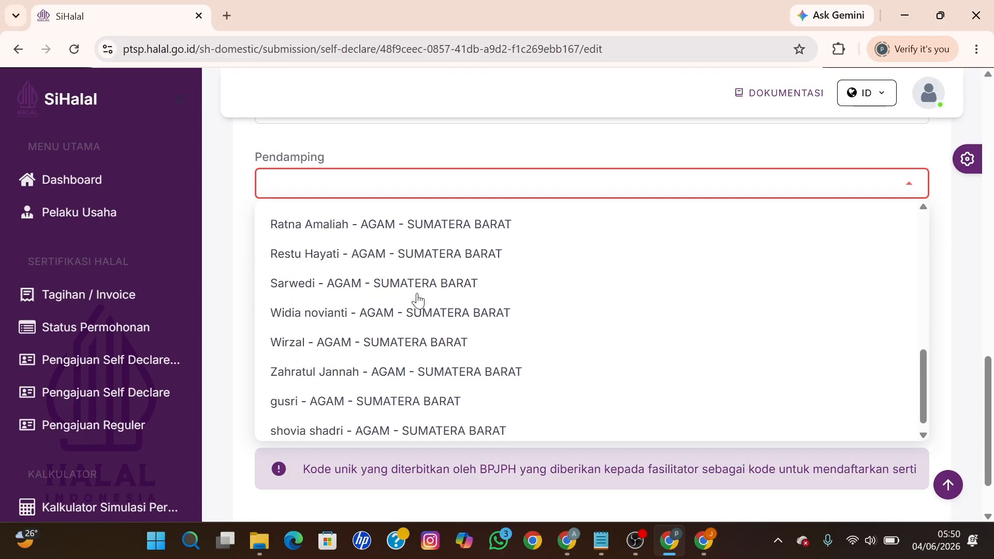
scroll(417, 298, "down", 2)
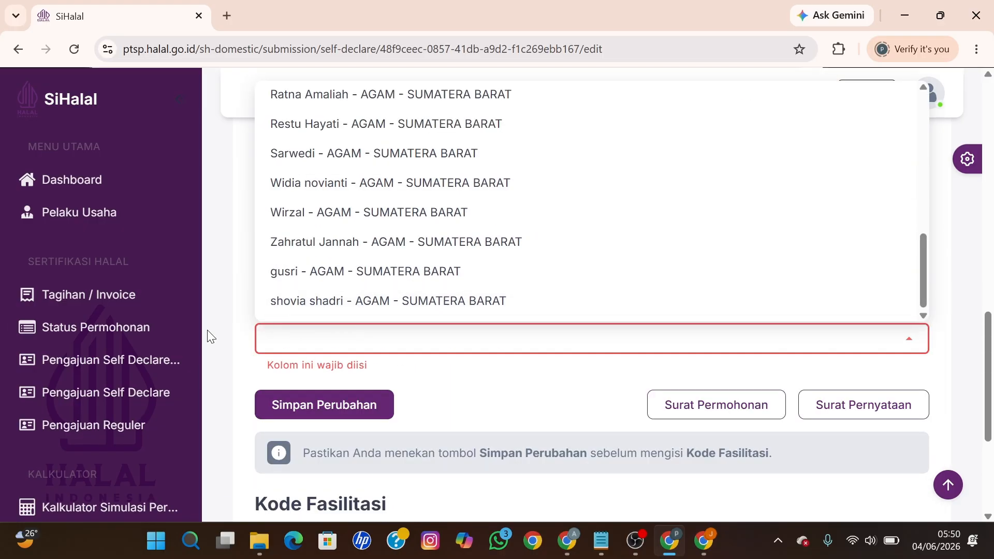
Step: Set the mentor location (Lokasi Pendamping) to Provinsi
left_click(231, 304)
scroll(368, 295, "up", 2)
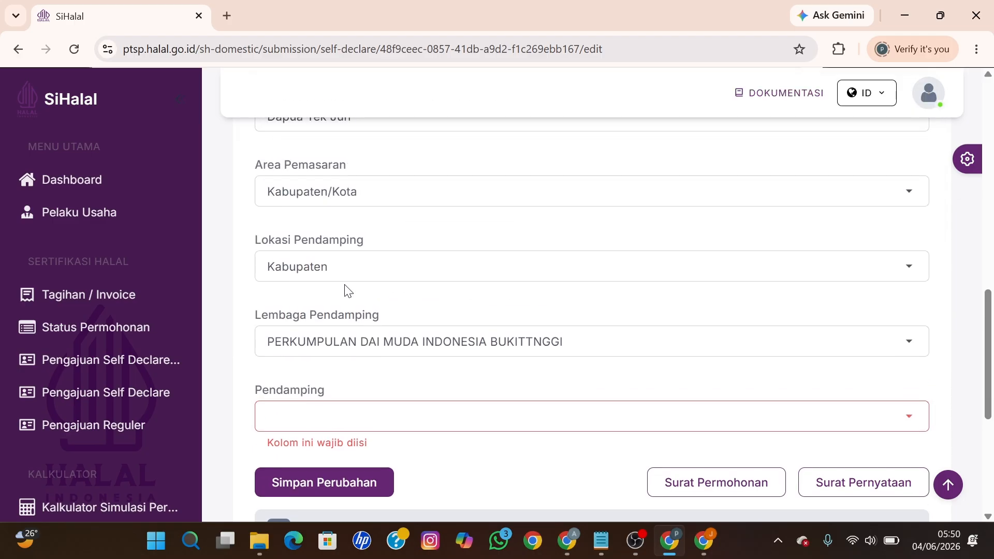
left_click(354, 270)
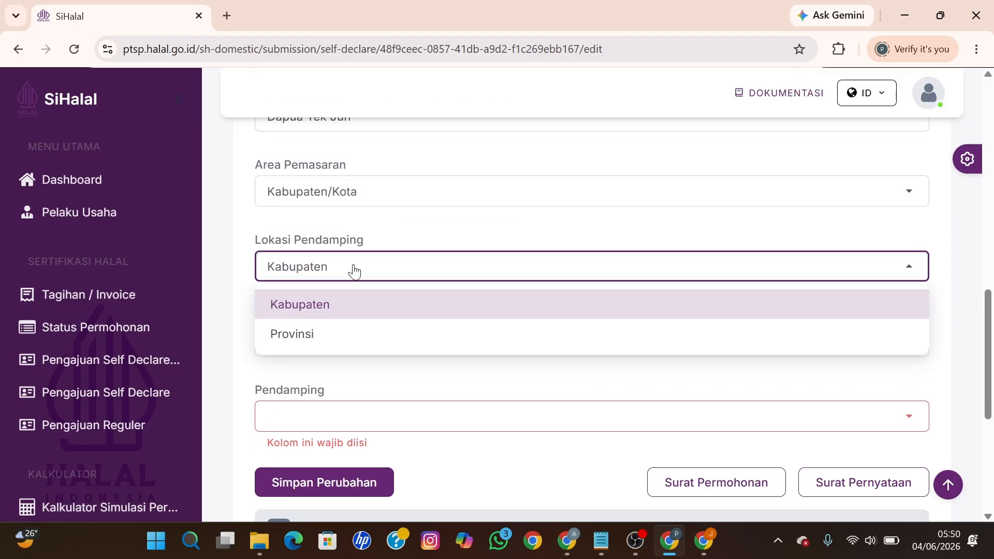
left_click(307, 333)
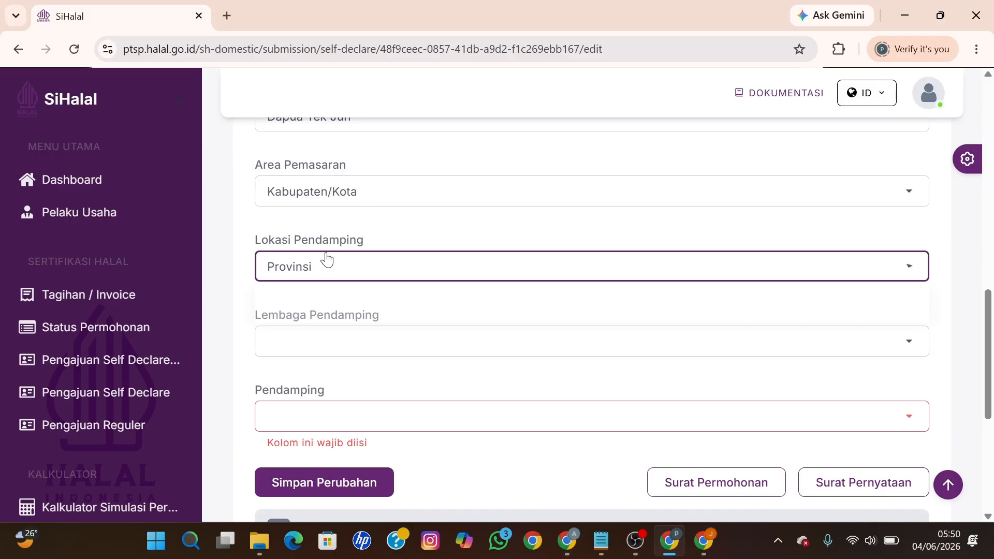
left_click(326, 260)
left_click(310, 304)
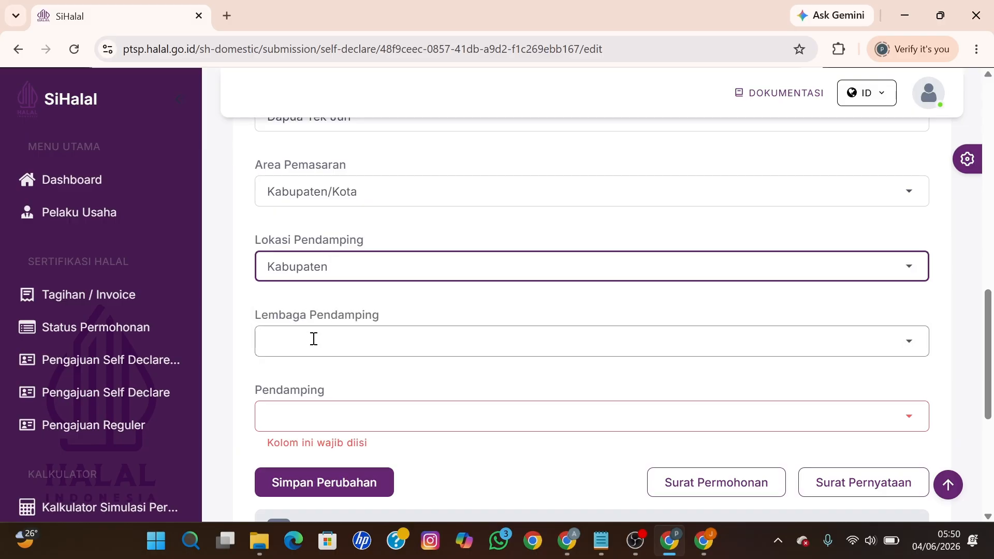
left_click(312, 267)
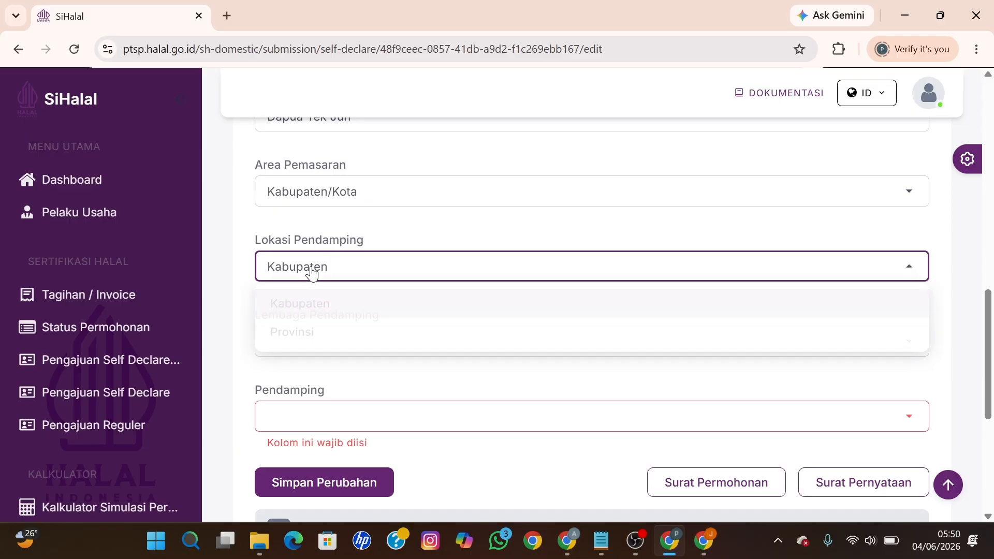
left_click(294, 334)
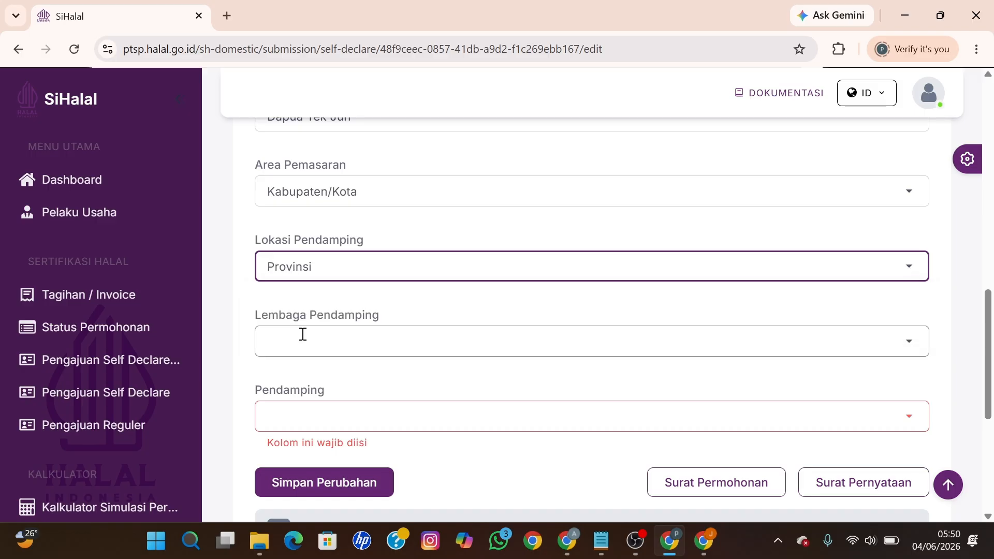
Step: Choose institution PERKUMPULAN DAI MUDA INDONESIA BUKITTNGGI and assign the Kota Payakumbuh mentor
left_click(302, 335)
scroll(405, 236, "down", 20)
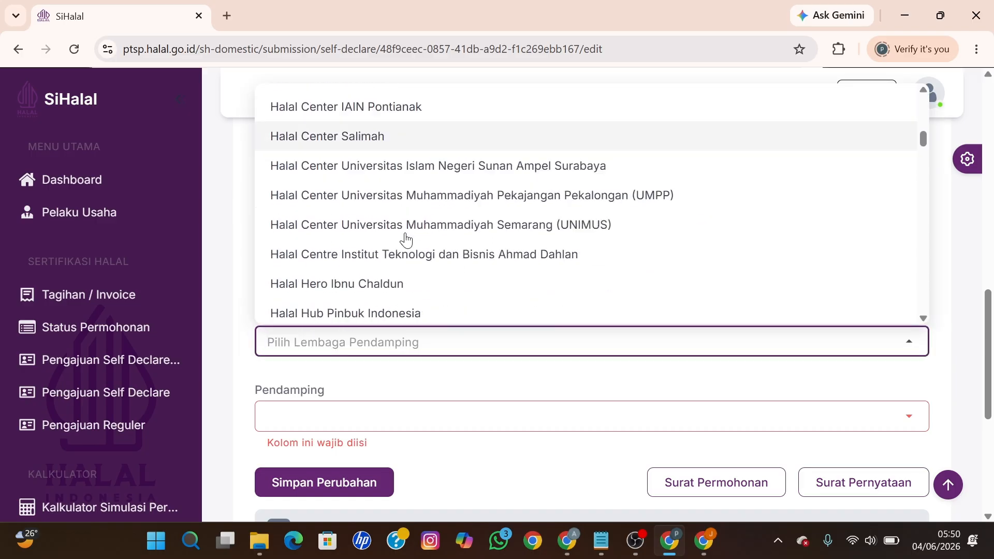
scroll(406, 238, "down", 15)
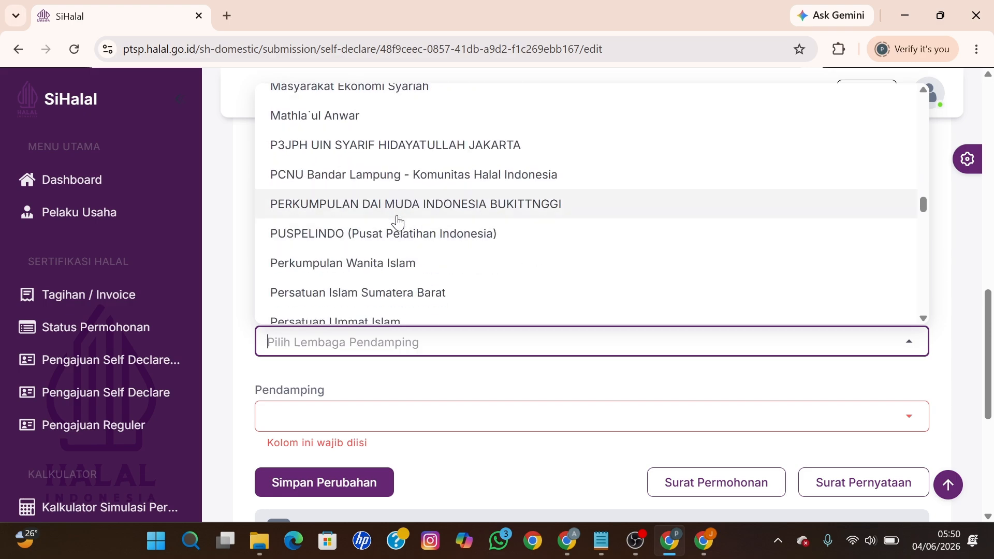
left_click(398, 215)
scroll(383, 316, "down", 2)
left_click(322, 336)
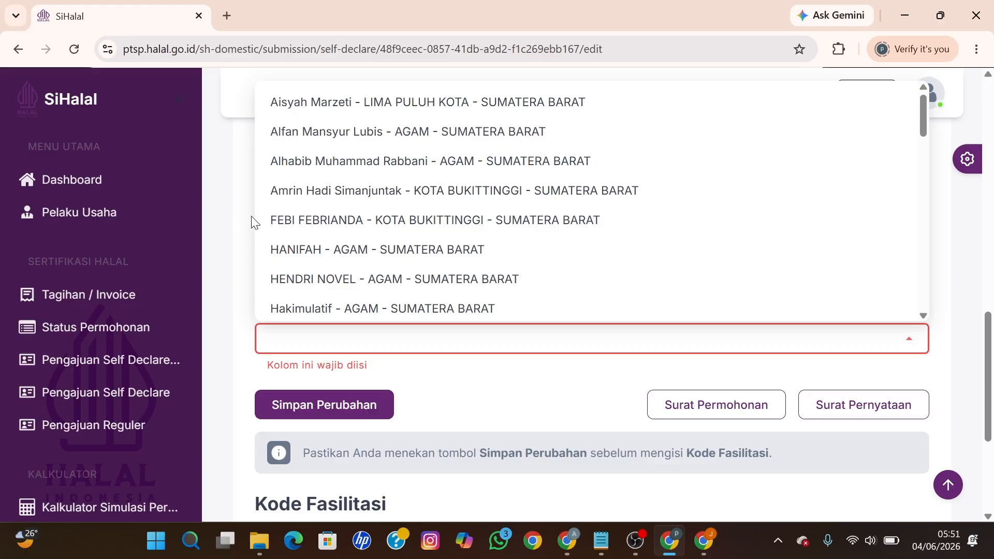
scroll(443, 189, "down", 5)
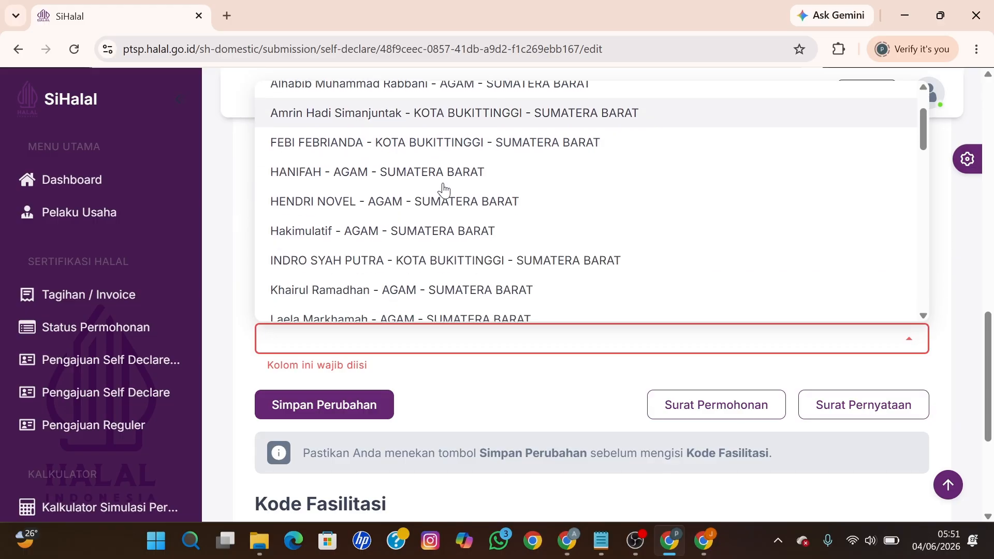
scroll(444, 190, "down", 3)
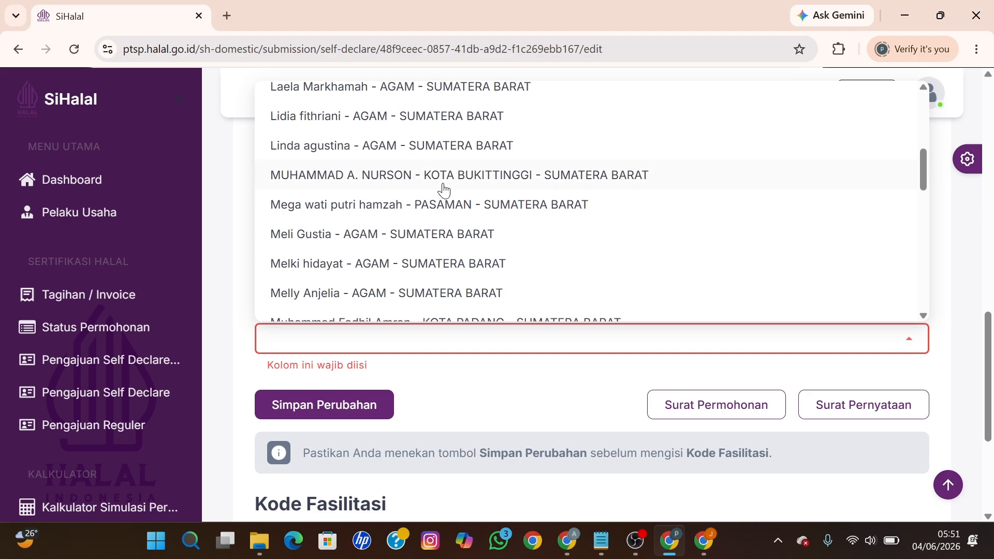
scroll(444, 189, "down", 1)
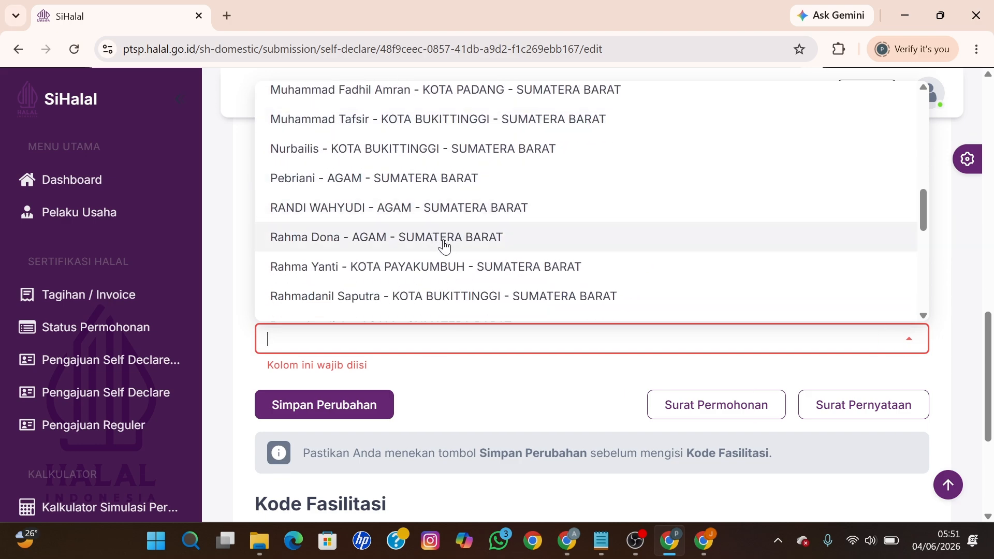
left_click(481, 268)
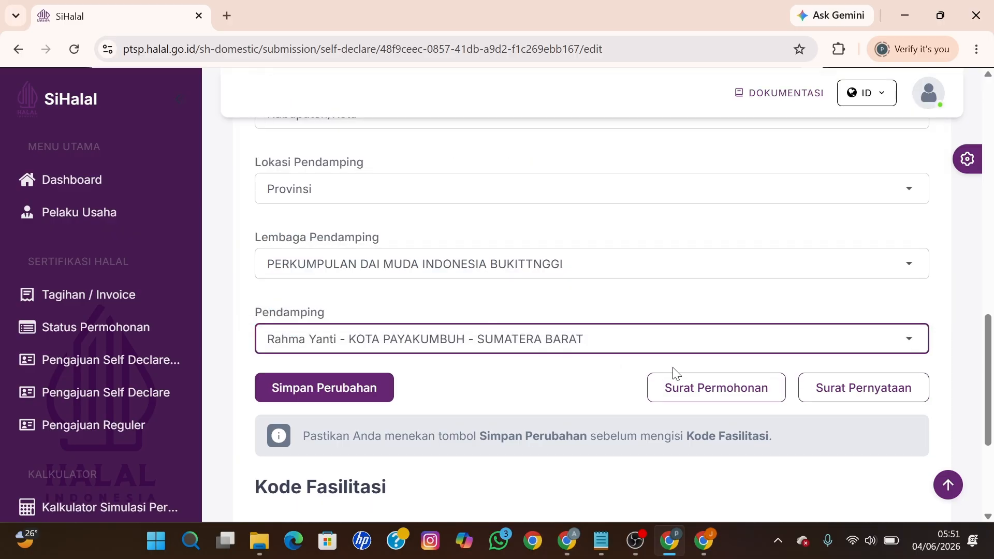
Step: Select BPJPH SEHATI 2026 as the Kode Daftar / Fasilitasi and return to the page top
scroll(632, 389, "down", 2)
scroll(512, 298, "down", 3)
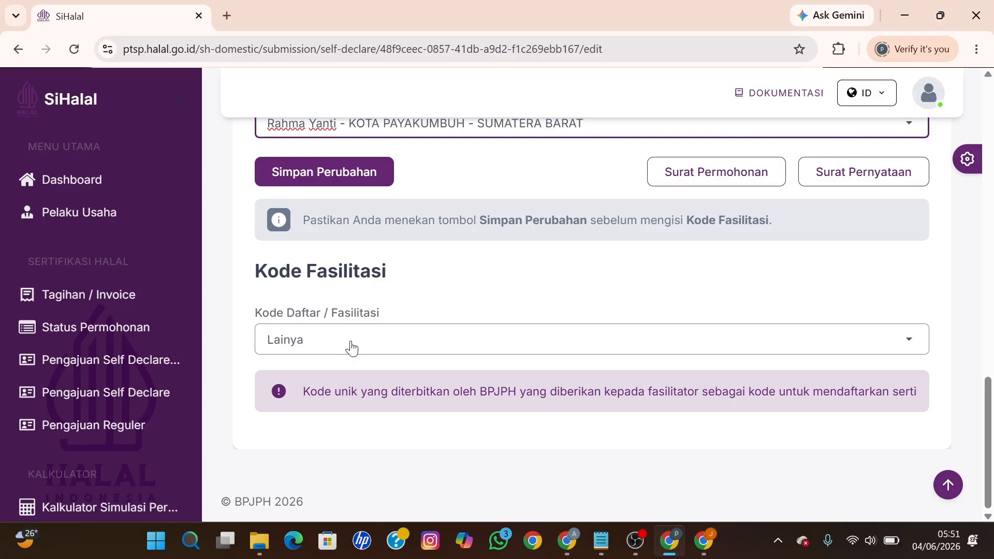
left_click(351, 348)
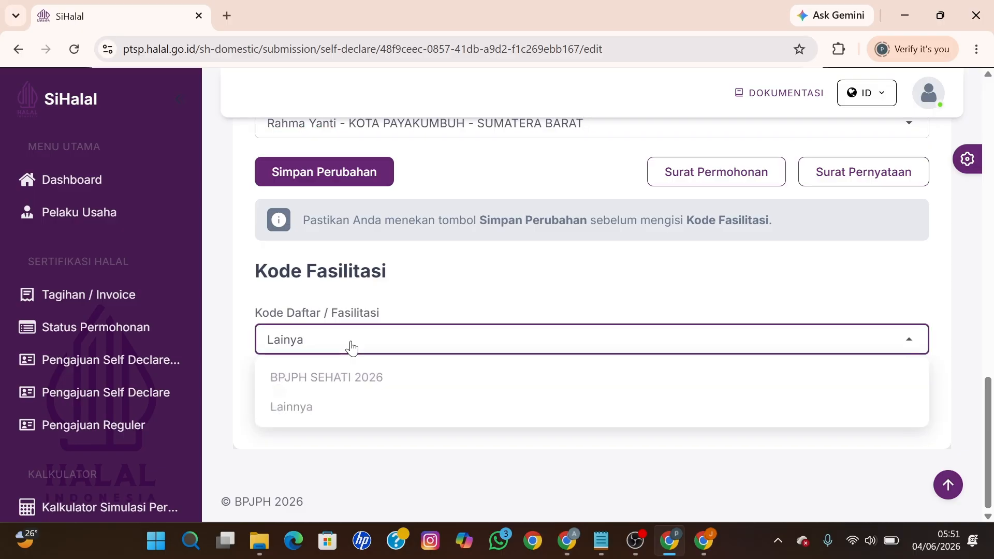
left_click(334, 384)
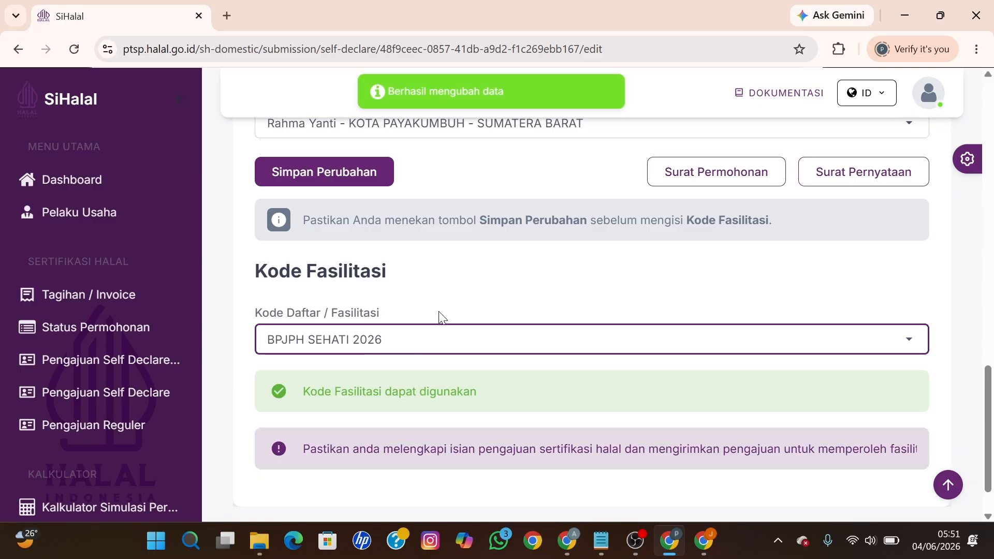
scroll(439, 317, "up", 15)
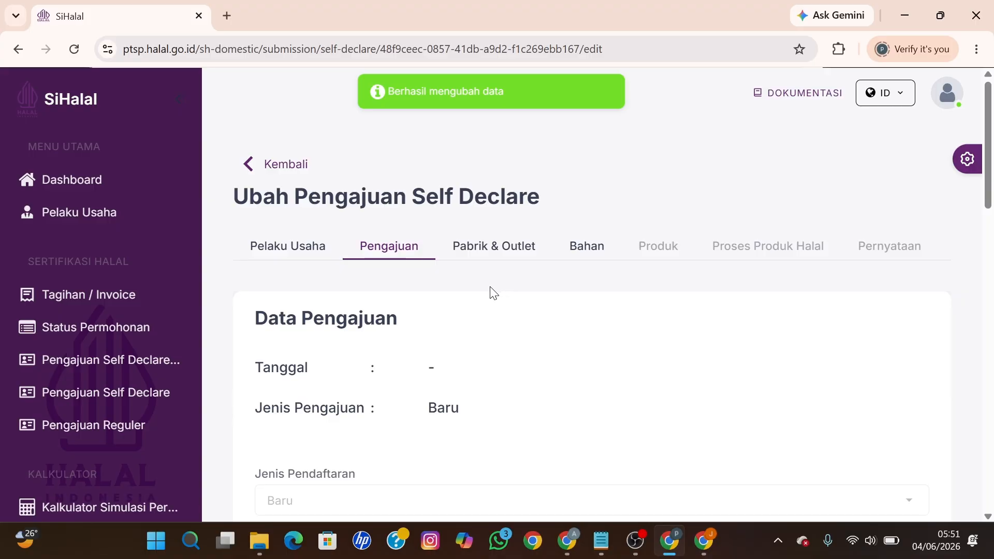
Step: Move past Pabrik & Outlet to the Bahan tab and view its empty ingredients list
left_click(493, 248)
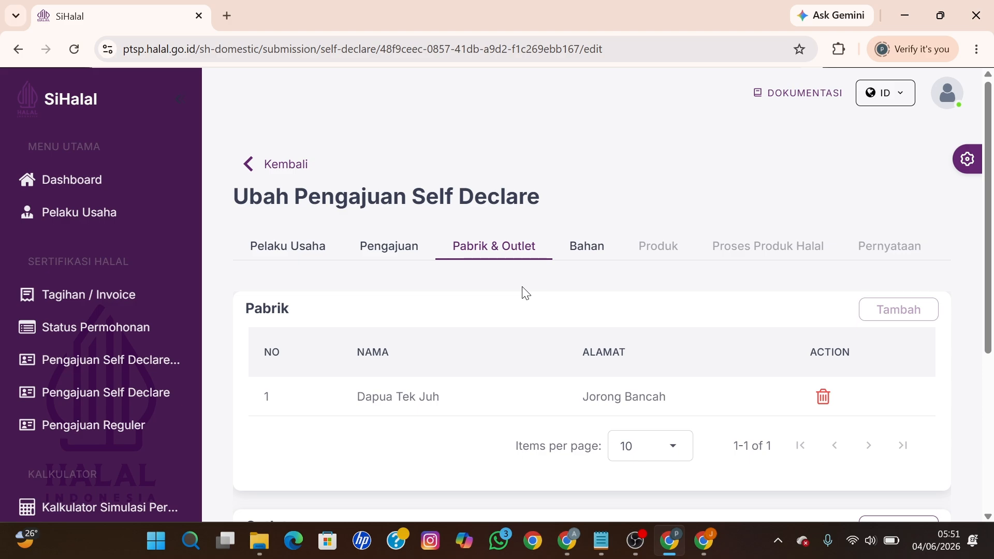
left_click(579, 261)
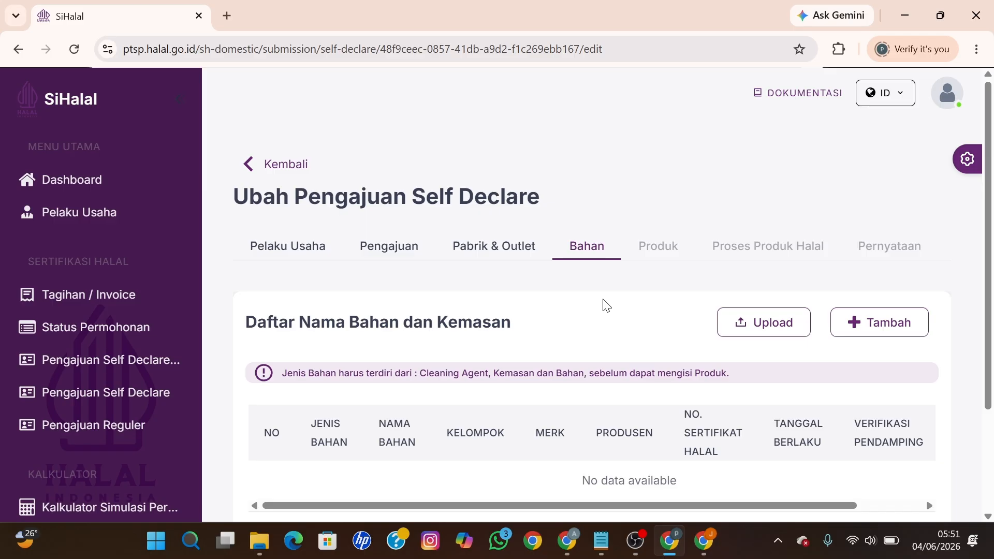
scroll(605, 305, "down", 1)
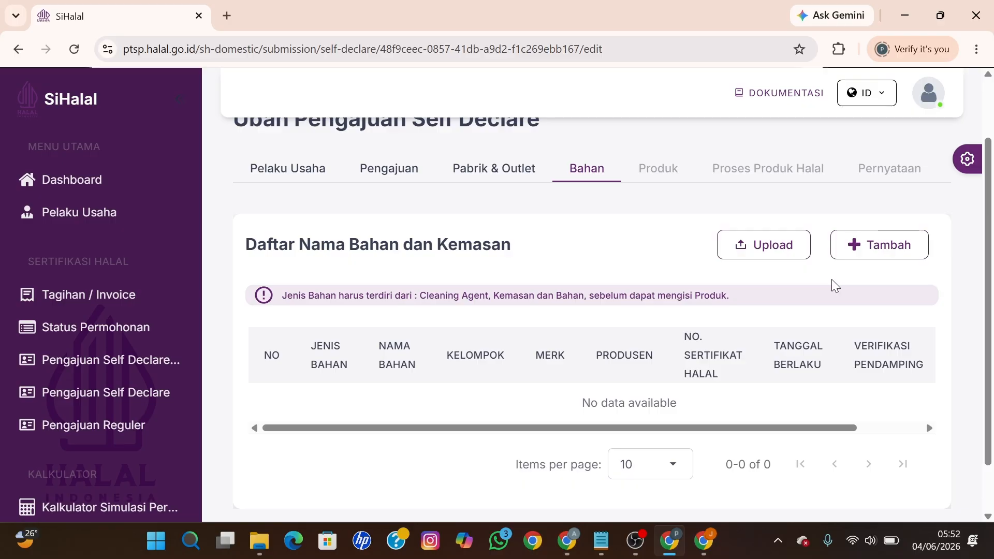
Step: Begin a new ingredient with Tipe Bahan set to Bahan Bersertifikat and bring up Cari Bahan
left_click(870, 257)
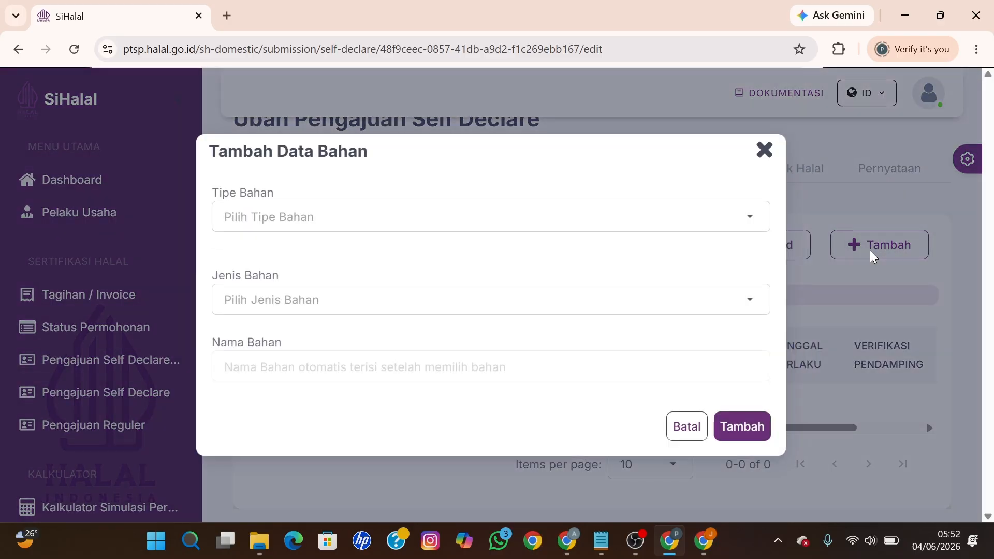
left_click(412, 226)
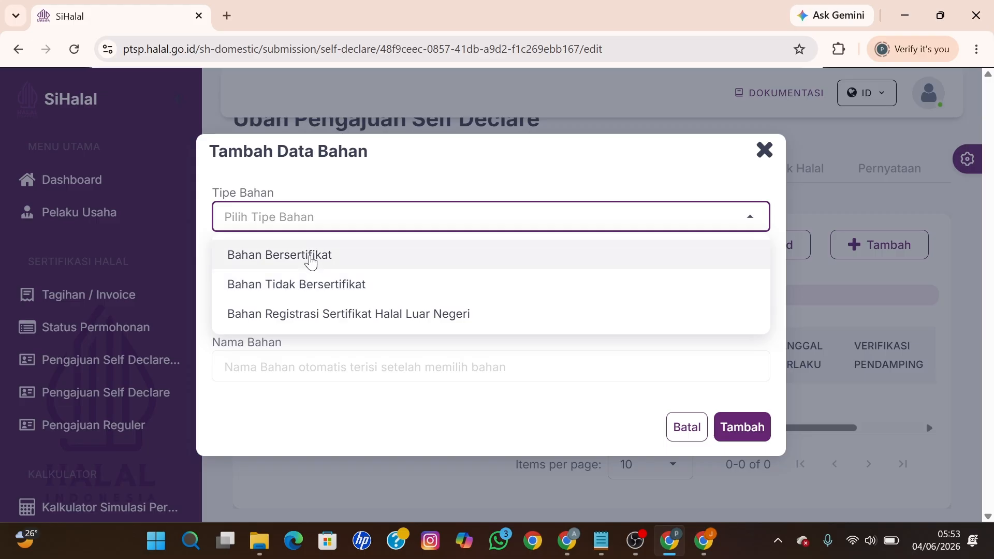
left_click(309, 257)
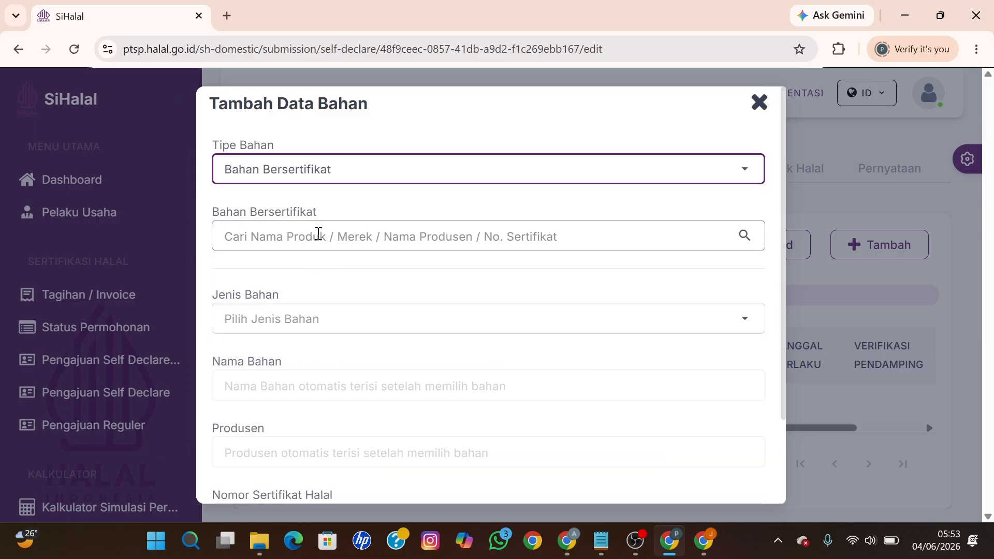
left_click(318, 234)
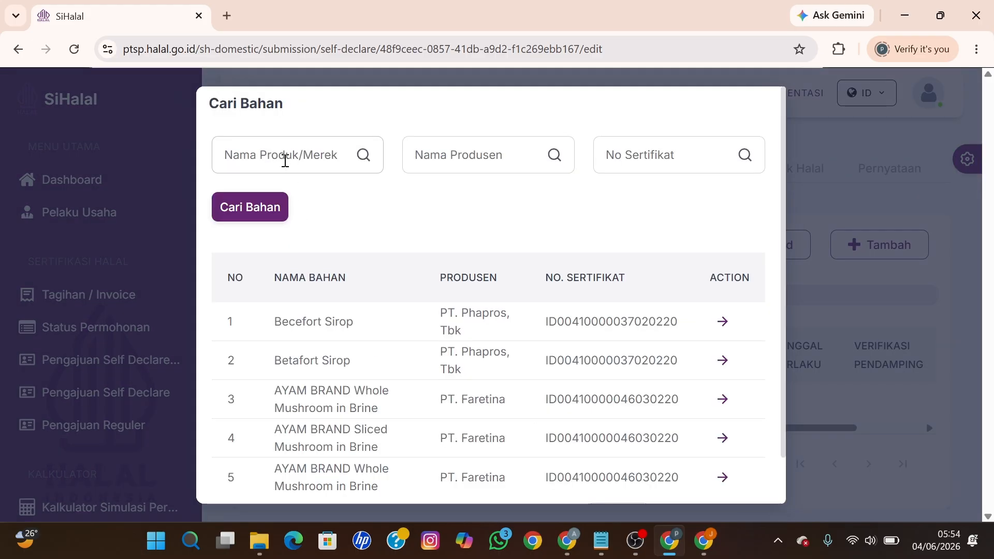
Step: Search Nama Produk/Merek for 'Tepung Ketan', then refine it to 'Tepung Ketan Rose Brand'
left_click(283, 155)
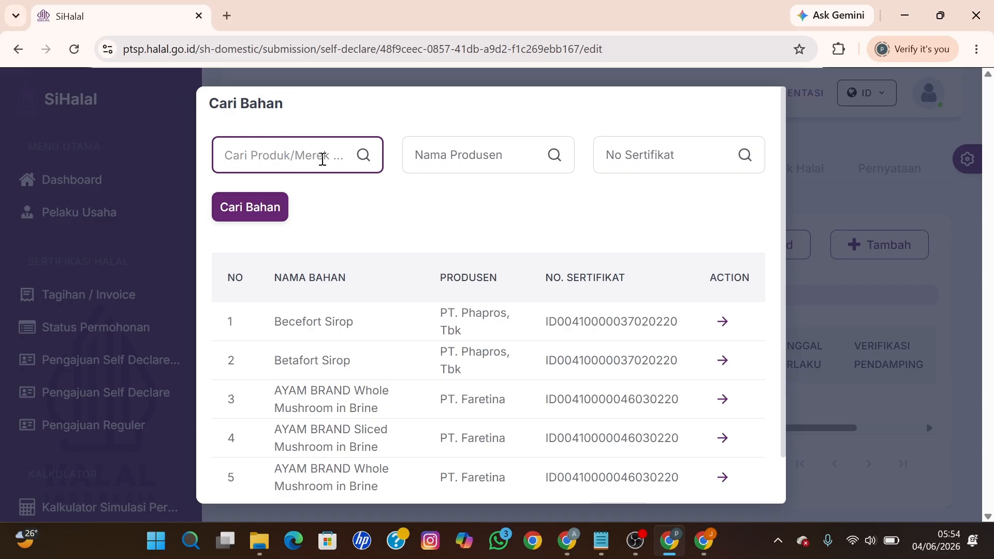
type("T")
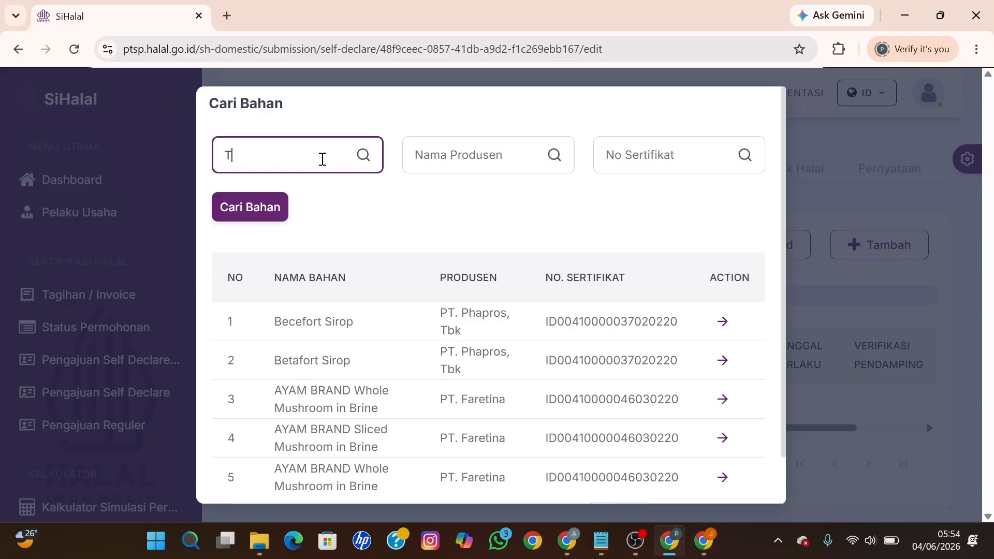
type("epung Ketan")
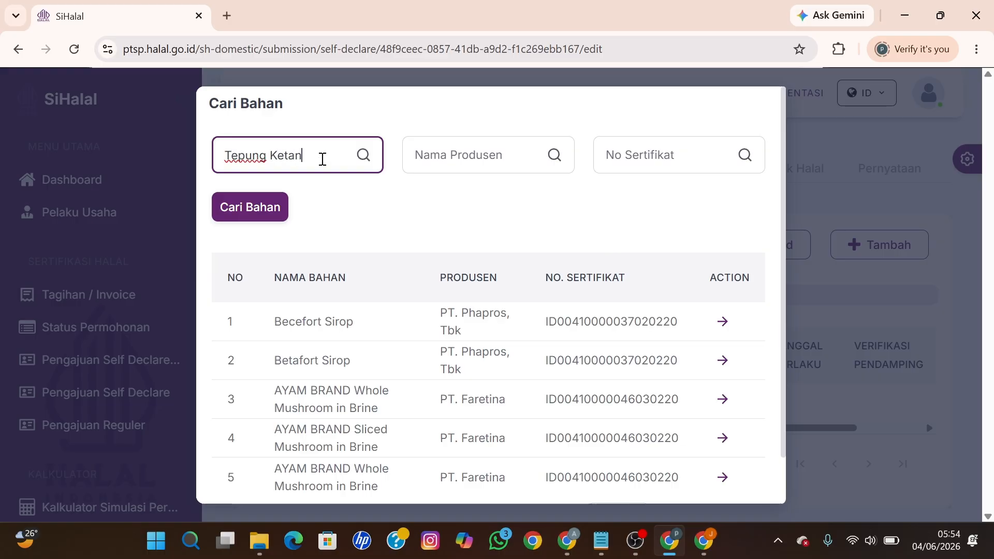
key("Return")
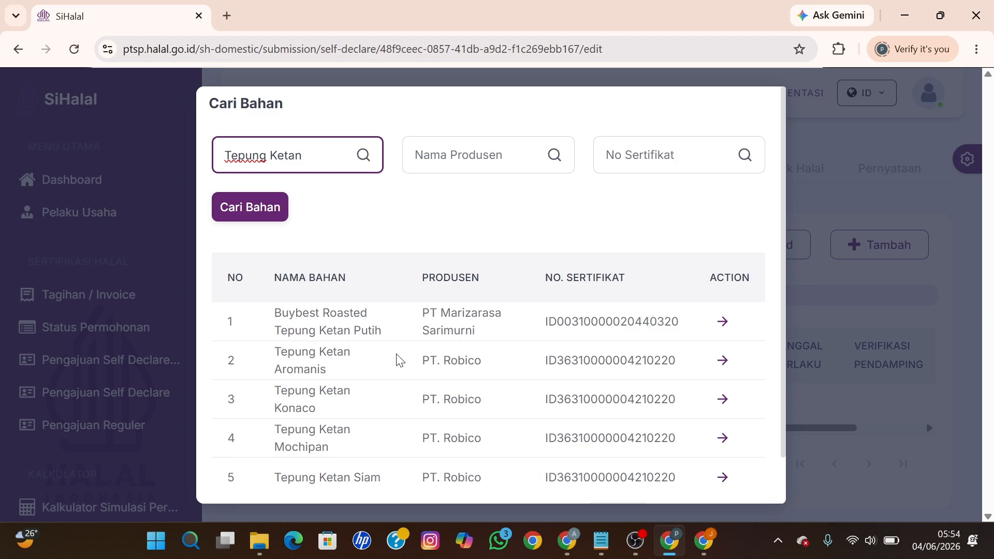
scroll(395, 350, "down", 1)
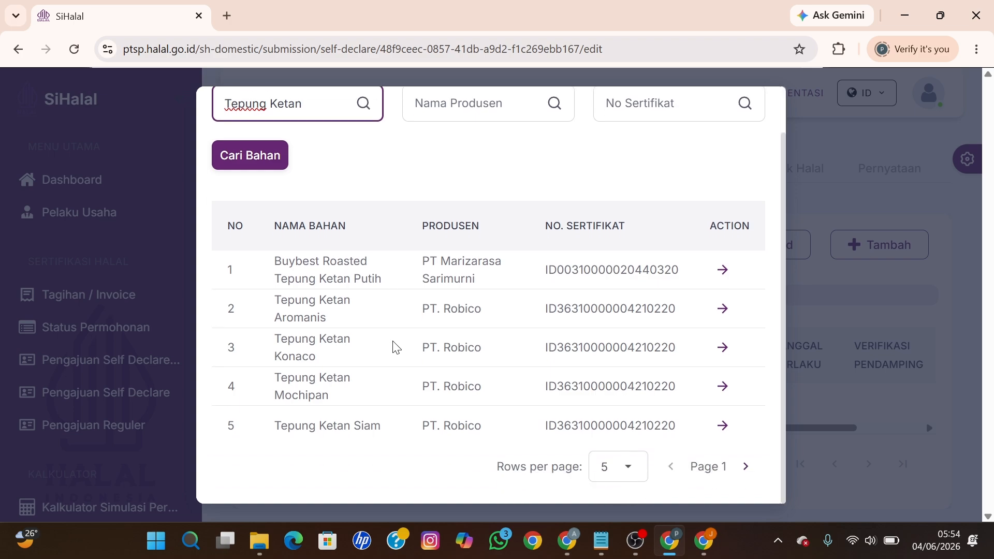
scroll(409, 345, "up", 1)
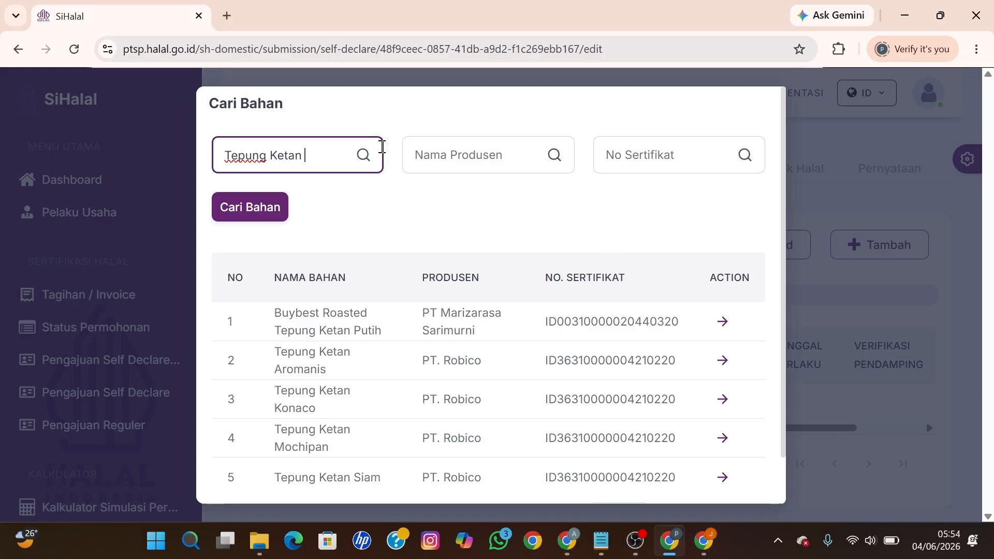
left_click(455, 151)
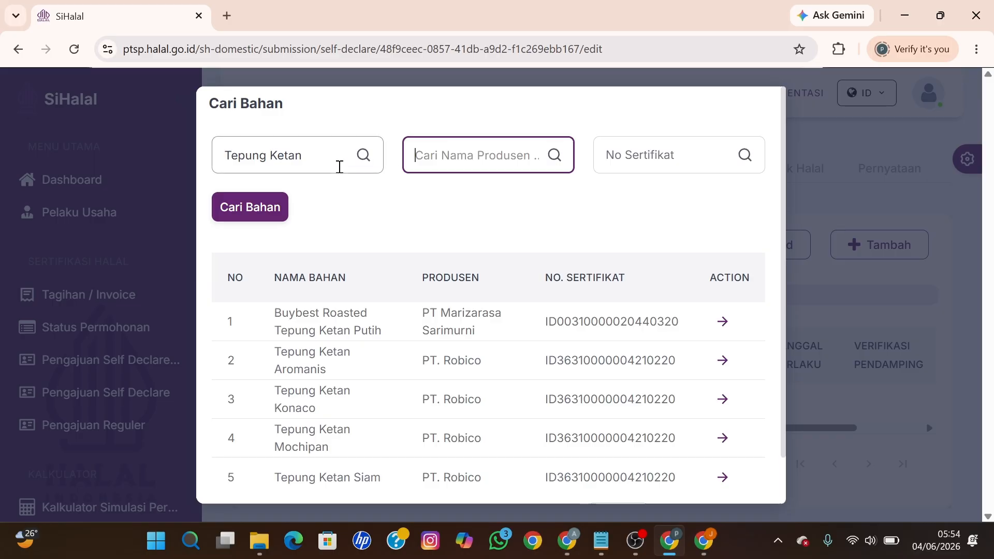
left_click(330, 164)
type("Rose Brand")
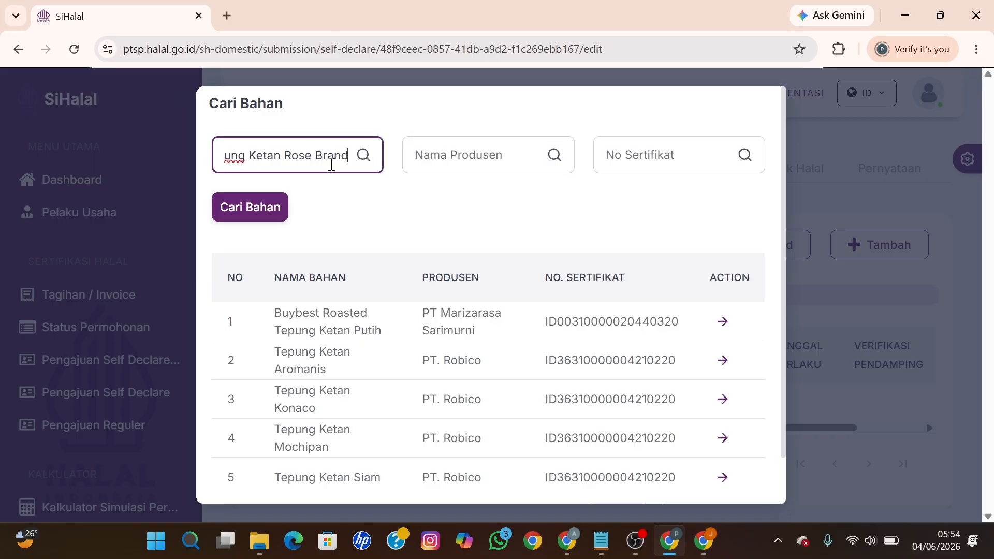
key("Return")
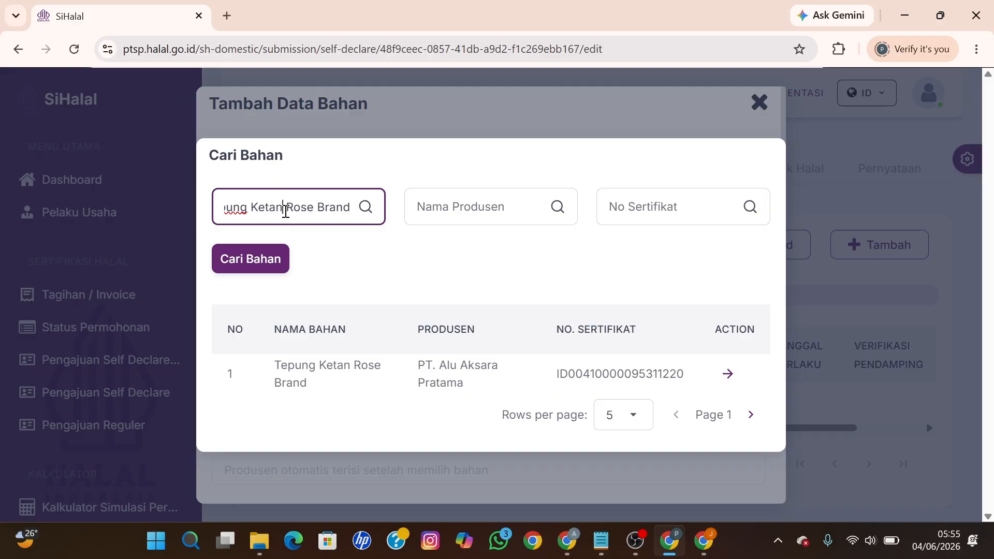
Step: Broaden the Cari Bahan search to all 'Rose Brand' ingredients
key("BackSpace")
key("BackSpace")
key("BackSpace")
key("BackSpace")
key("BackSpace")
key("BackSpace")
key("BackSpace")
key("BackSpace")
key("BackSpace")
key("BackSpace")
key("BackSpace")
key("BackSpace")
key("BackSpace")
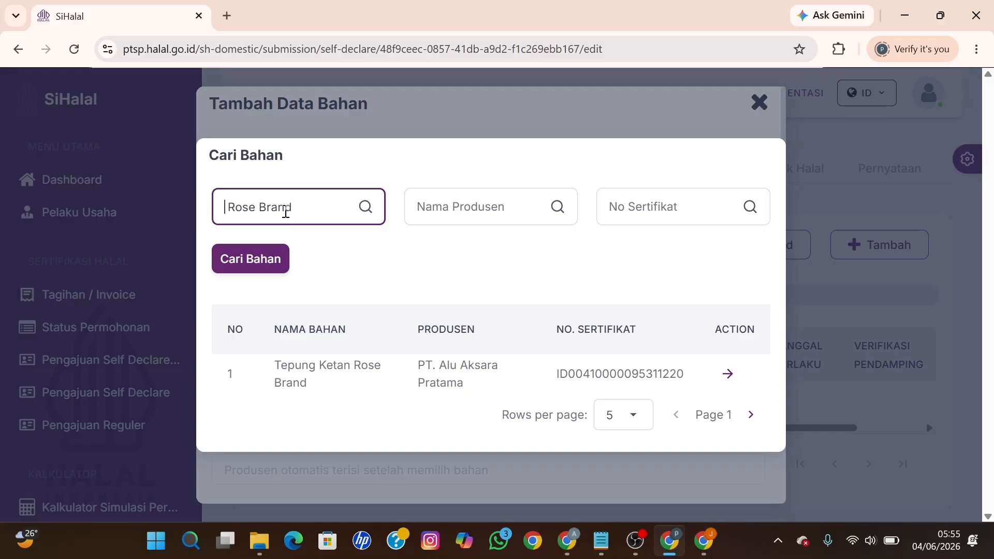
key("Delete")
key("Return")
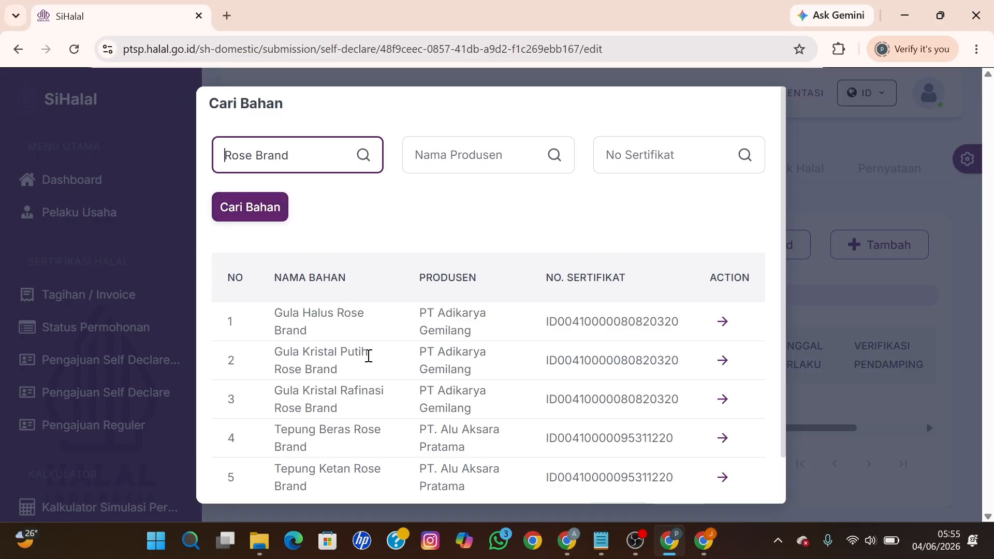
scroll(376, 365, "down", 1)
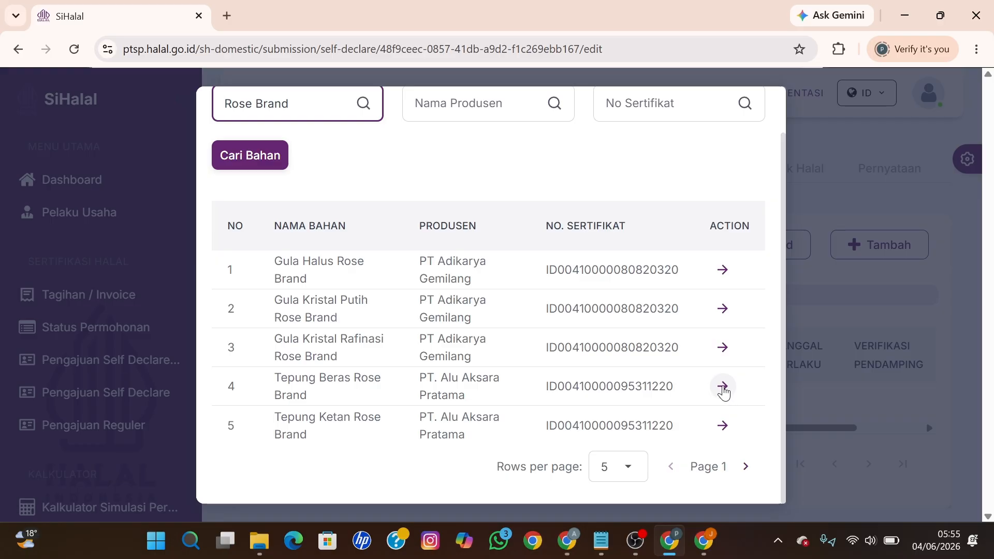
Step: Add Tepung Beras Rose Brand to the list with Jenis Bahan set to Bahan
left_click(723, 387)
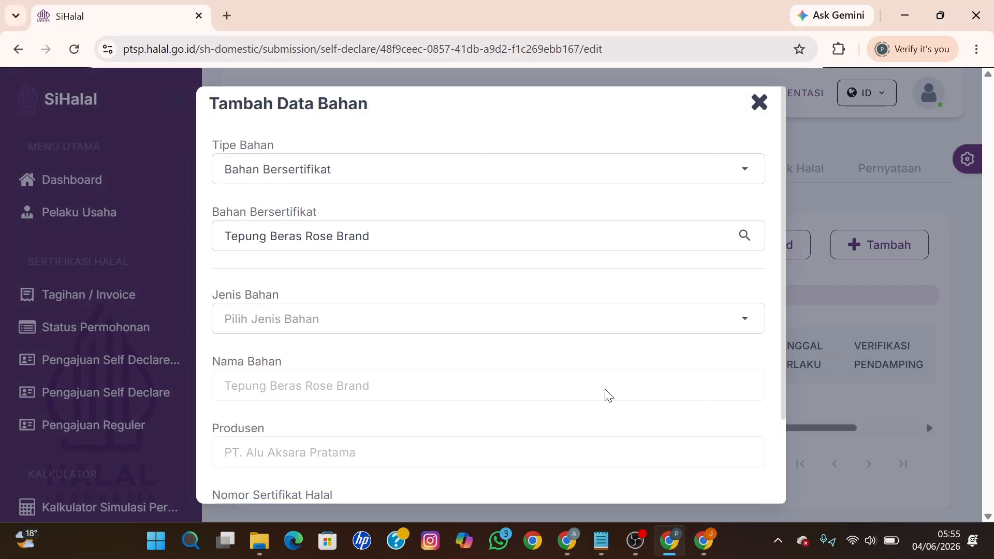
left_click(332, 325)
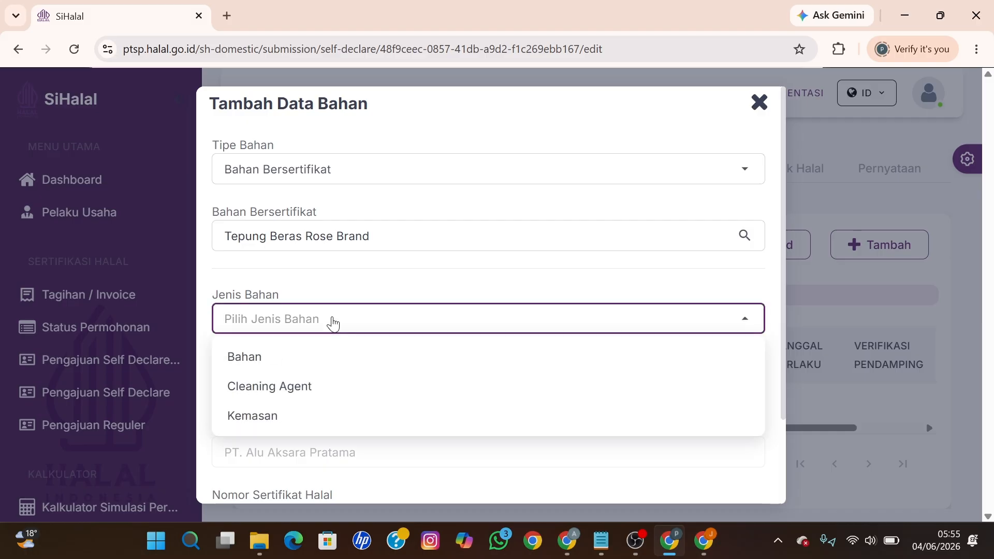
left_click(288, 359)
scroll(382, 364, "down", 2)
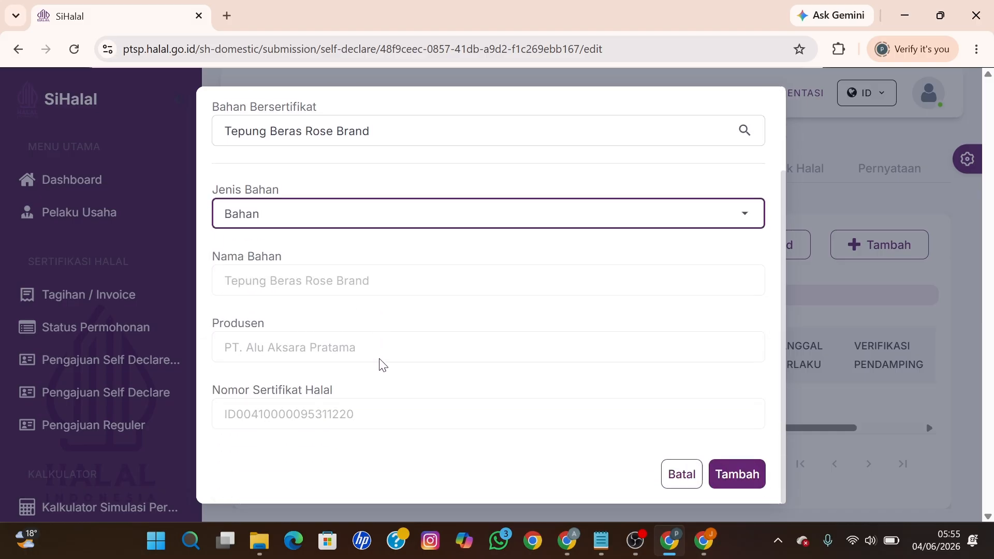
left_click(739, 475)
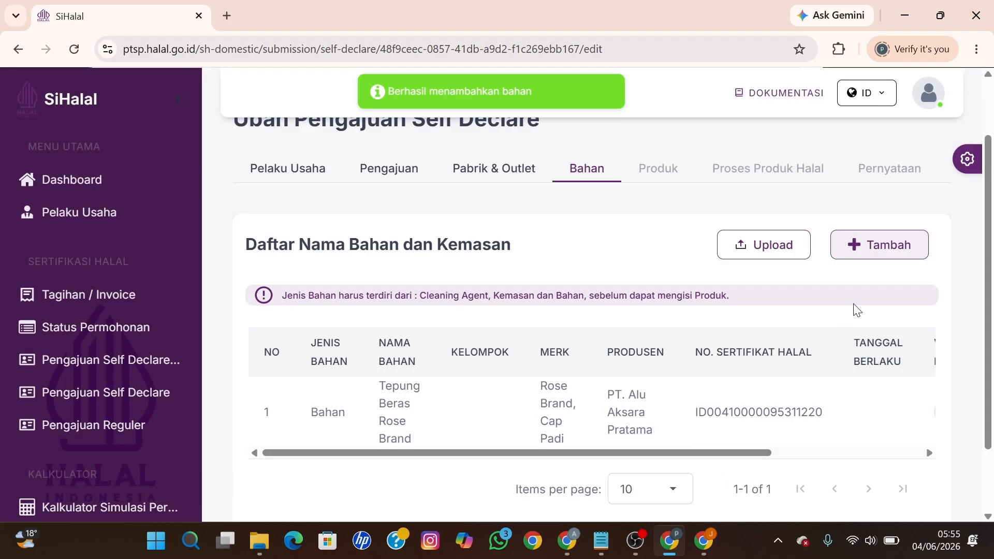
left_click(872, 250)
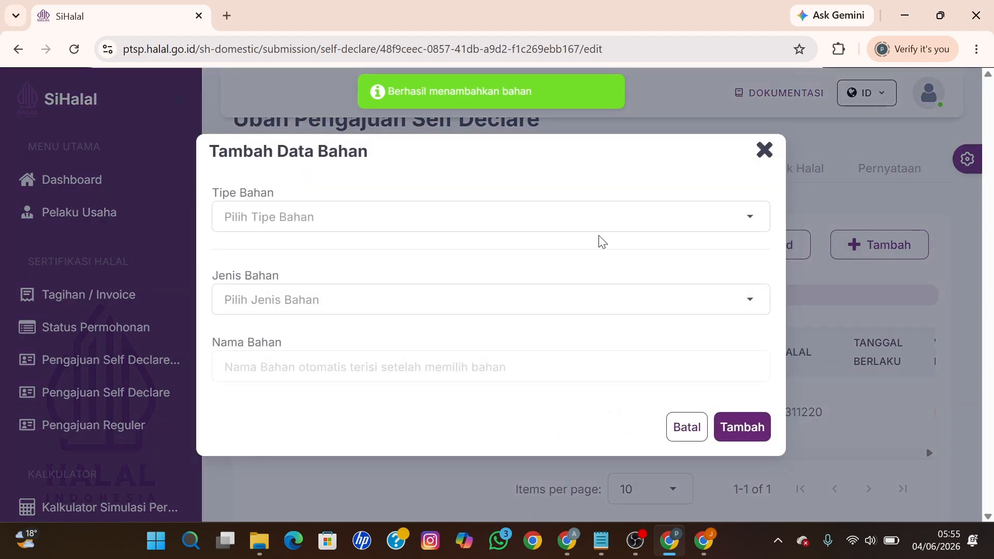
Step: Search certified ingredients by the pasted halal certificate number
left_click(438, 216)
left_click(303, 256)
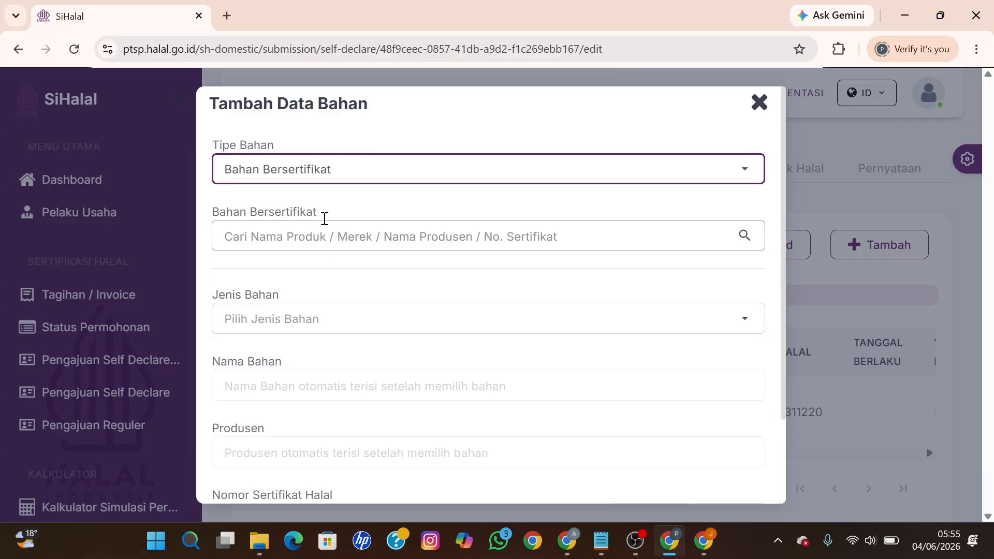
left_click(276, 237)
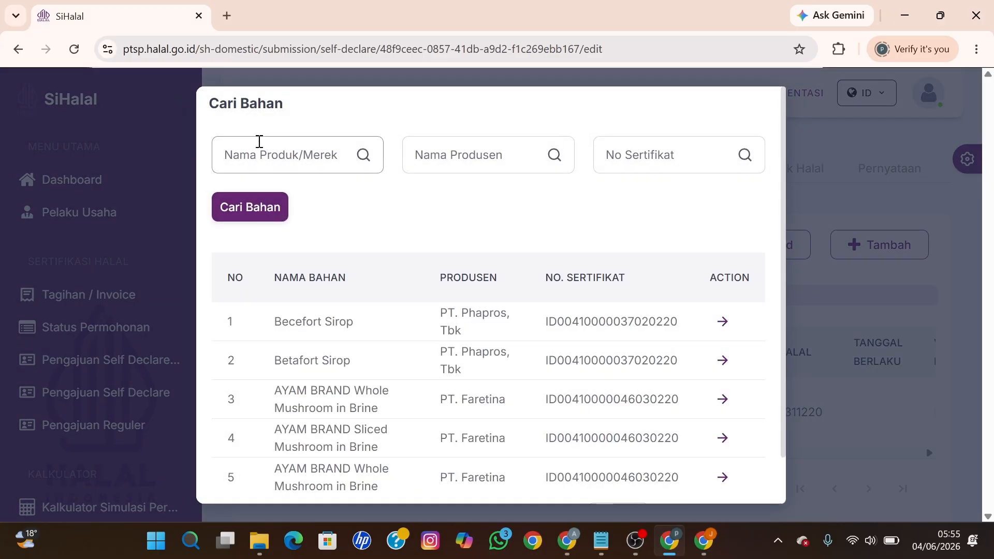
left_click(258, 150)
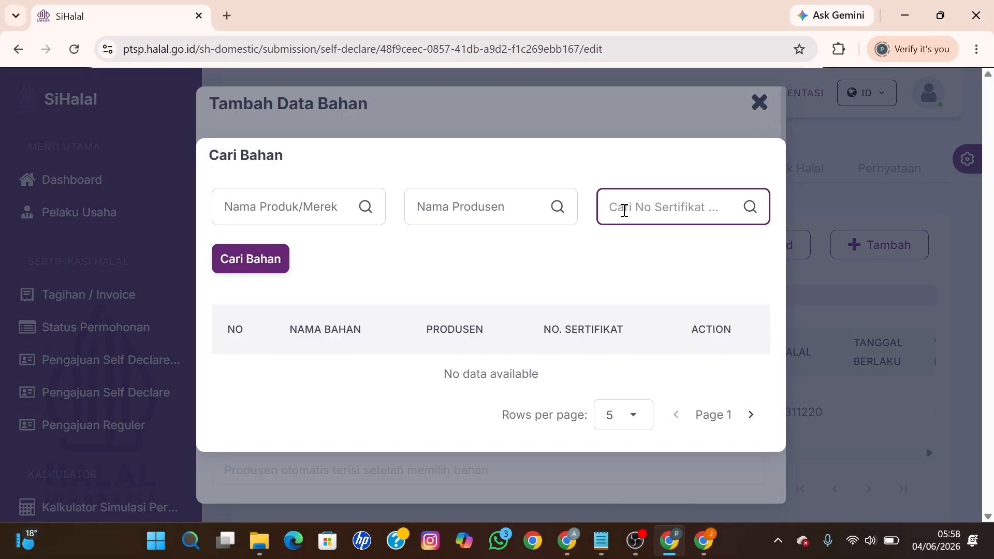
key("ctrl+v")
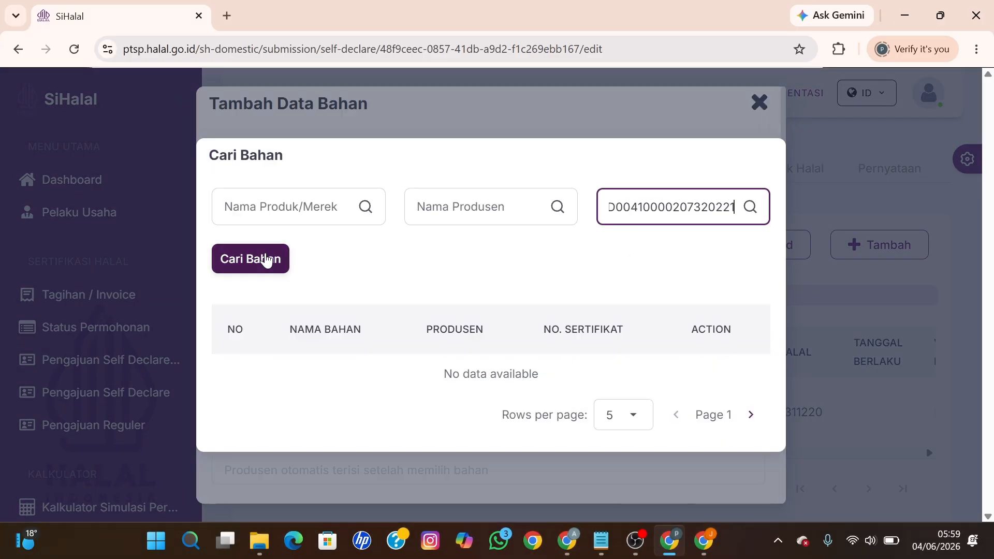
left_click(266, 259)
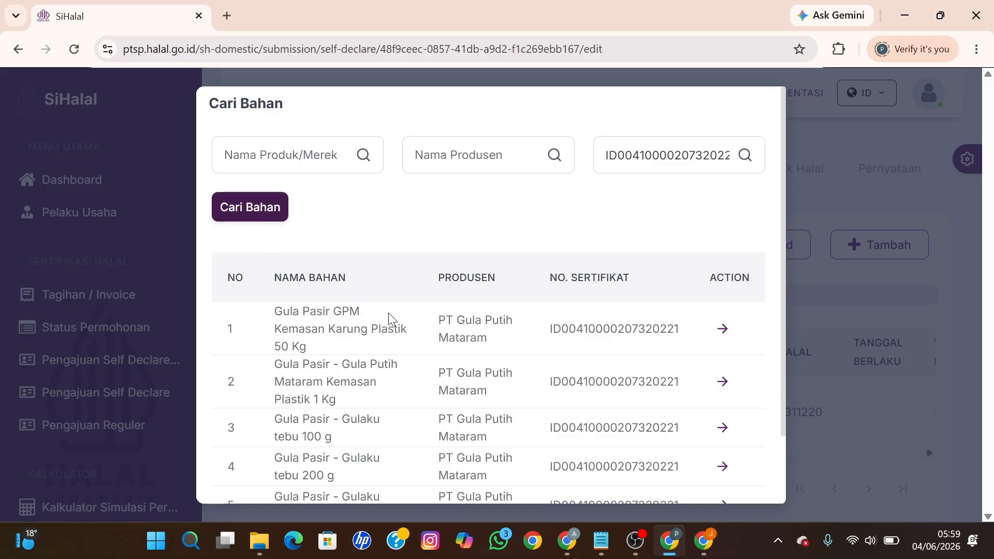
Step: Add the Gula Pasir 1 Kg plastic pack (GPM) as a Bahan ingredient
scroll(392, 318, "down", 2)
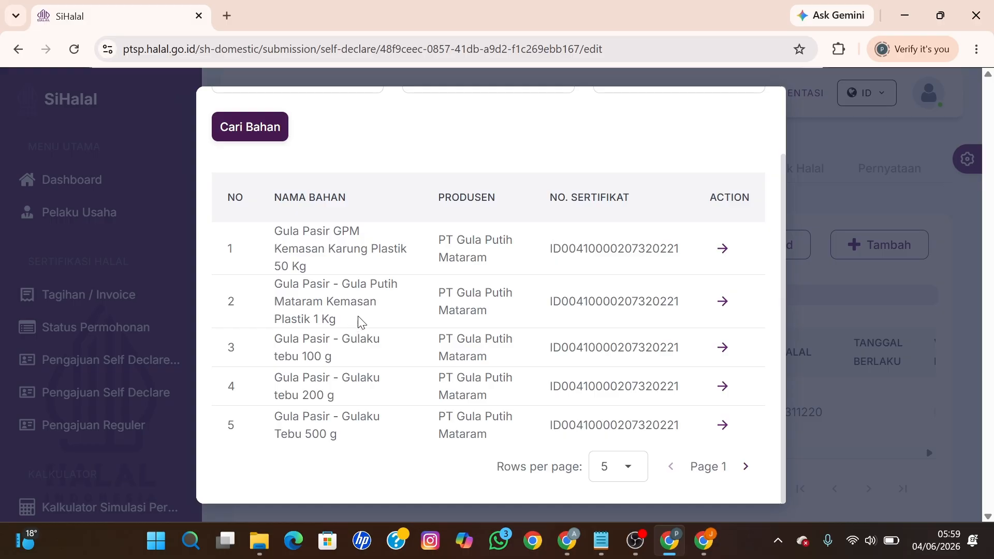
left_click(723, 303)
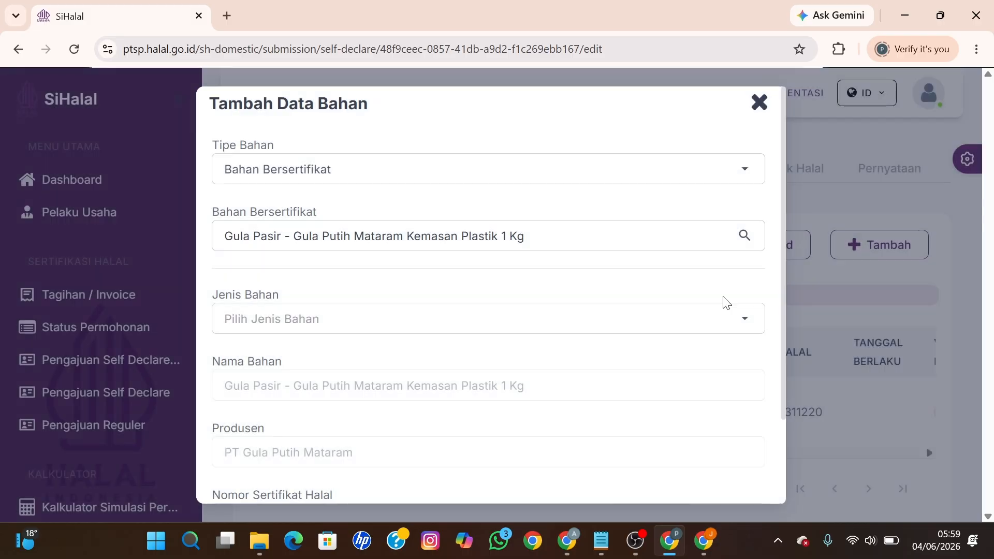
left_click(475, 317)
left_click(306, 363)
scroll(370, 352, "down", 3)
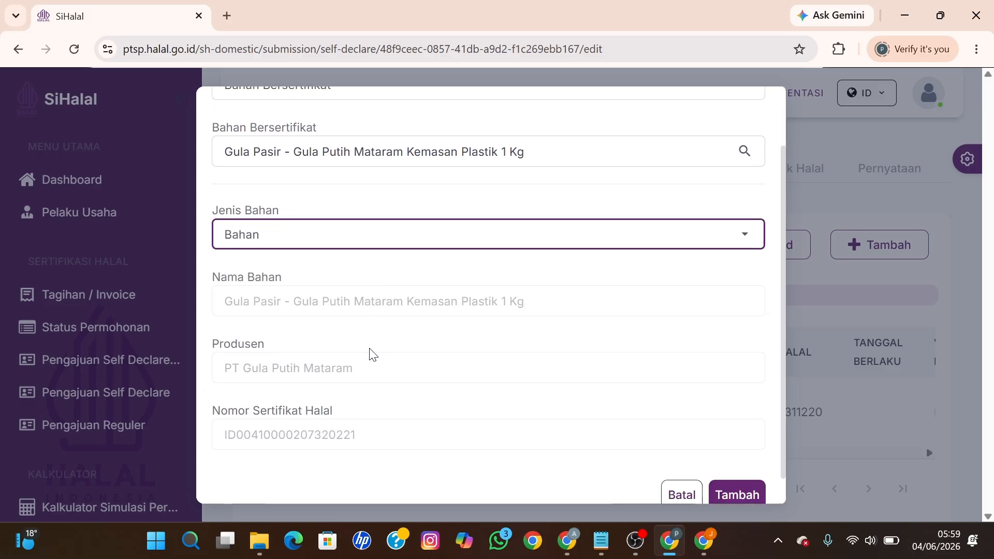
left_click(727, 473)
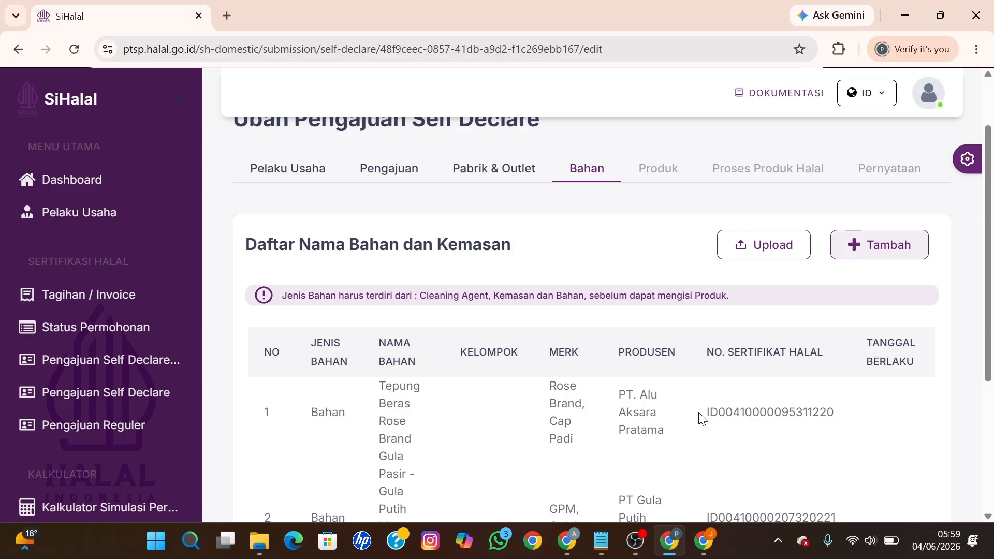
left_click(883, 244)
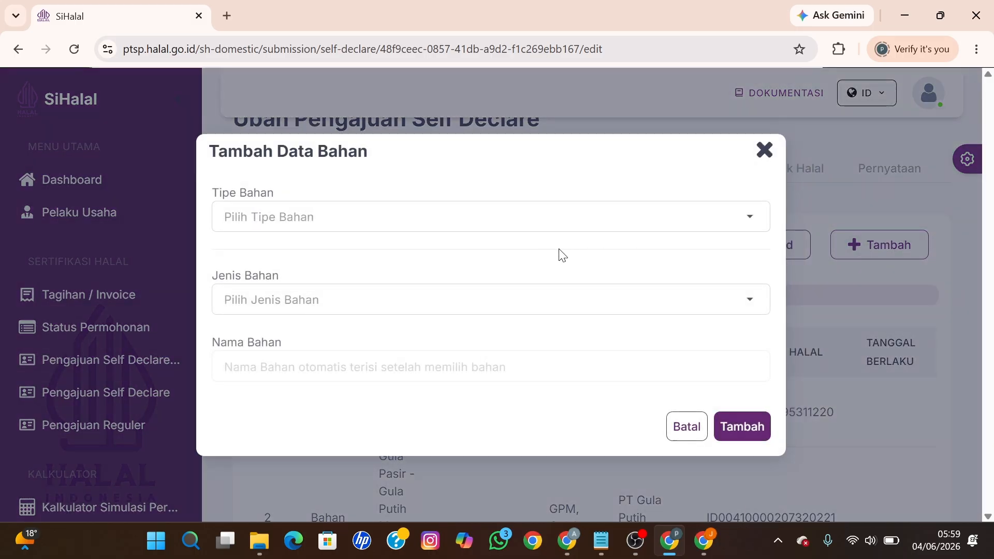
Step: Set Tipe Bahan to Bahan Bersertifikat and search Cari Bahan for SunCo
left_click(485, 218)
left_click(367, 253)
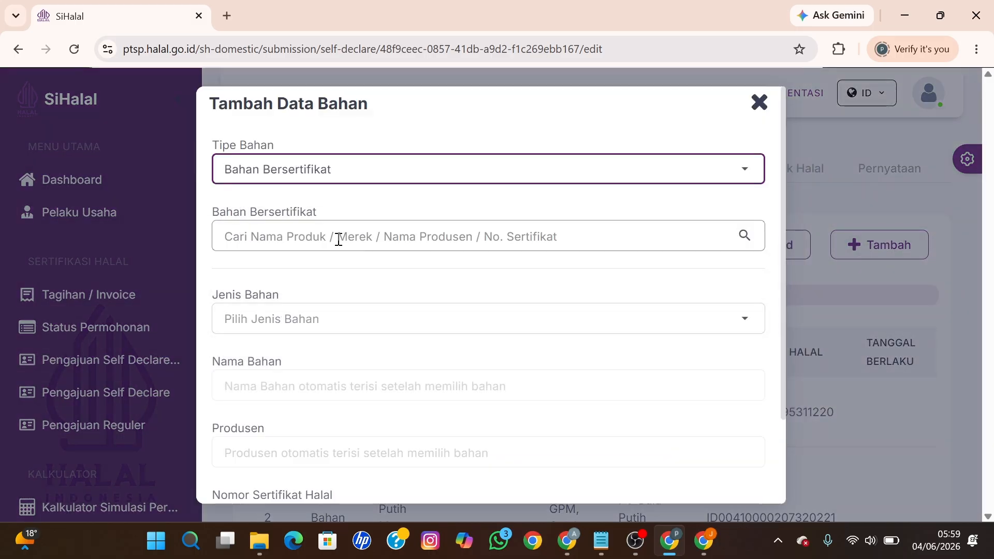
left_click(338, 239)
left_click(294, 156)
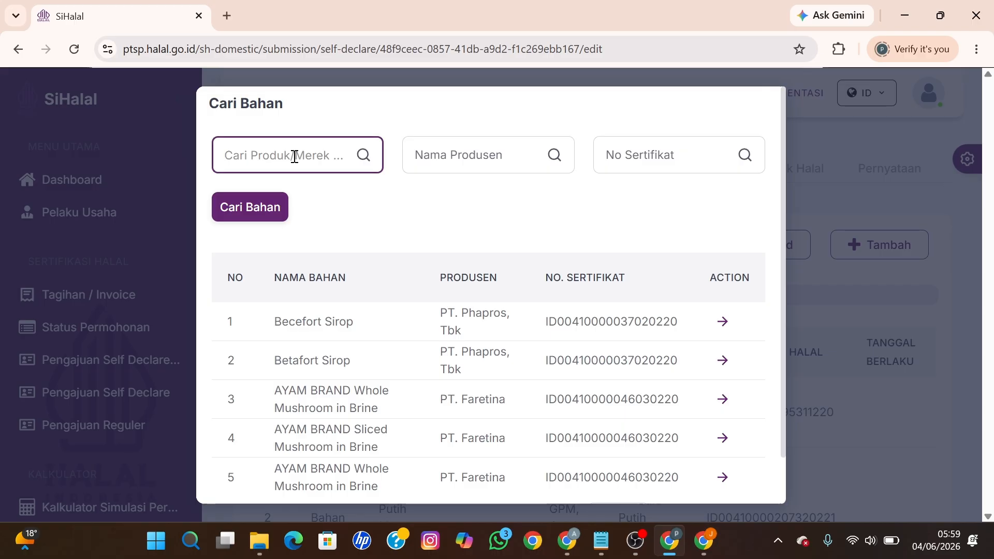
type("Sunco")
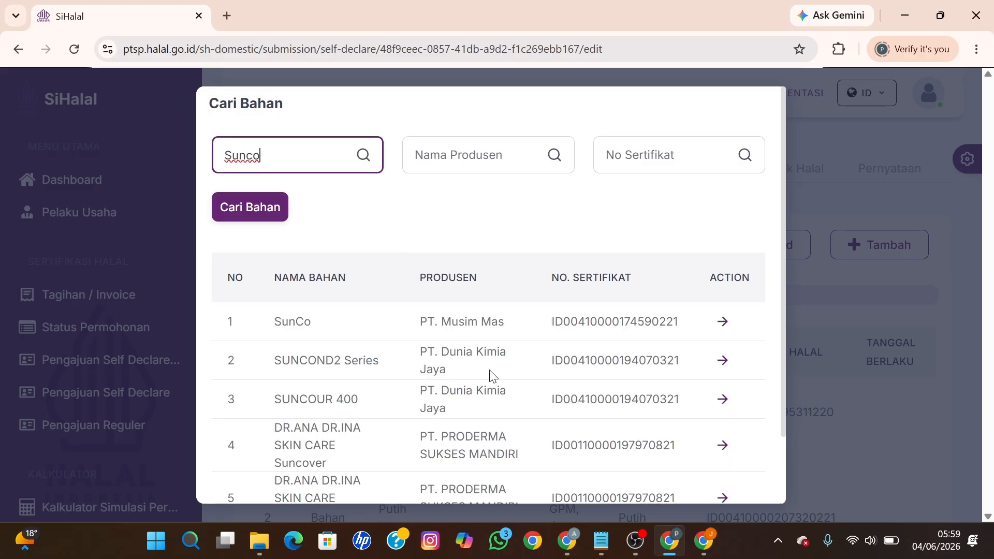
scroll(493, 377, "down", 2)
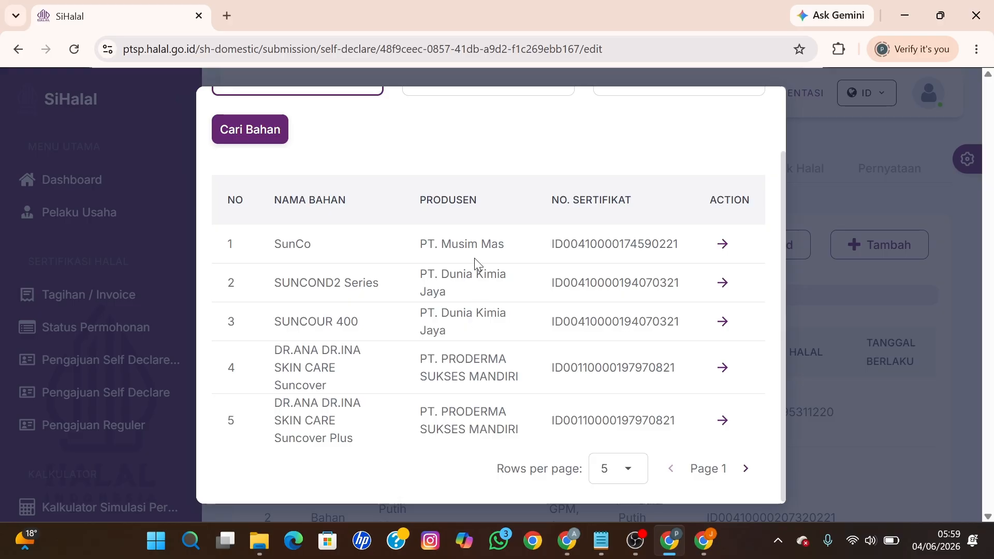
Step: Add SunCo from PT. Musim Mas with Jenis Bahan set to Bahan
left_click(722, 246)
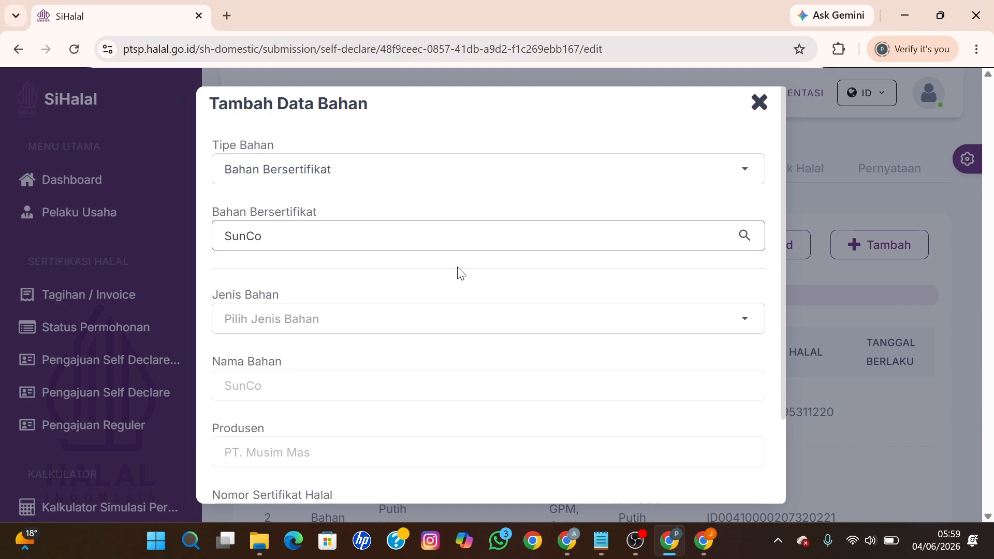
left_click(368, 318)
left_click(278, 362)
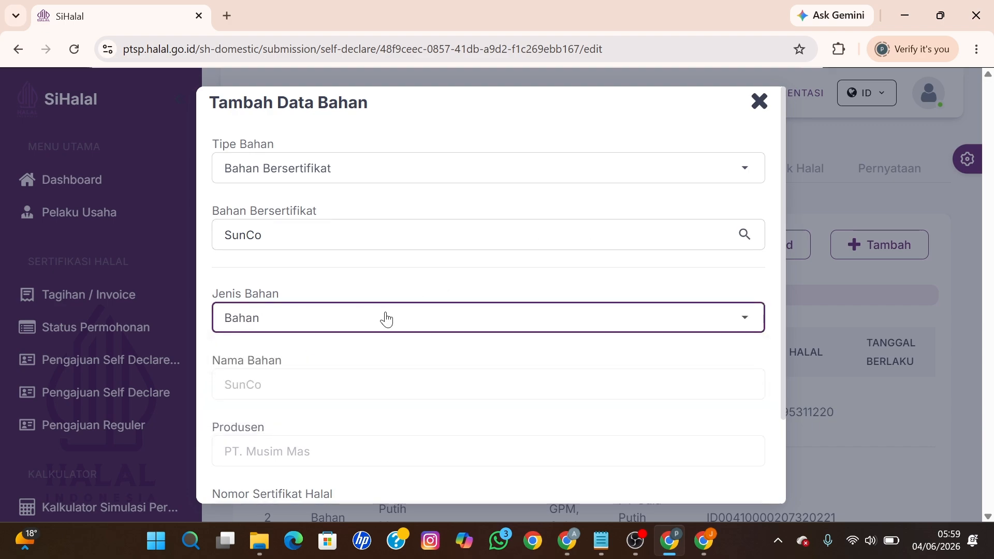
scroll(383, 318, "down", 2)
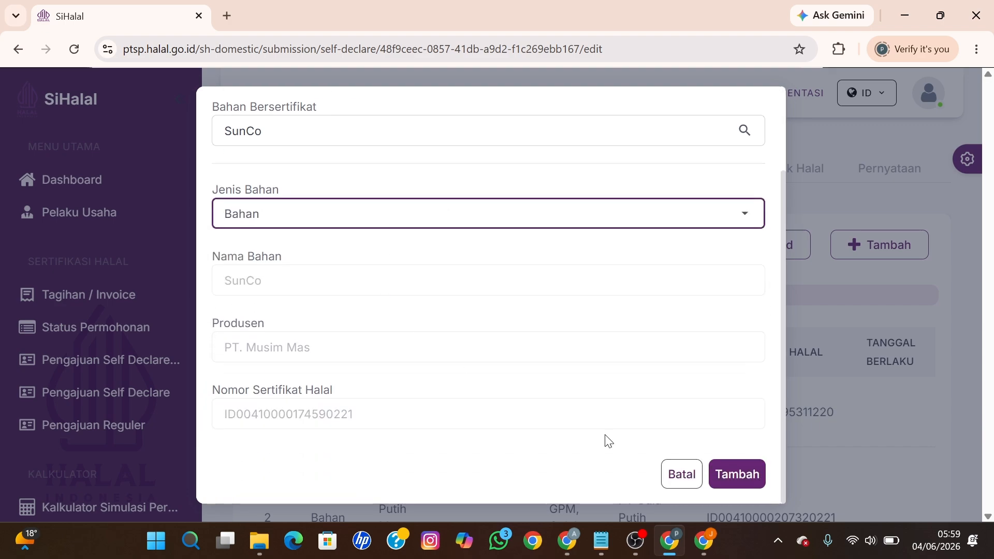
left_click(746, 475)
scroll(711, 362, "down", 3)
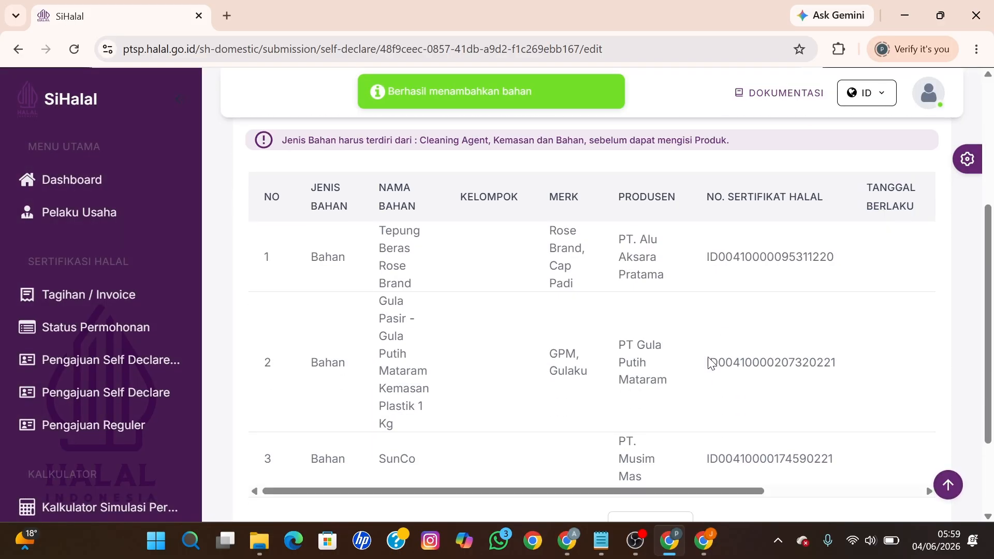
scroll(710, 363, "up", 2)
Step: Start a new Bahan Bersertifikat ingredient and search Cari Bahan for Garam Dolpin
left_click(873, 167)
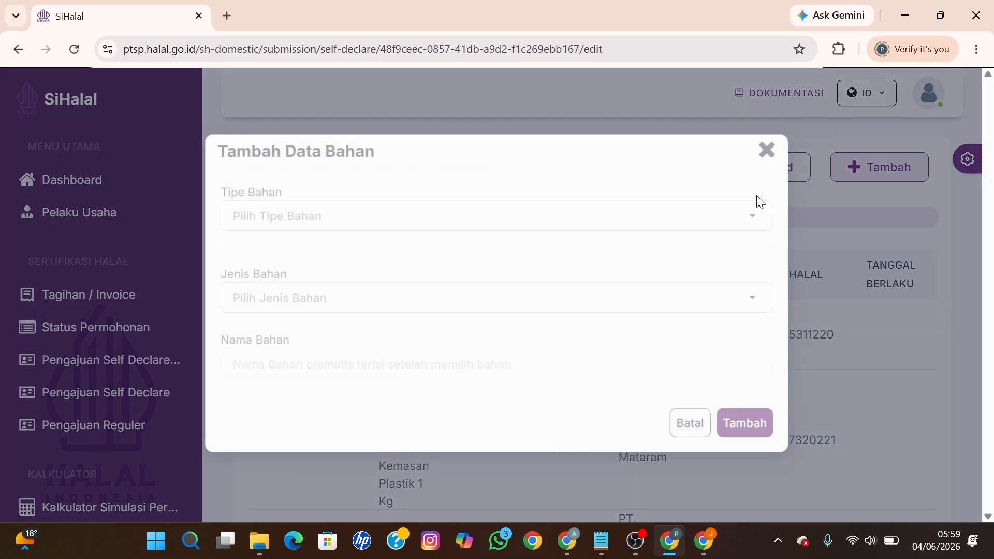
left_click(404, 222)
left_click(291, 261)
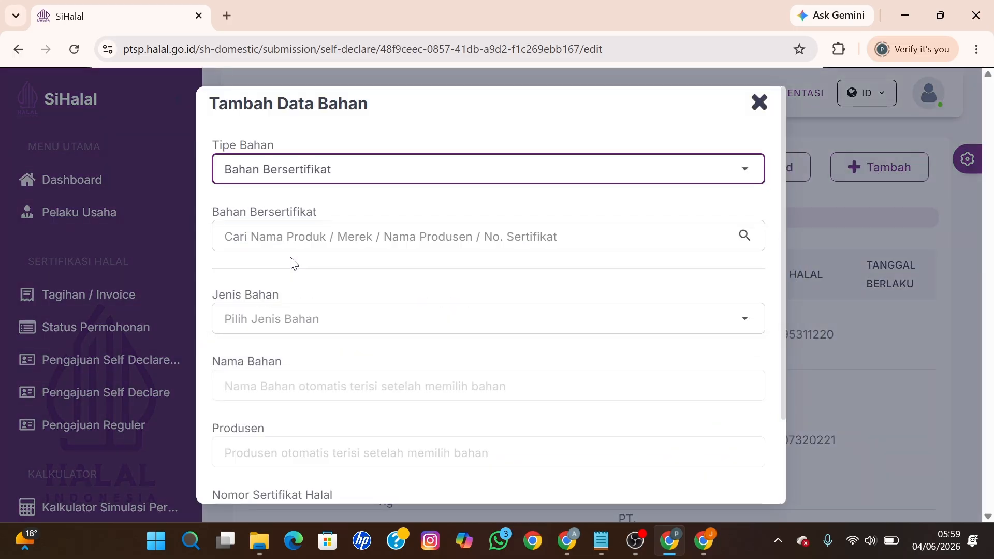
left_click(286, 237)
left_click(277, 160)
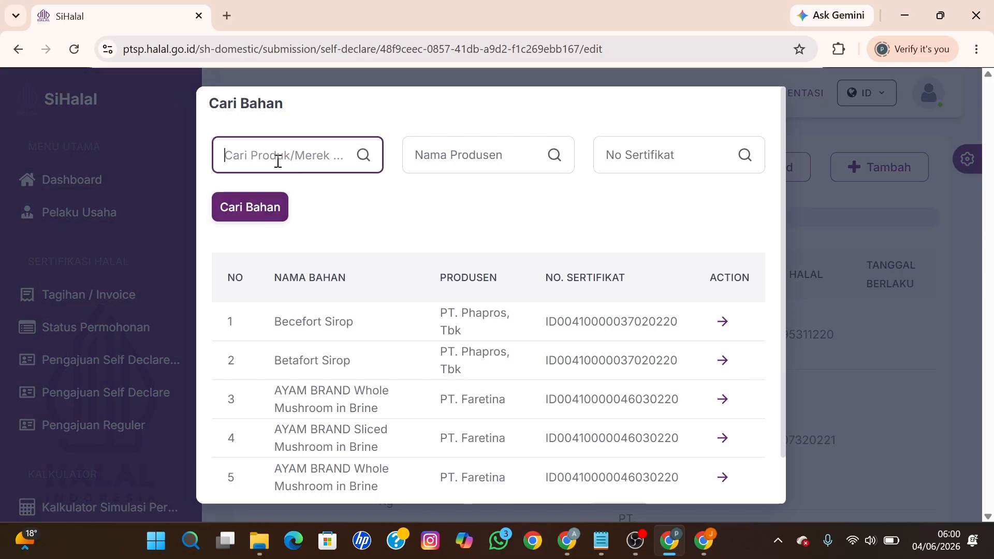
type("Garam Dolpin")
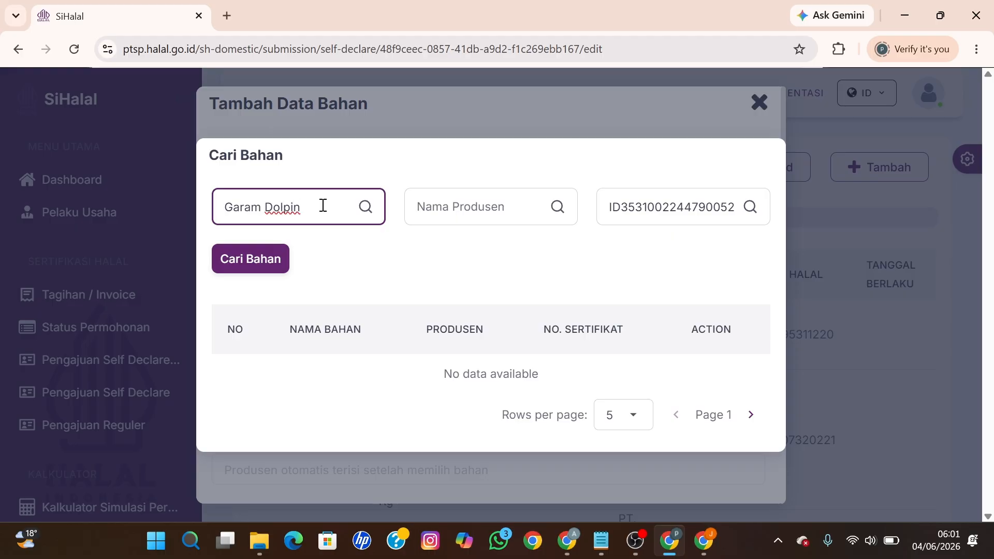
key("Return")
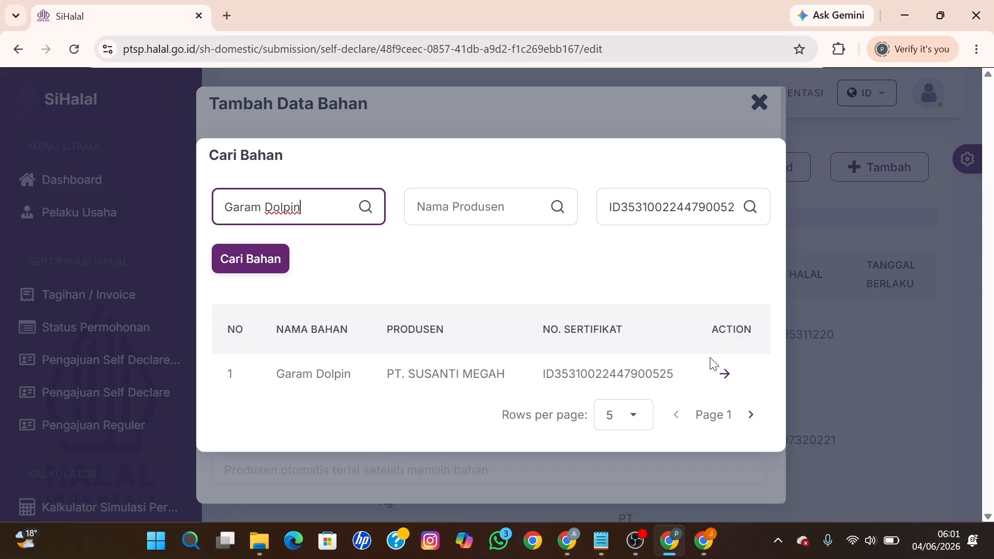
Step: Add Garam Dolpin from PT. SUSANTI MEGAH with Jenis Bahan set to Bahan
left_click(724, 372)
left_click(407, 326)
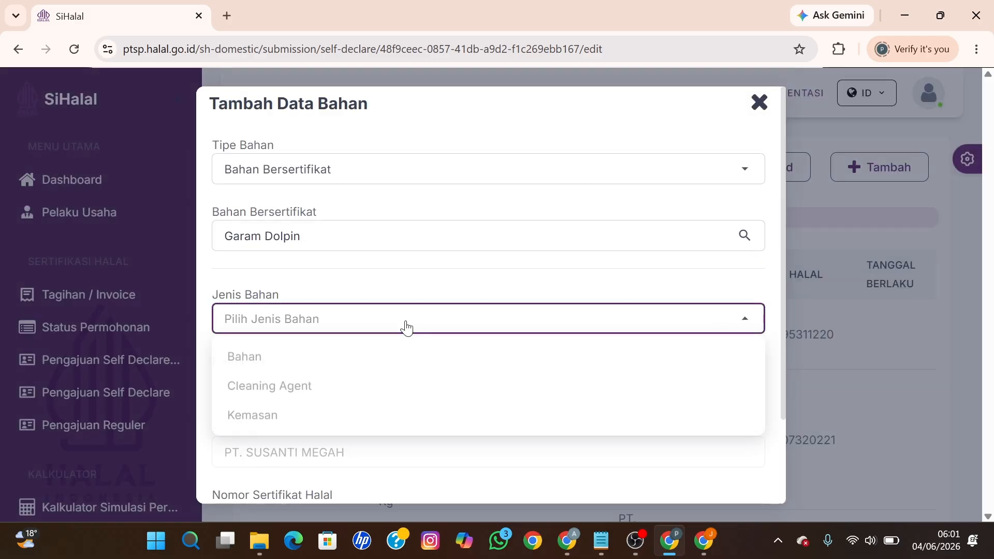
left_click(321, 360)
scroll(395, 366, "down", 2)
left_click(723, 480)
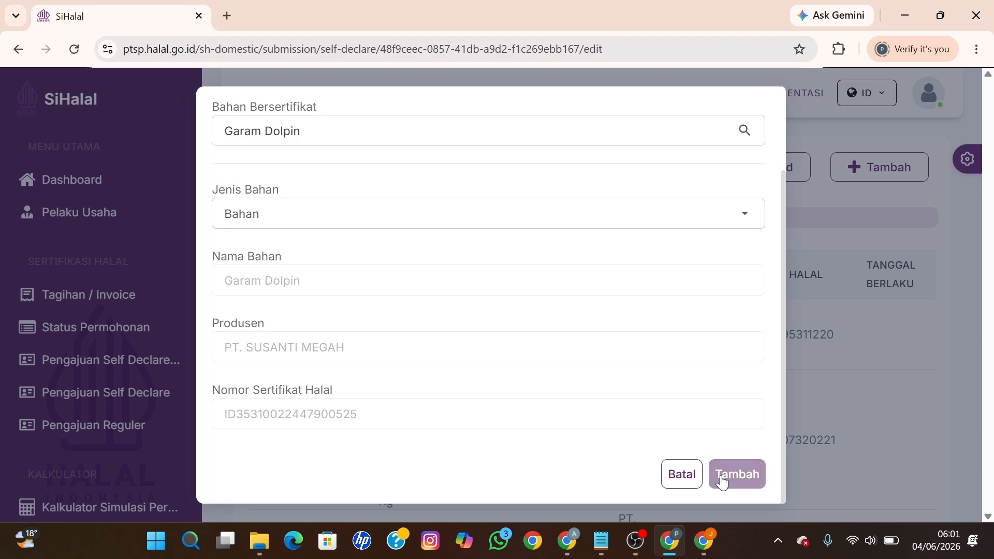
scroll(650, 391, "up", 2)
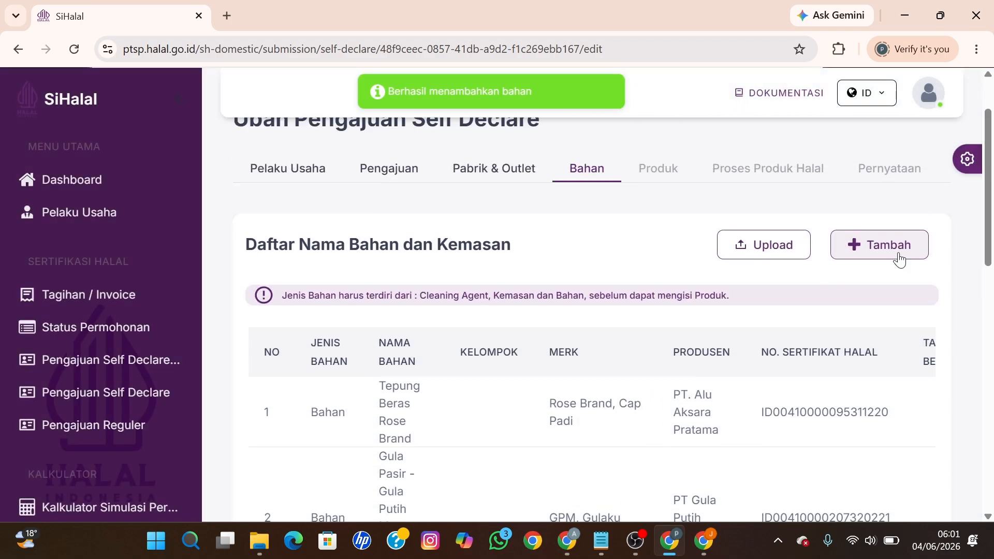
Step: Start a new Bahan Tidak Bersertifikat ingredient and search 'Kelapa', going to results page 2
left_click(859, 244)
left_click(397, 216)
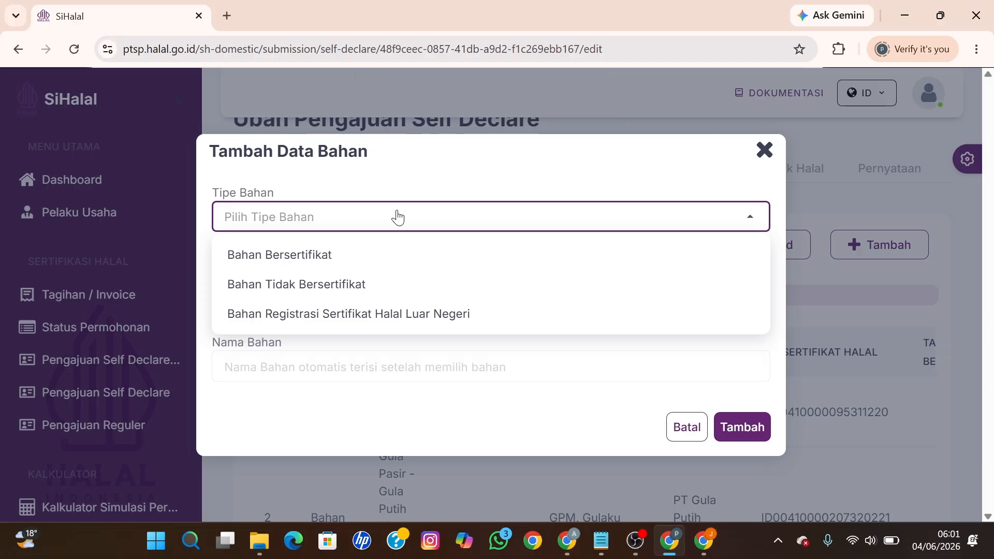
left_click(347, 284)
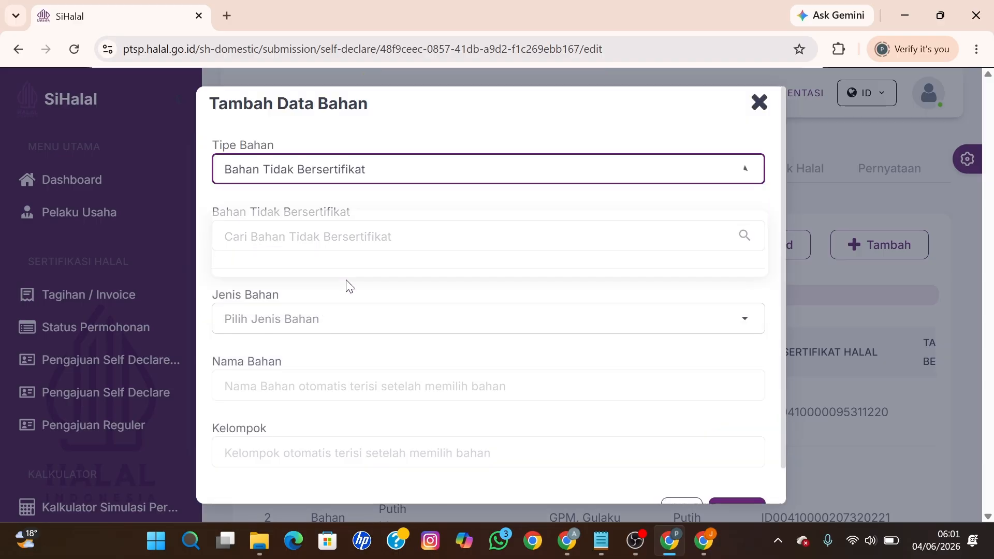
left_click(327, 237)
left_click(324, 165)
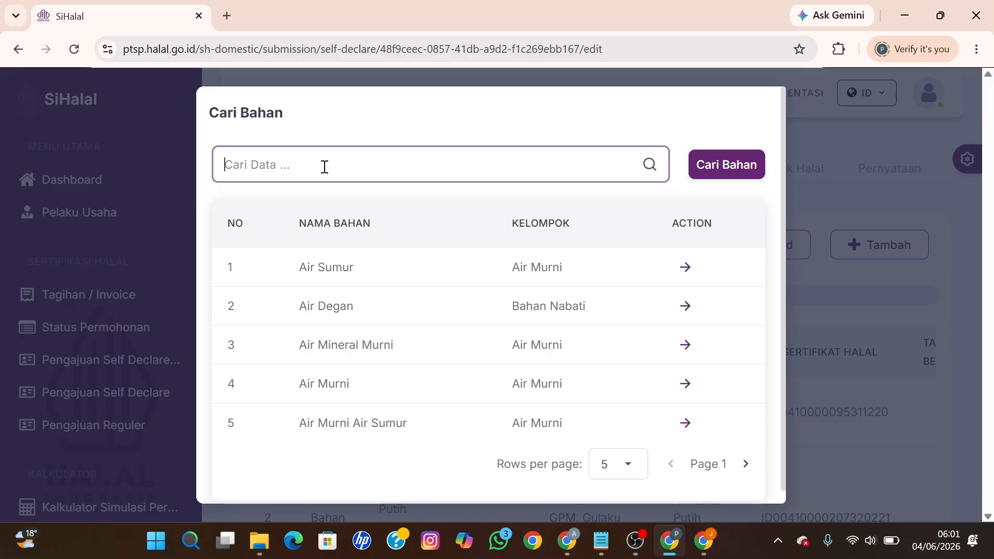
type("Kelap")
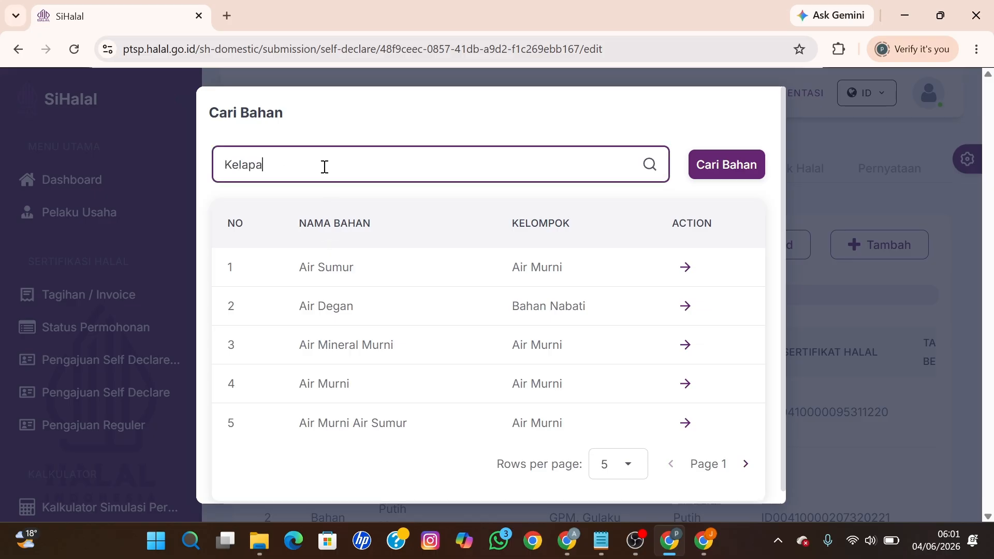
type("a")
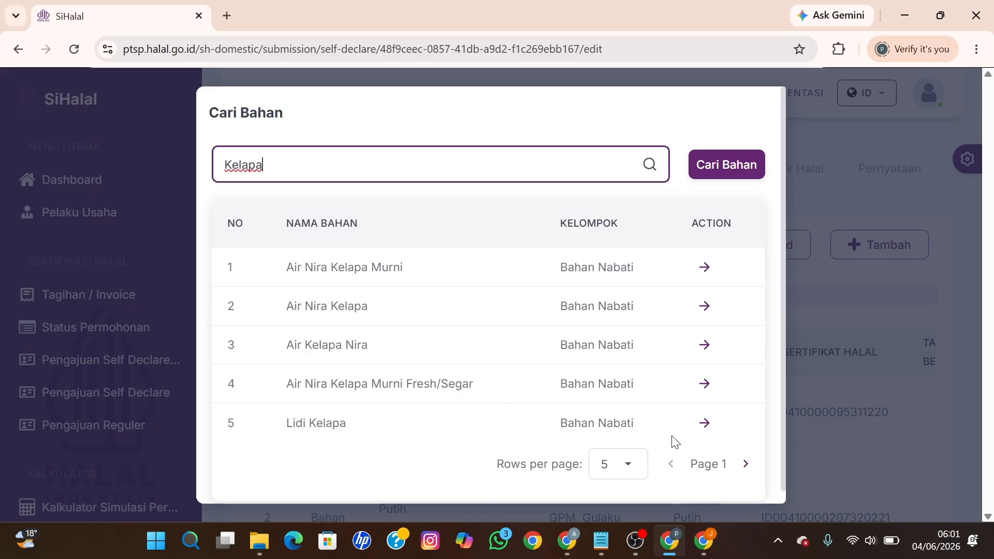
left_click(747, 467)
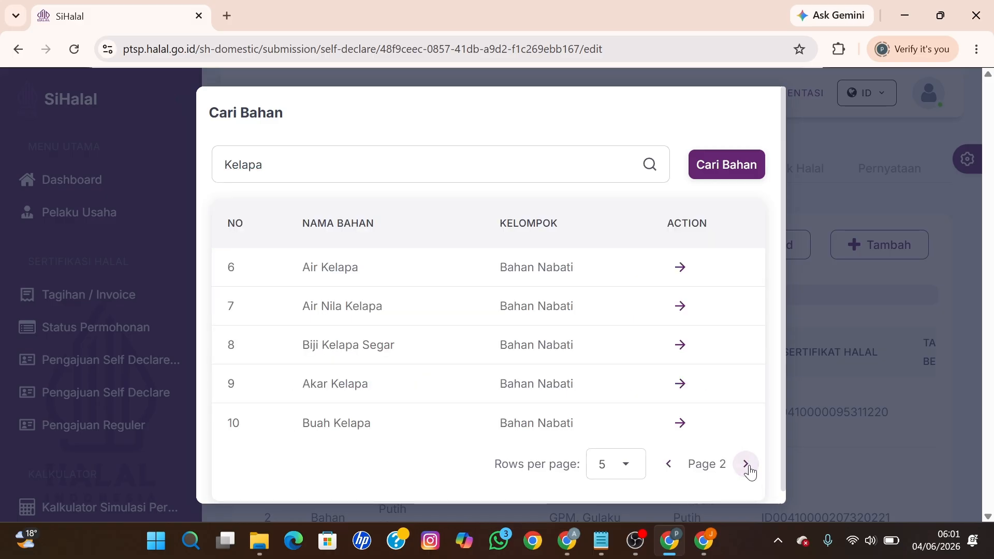
Step: Add Buah Kelapa to the list with Jenis Bahan set to Bahan
left_click(680, 423)
left_click(372, 327)
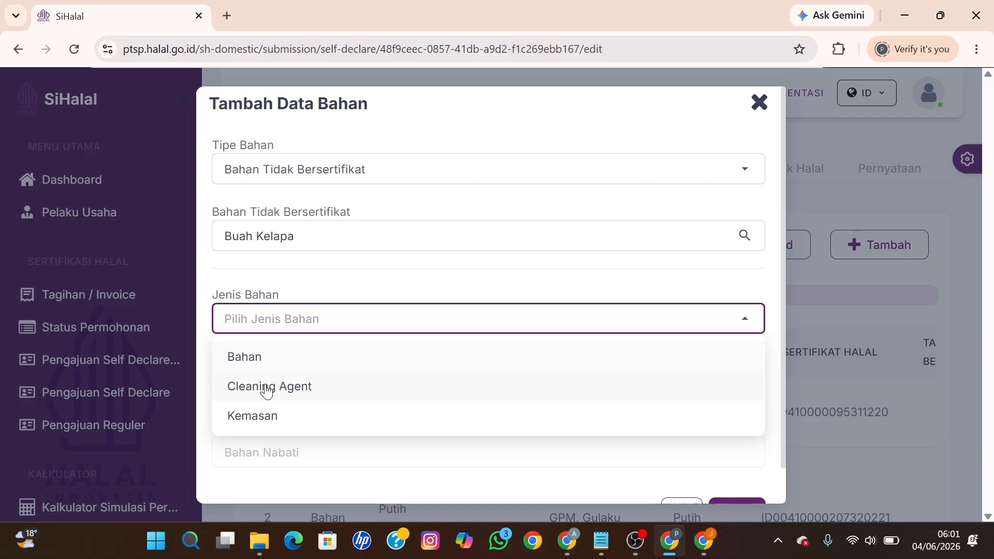
left_click(245, 357)
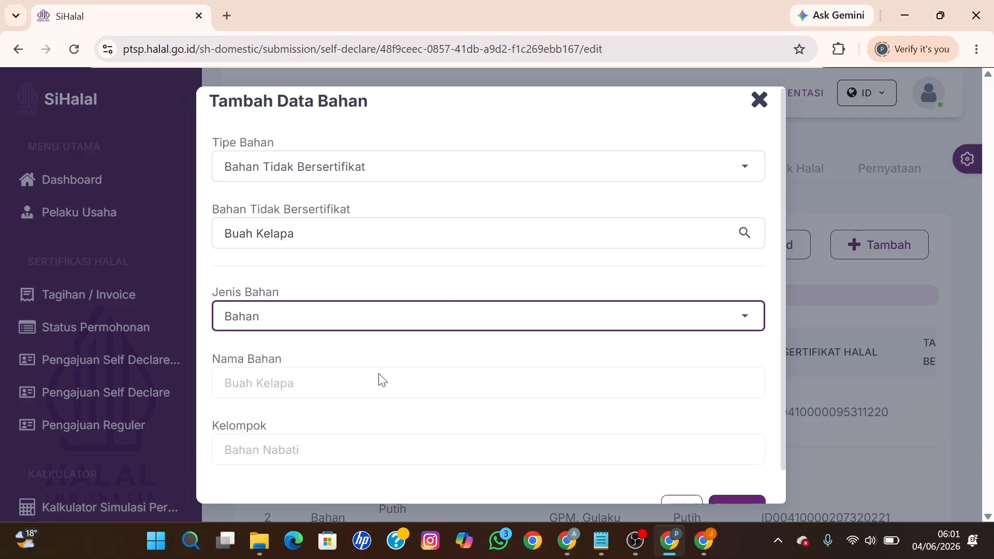
scroll(572, 435, "down", 1)
left_click(728, 485)
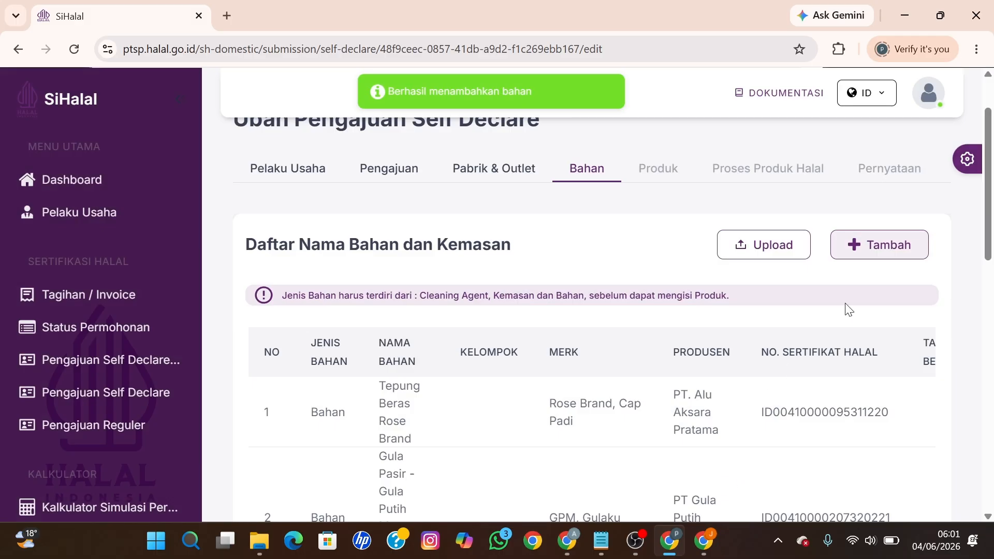
Step: Start a new Bahan Tidak Bersertifikat ingredient and search 'Daun Pisan', returning to the previous results page
left_click(878, 259)
left_click(377, 218)
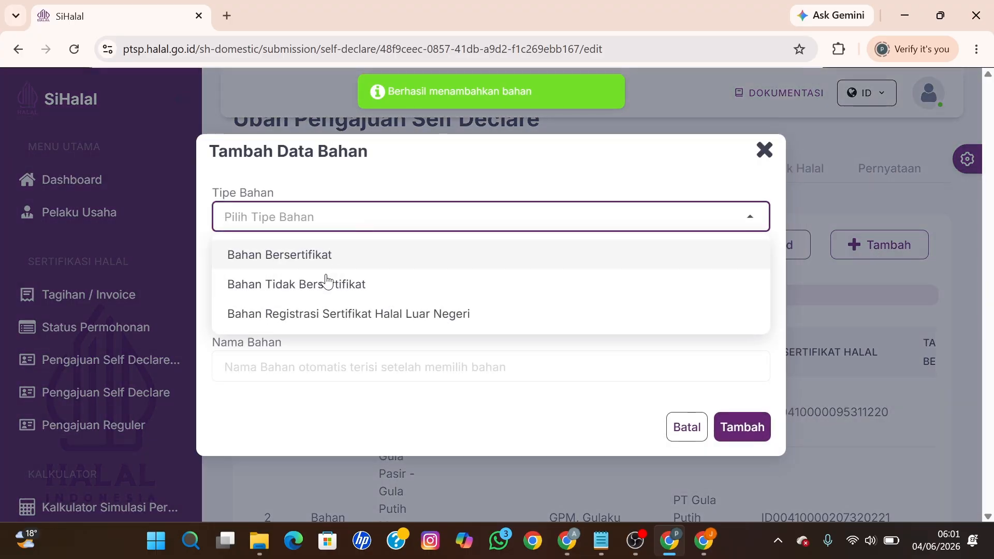
left_click(324, 282)
left_click(312, 238)
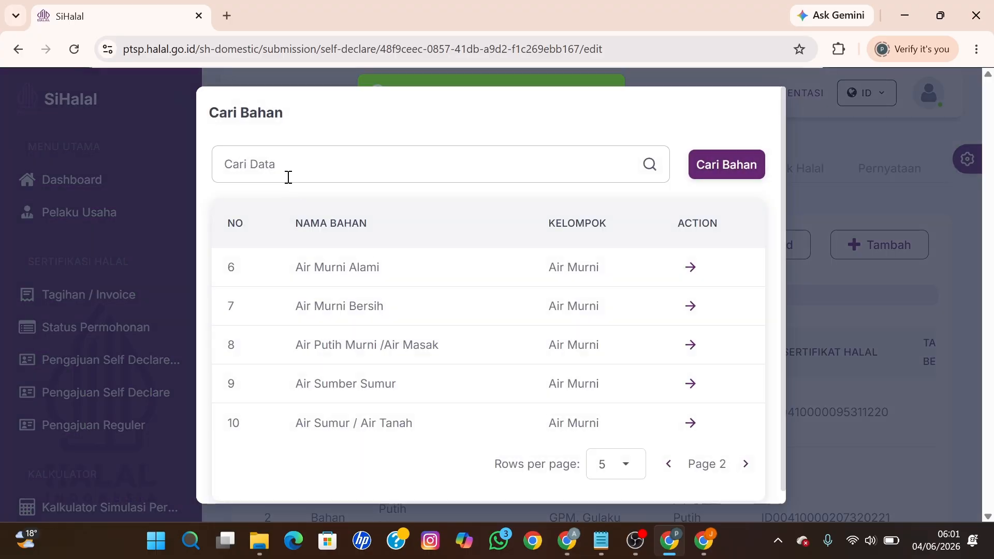
left_click(287, 170)
type("Daun Pisang")
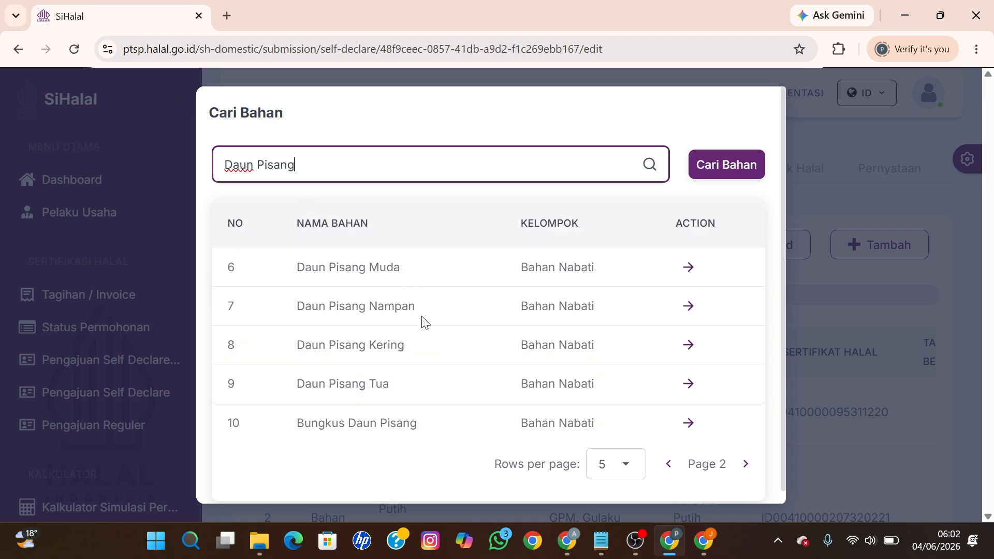
left_click(666, 465)
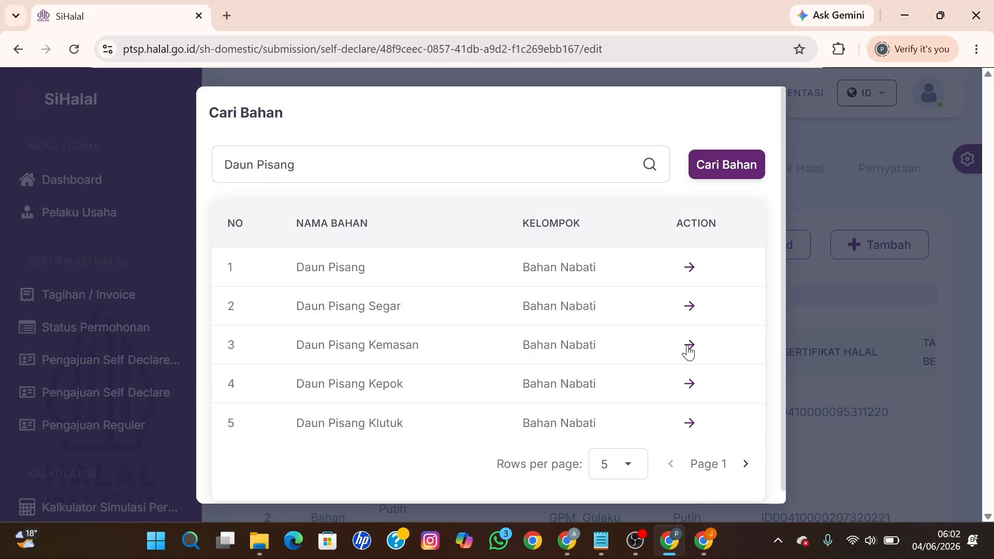
Step: Add Daun Pisang Segar to the list with Jenis Bahan set to Bahan
left_click(693, 310)
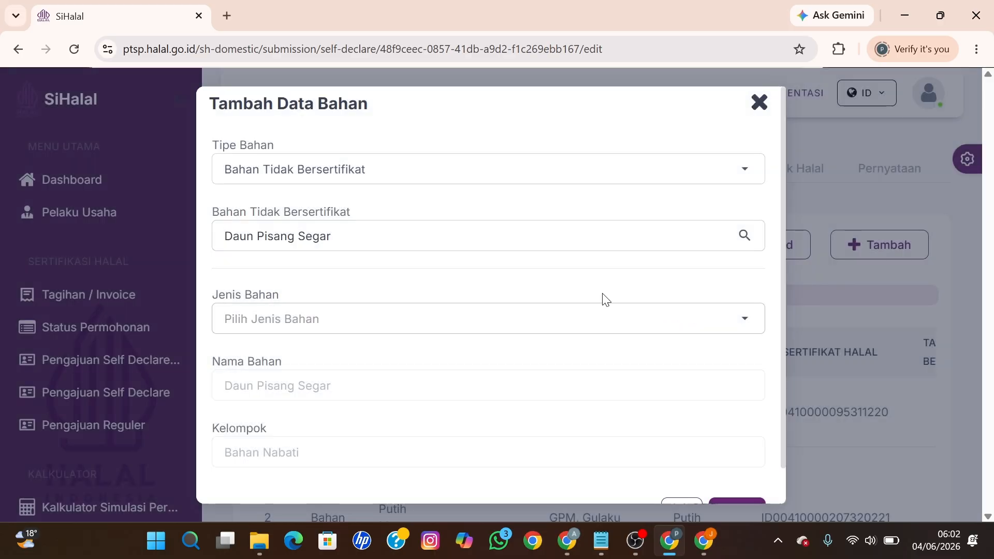
left_click(381, 322)
left_click(303, 372)
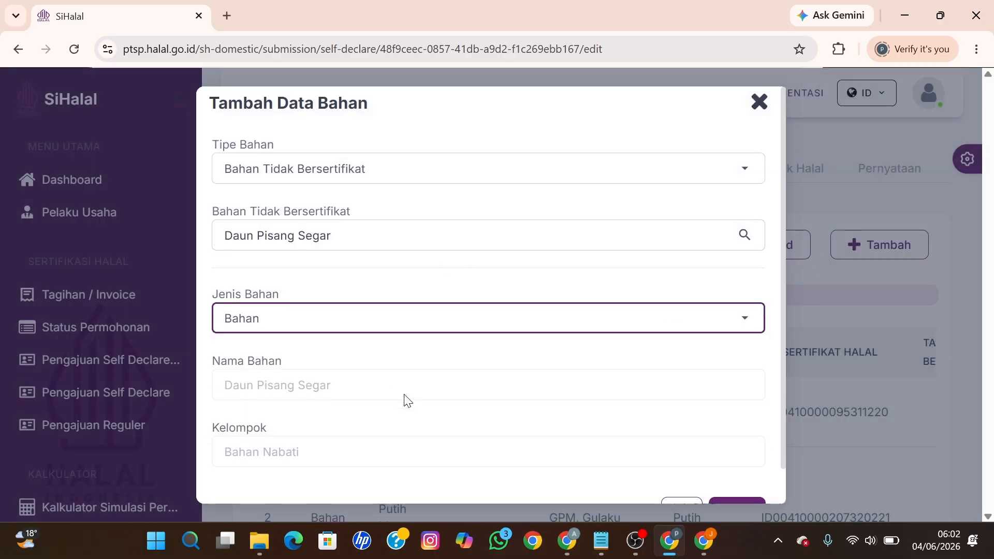
scroll(694, 473, "down", 3)
left_click(717, 474)
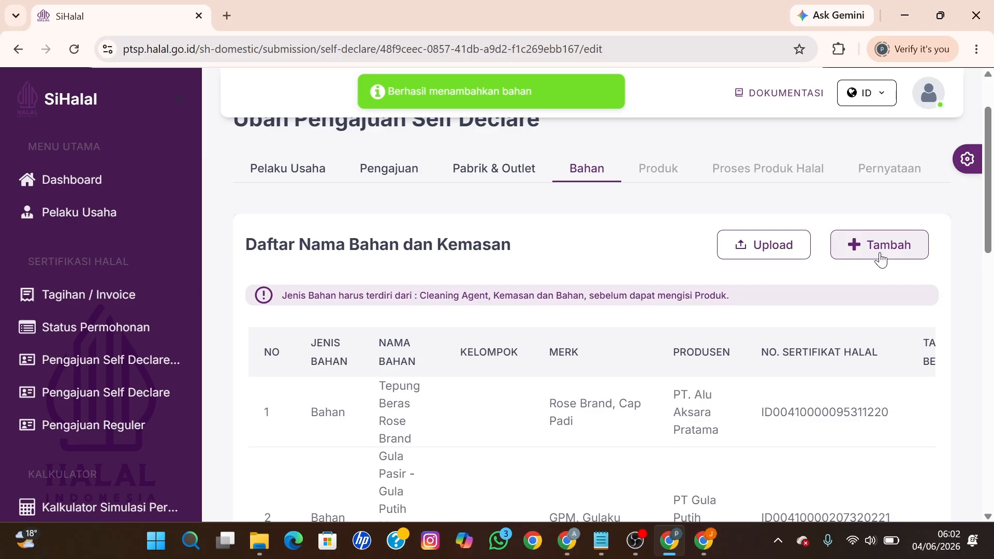
Step: Start a new Bahan Tidak Bersertifikat ingredient and show page 2 of the search results
left_click(880, 253)
left_click(554, 219)
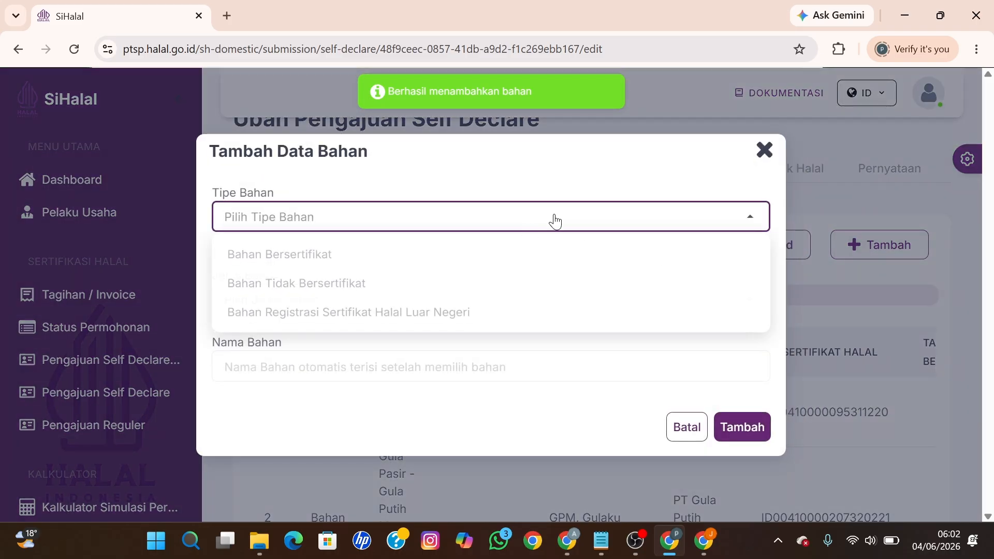
left_click(393, 285)
left_click(326, 237)
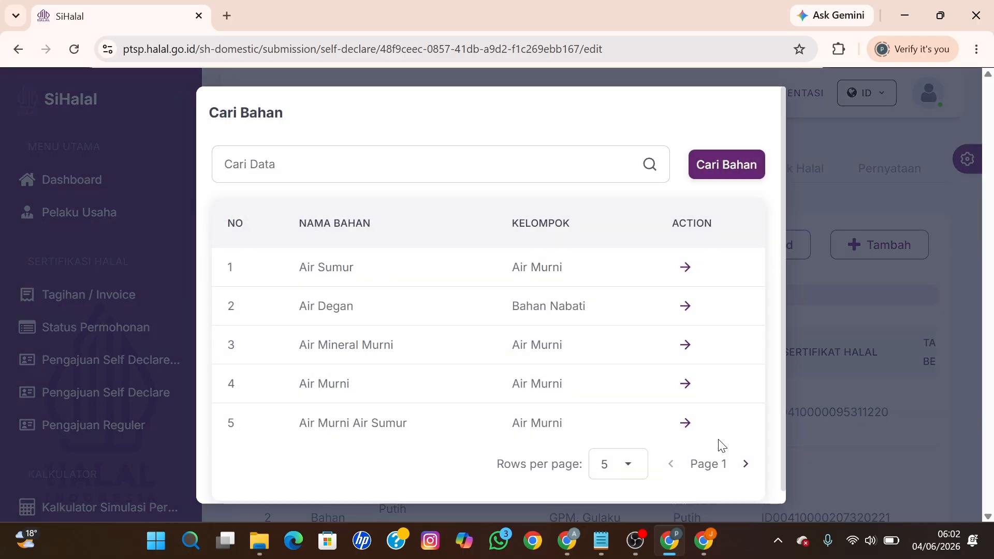
left_click(746, 464)
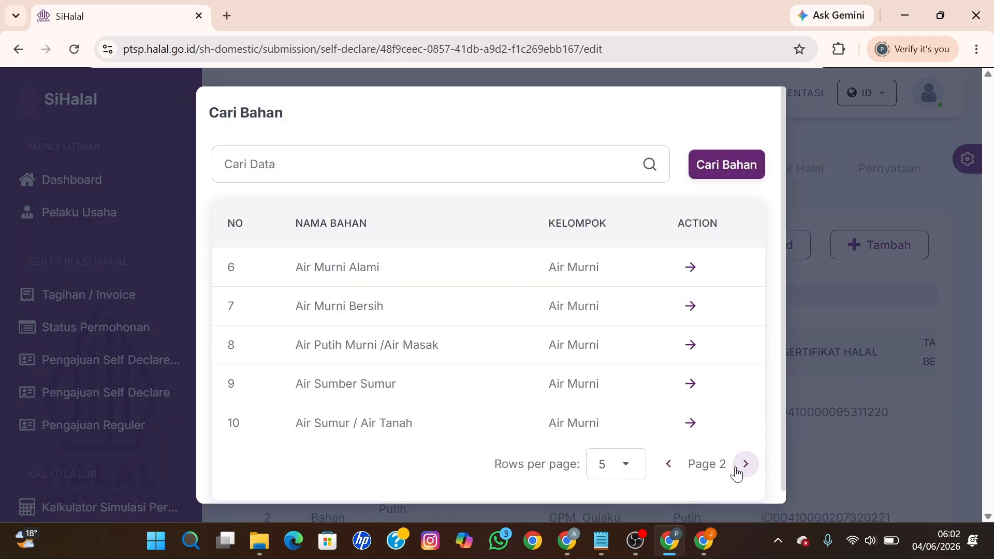
Step: Add Air Putih Murni /Air Masak as a Bahan, then begin another ingredient entry
left_click(688, 345)
left_click(690, 345)
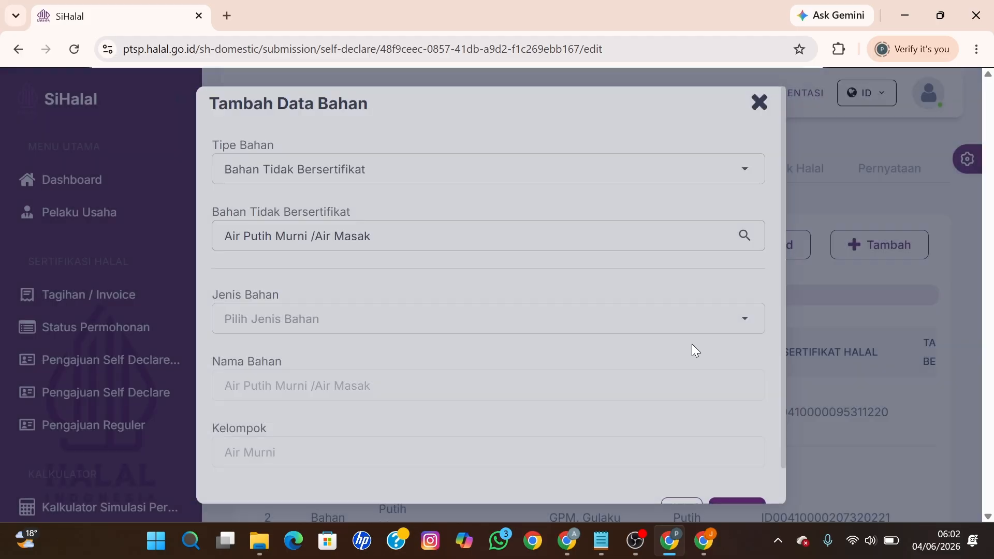
left_click(437, 322)
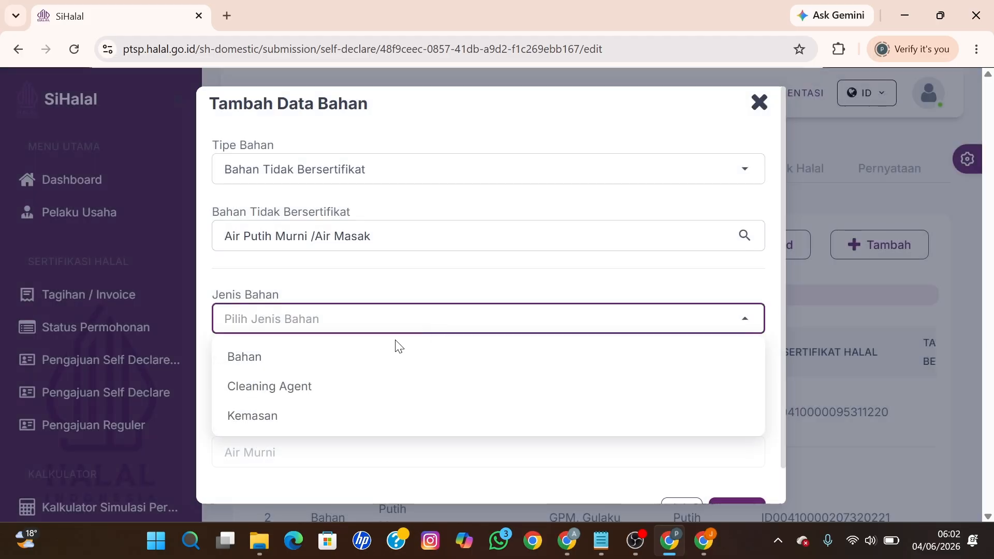
left_click(327, 365)
scroll(492, 386, "down", 1)
left_click(749, 484)
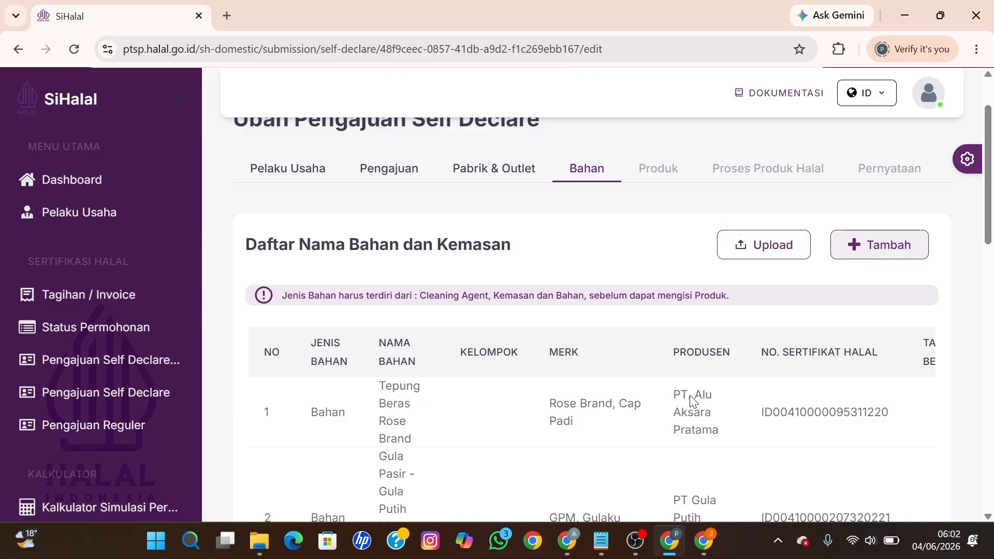
left_click(861, 255)
left_click(307, 222)
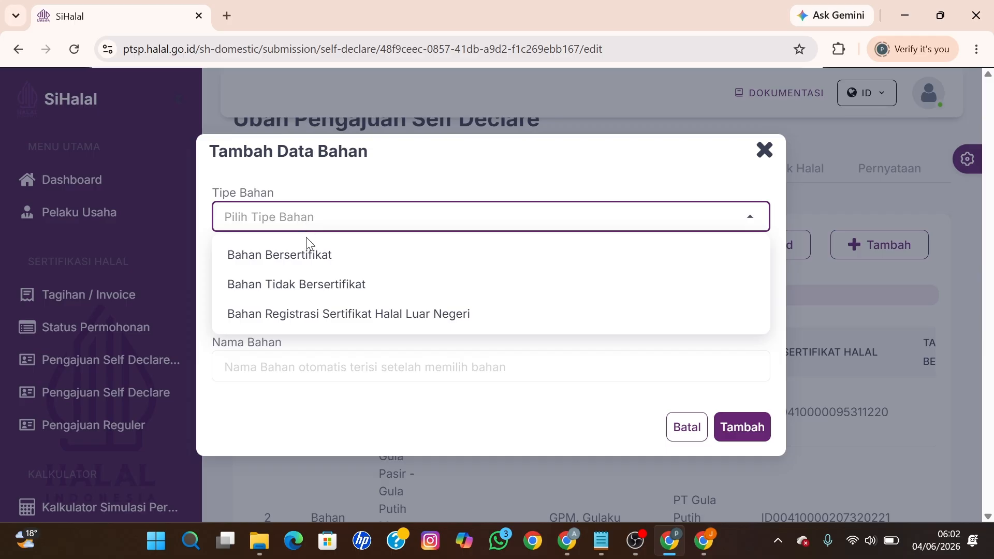
Step: Search uncertified materials for 'Plastik' and save PLASTIK KEMASAN with Jenis Bahan Kemasan
left_click(299, 284)
left_click(287, 248)
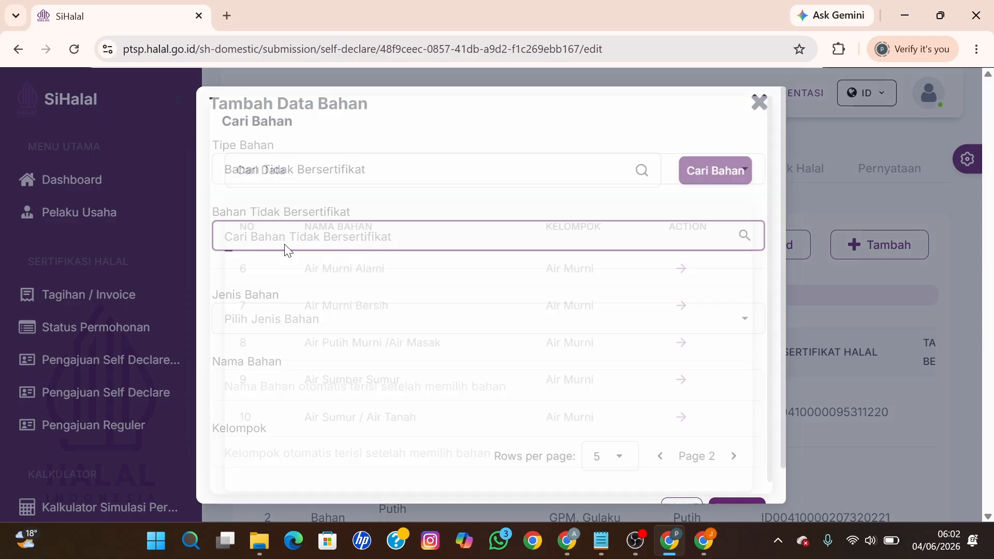
type("Pla")
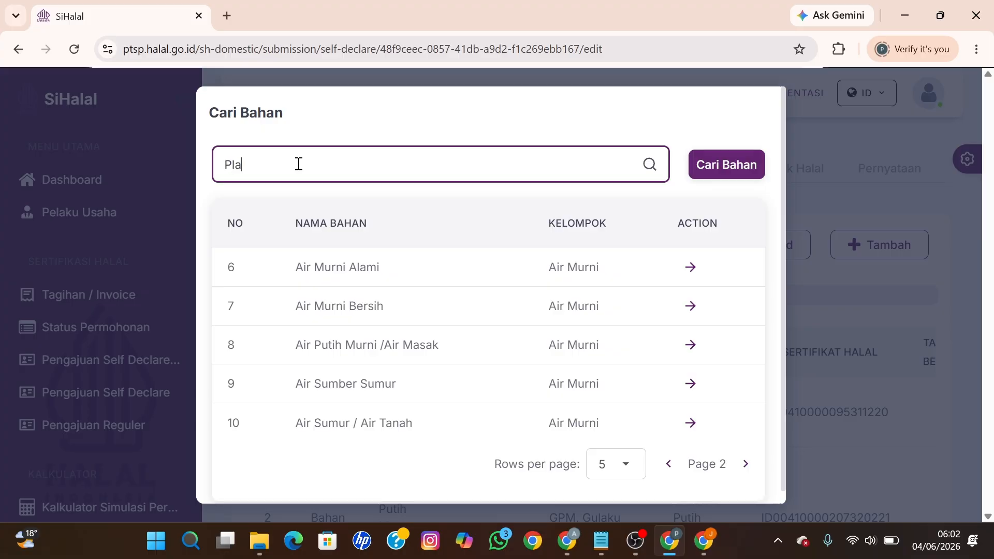
type("stik")
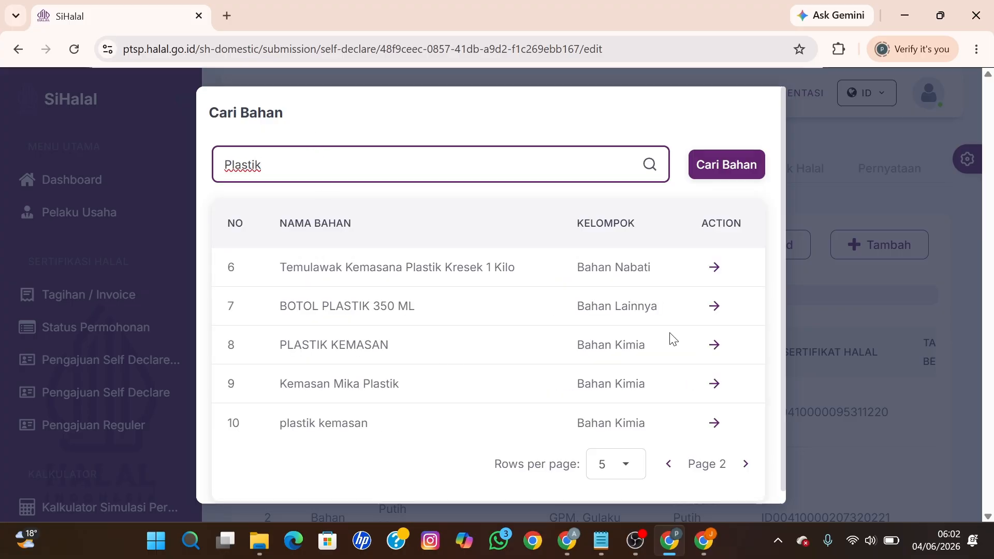
left_click(715, 346)
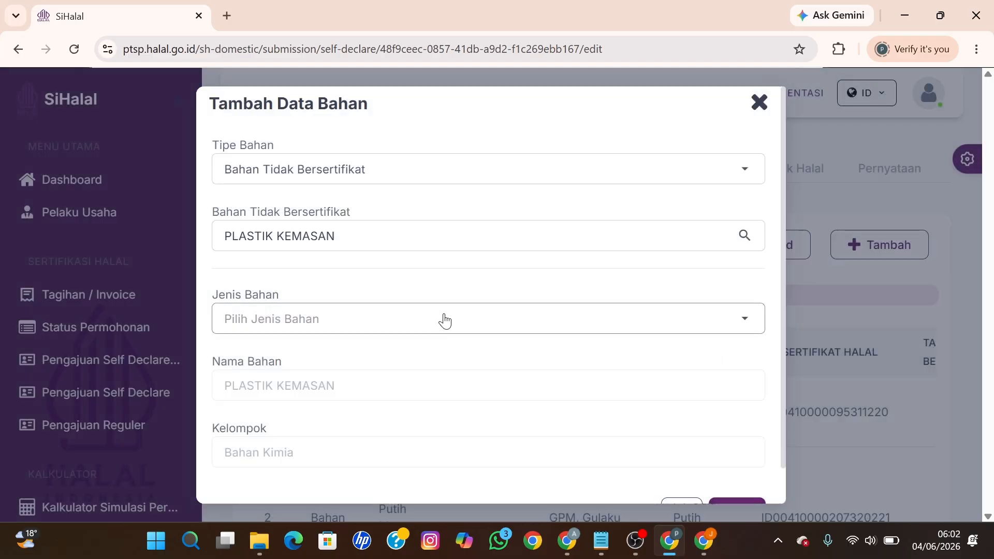
left_click(443, 320)
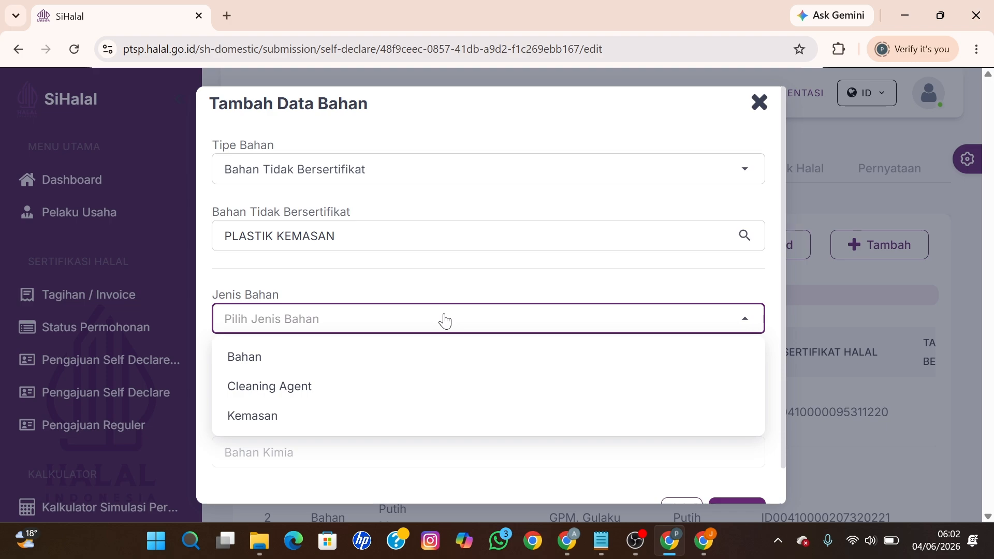
left_click(290, 421)
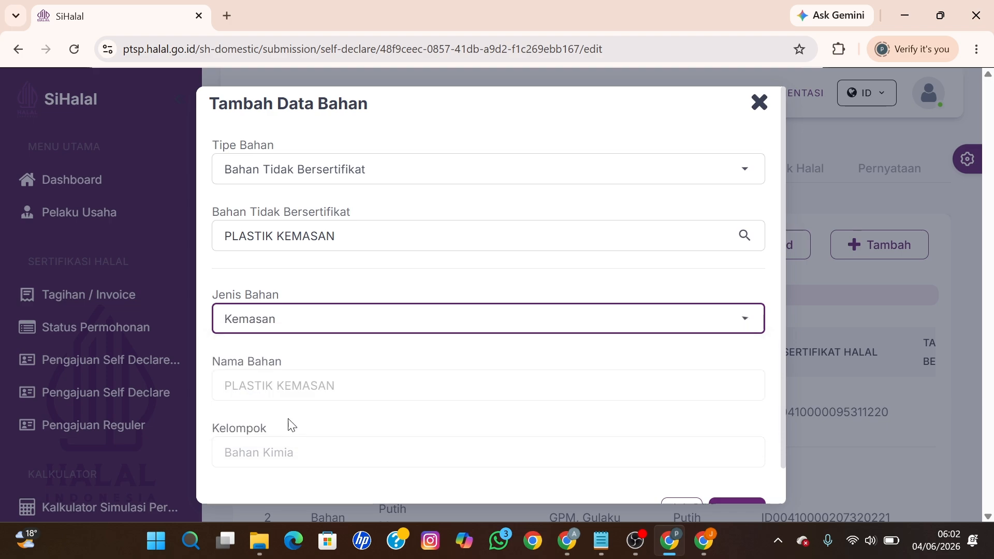
scroll(673, 456, "down", 1)
left_click(734, 474)
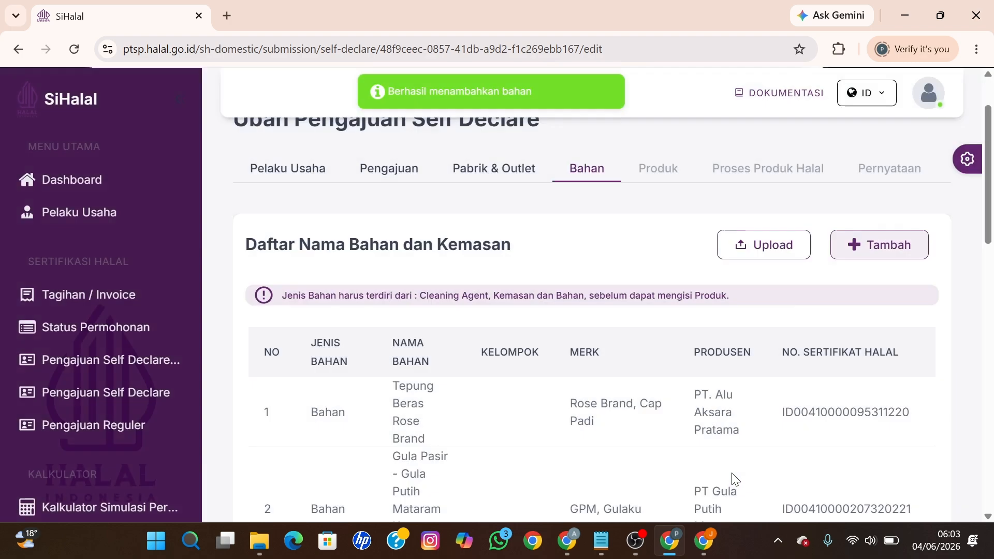
Step: Start a new ingredient of type Bahan Bersertifikat and search for 'Mama Lemon'
left_click(861, 247)
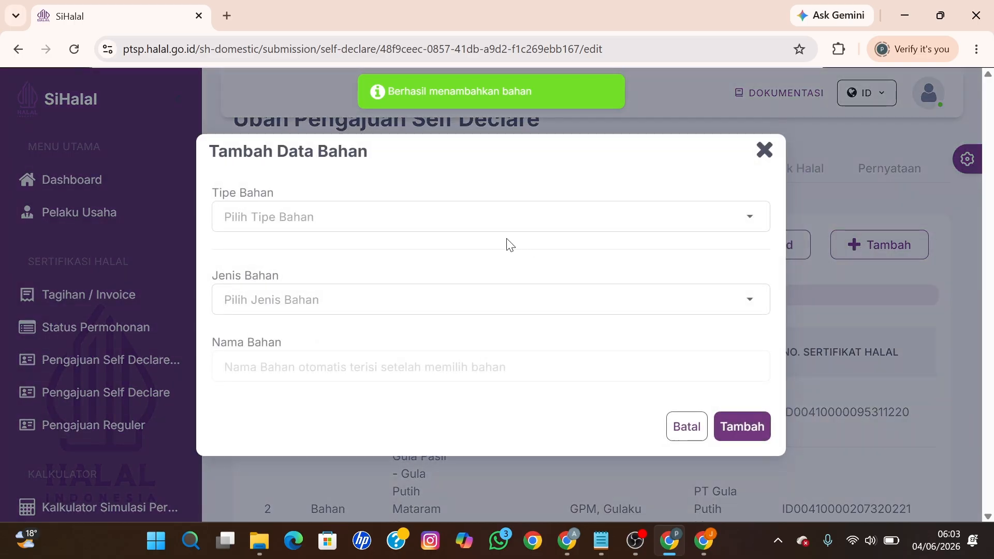
left_click(406, 216)
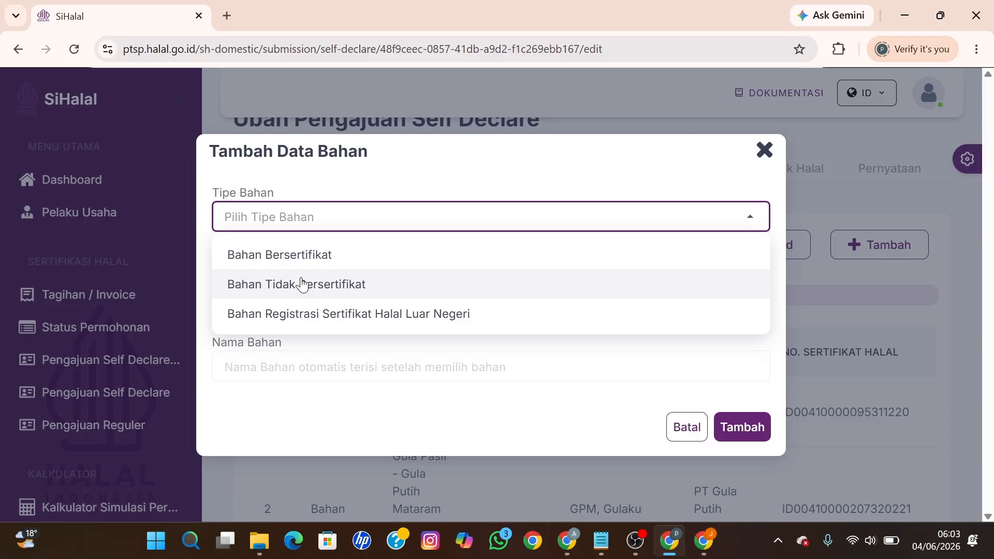
left_click(302, 284)
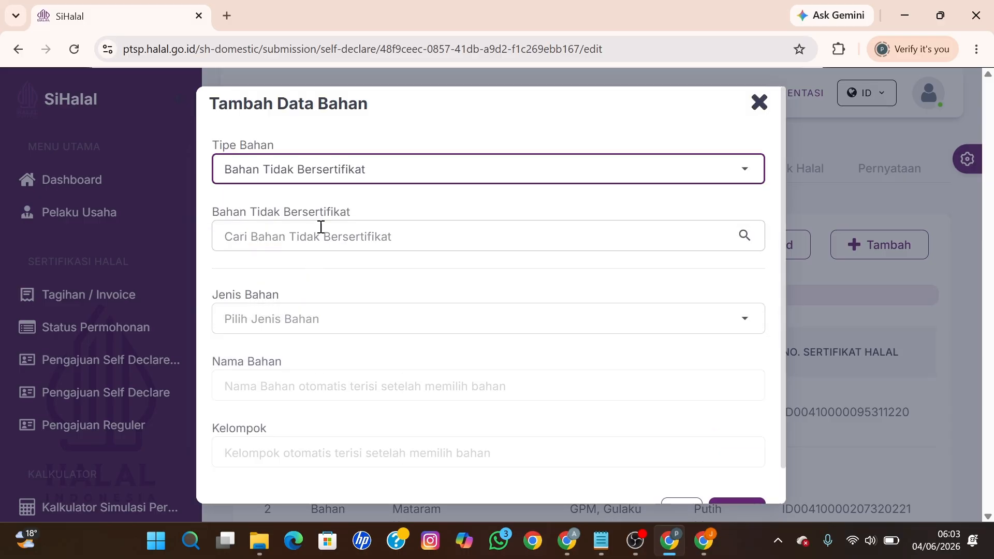
left_click(326, 170)
left_click(285, 217)
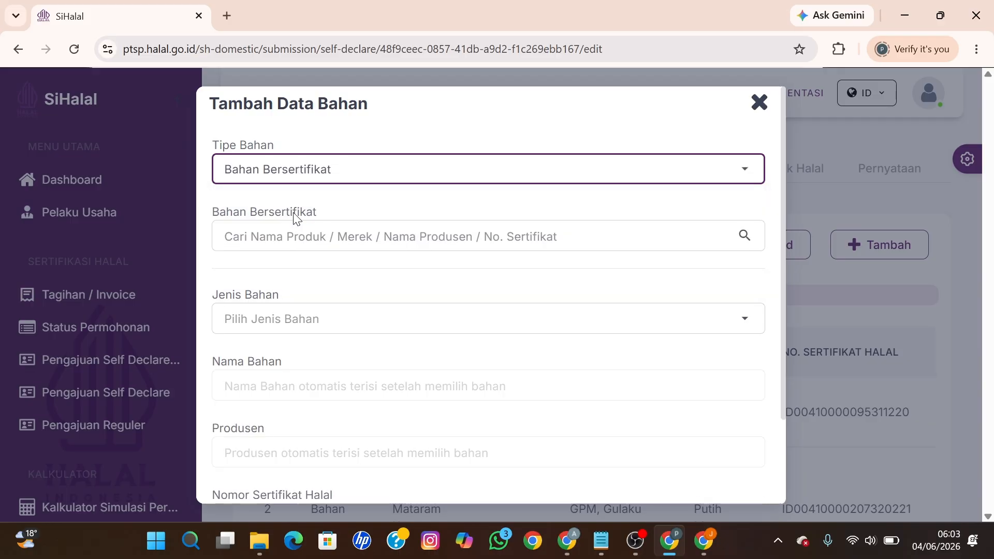
left_click(295, 233)
left_click(288, 161)
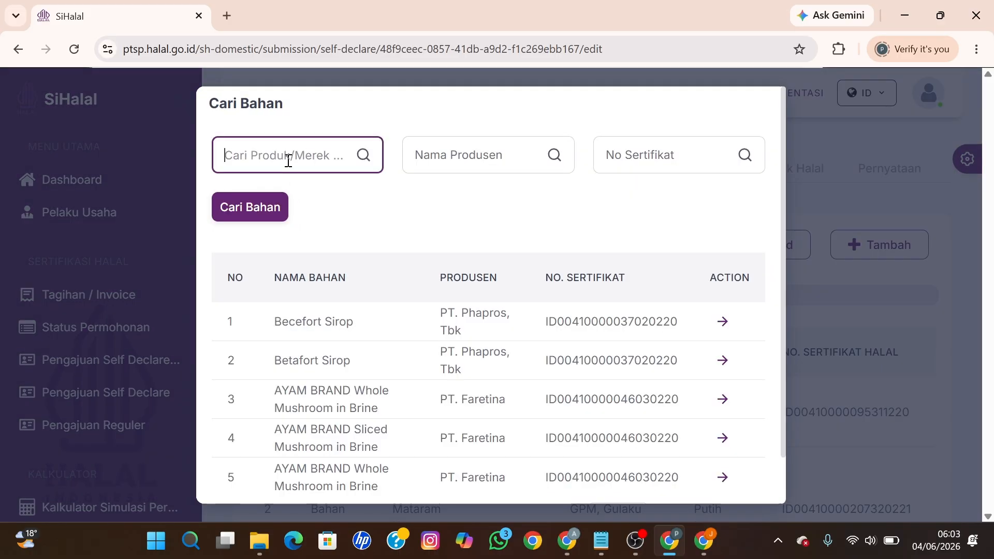
type("Mama Lemon")
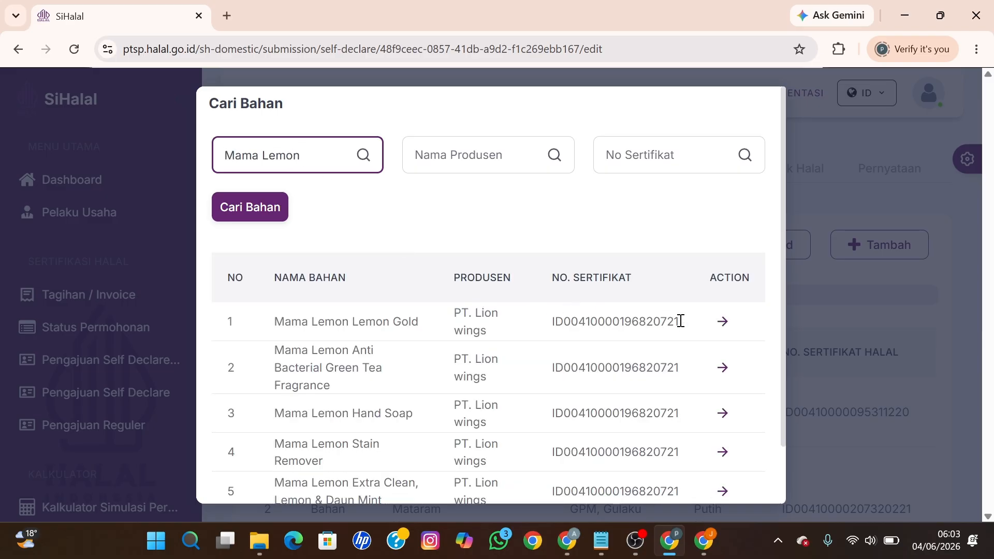
Step: Pick Mama Lemon Lemon Gold, set its Jenis Bahan to Cleaning Agent, and save it
left_click(722, 321)
left_click(465, 329)
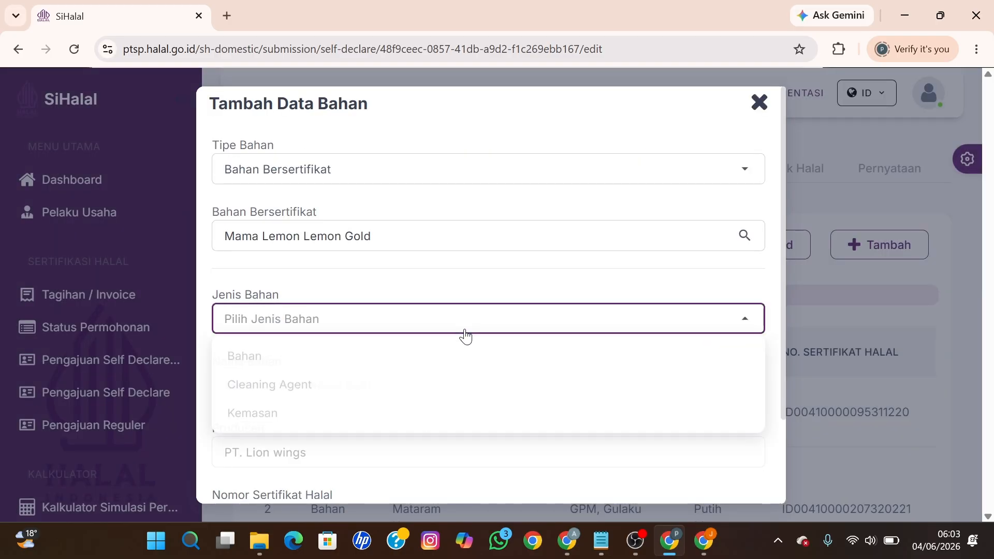
left_click(351, 386)
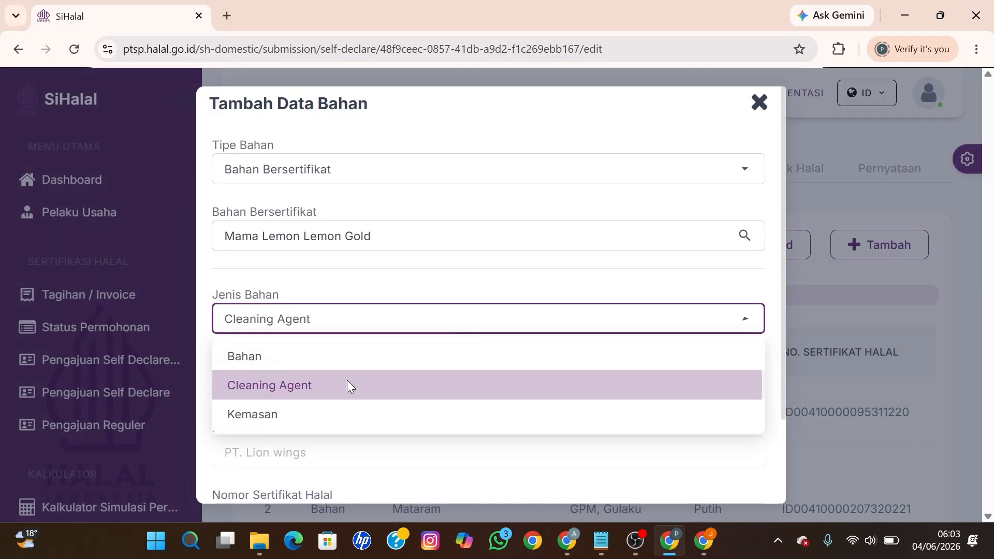
scroll(551, 401, "down", 2)
left_click(737, 475)
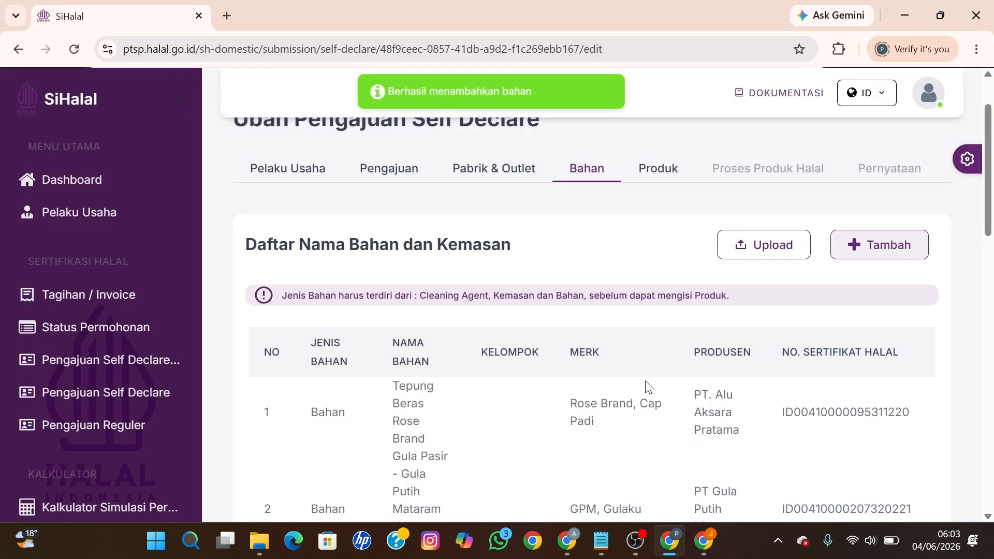
scroll(651, 388, "down", 3)
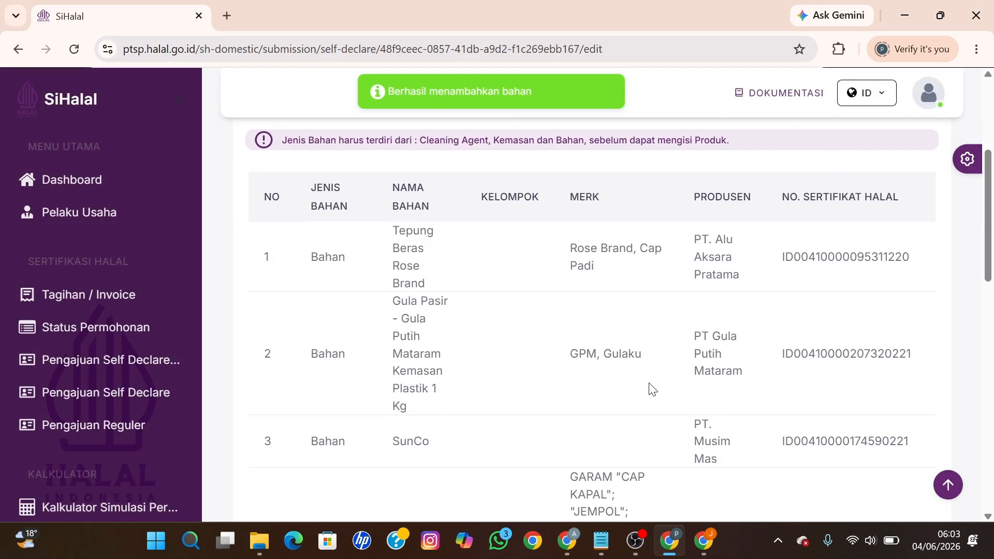
scroll(651, 387, "down", 2)
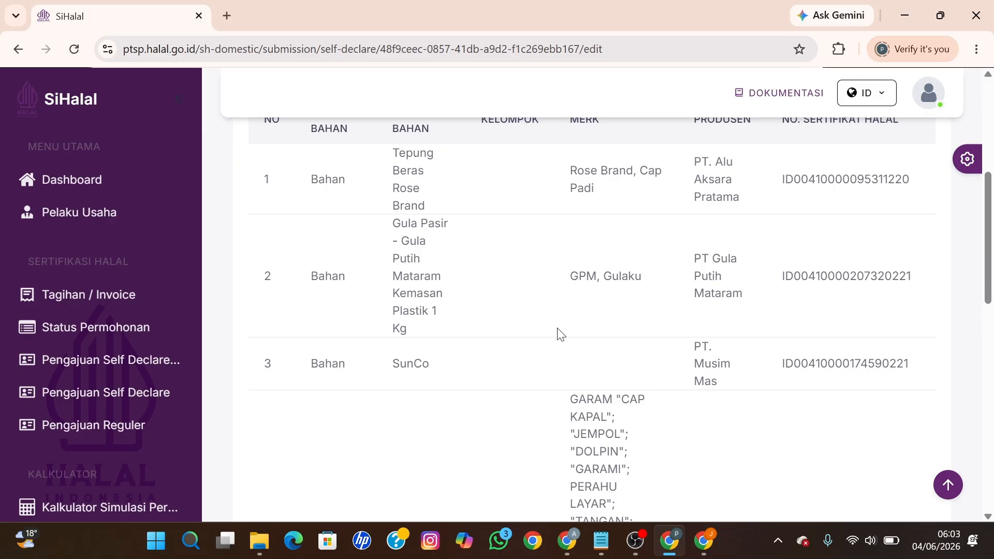
scroll(558, 334, "down", 10)
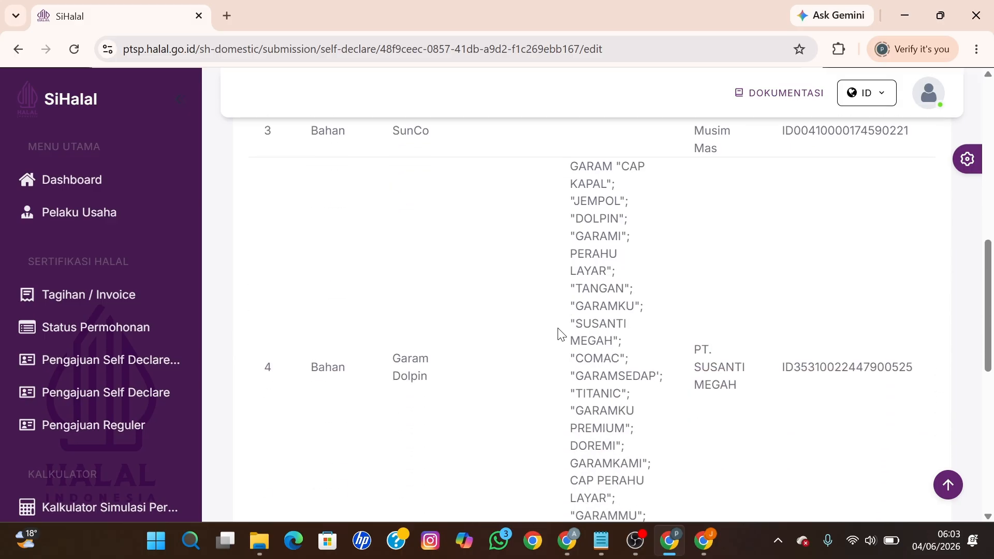
Step: Start a new product in the Produk section, classified Kedai makanan in both choices
scroll(559, 334, "up", 10)
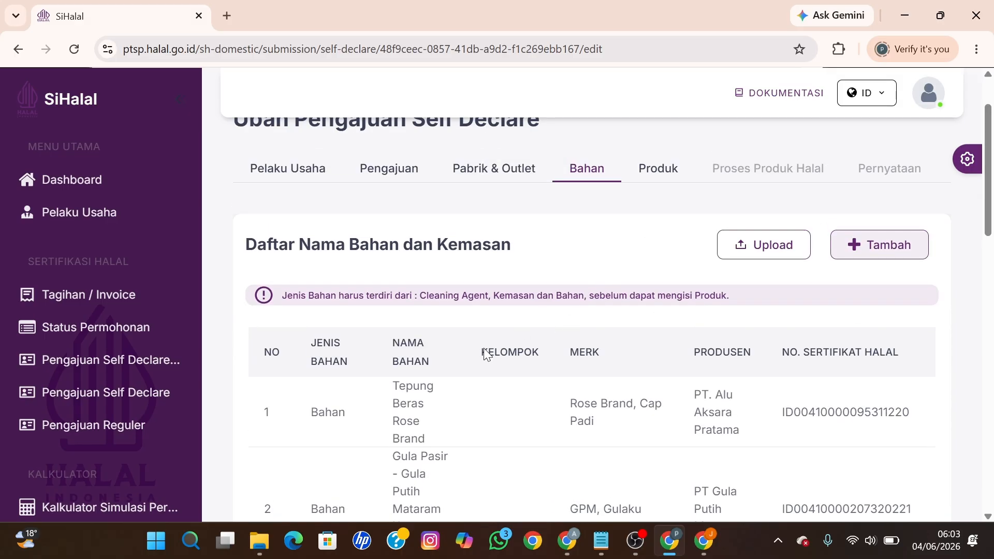
left_click(655, 182)
scroll(559, 318, "down", 3)
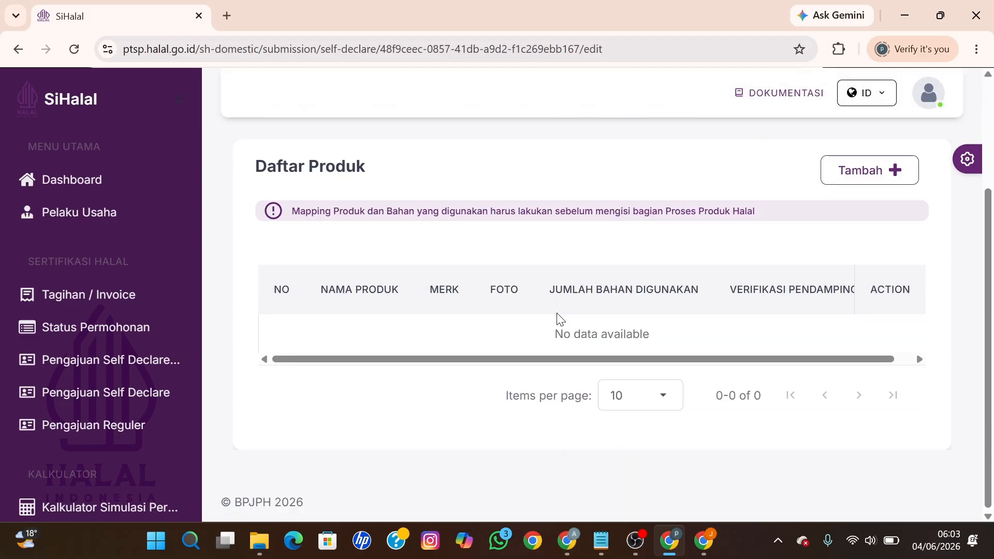
left_click(882, 172)
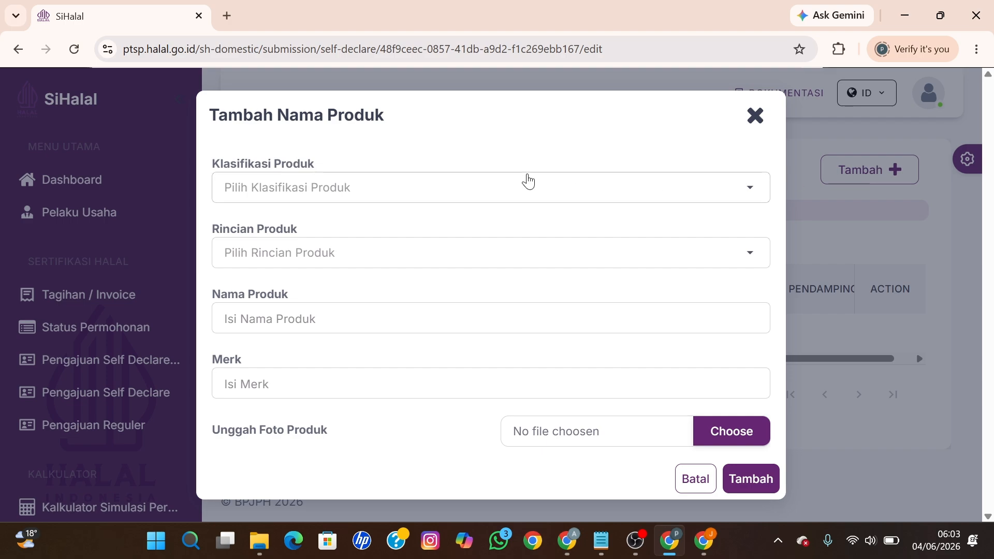
left_click(510, 183)
left_click(297, 286)
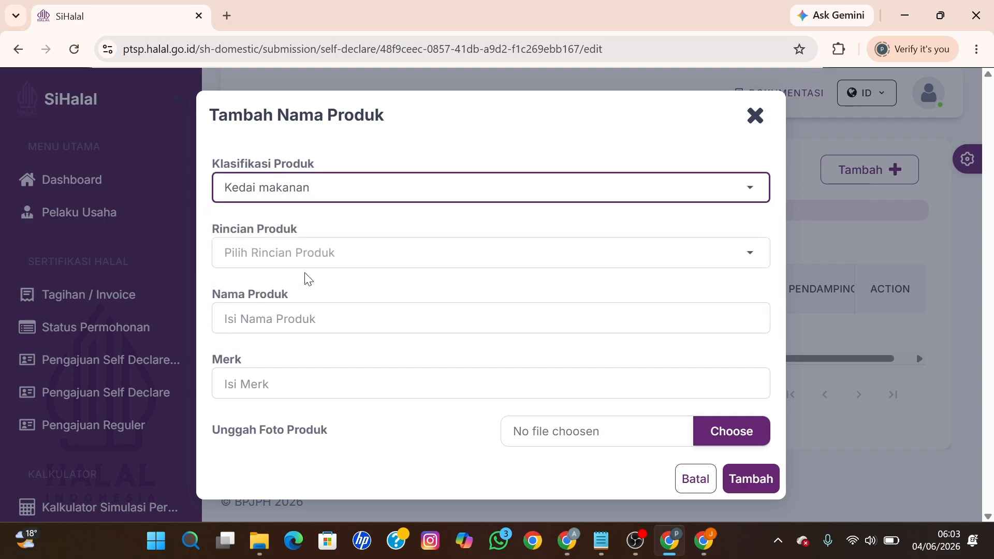
left_click(300, 257)
left_click(281, 289)
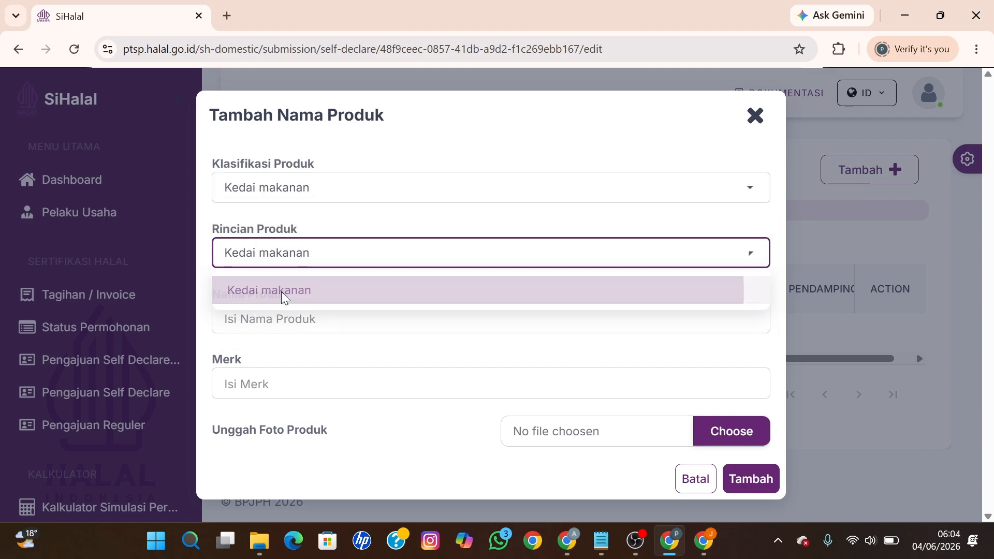
Step: Enter the product name Lapek Bugih and the brand Dapua tek Juh
left_click(264, 317)
type("Lapek Ibugih")
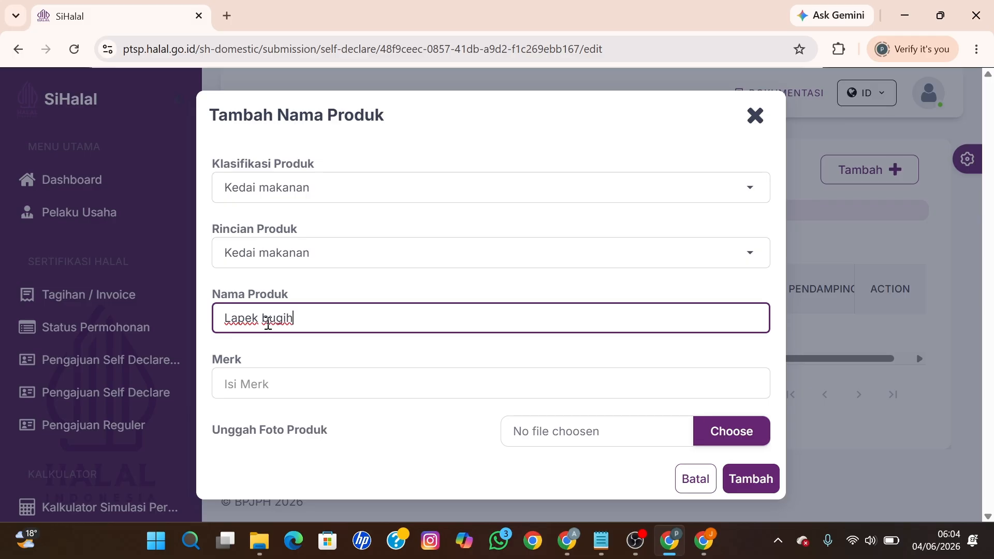
key("BackSpace")
type("B")
left_click(266, 383)
type("D")
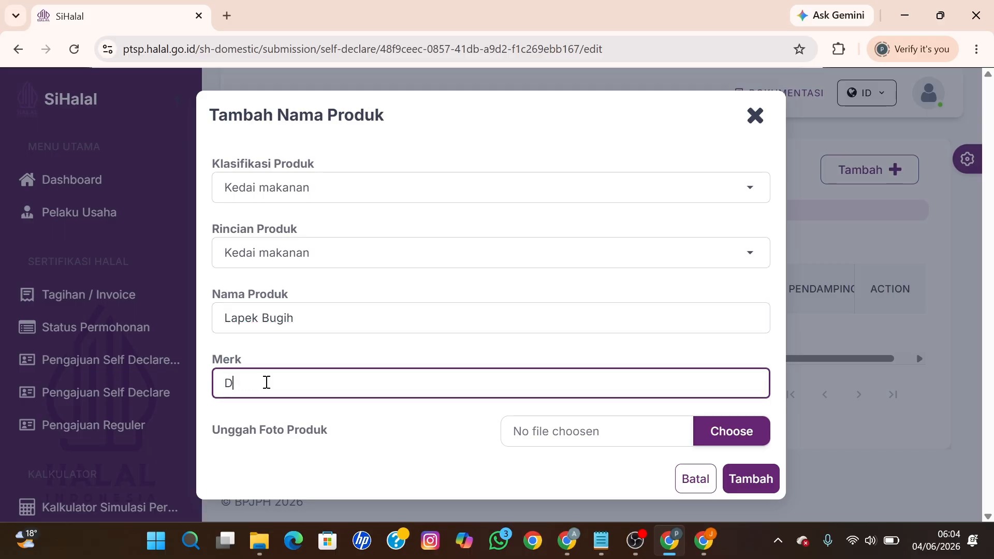
type("apua Tek Juh")
key("Return")
Step: Attach the produk photo and save Lapek Bugih to the product list
scroll(571, 423, "down", 1)
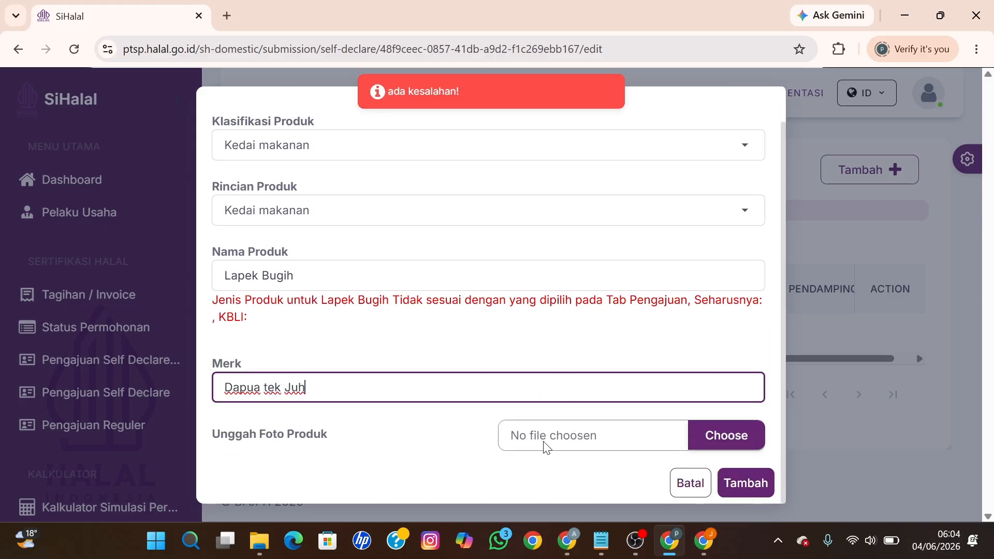
left_click_drag(258, 324, 222, 302)
left_click(251, 316)
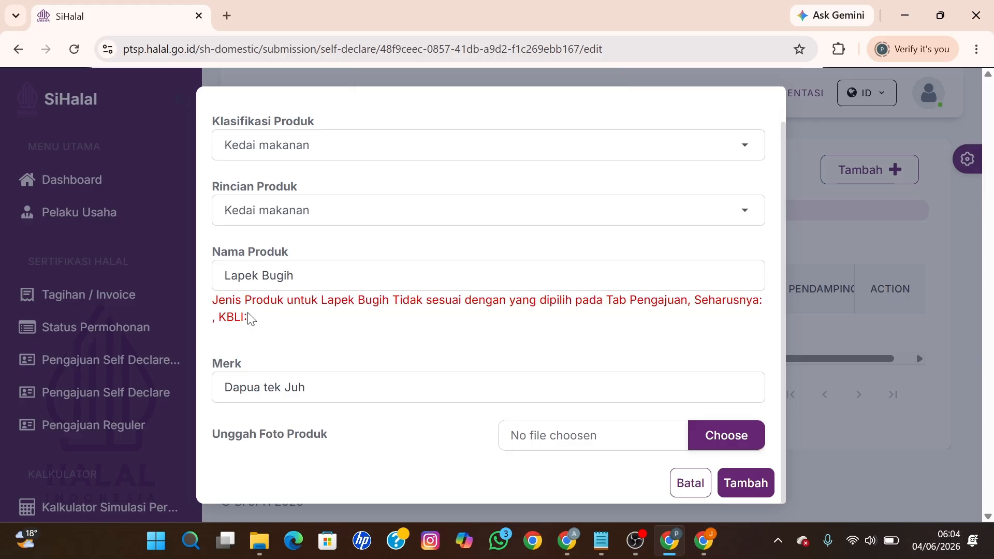
left_click(566, 437)
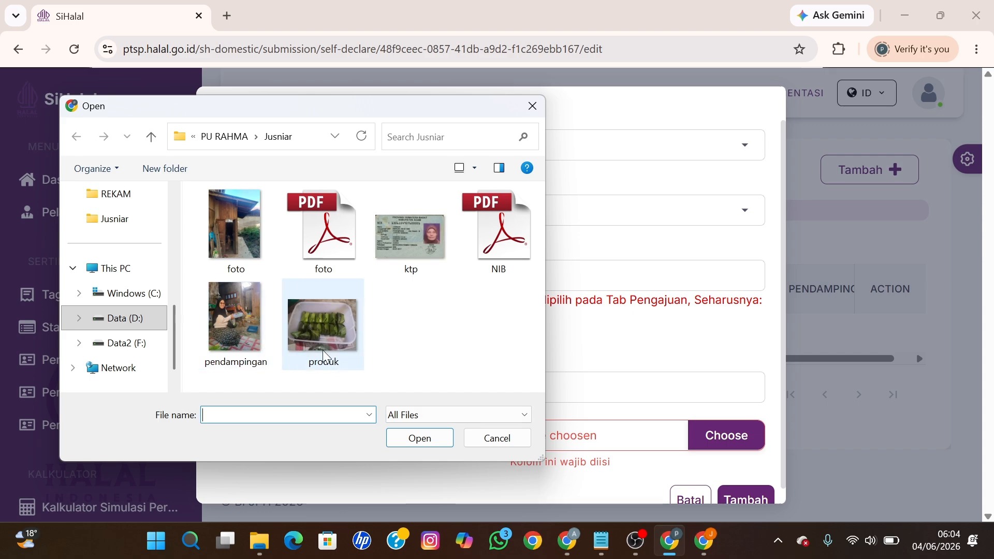
left_click(322, 350)
left_click(418, 437)
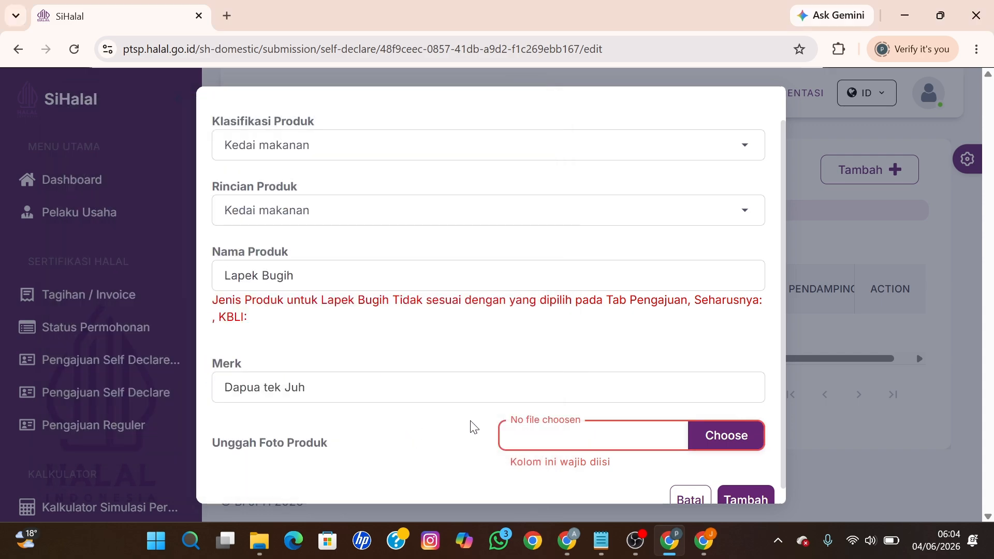
left_click(740, 481)
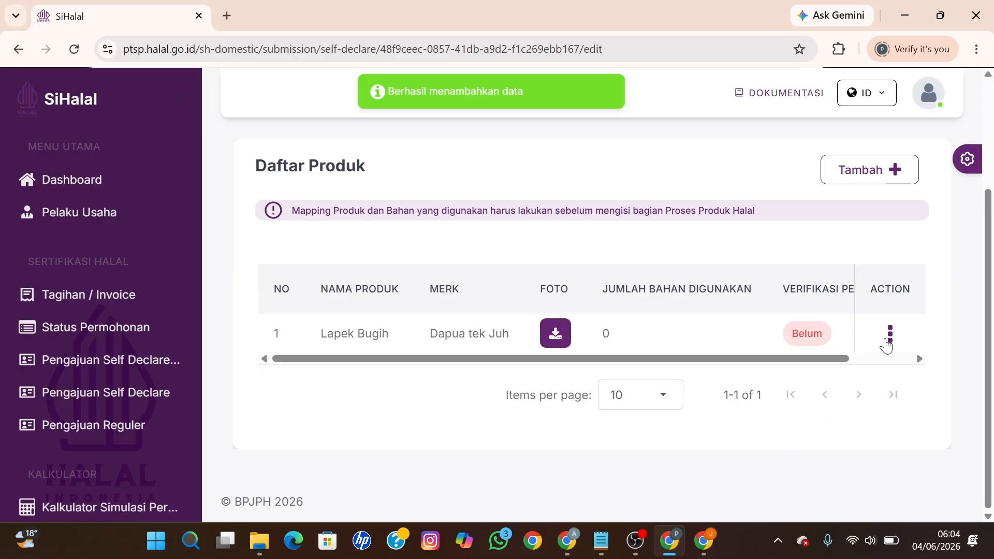
Step: Assign all nine ingredients to Lapek Bugih through Input Bahan with Pilih Semua
left_click(890, 342)
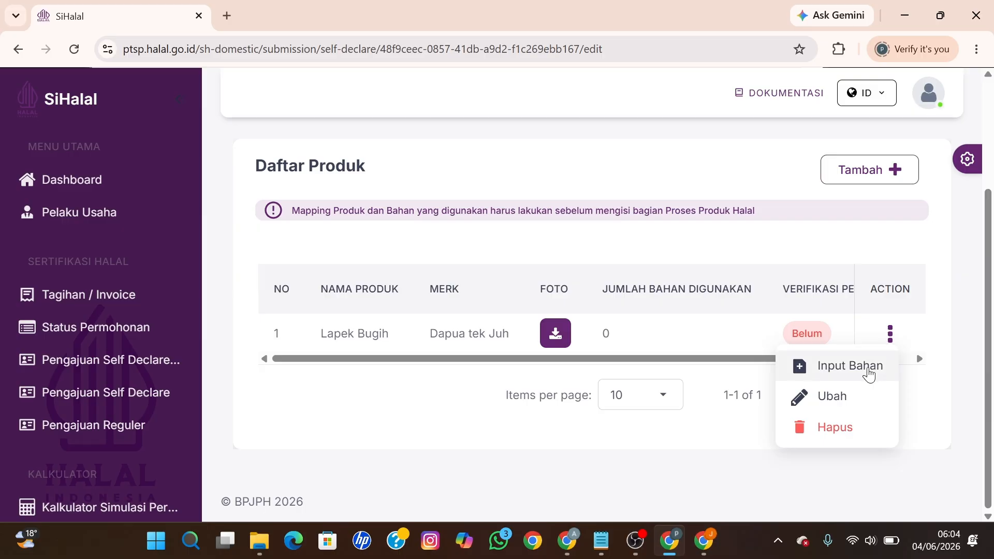
left_click(867, 367)
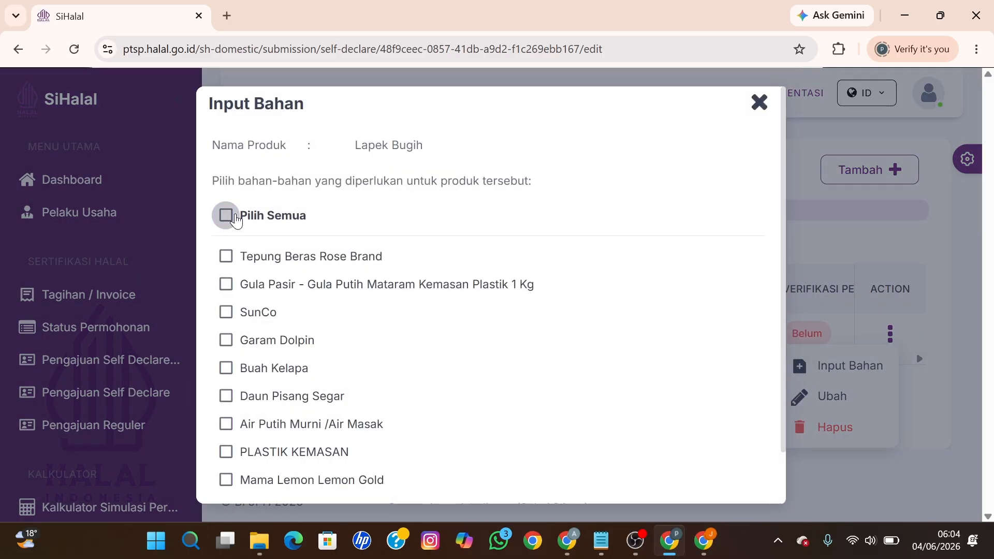
left_click(226, 215)
scroll(570, 419, "down", 1)
left_click(749, 482)
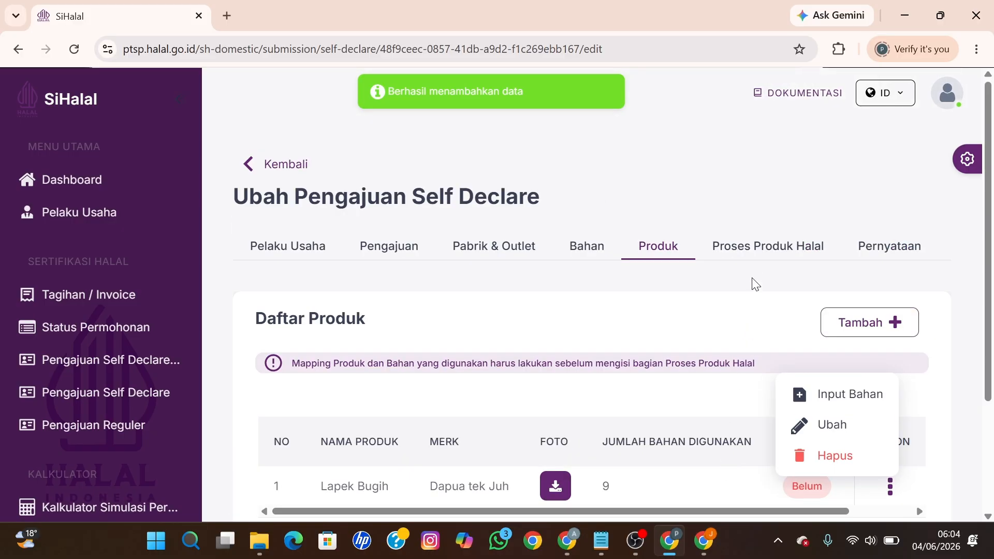
Step: Write the heading 'Langkah Membuat Lapek Bugih' in the Proses Produksi field
left_click(743, 255)
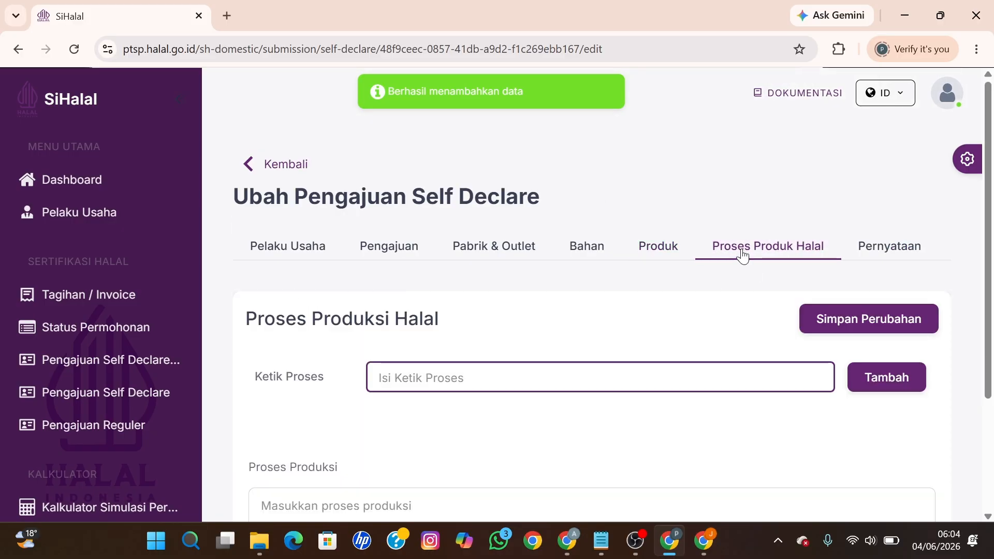
scroll(528, 404, "down", 3)
left_click(413, 352)
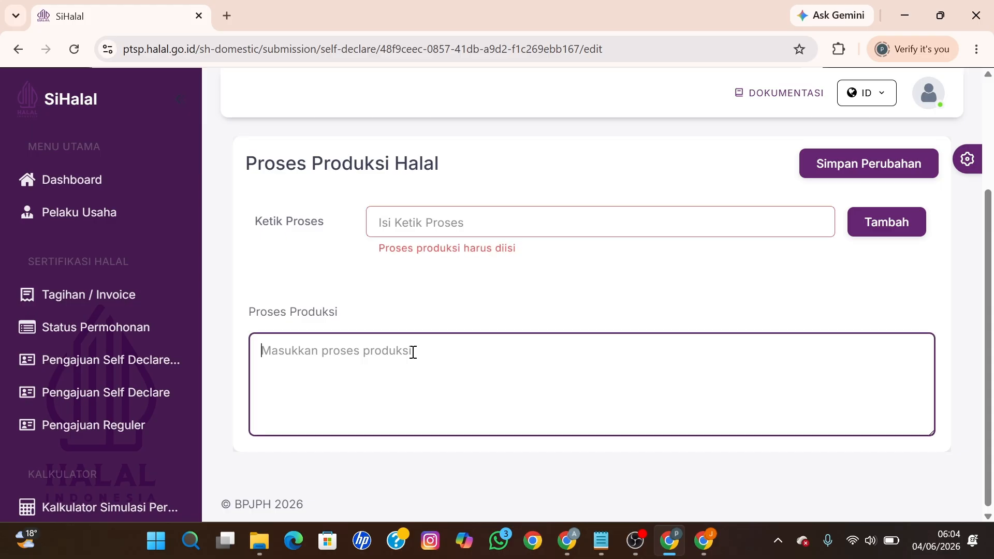
type("Langk")
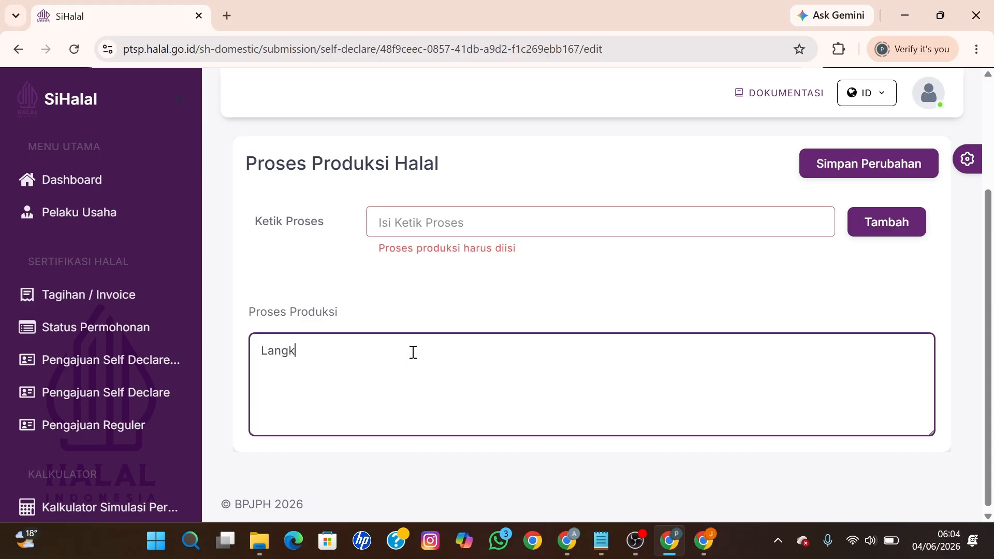
type("ah Membuat ")
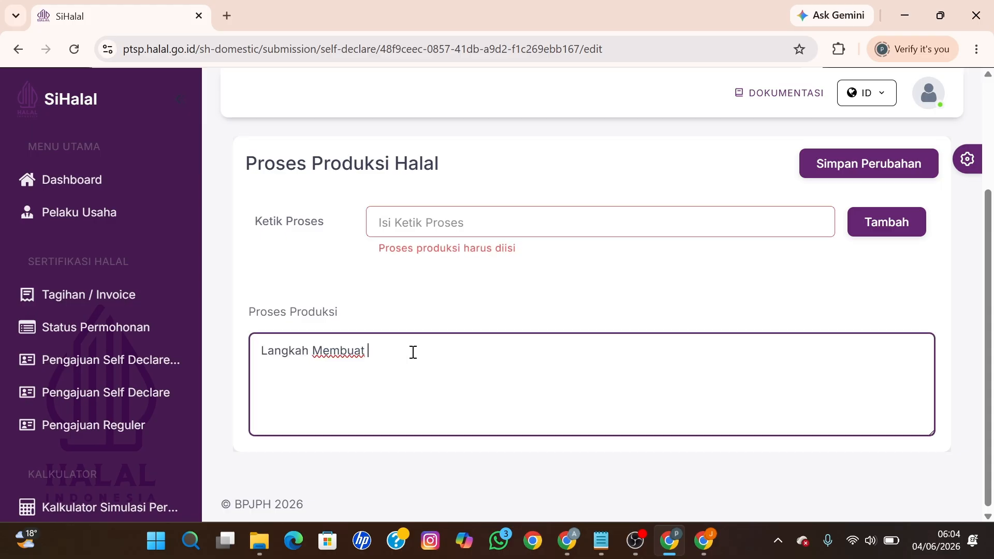
type("Lapek Bu")
key("Return")
key("Return")
Step: Select the full recipe text in the Notepad notes for copying
left_click(600, 541)
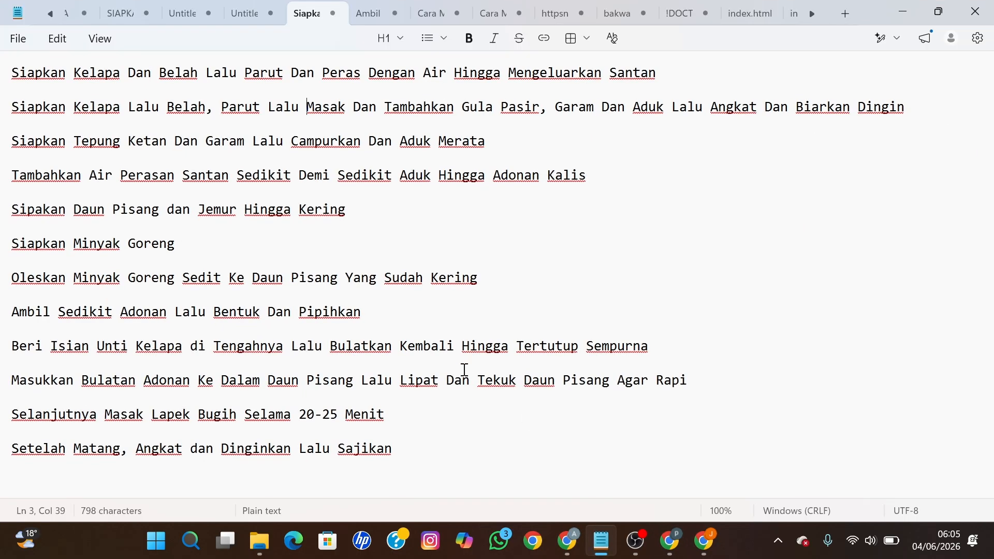
left_click(458, 365)
key("ctrl+a")
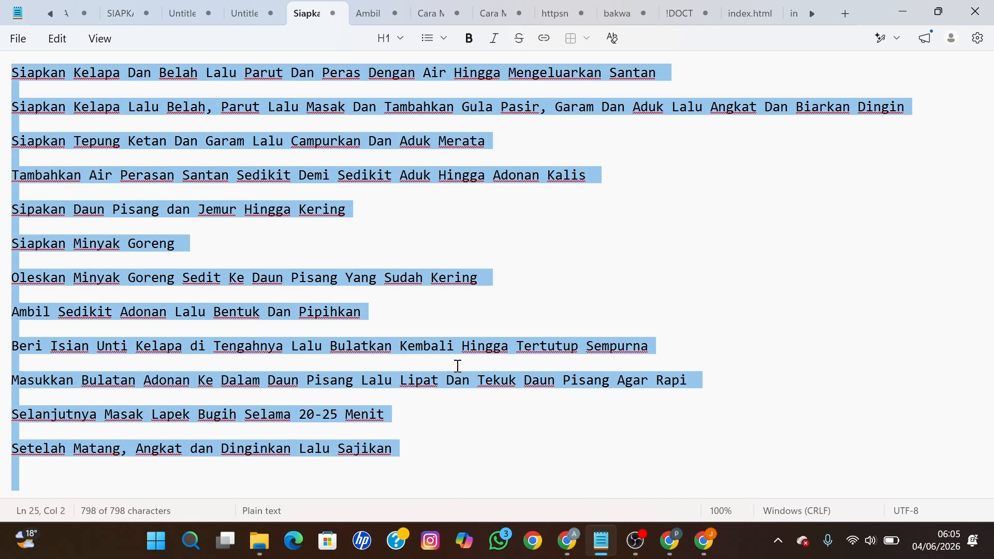
left_click(669, 541)
Step: Paste the recipe steps and number the first two lines '1.' and '2.'
key("ctrl+v")
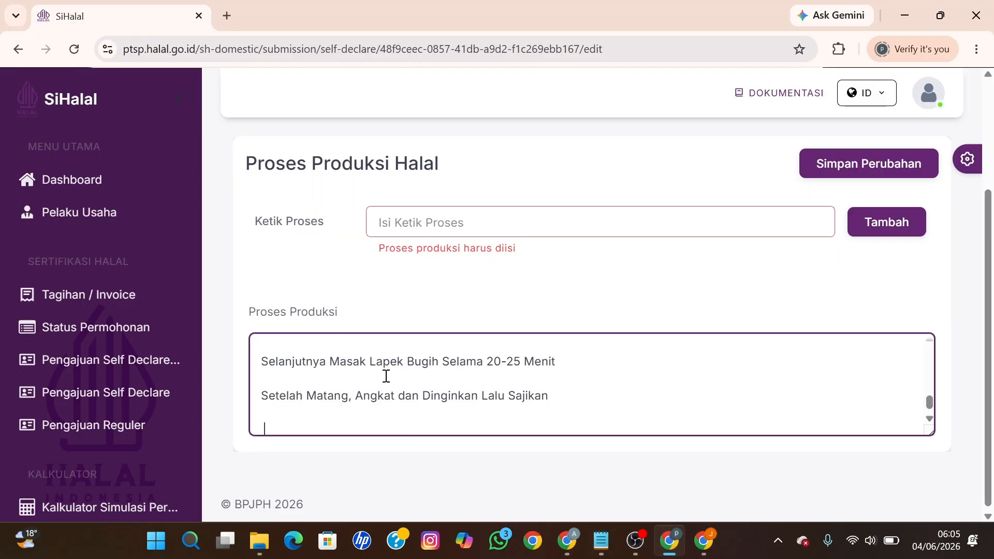
scroll(386, 376, "up", 10)
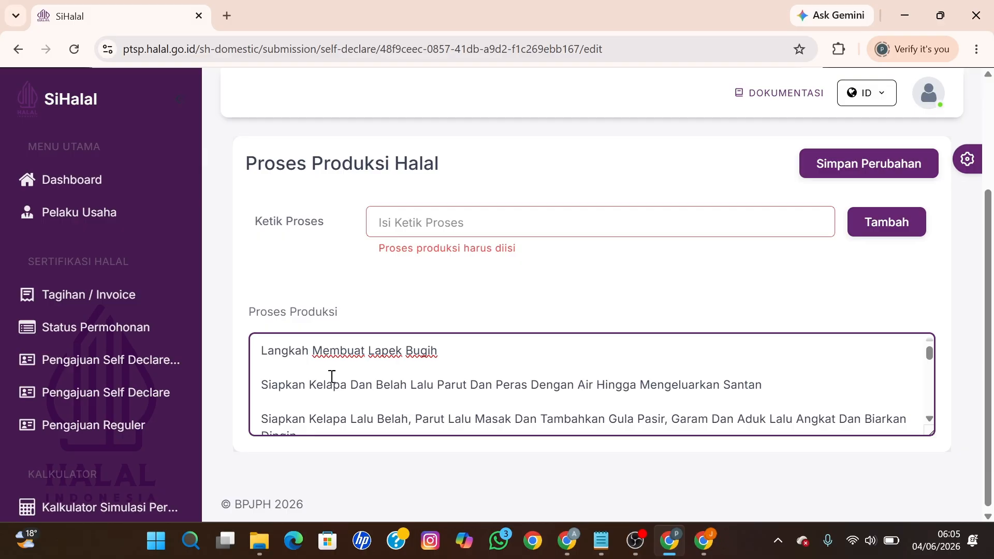
left_click(260, 384)
type("1.")
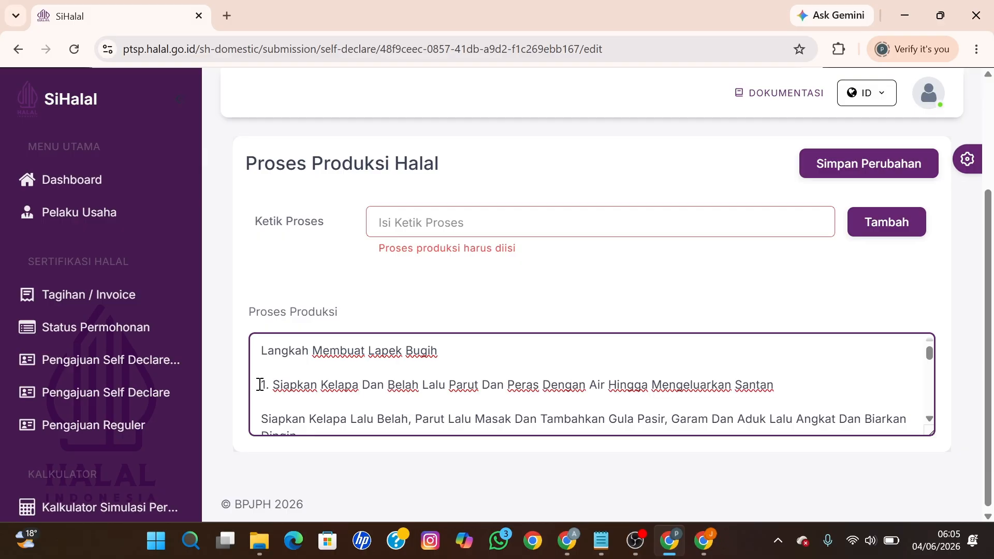
left_click(263, 419)
type("2.")
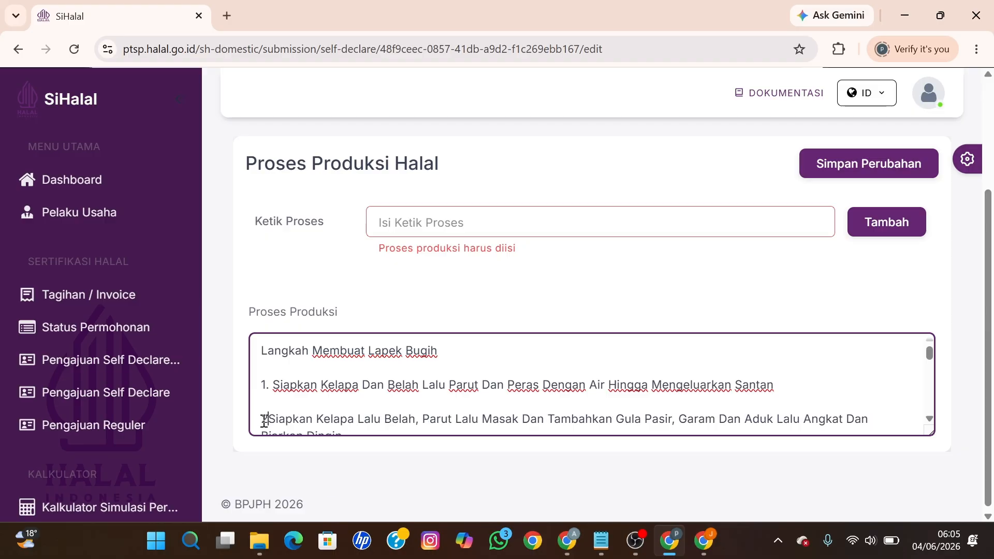
Step: Number the next recipe steps '3.' through '6.'
scroll(264, 420, "down", 1)
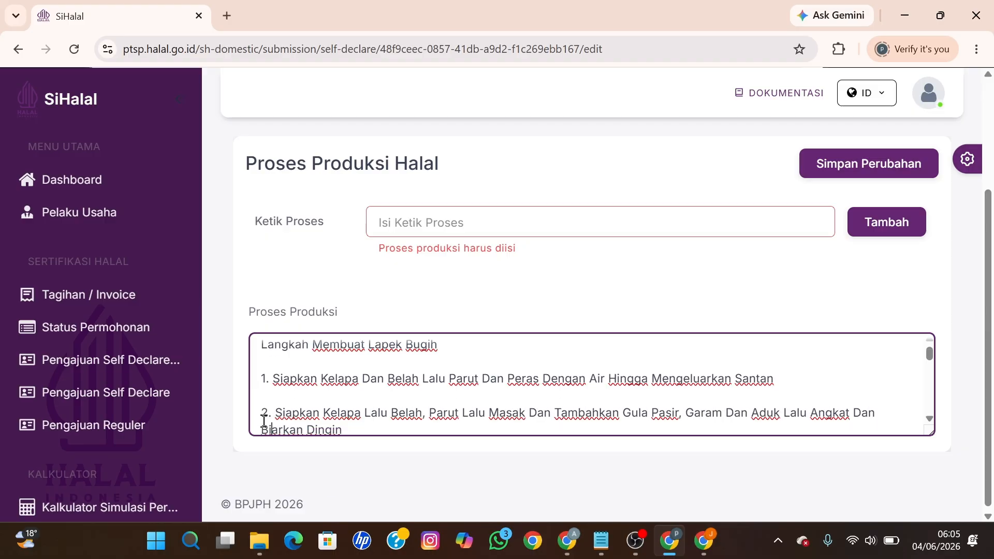
scroll(264, 422, "down", 1)
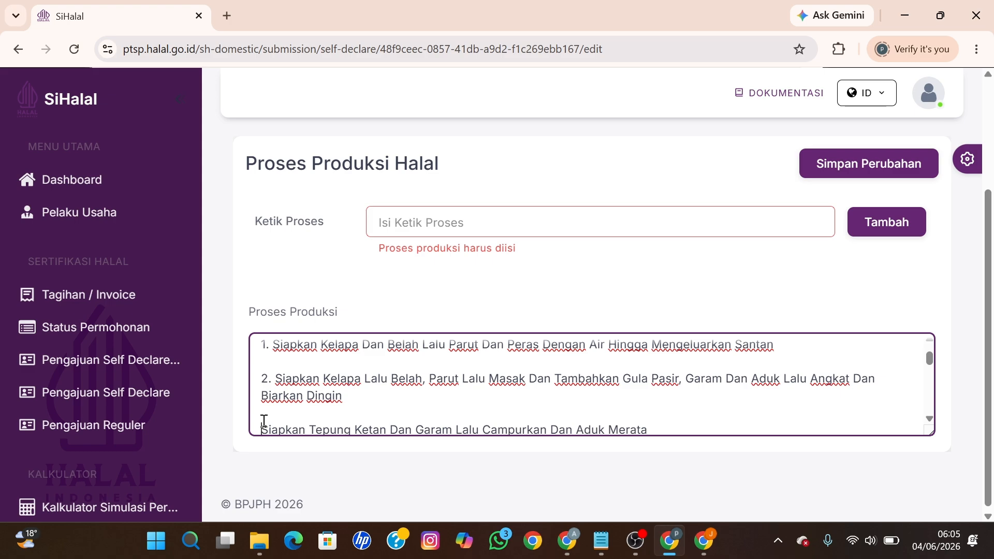
type("3.")
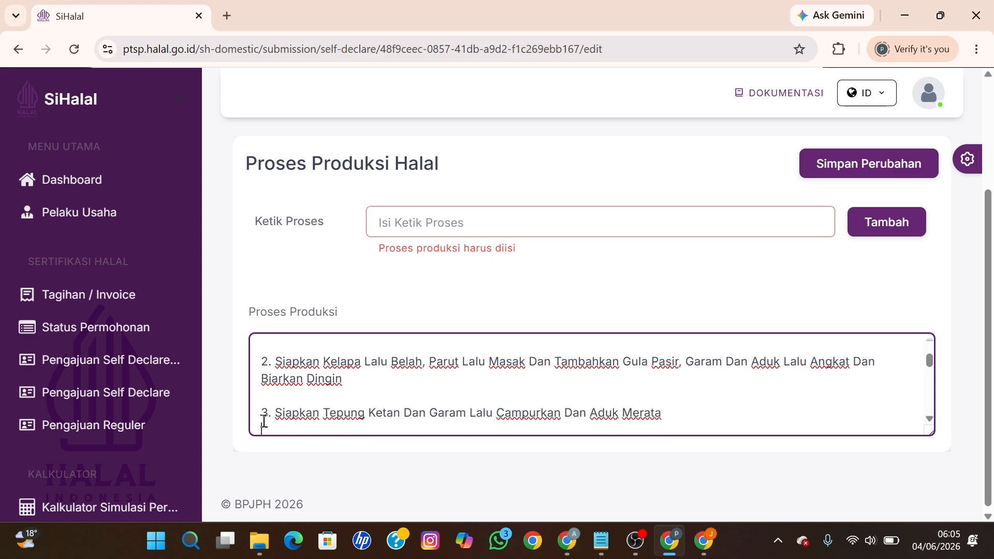
scroll(264, 420, "down", 2)
type("4.")
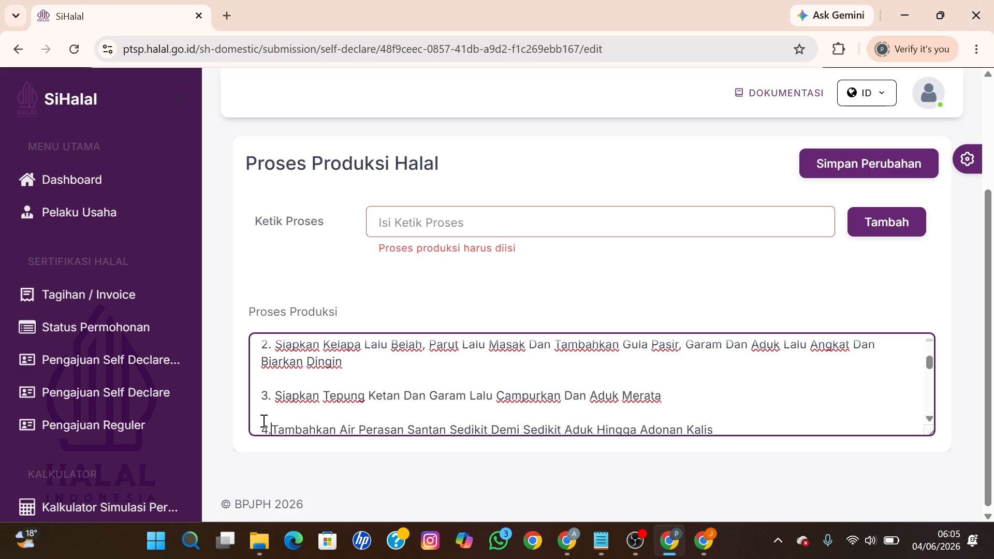
scroll(264, 421, "down", 2)
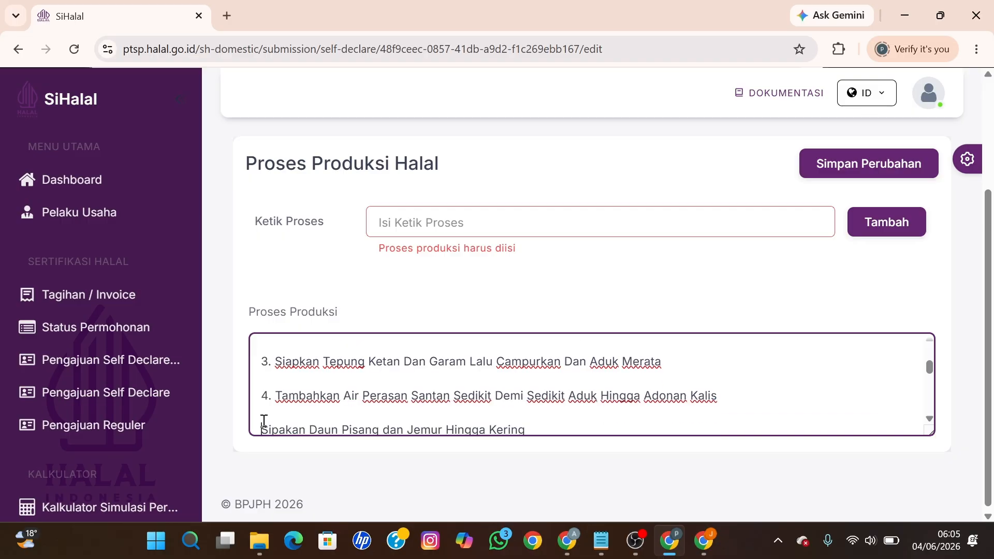
type("5.")
scroll(264, 420, "down", 2)
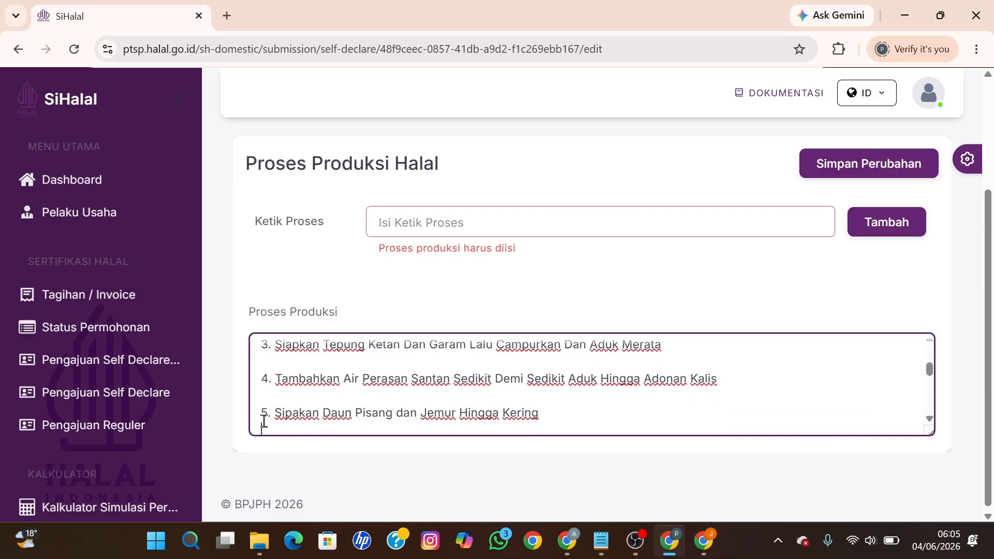
left_click(264, 421)
type("6.")
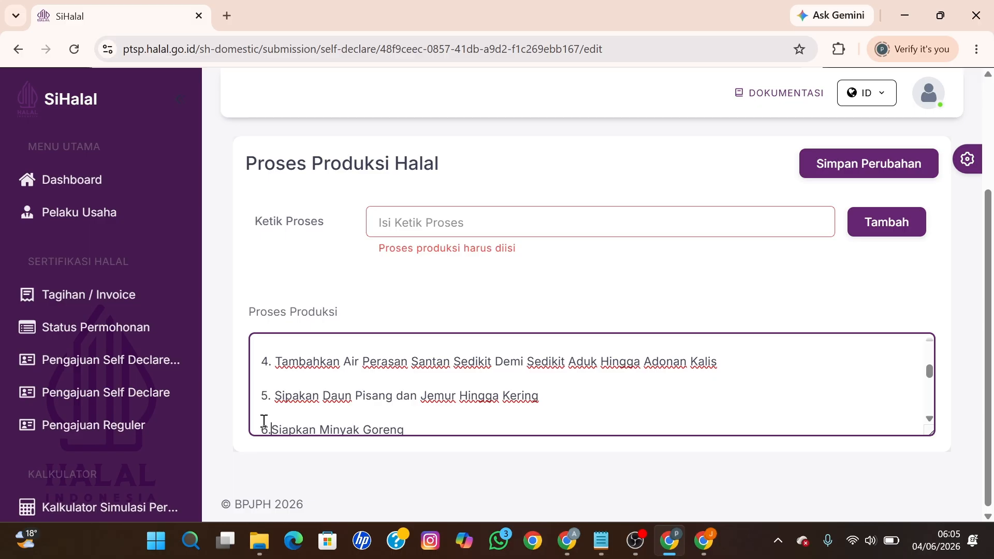
Step: Number the remaining steps '7.' through '12.', ending with the Setelah Matang step
key("Down")
key("Down")
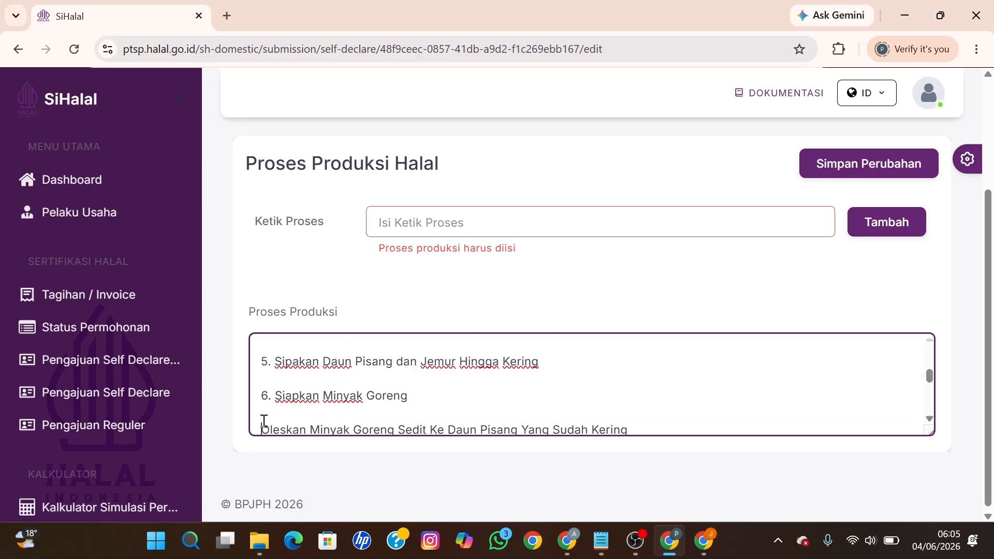
type("7.")
key("Down")
key("Down")
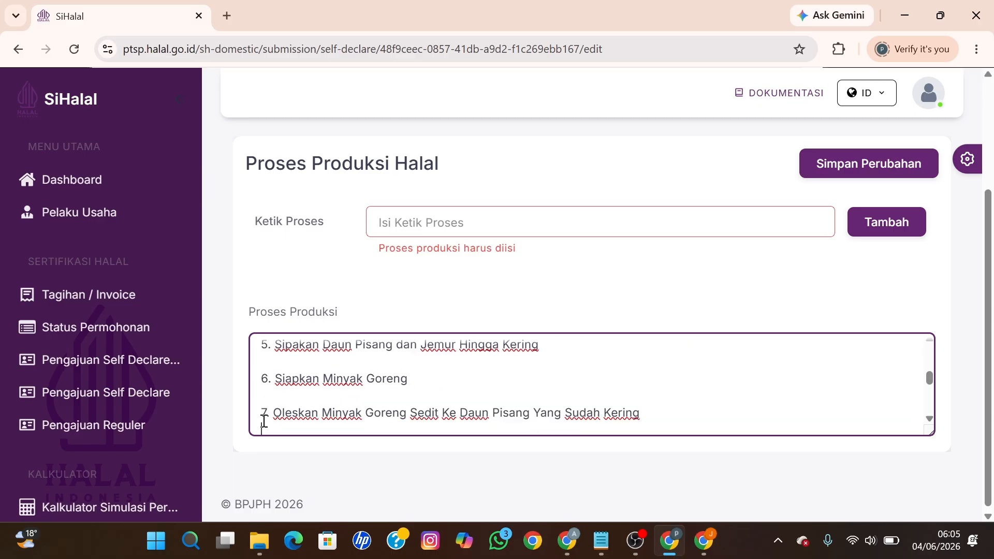
type("8.")
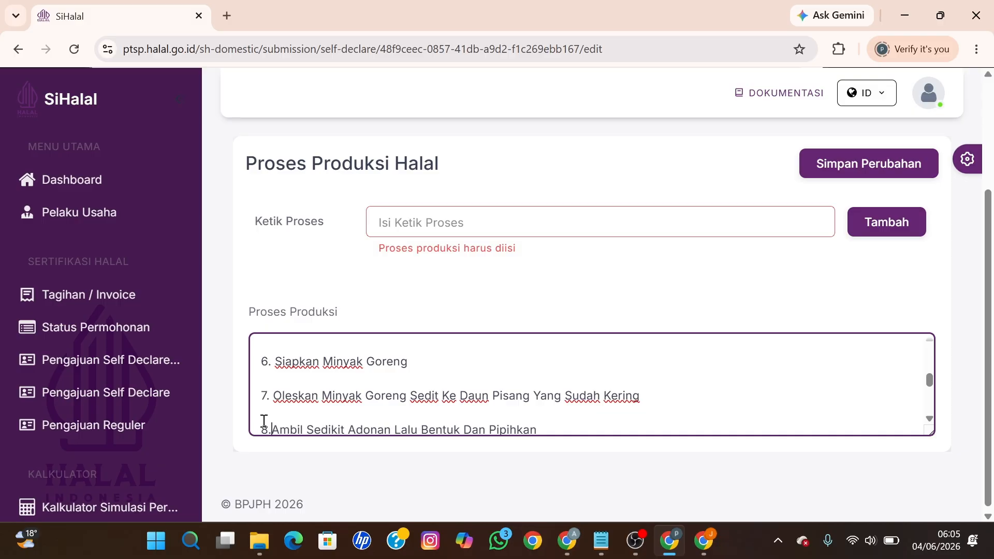
key("Down")
key("Down")
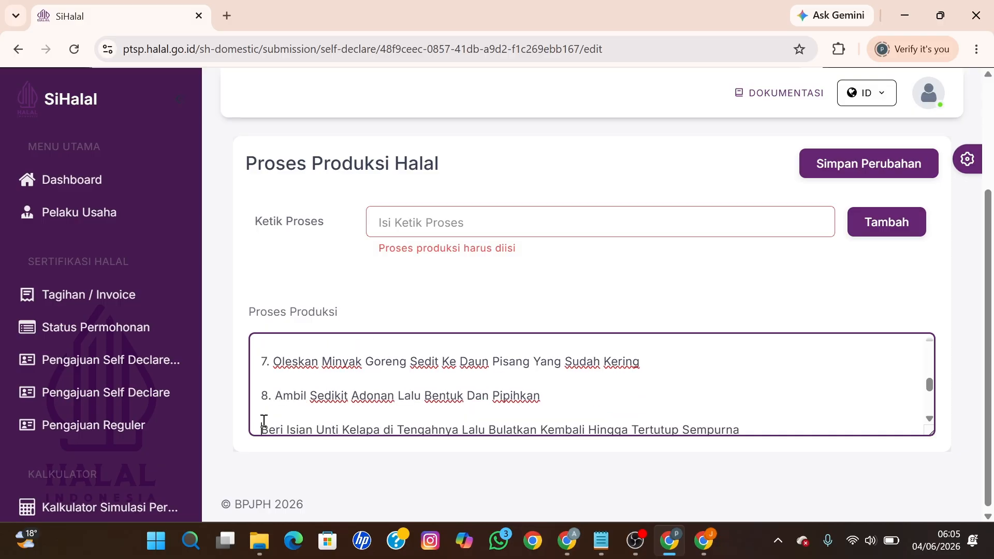
type("9.")
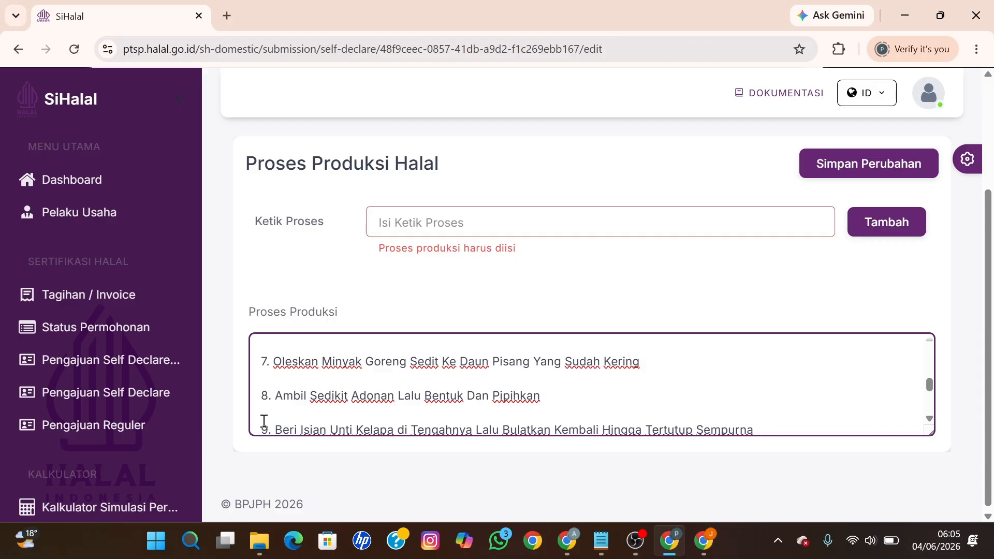
key("Down")
key("Down")
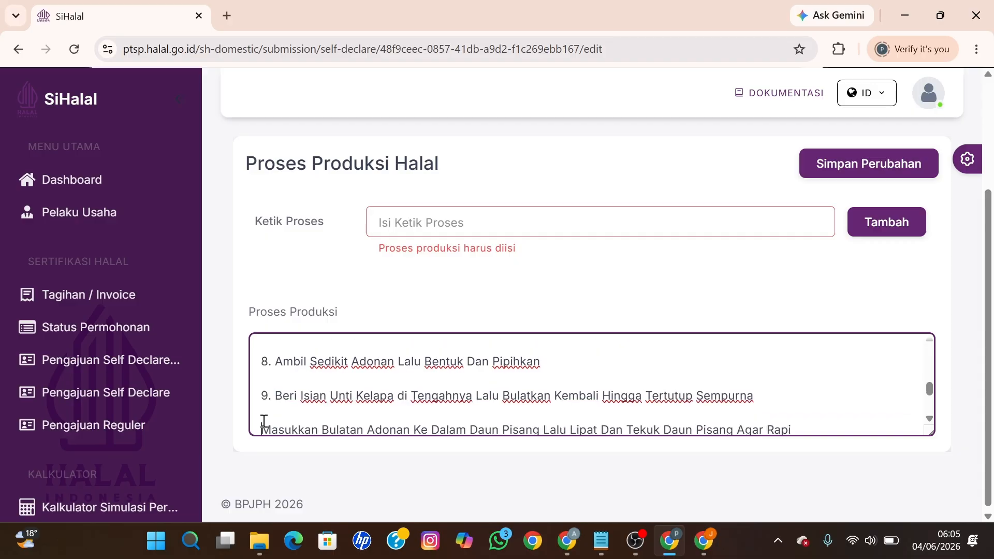
type("10.")
key("Down")
key("Down")
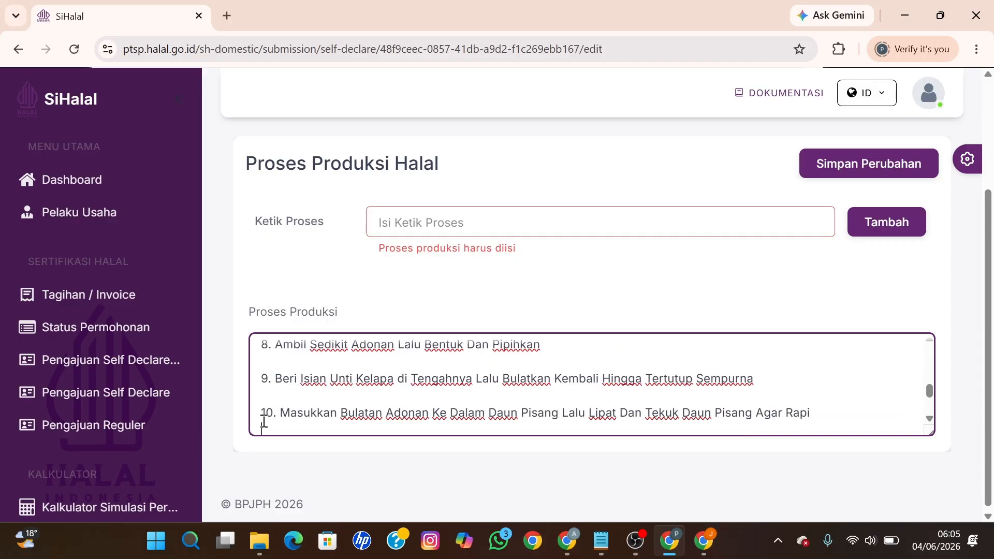
key("Down")
key("Down")
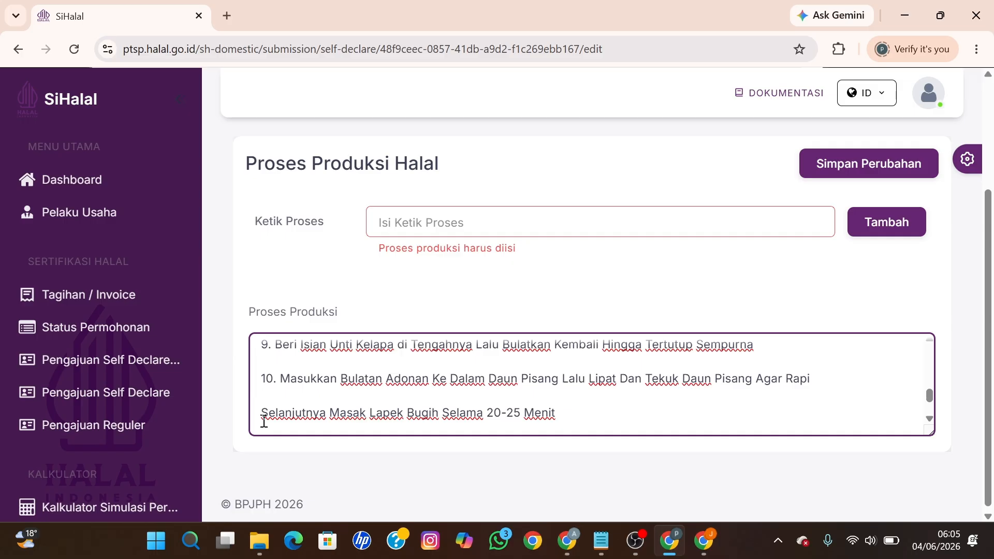
key("Up")
type("11.")
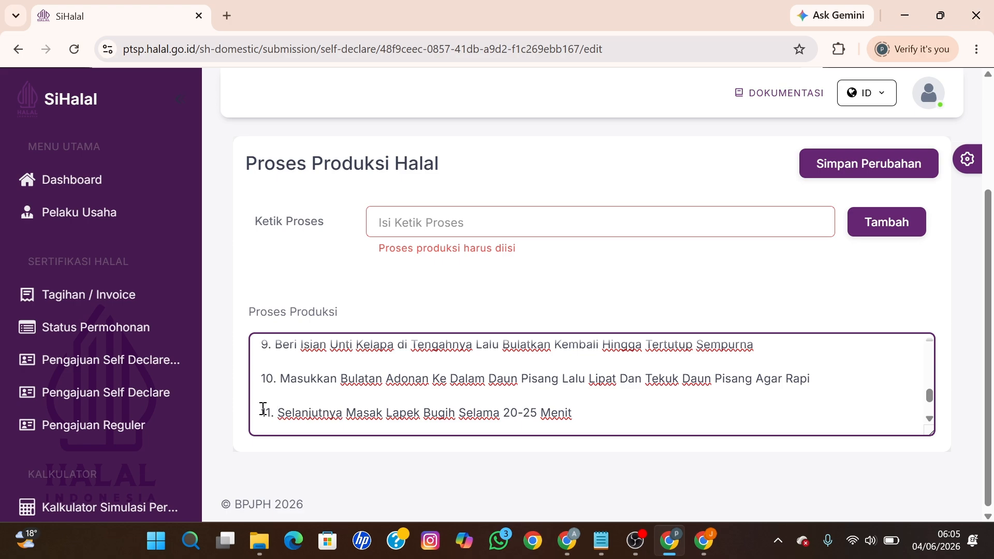
key("Down")
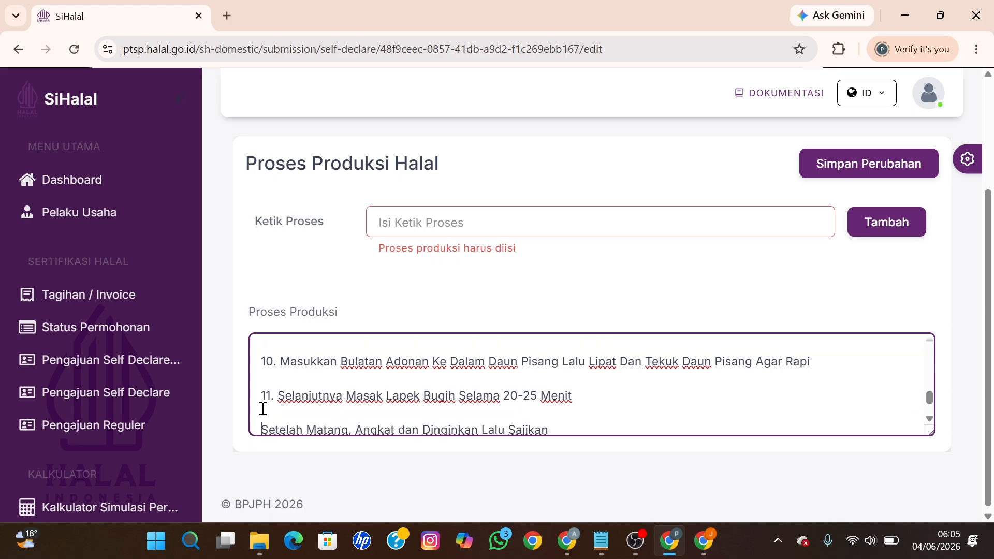
type("12.")
Step: Delete the blank lines left after step 12
key("Down")
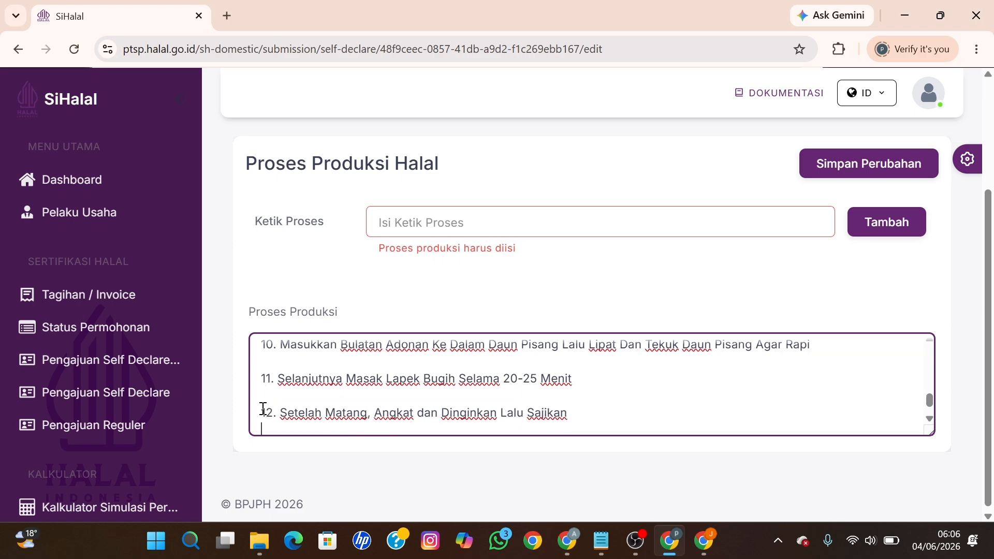
key("Down")
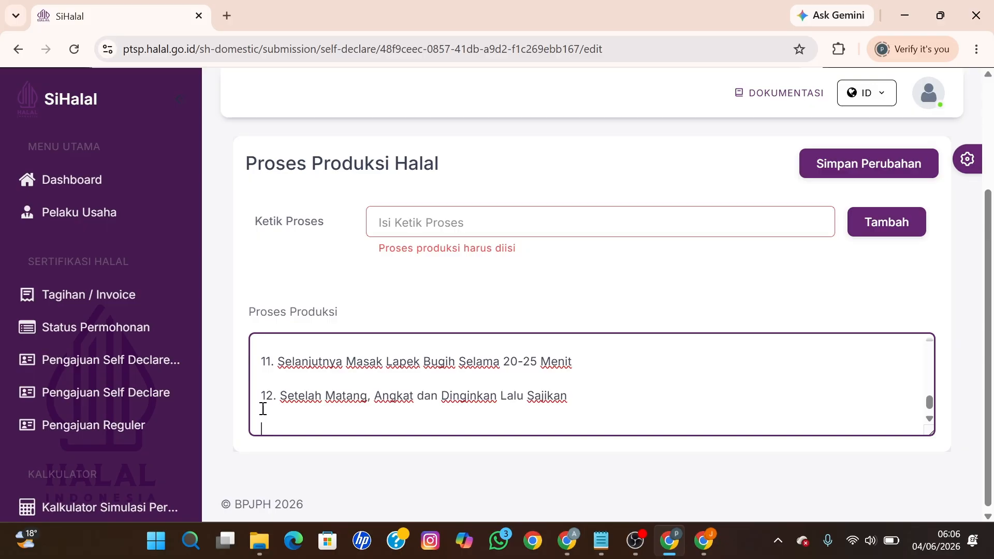
key("BackSpace")
key("BackSpace")
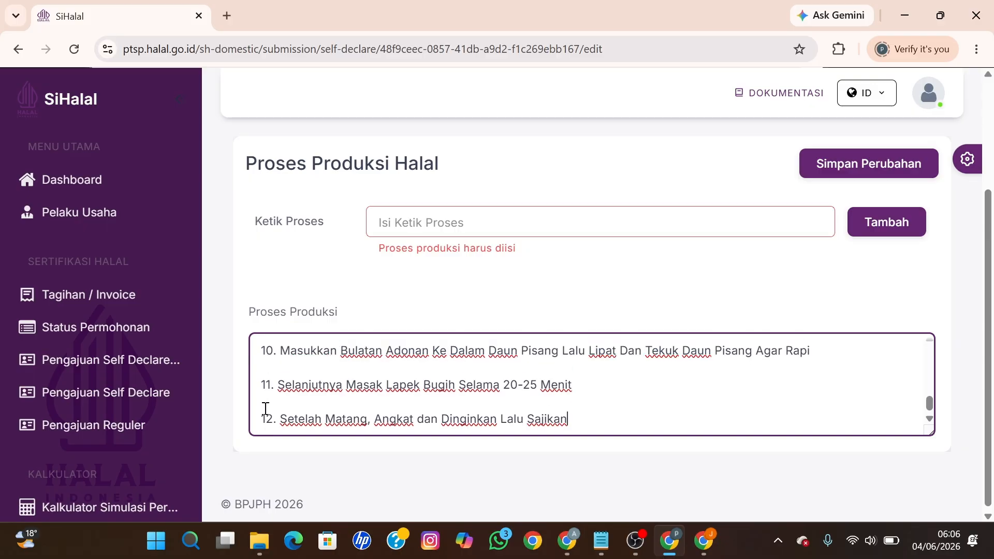
scroll(347, 409, "up", 1)
scroll(346, 409, "up", 8)
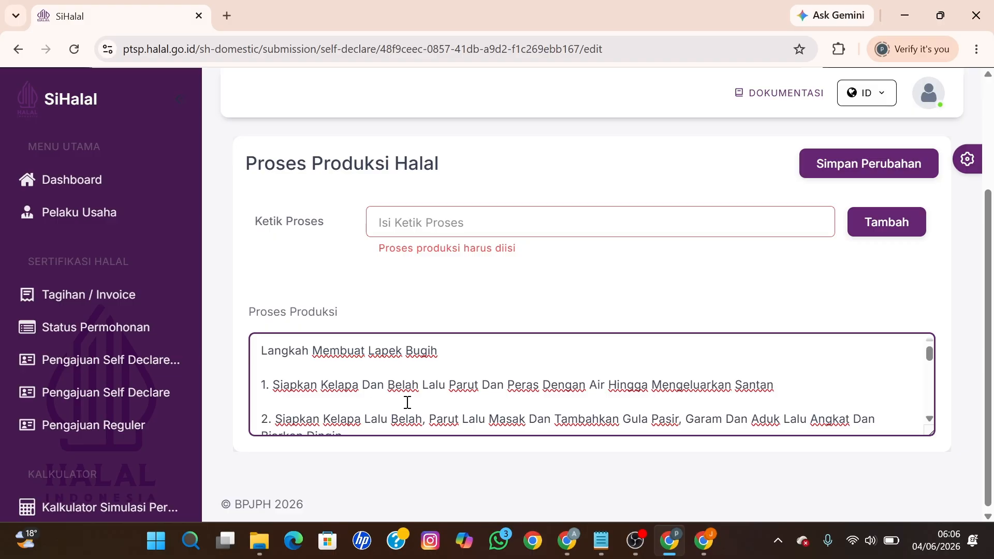
Step: Accept the Pernyataan statement by choosing Setuju at its bottom
scroll(717, 317, "up", 3)
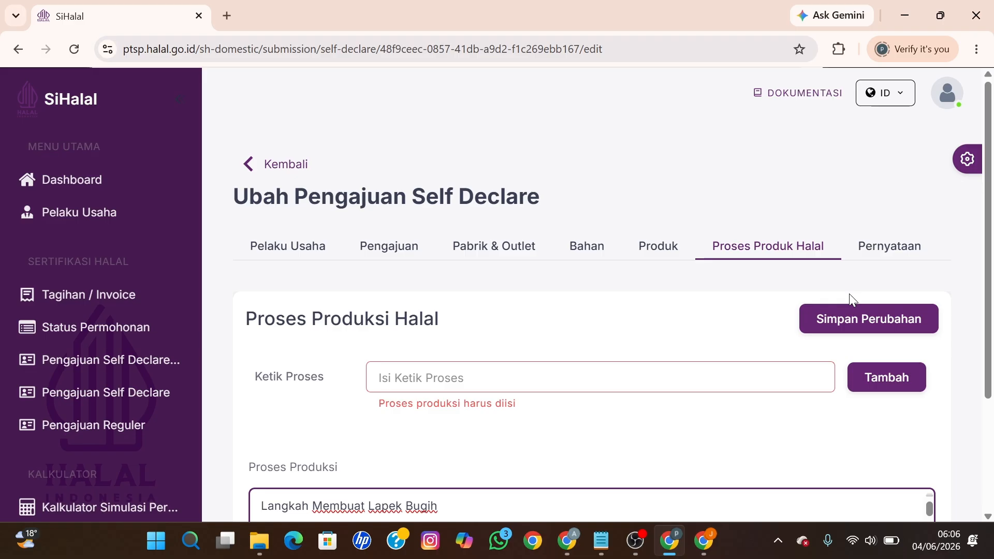
left_click(873, 260)
scroll(795, 368, "down", 10)
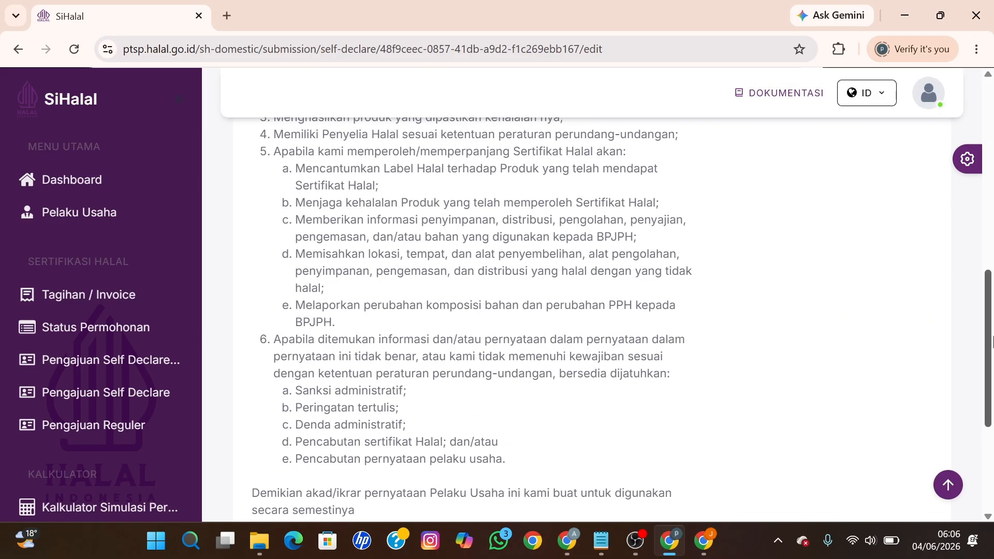
scroll(930, 360, "down", 5)
left_click(886, 414)
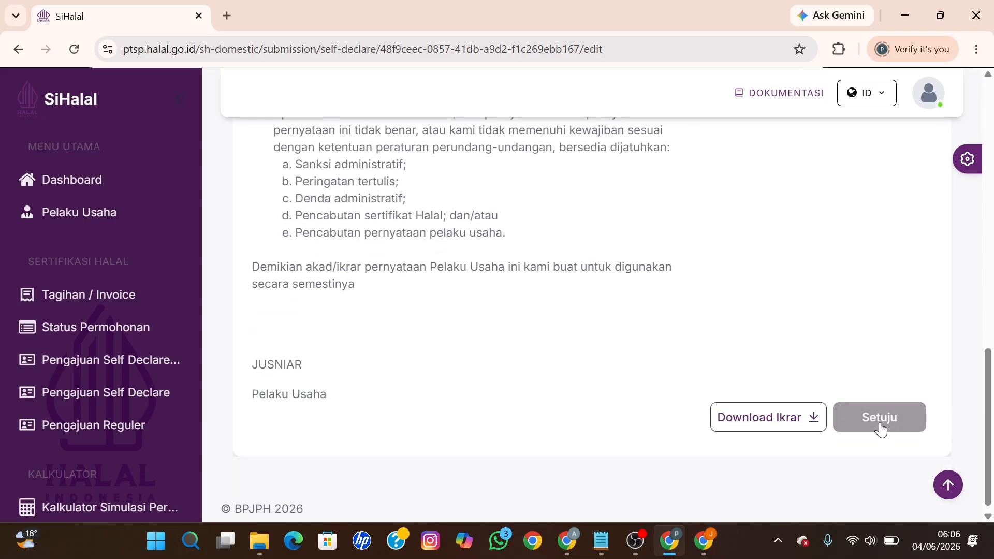
scroll(406, 357, "up", 3)
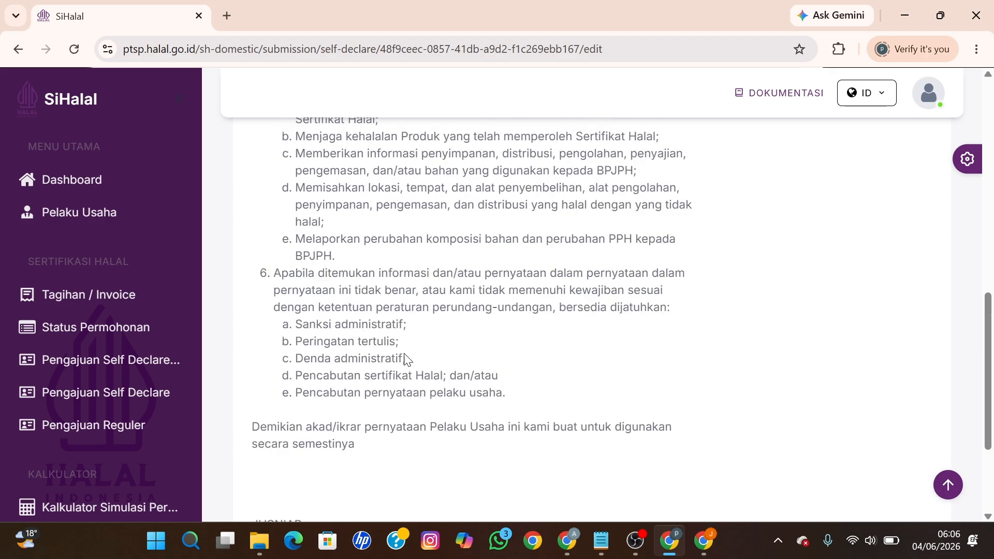
scroll(404, 353, "down", 2)
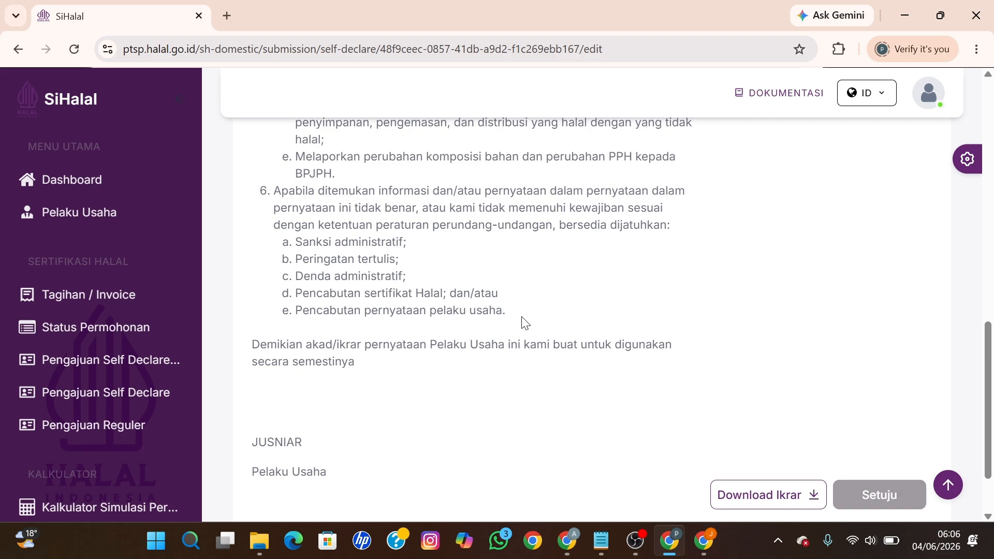
Step: In the companion's window, open Cek Data Pengajuan PU and the Draft PU application's detail
mouse_move(566, 541)
left_click(505, 473)
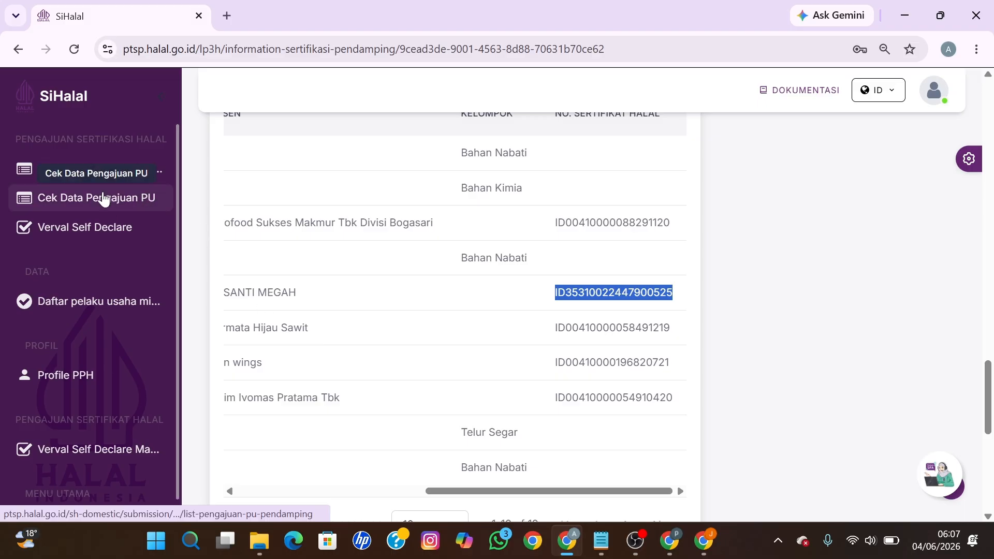
left_click(99, 176)
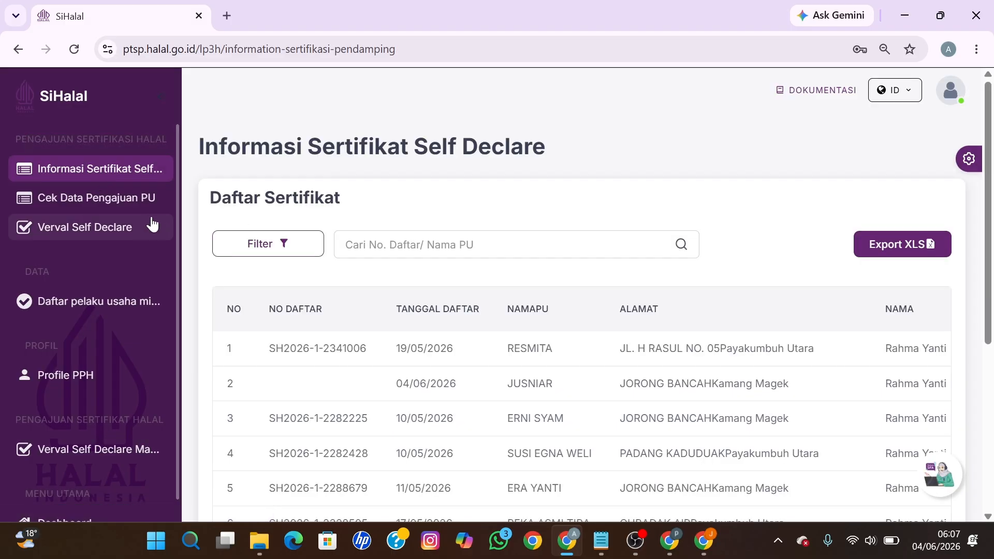
left_click(133, 196)
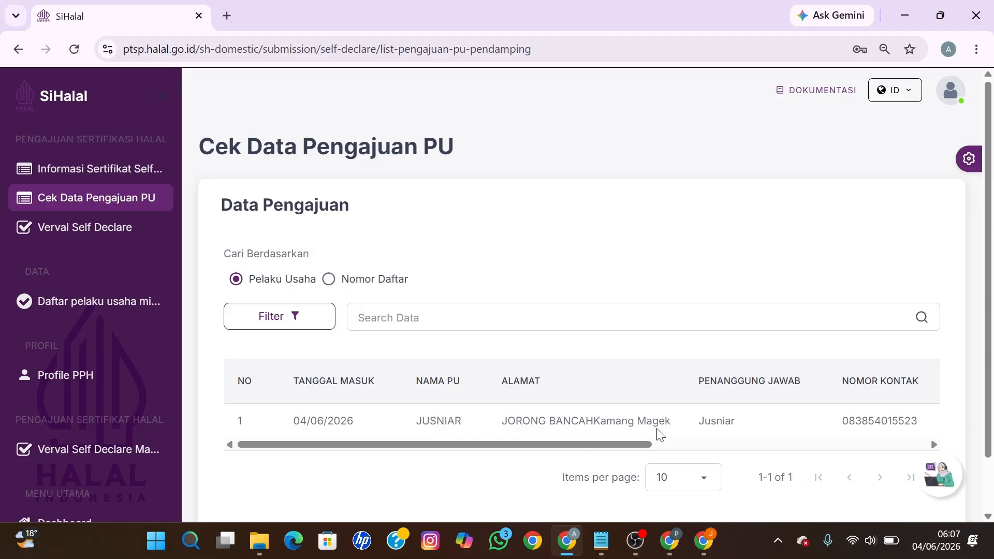
left_click_drag(529, 447, 834, 441)
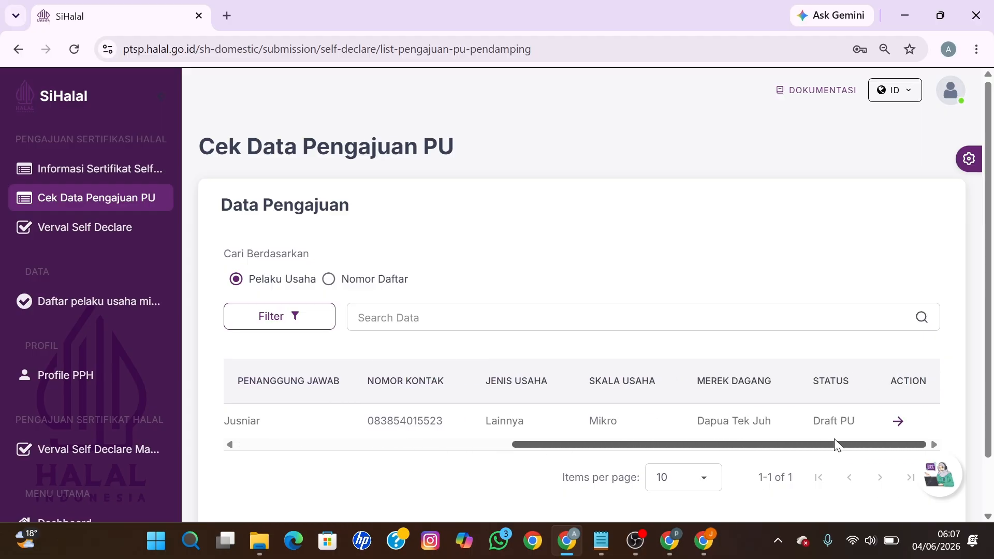
left_click(898, 423)
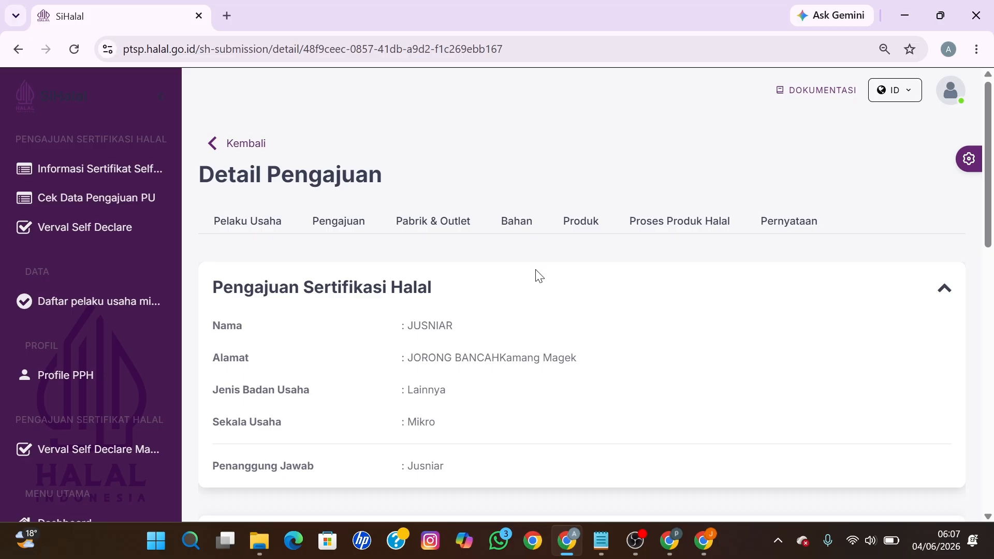
Step: Show the application's Bahan table with 25 rows per page
left_click(523, 226)
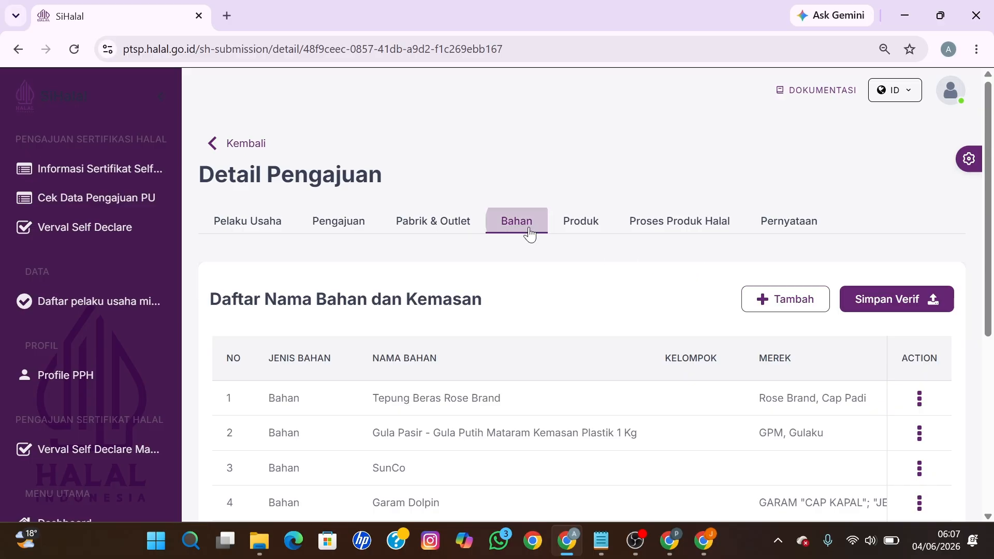
left_click_drag(983, 255, 975, 424)
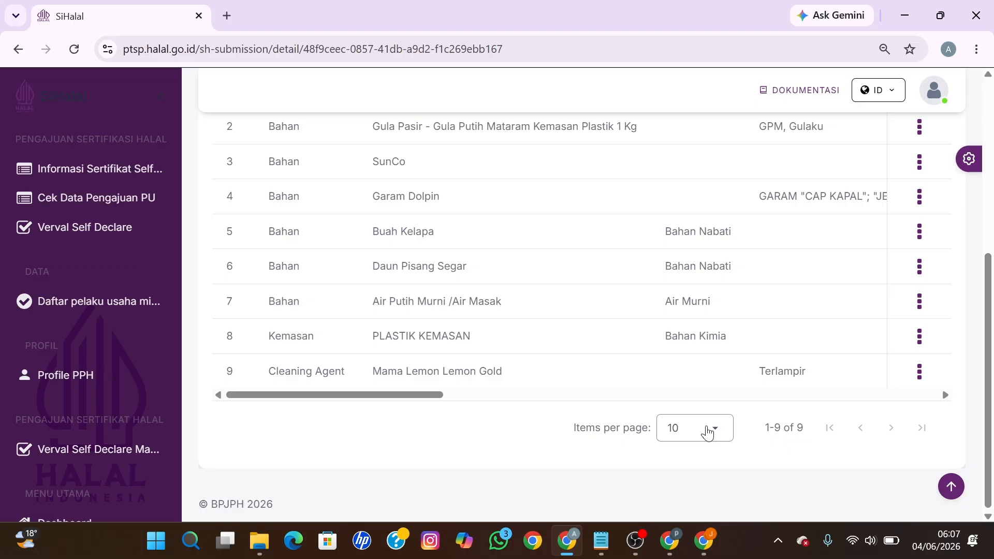
left_click(708, 430)
left_click(688, 322)
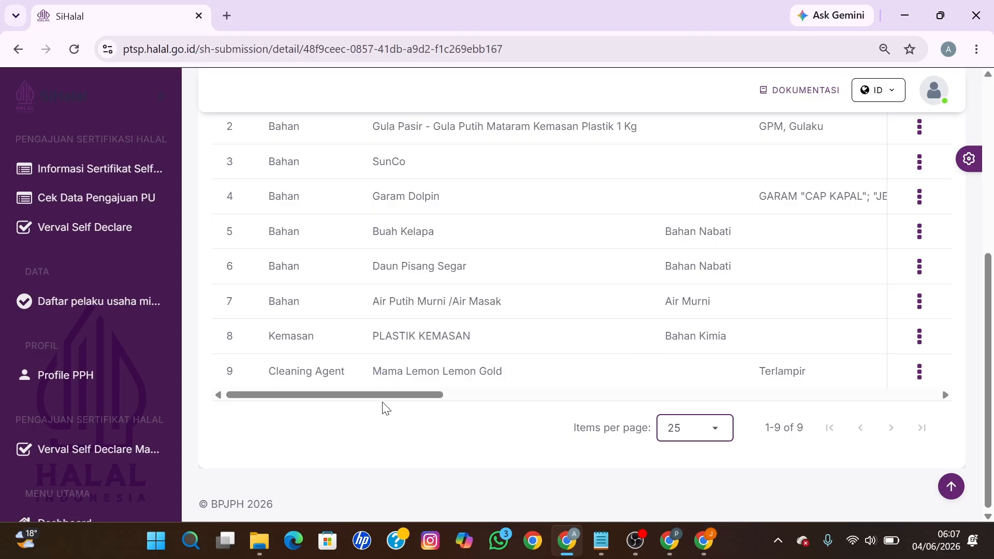
left_click_drag(380, 401, 871, 412)
scroll(847, 362, "up", 3)
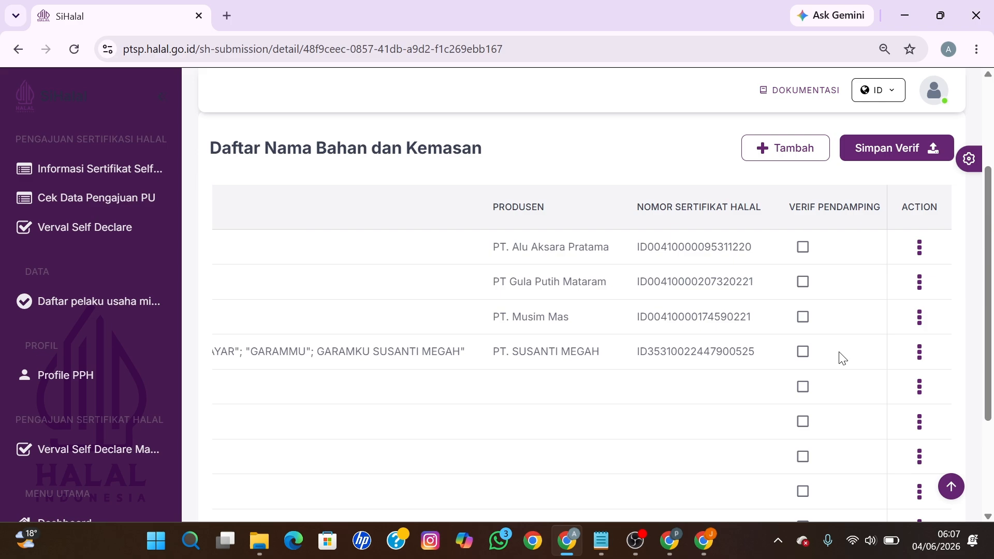
Step: Tick Verif Pendamping for all nine ingredients, including PT. Lion wings, and save with Simpan Verif
left_click(802, 247)
left_click(802, 282)
left_click(802, 317)
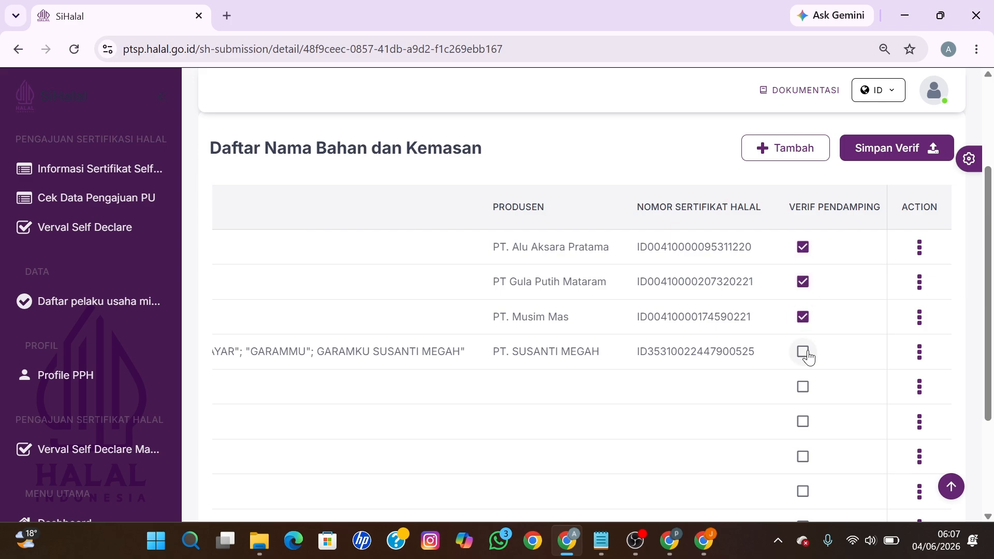
left_click(802, 352)
left_click(802, 387)
left_click(802, 422)
left_click(802, 456)
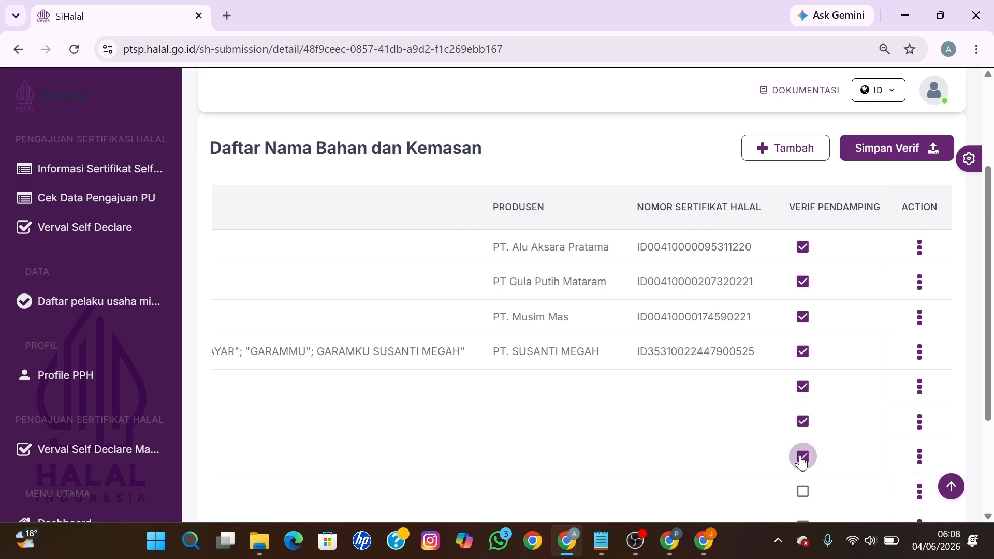
left_click(802, 492)
scroll(976, 390, "down", 3)
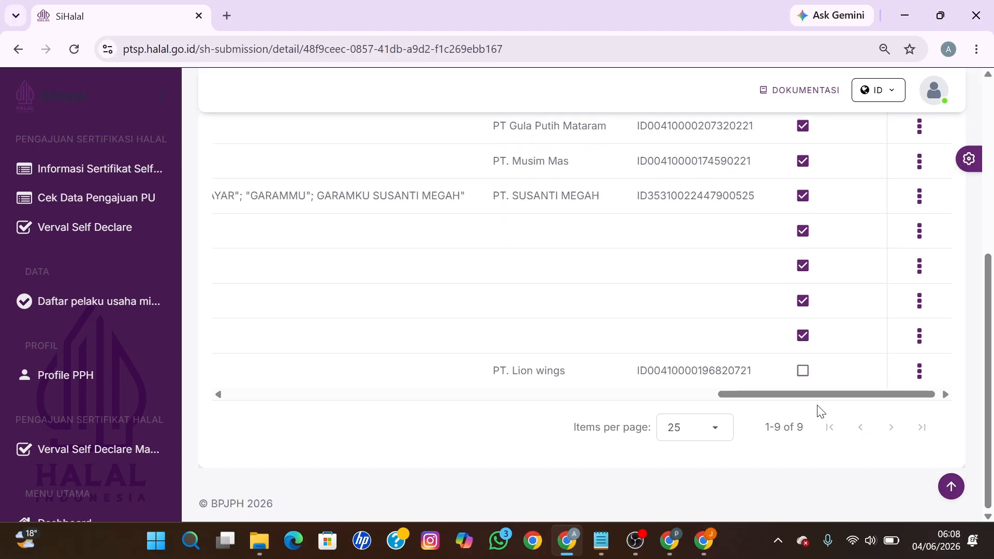
left_click(806, 374)
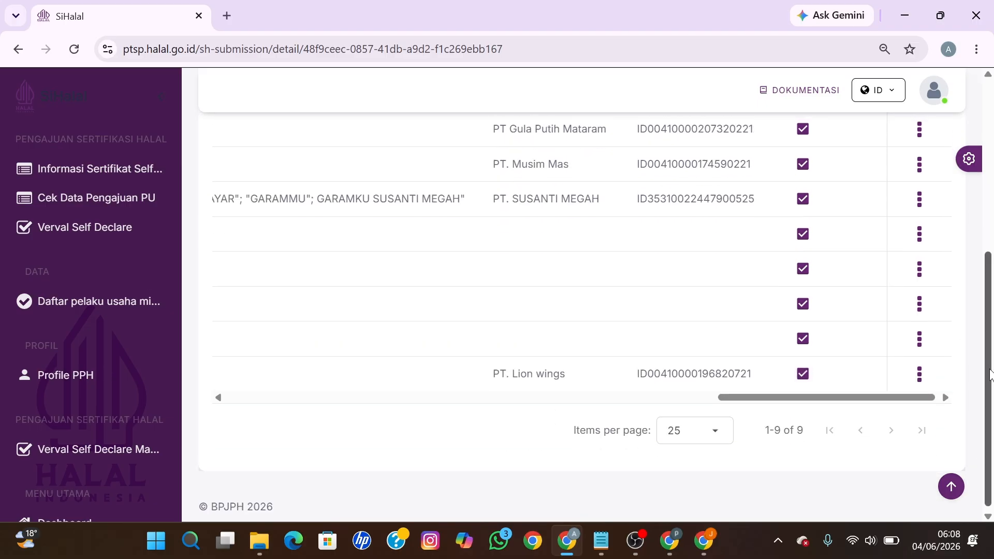
scroll(992, 277, "up", 3)
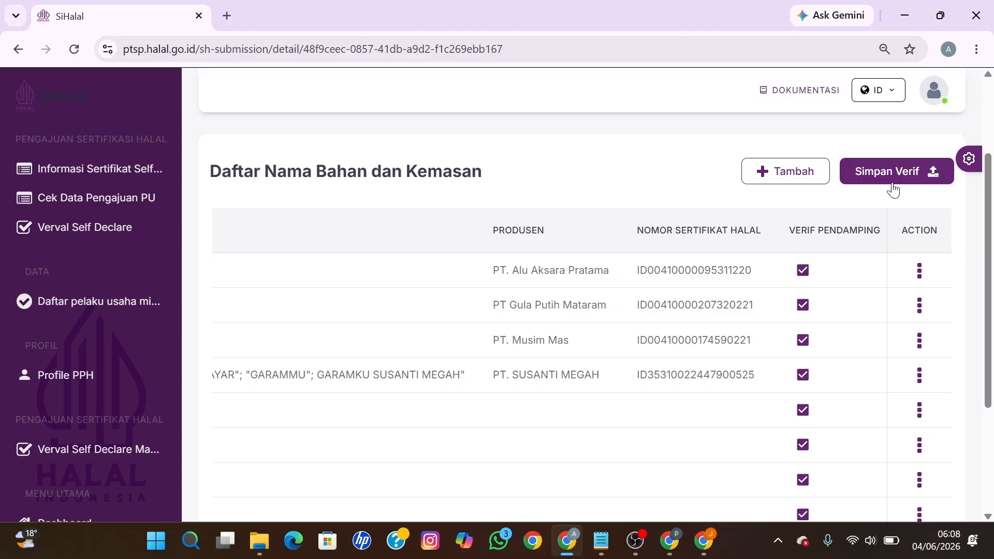
left_click(890, 179)
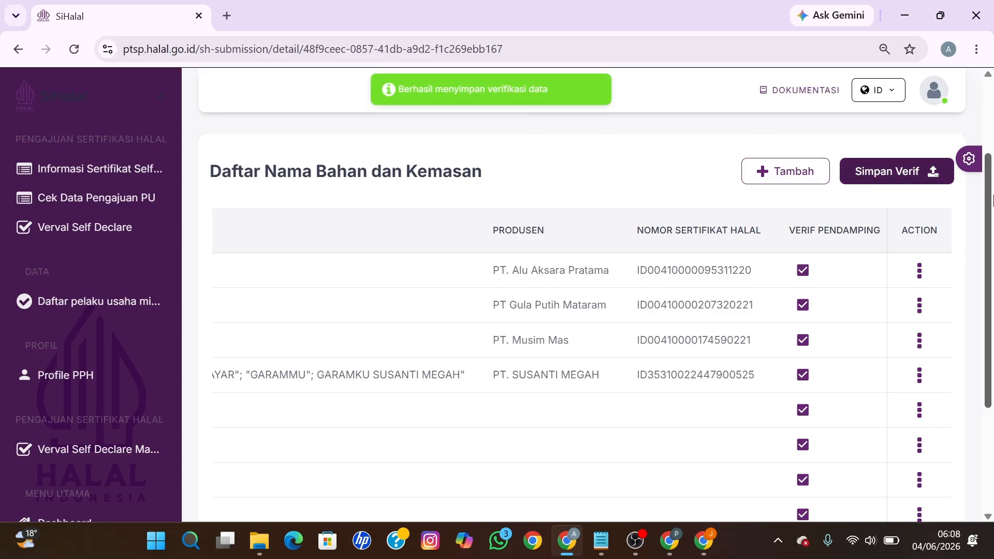
scroll(989, 137, "up", 2)
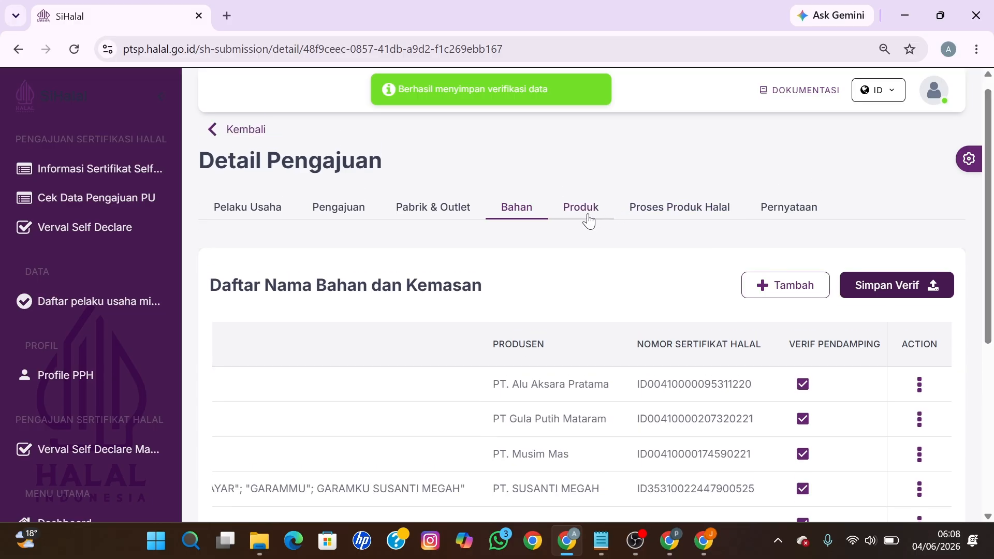
Step: Tick Verif Oleh Pendamping for Lapek Bugih and save the verification
left_click(588, 220)
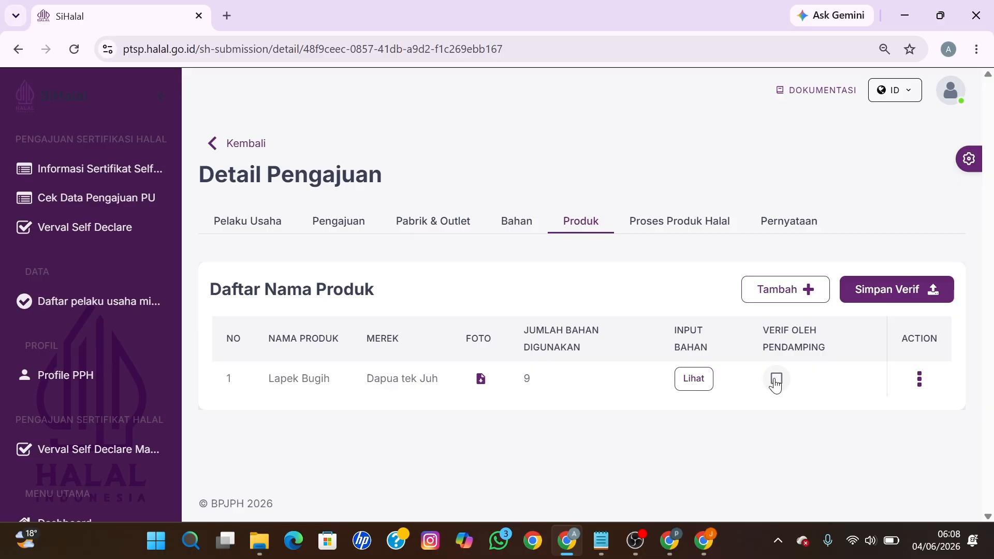
left_click(774, 381)
left_click(869, 293)
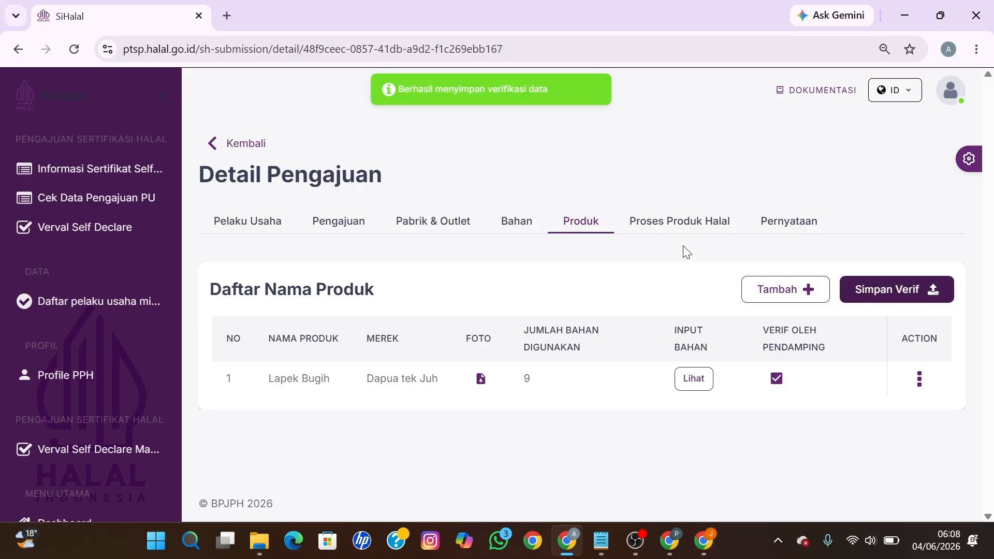
Step: Bring up the Proses Produk Halal form and focus its Proses Produksi field
left_click(675, 228)
scroll(802, 321, "down", 3)
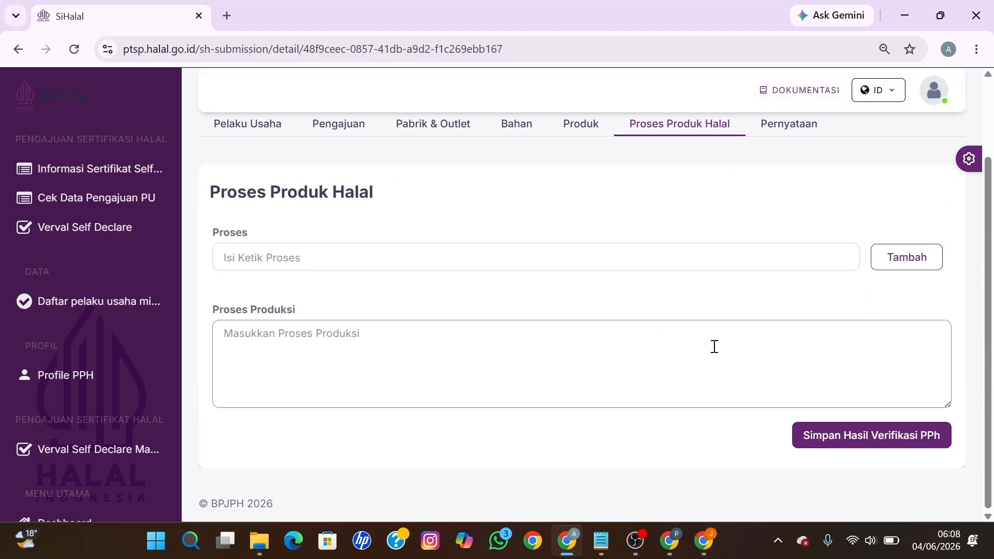
left_click(660, 350)
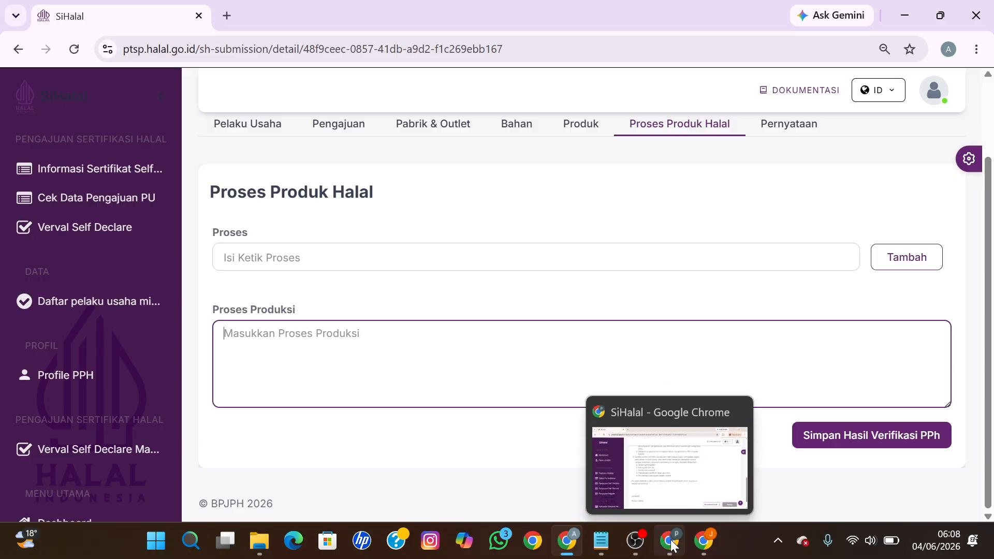
Step: Save the owner's Proses Produksi steps with Simpan Perubahan, then return to the Pendamping window
left_click(566, 541)
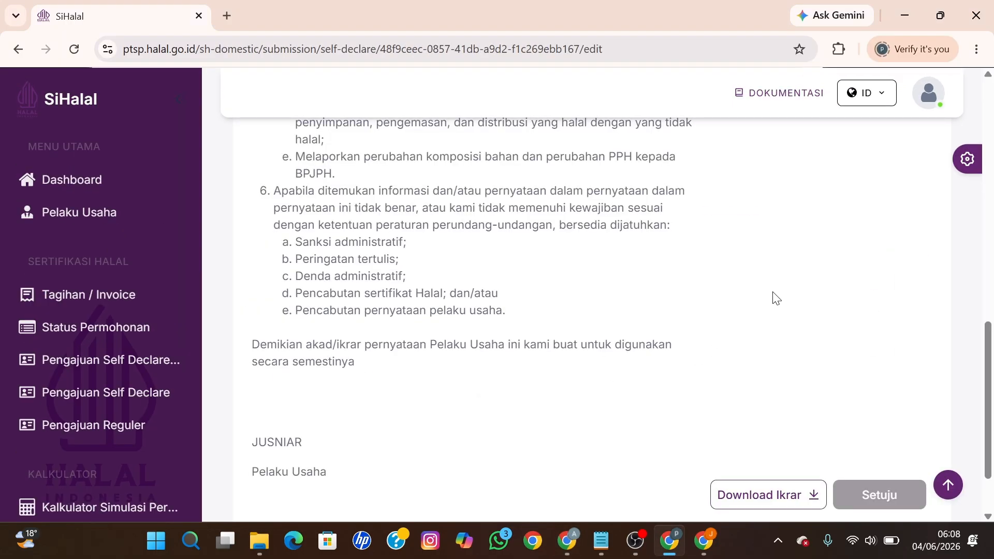
scroll(798, 314, "up", 15)
left_click(739, 243)
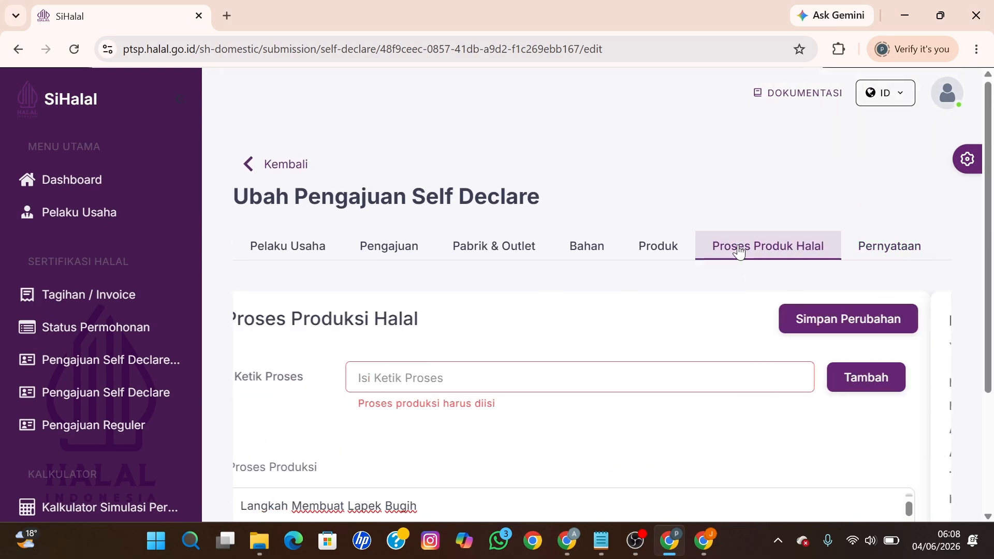
scroll(581, 402, "down", 3)
scroll(587, 400, "down", 3)
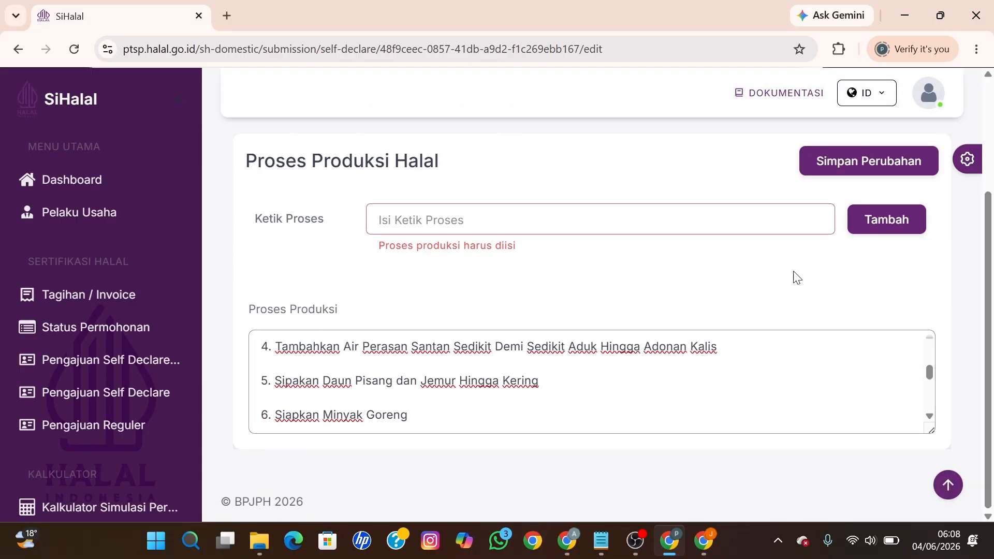
left_click(833, 165)
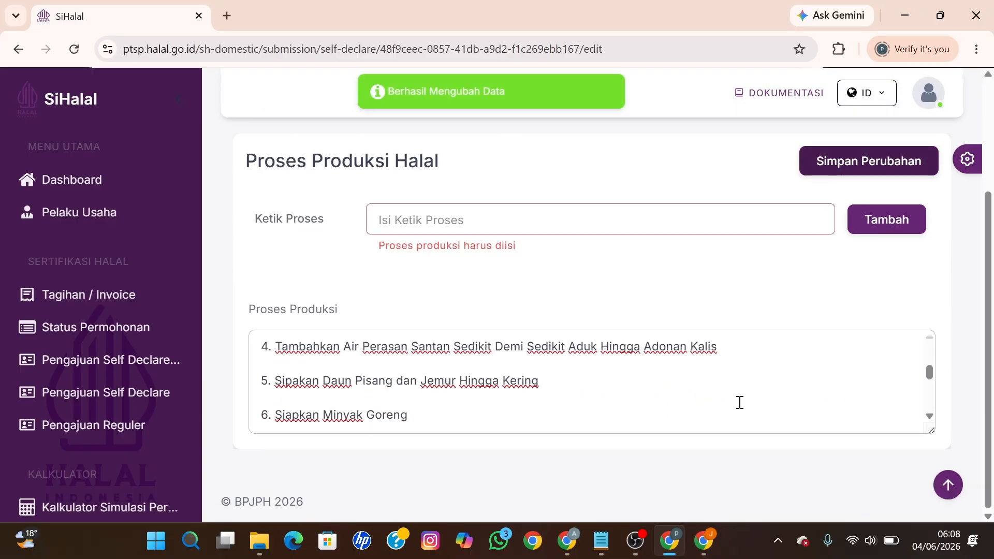
left_click(571, 542)
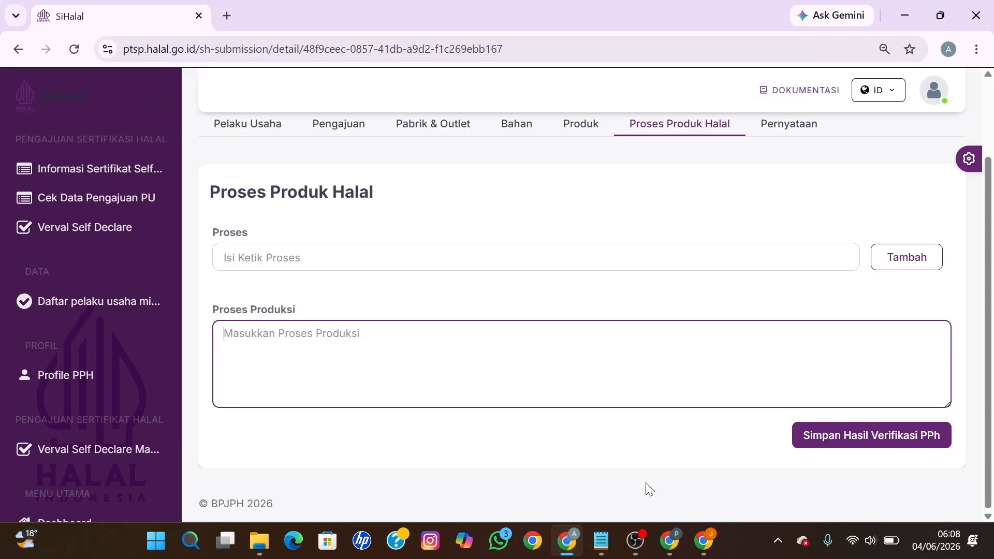
left_click(79, 51)
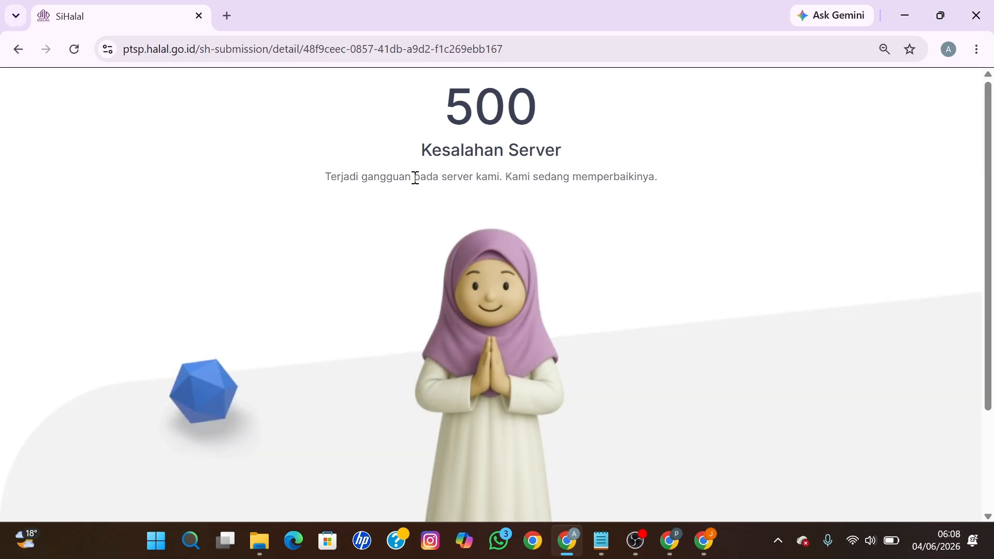
left_click(514, 52)
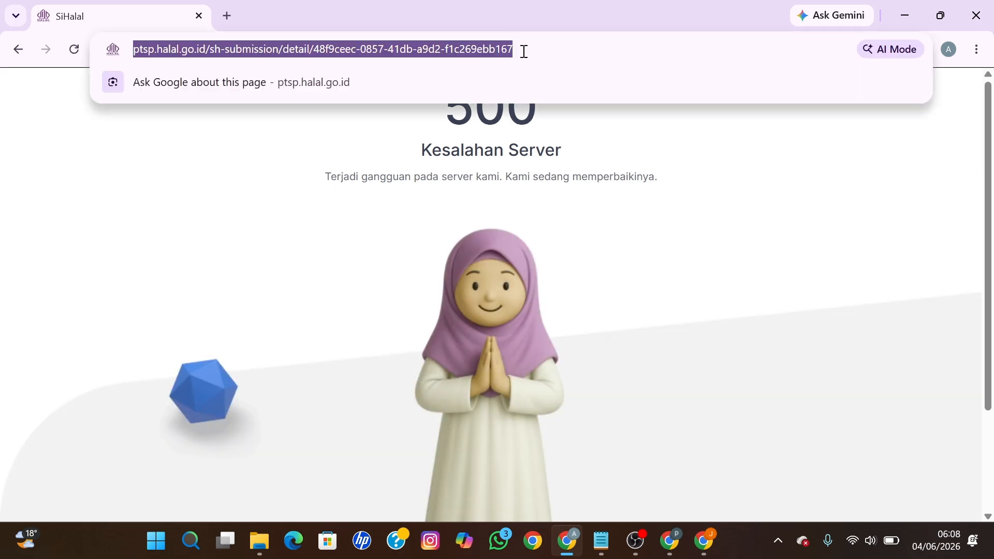
left_click(524, 51)
key("BackSpace")
key("BackSpace")
key("BackSpace")
key("BackSpace")
key("BackSpace")
key("BackSpace")
key("BackSpace")
key("BackSpace")
key("BackSpace")
key("BackSpace")
key("BackSpace")
key("BackSpace")
key("BackSpace")
key("BackSpace")
key("BackSpace")
key("BackSpace")
key("BackSpace")
key("BackSpace")
key("BackSpace")
key("BackSpace")
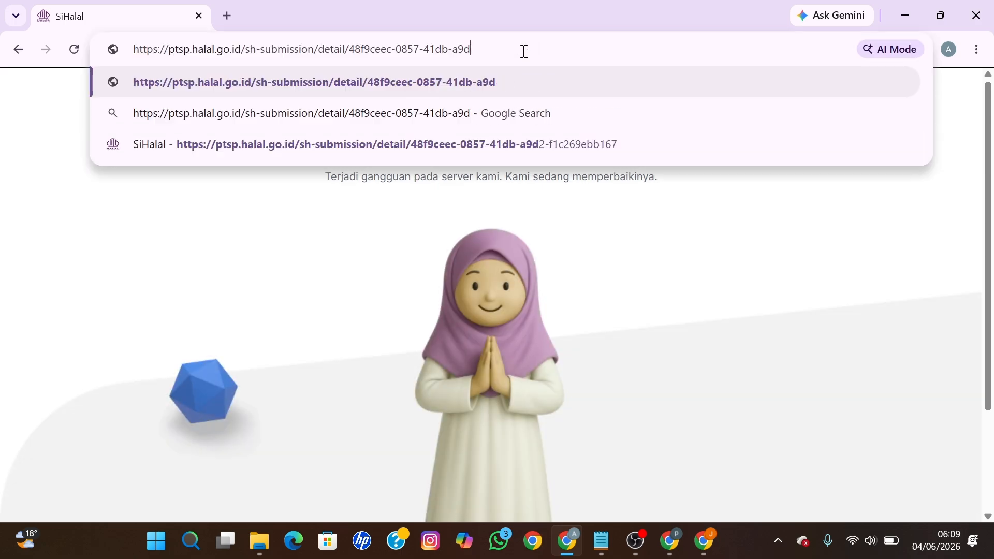
key("BackSpace")
key("BackSpace")
key("BackSpace")
key("BackSpace")
key("BackSpace")
key("BackSpace")
key("BackSpace")
key("BackSpace")
key("BackSpace")
key("BackSpace")
key("BackSpace")
key("BackSpace")
key("BackSpace")
key("BackSpace")
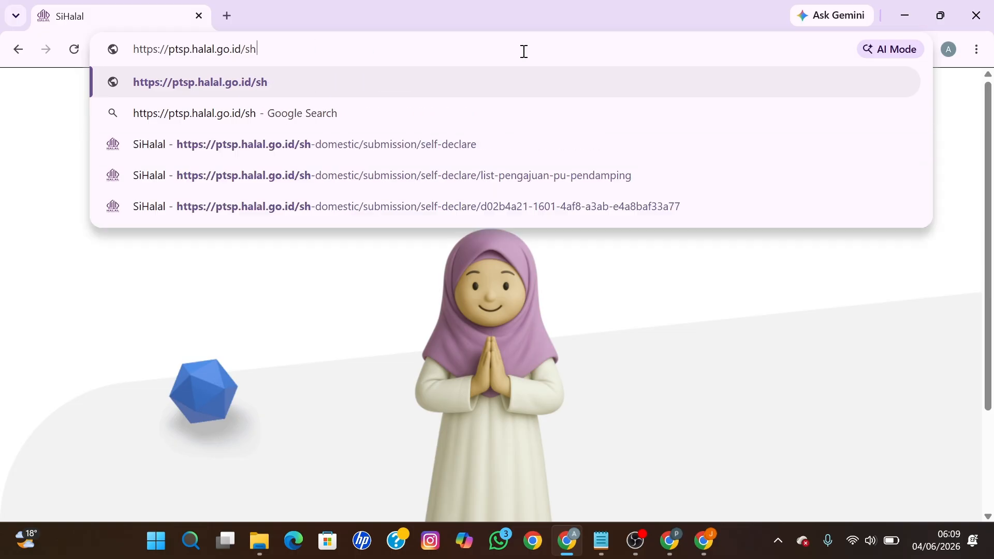
key("Return")
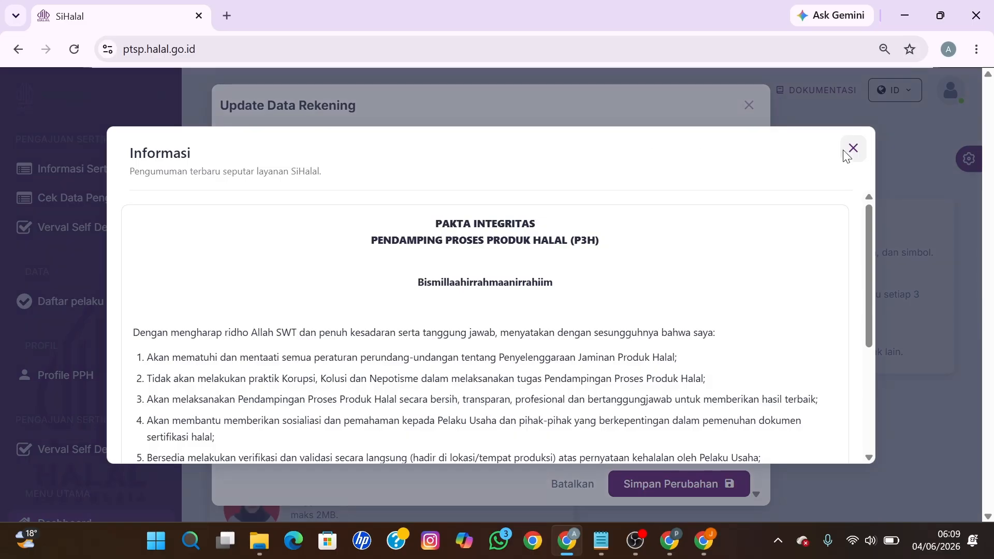
Step: Close the Informasi and Update Data Rekening pop-ups on the Pendamping dashboard
left_click(852, 150)
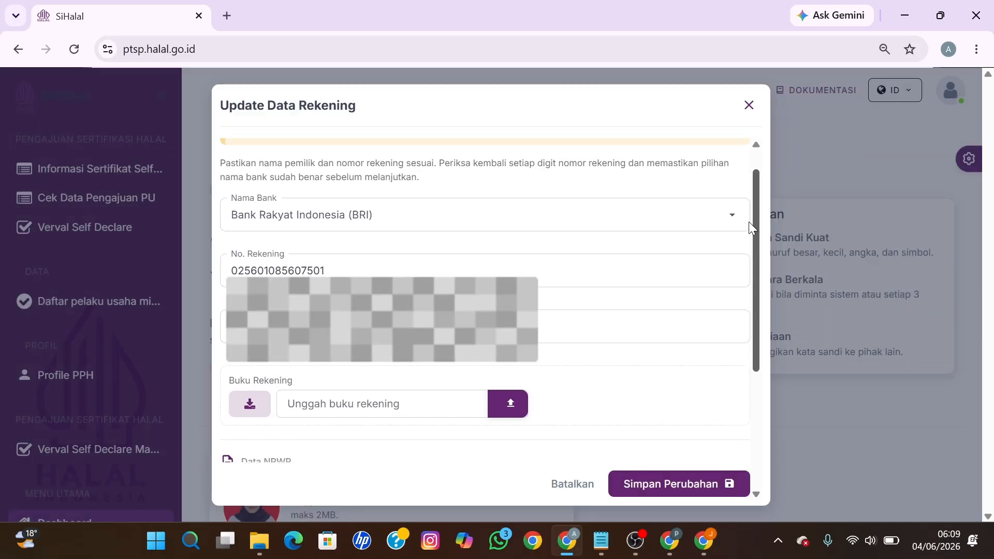
scroll(749, 218, "up", 1)
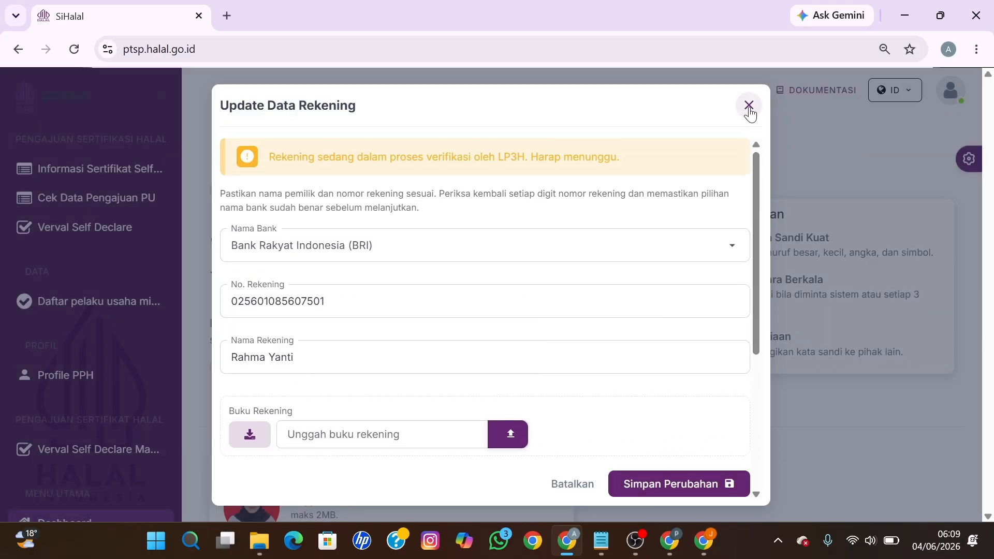
left_click(749, 105)
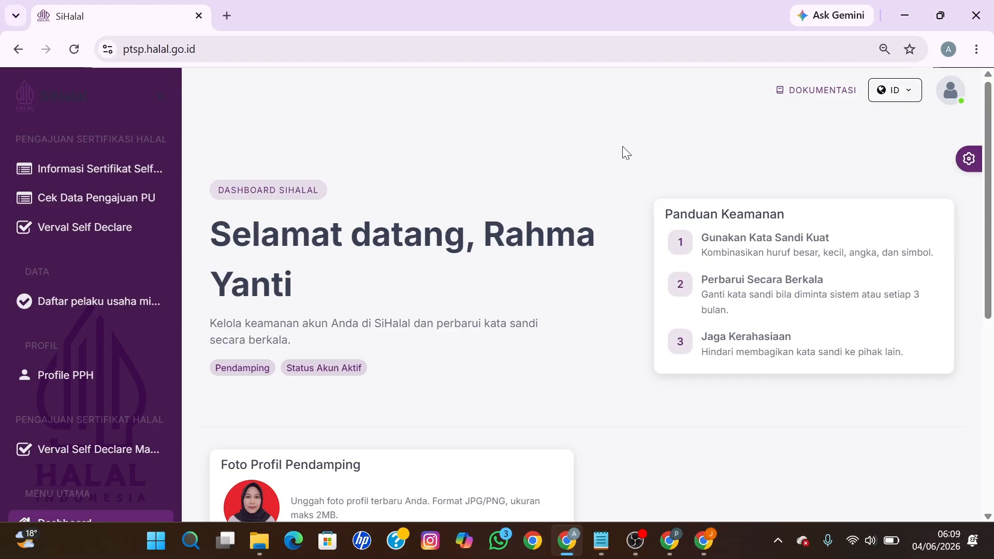
Step: Open the Draft PU submission's detail from Cek Data Pengajuan PU
left_click(130, 208)
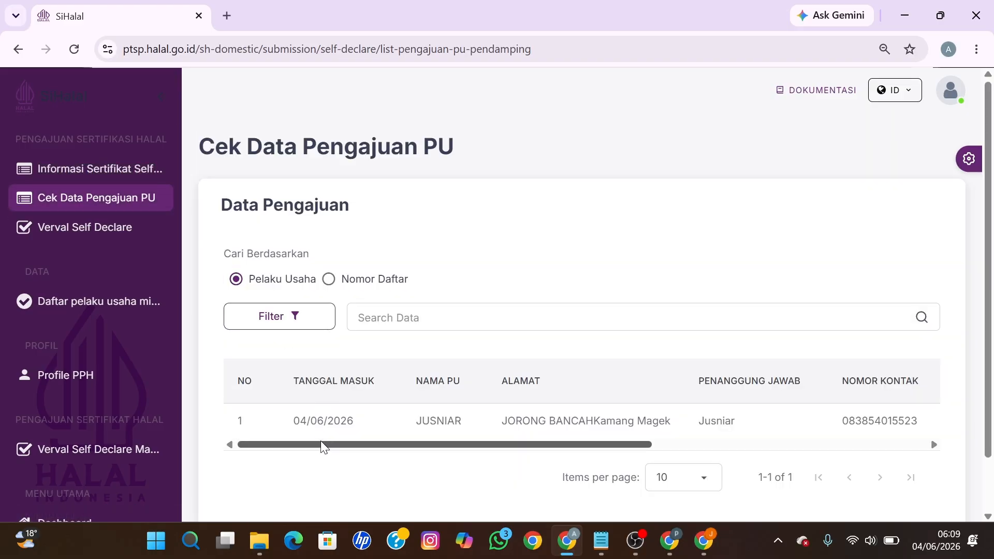
left_click_drag(322, 444, 918, 437)
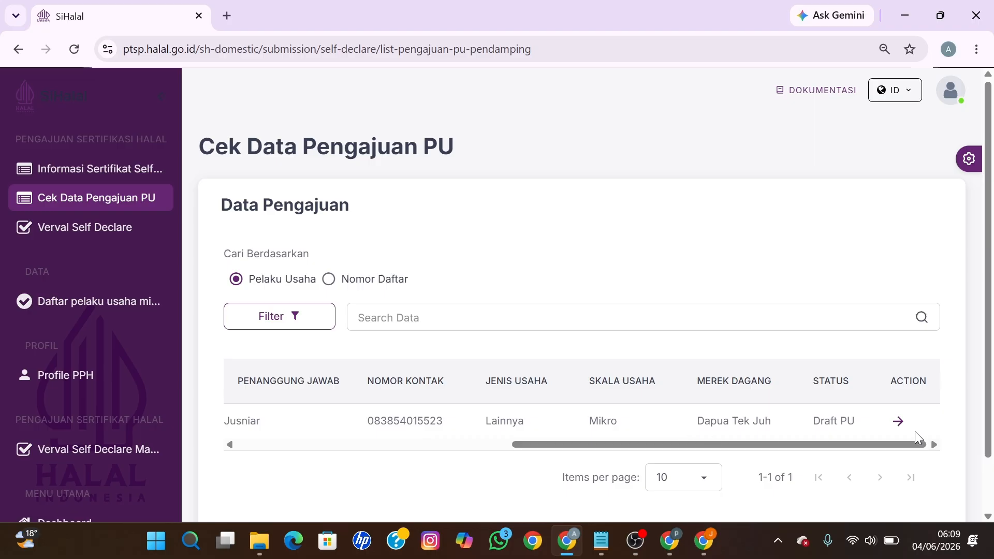
left_click(899, 424)
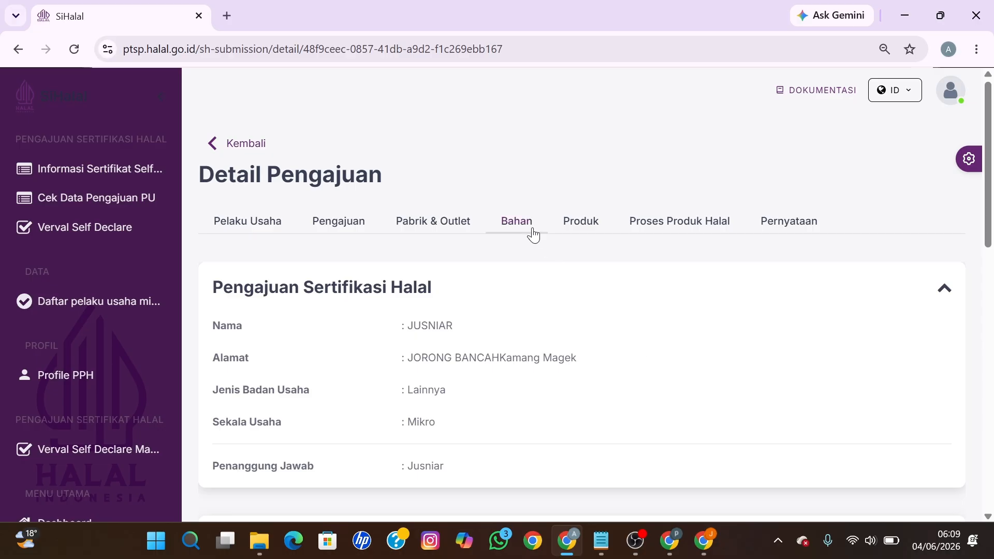
Step: Re-save the Bahan verification with Simpan Verif, then save the Lapek Bugih product verification
left_click(533, 234)
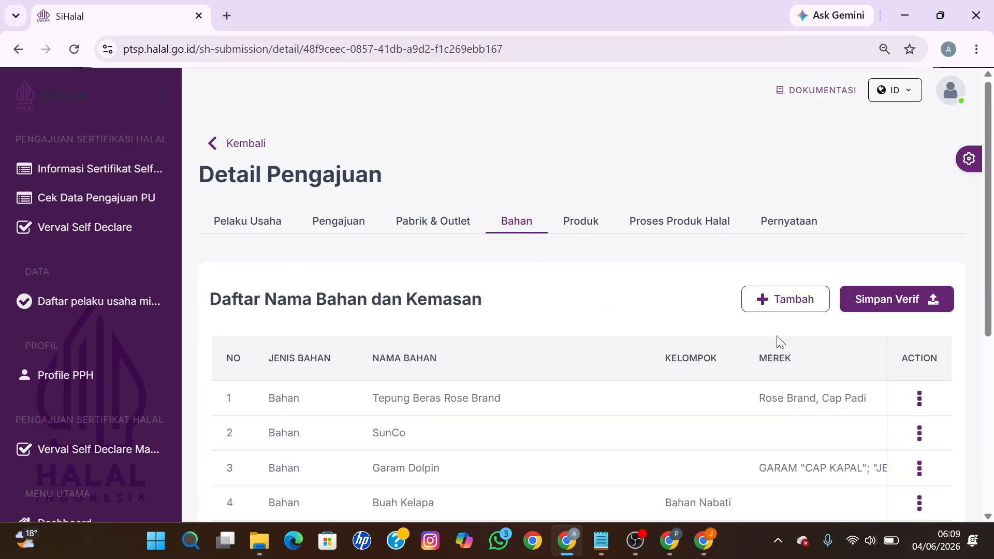
scroll(776, 338, "down", 5)
left_click_drag(421, 397, 958, 402)
scroll(843, 347, "up", 5)
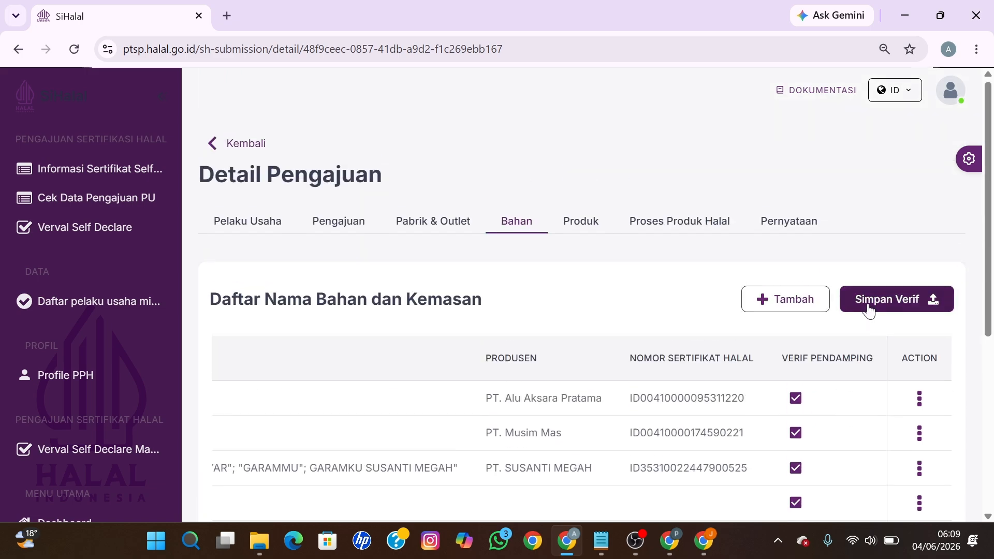
left_click(869, 309)
left_click(584, 233)
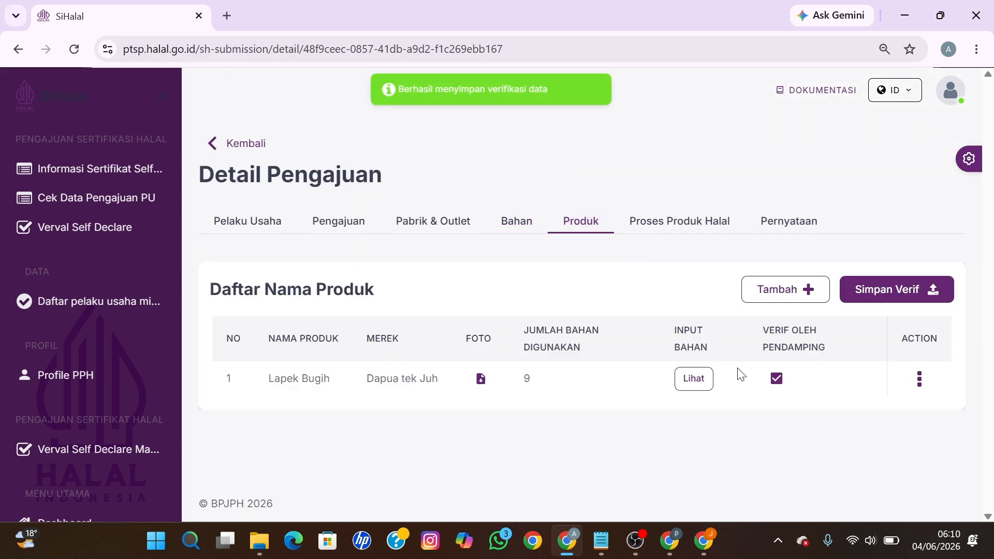
left_click(875, 304)
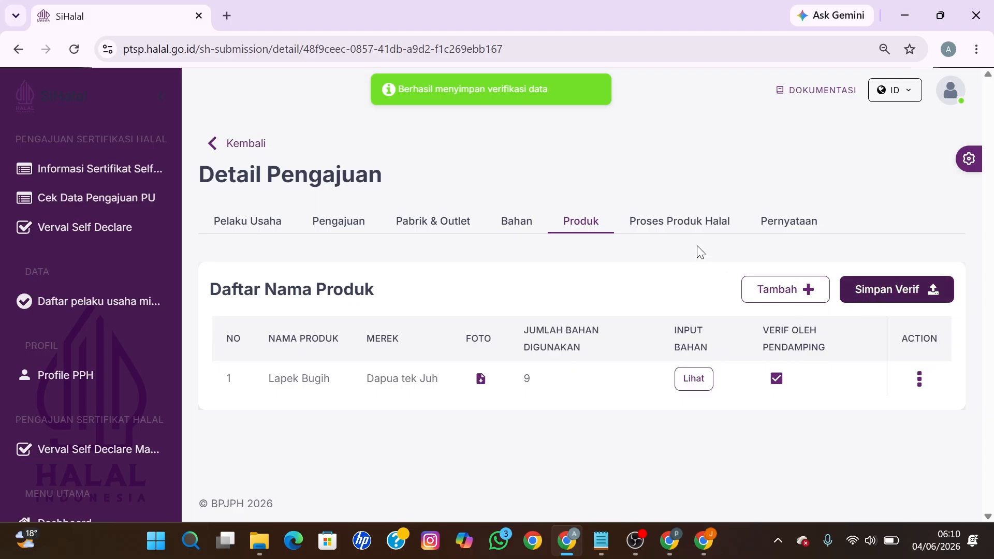
Step: Save the Proses Produk Halal verification with Simpan Hasil Verifikasi PPh
left_click(677, 230)
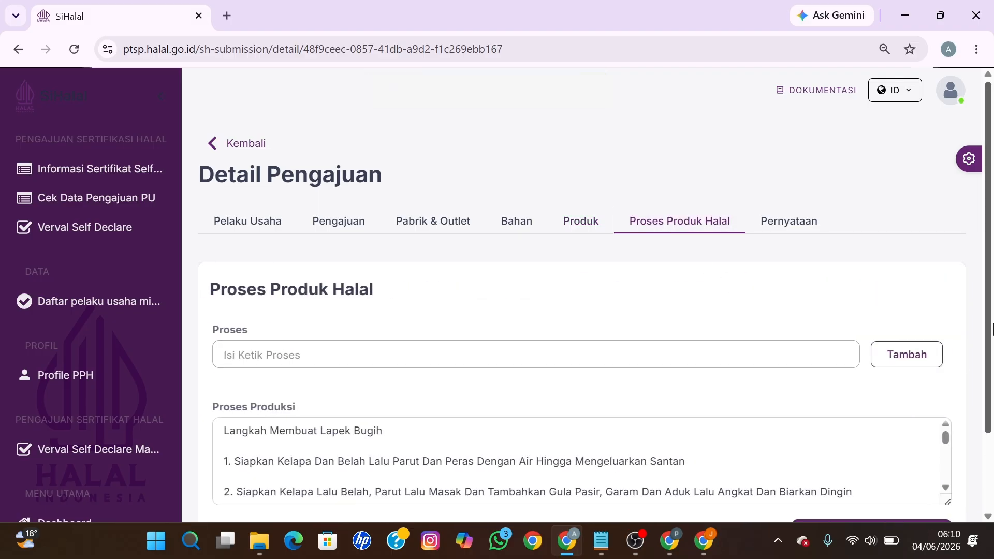
scroll(989, 274, "down", 2)
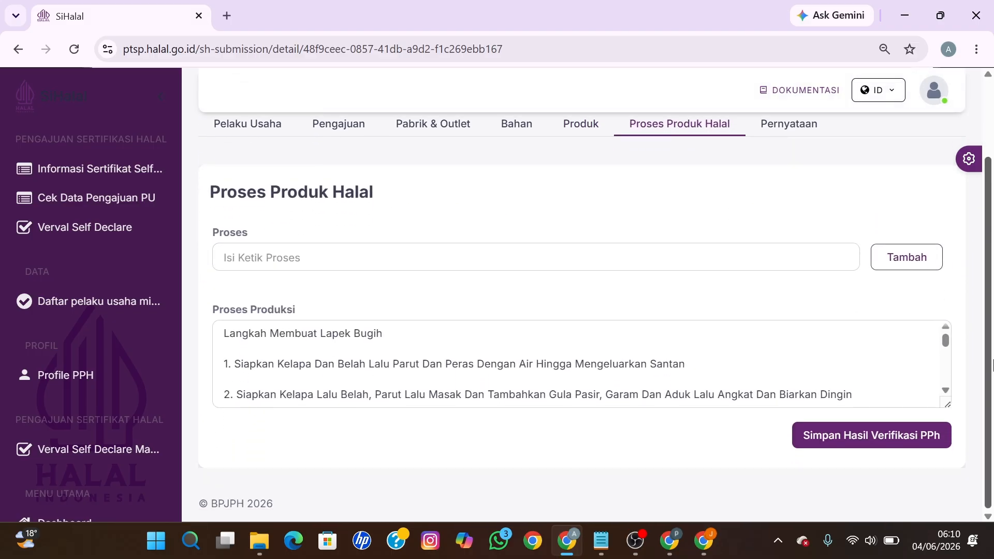
left_click(458, 364)
left_click(861, 440)
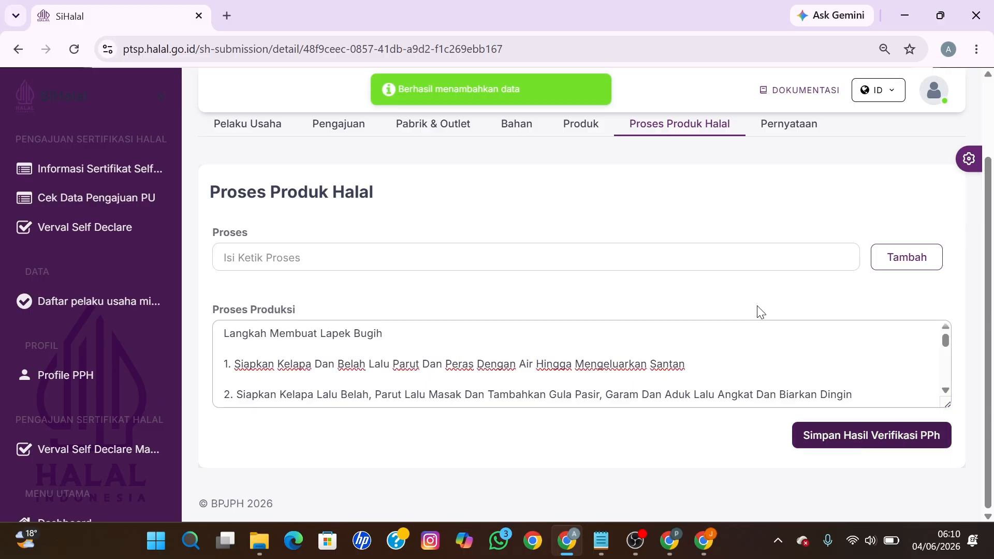
Step: Agree (Setuju) to the owner's Pernyataan, then bring up the applicant's browser window
left_click(776, 124)
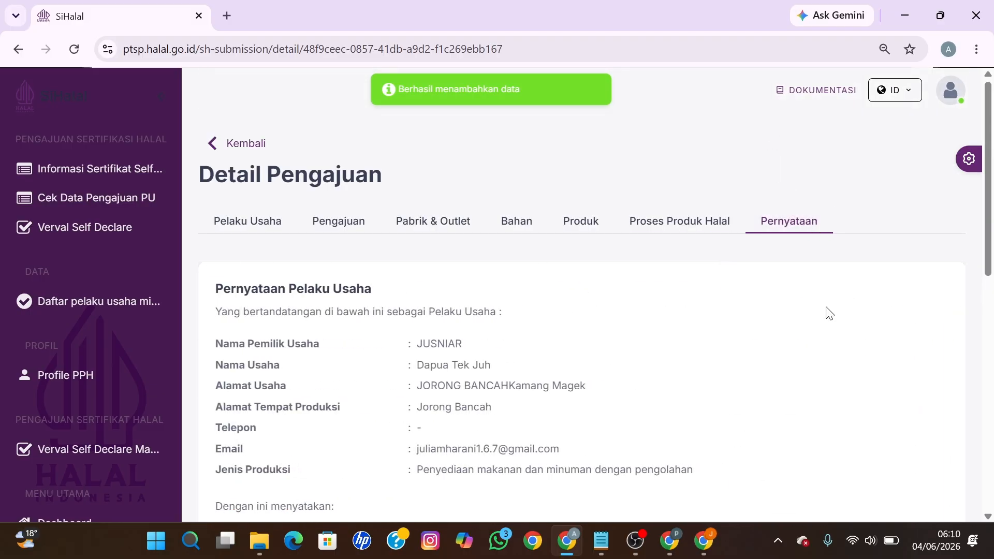
scroll(828, 313, "down", 10)
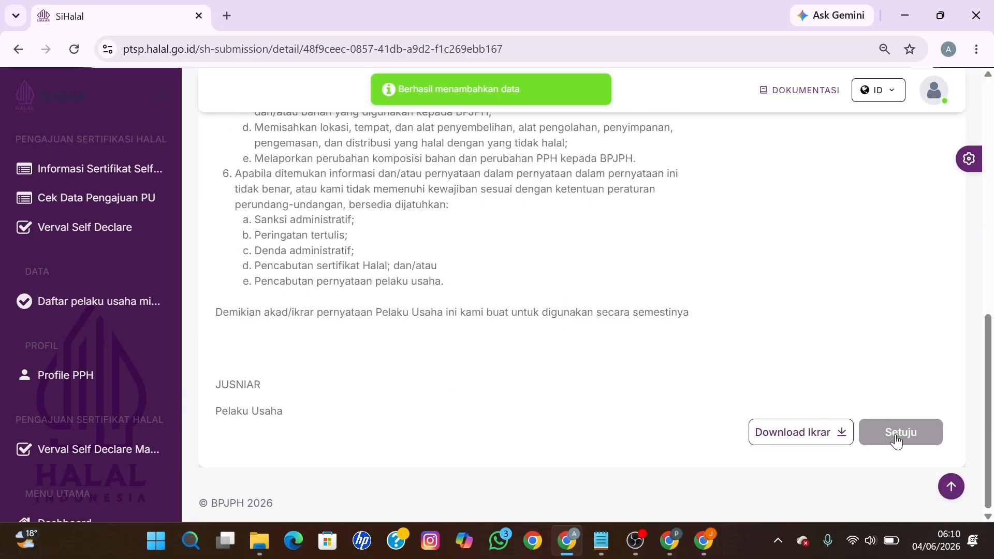
left_click(897, 438)
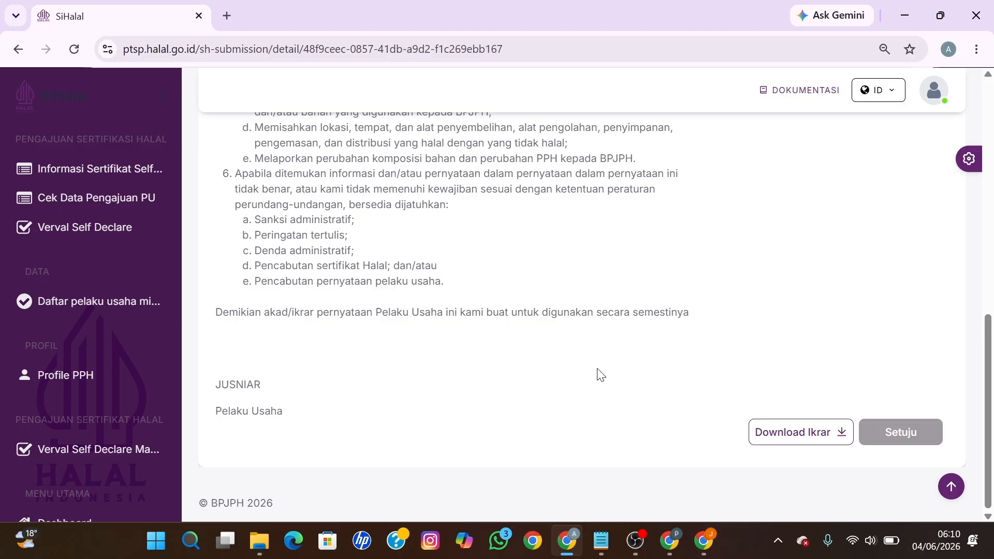
left_click(671, 540)
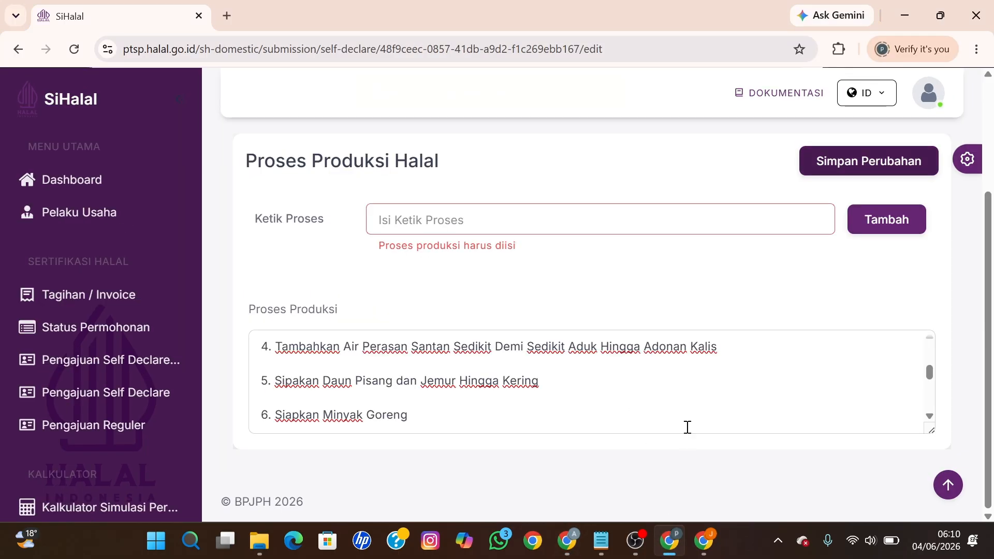
Step: Open the application for editing and check that Bahan and Produk both show Sudah
scroll(614, 363, "up", 3)
scroll(290, 268, "up", 3)
left_click(250, 164)
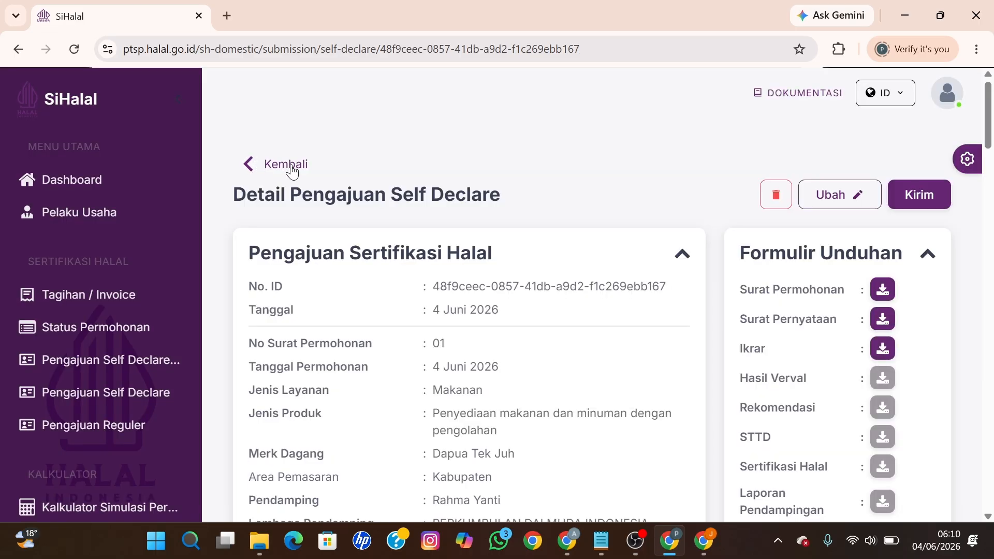
left_click(859, 198)
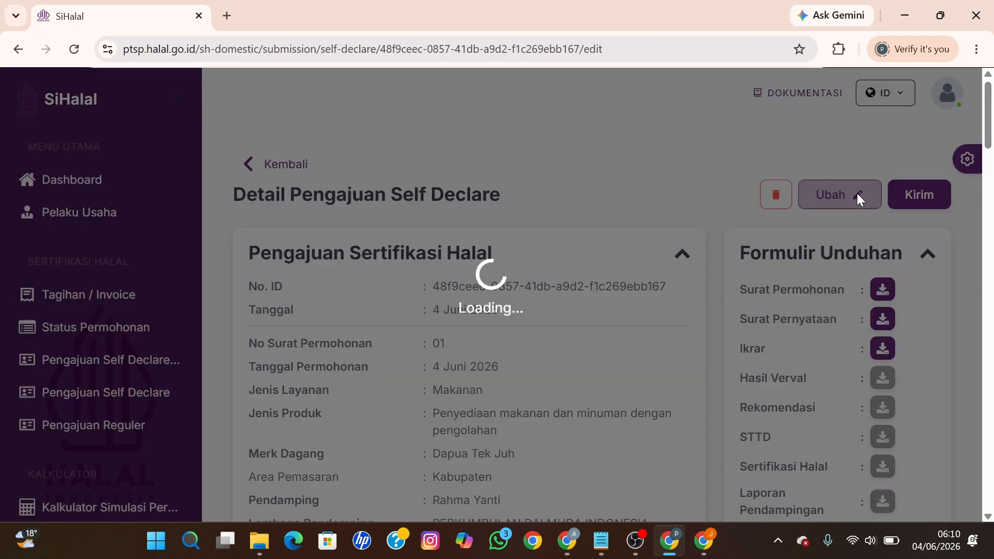
left_click(590, 257)
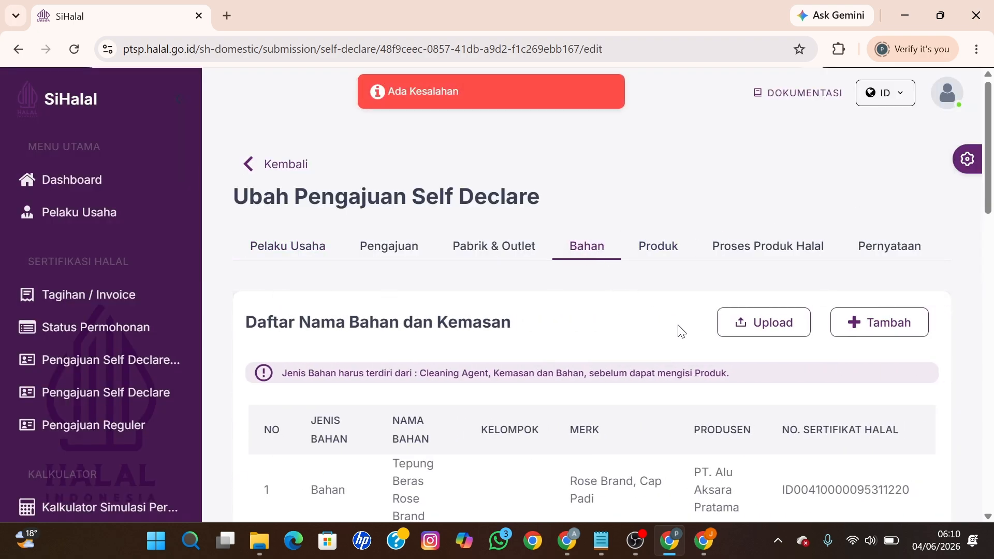
scroll(678, 334, "down", 15)
left_click_drag(637, 365, 856, 381)
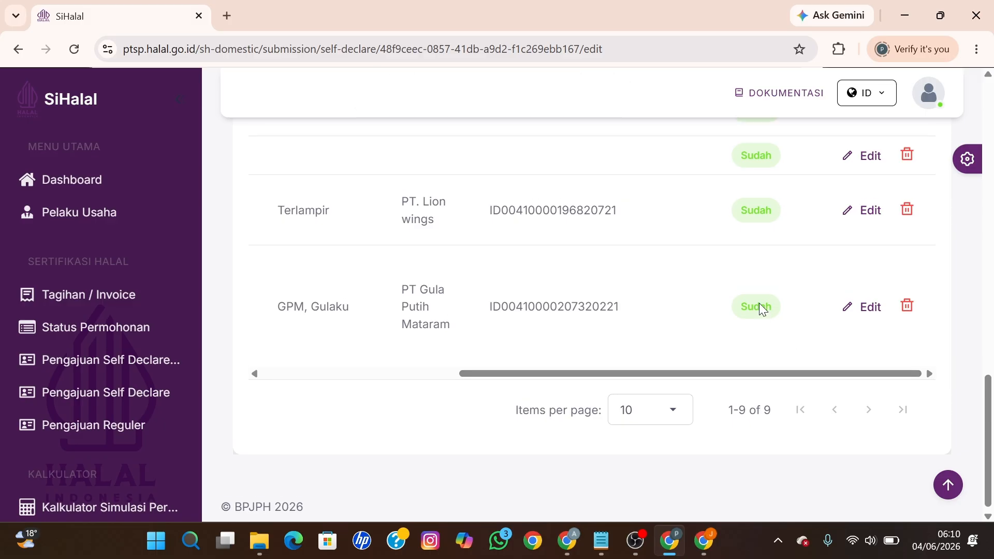
scroll(760, 308, "up", 10)
scroll(761, 309, "up", 4)
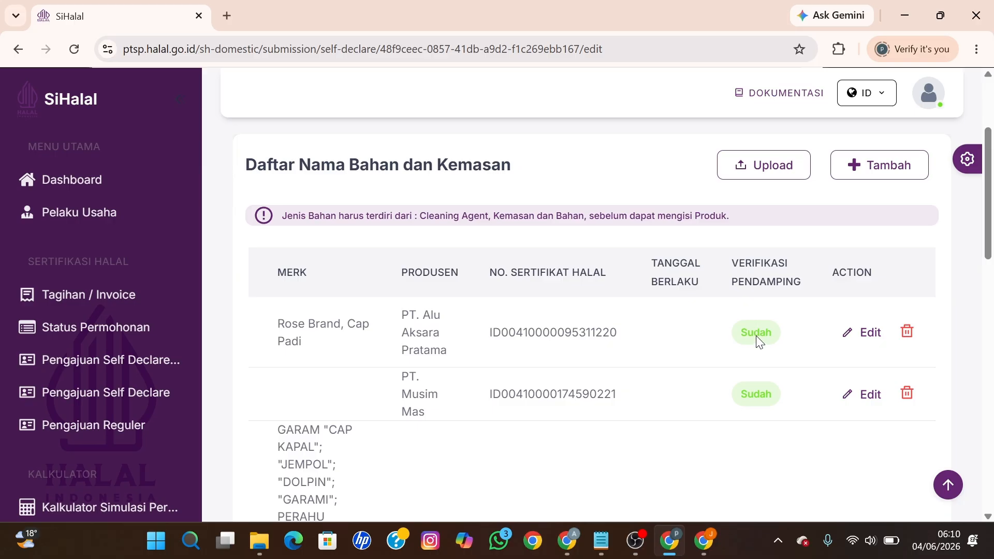
scroll(760, 378, "up", 2)
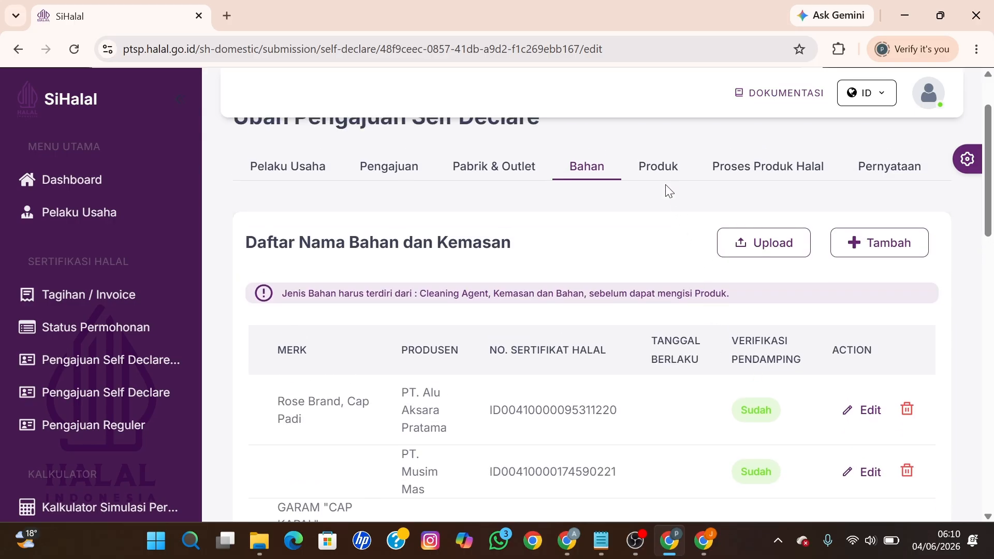
left_click(657, 172)
scroll(781, 391, "down", 3)
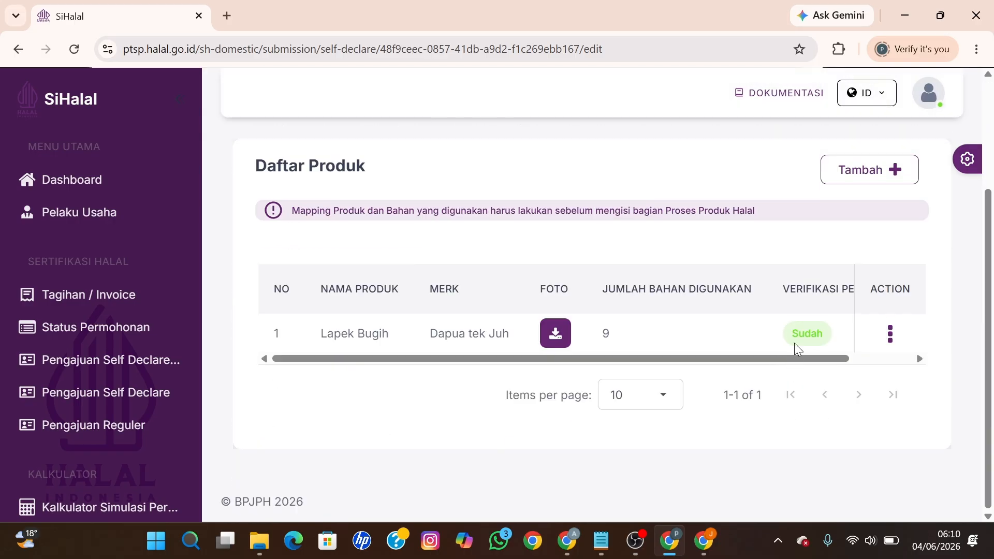
scroll(794, 343, "up", 3)
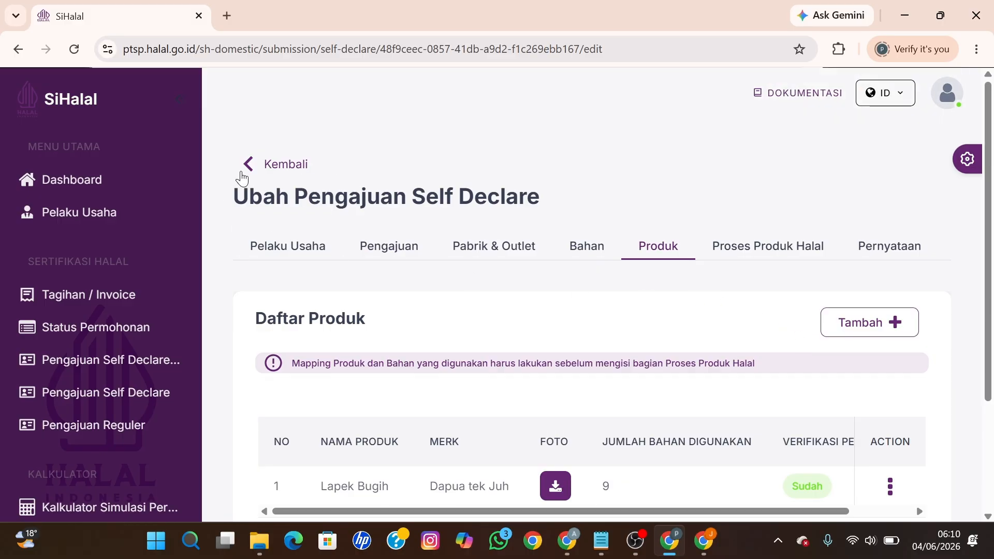
Step: Return to the application detail and submit it, confirming Kirim
left_click(249, 167)
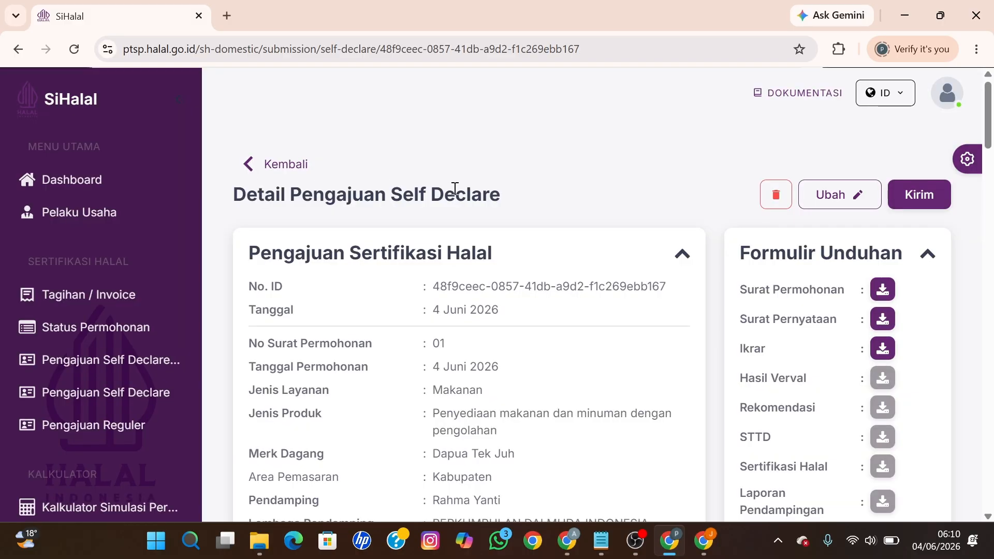
left_click(933, 204)
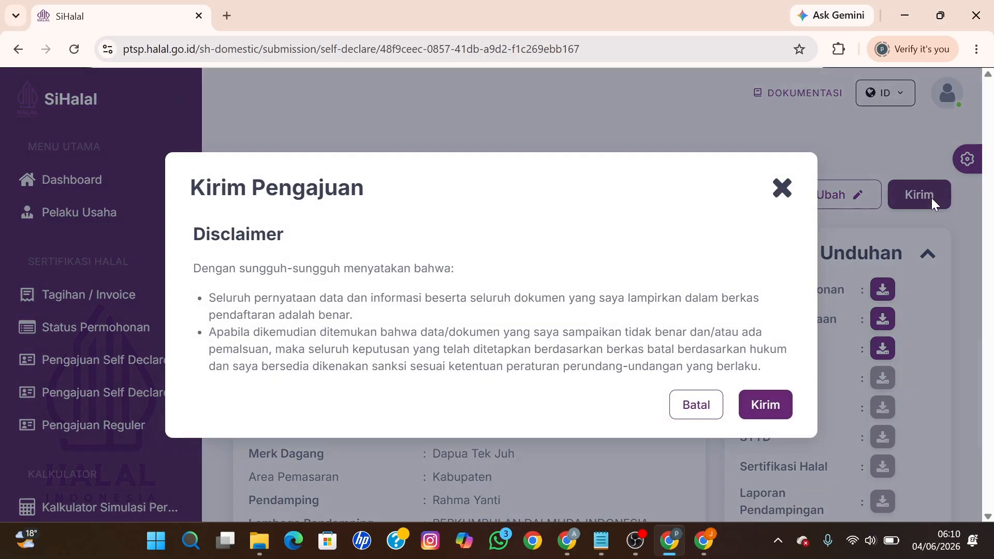
left_click(765, 403)
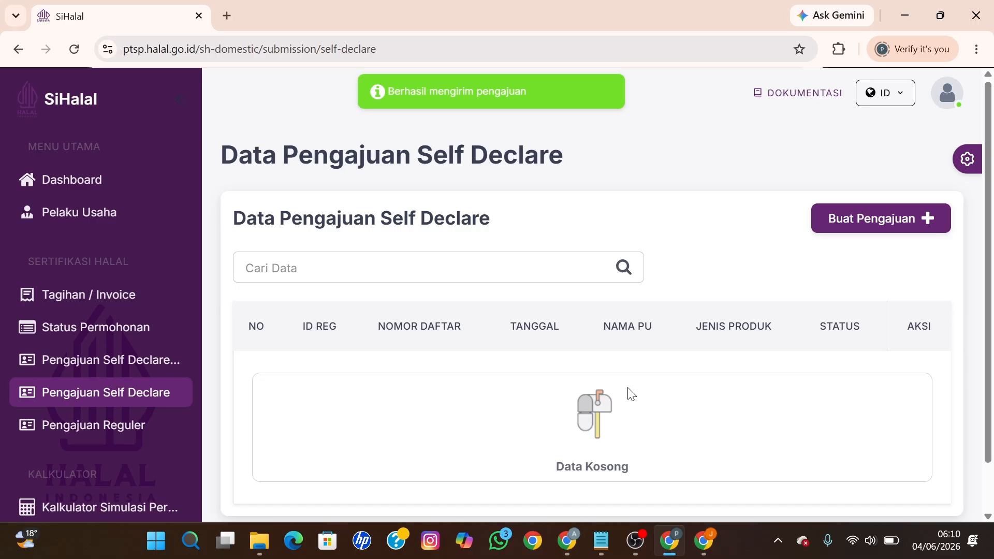
Step: In the Pendamping window, open the application's verification details from Verval Self Declare
left_click(568, 542)
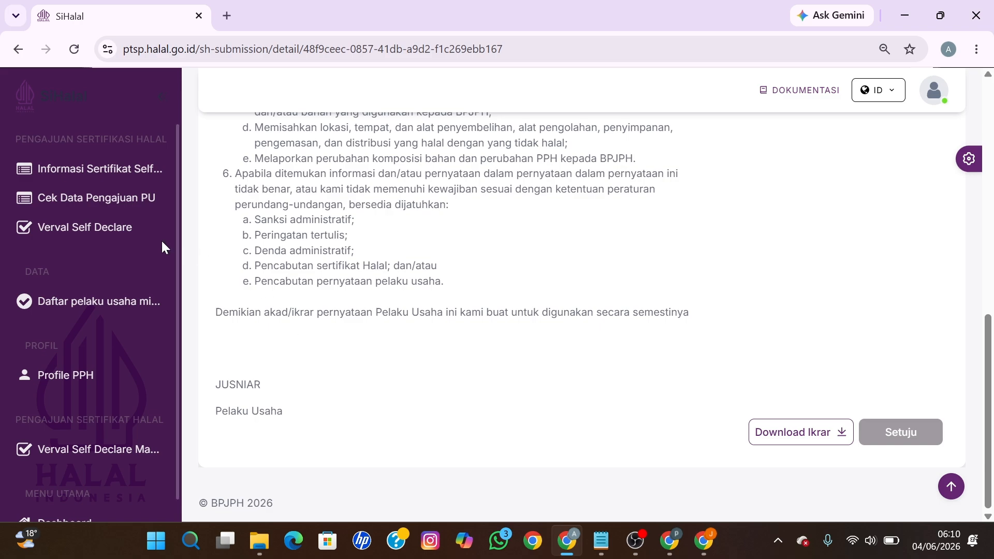
left_click(113, 229)
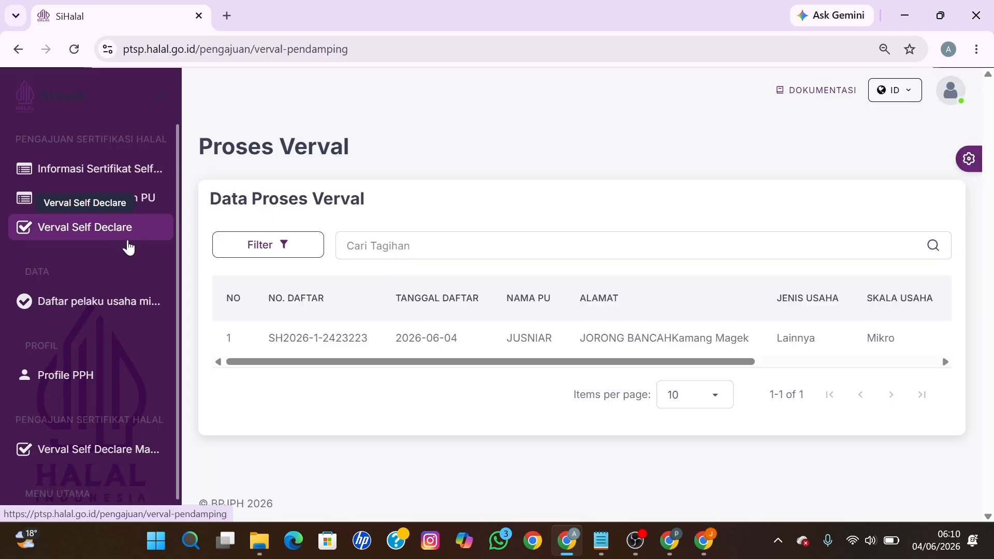
left_click_drag(305, 362, 821, 369)
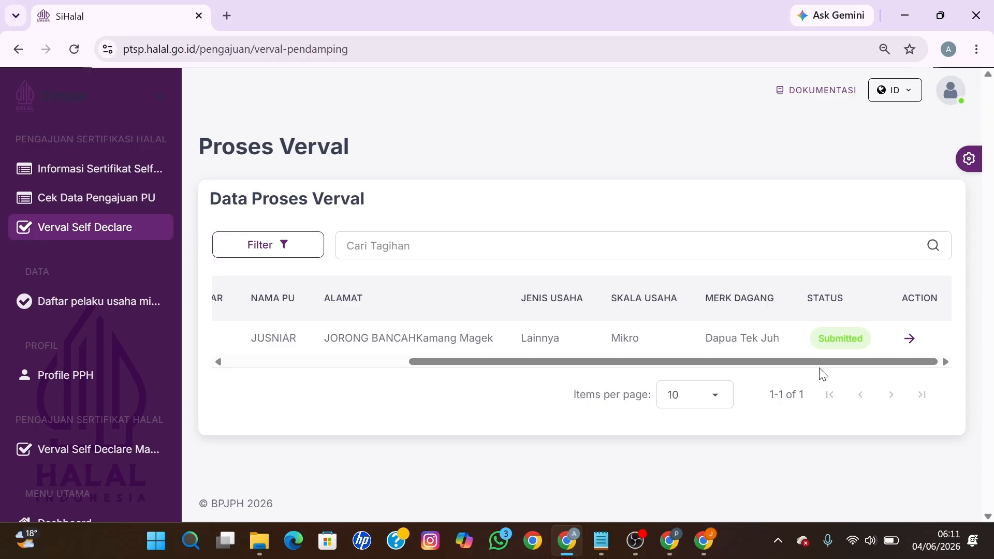
left_click(910, 339)
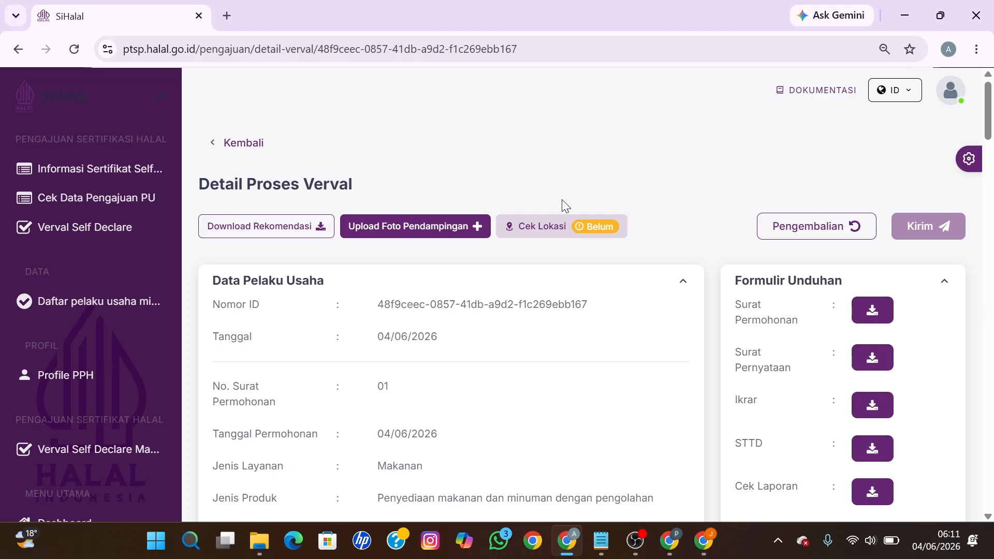
Step: Upload the pendampingan image as the Foto Pendampingan
left_click(411, 226)
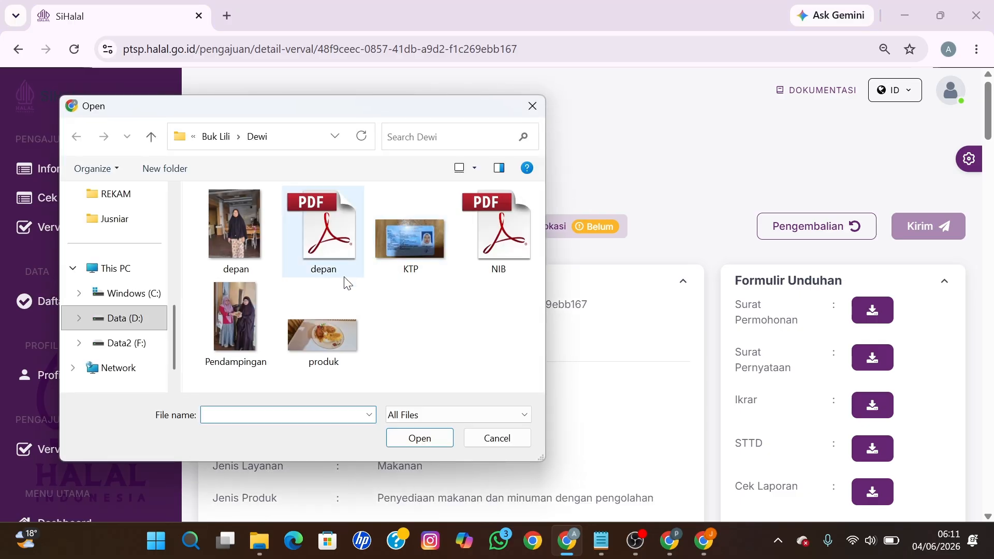
left_click(136, 223)
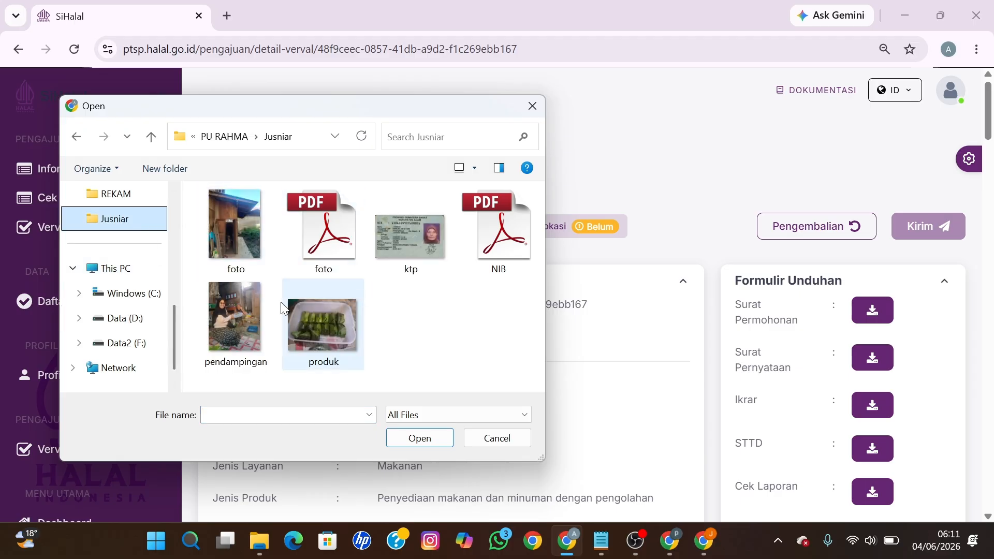
left_click(227, 315)
left_click(418, 438)
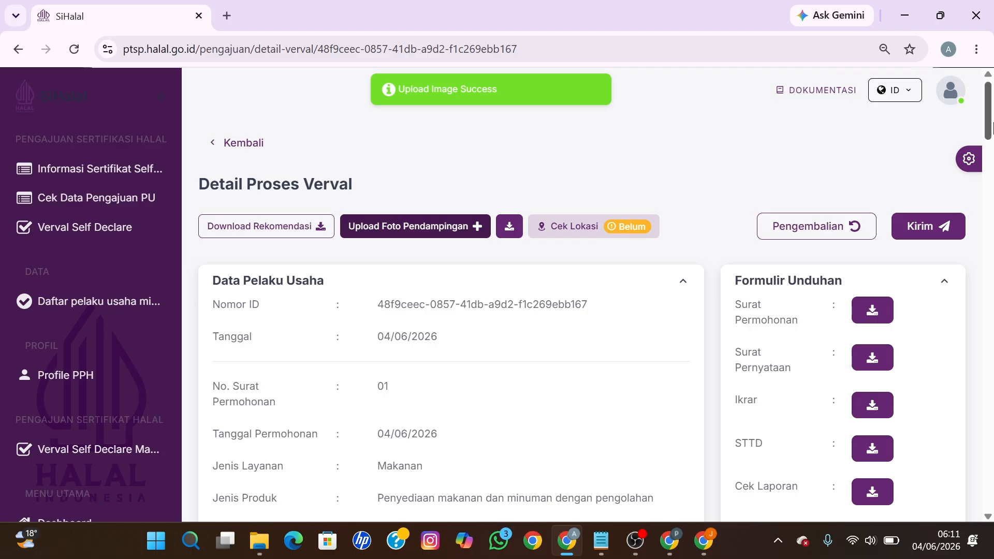
left_click_drag(990, 122, 989, 282)
Step: Mark Merek atau Nama Produk as Sesuai and save the general requirements check
scroll(913, 267, "up", 3)
scroll(913, 267, "down", 1)
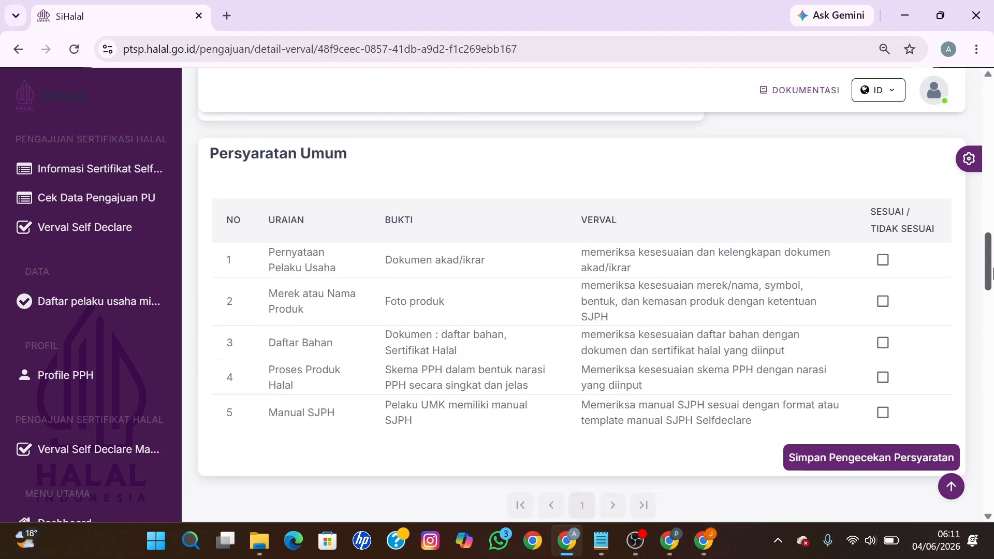
left_click(883, 290)
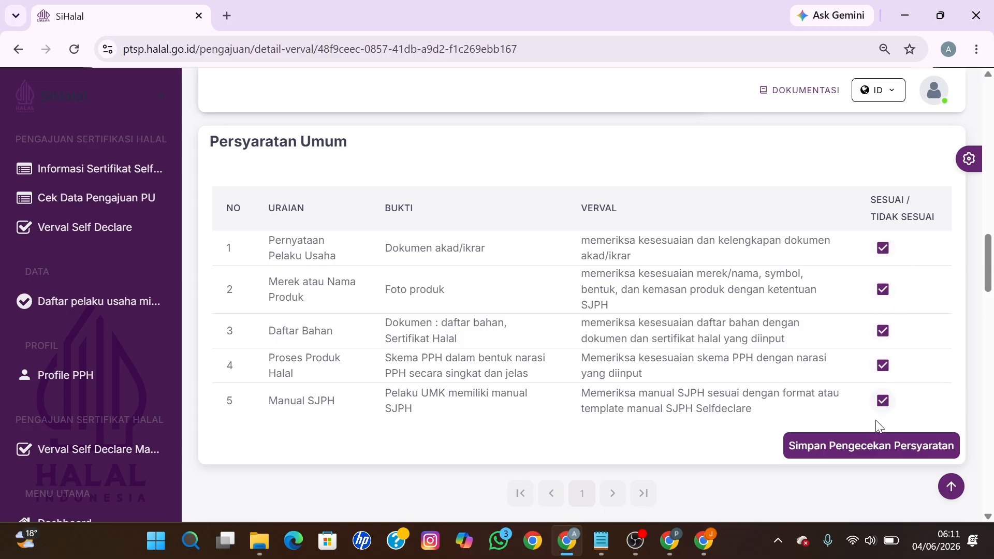
left_click(859, 448)
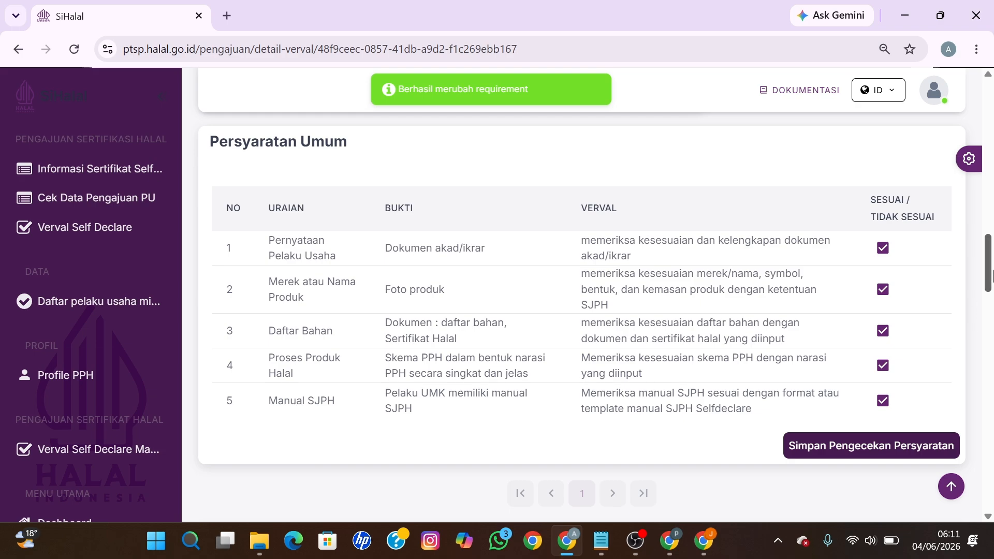
Step: Tick Sesuai for the Kebijakan Halal requirement and requirements 1 through 10
scroll(992, 275, "down", 8)
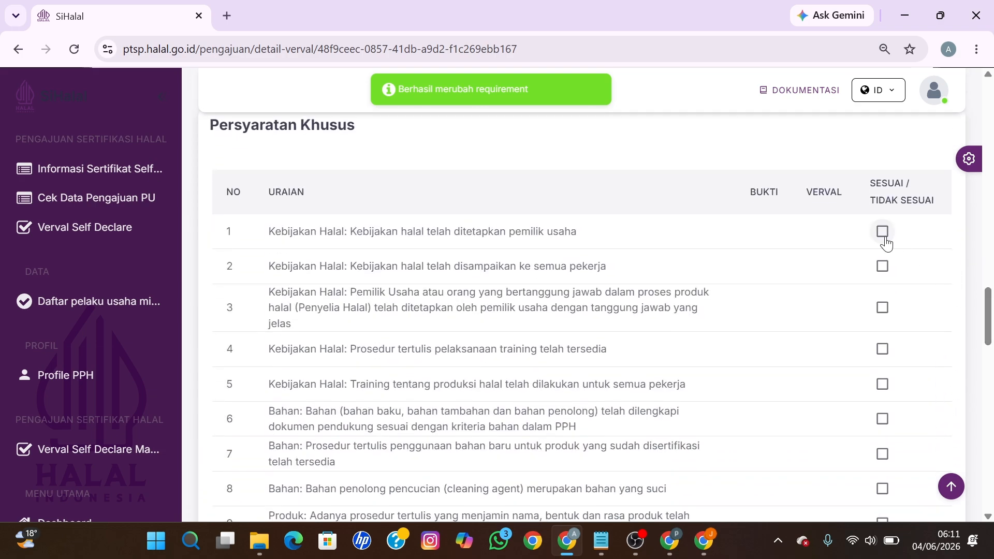
left_click(883, 231)
left_click(882, 266)
left_click(883, 308)
left_click(882, 348)
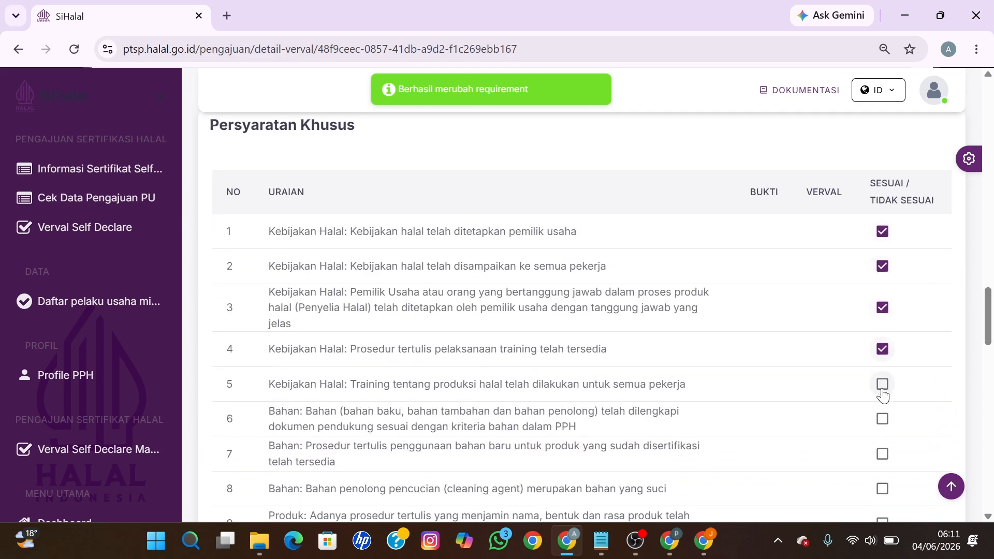
left_click(883, 384)
left_click(883, 419)
left_click(882, 454)
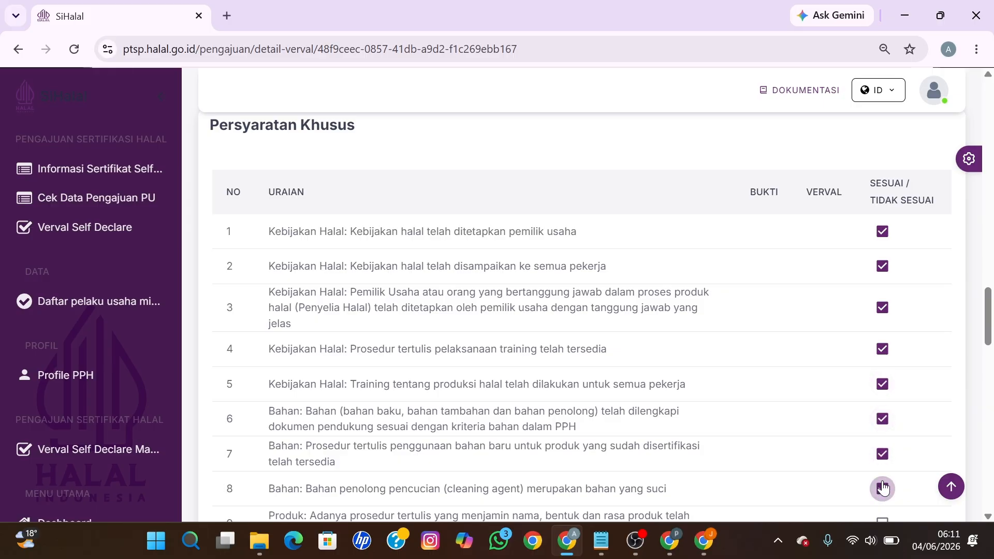
left_click_drag(991, 303, 992, 341)
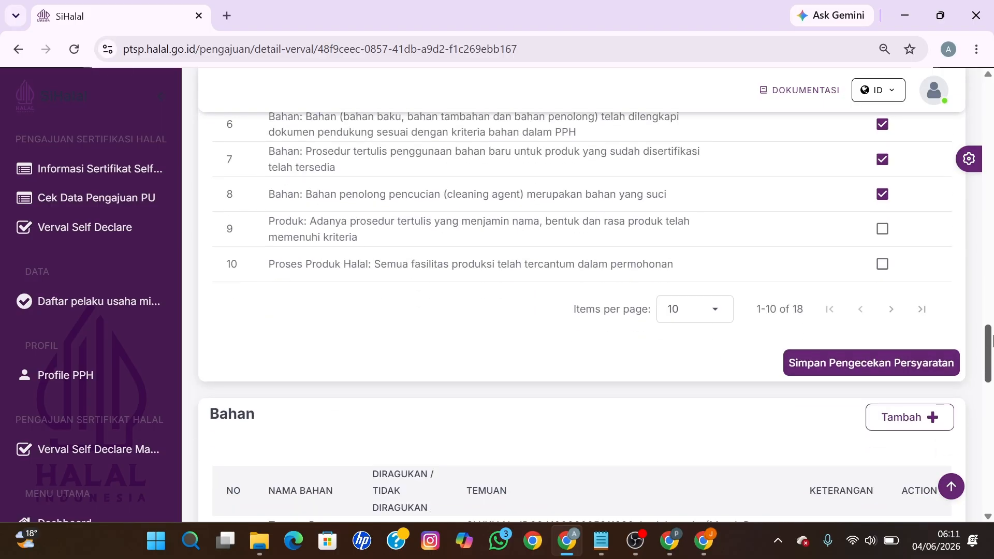
left_click(883, 262)
Step: Show 25 items per page, tick the remaining requirements as Sesuai, and save the check
left_click(726, 321)
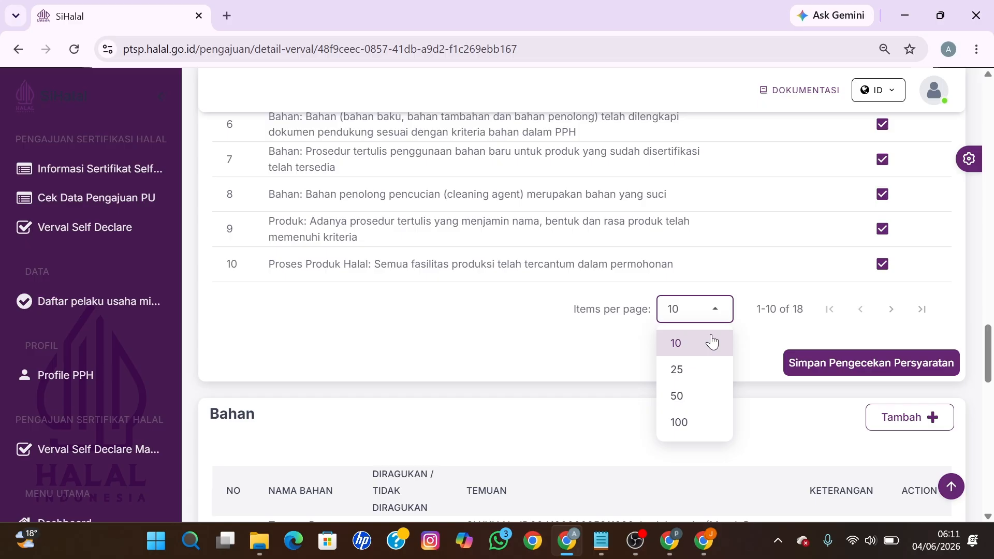
left_click(695, 369)
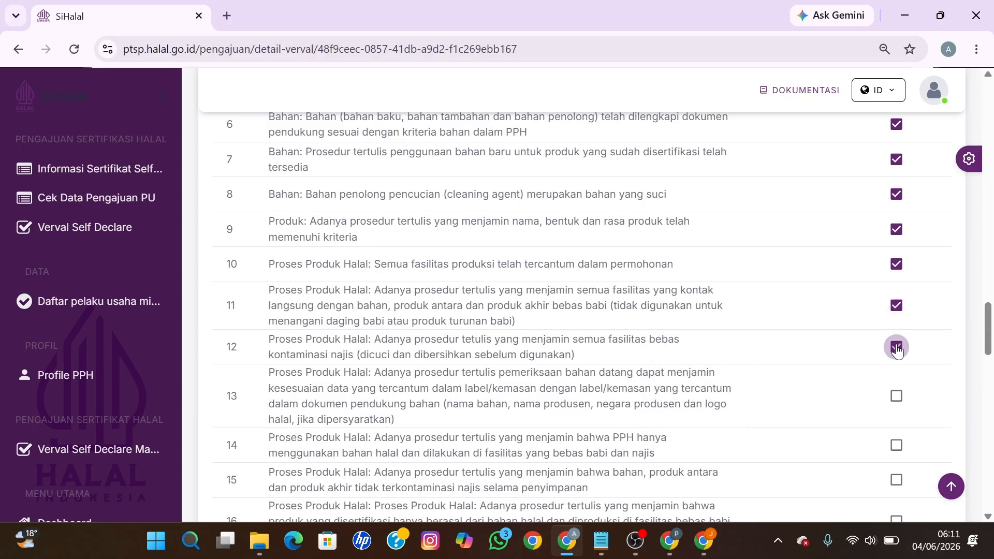
left_click(896, 398)
left_click(895, 445)
left_click(896, 480)
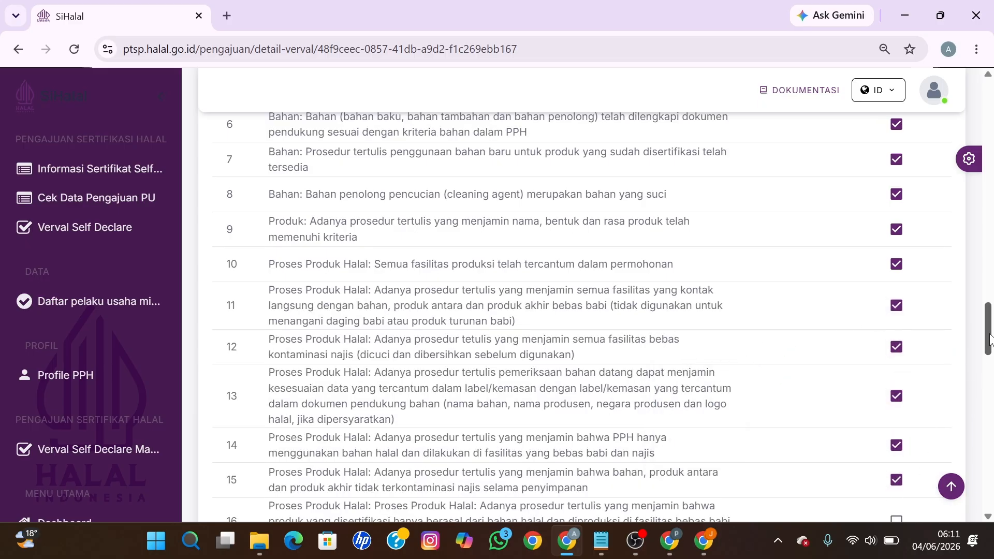
left_click_drag(991, 340, 992, 374)
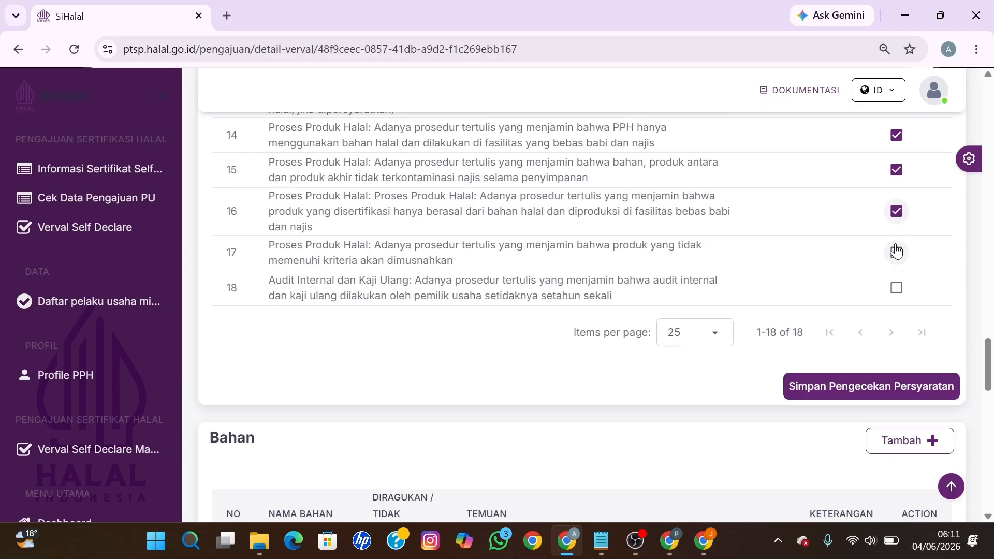
left_click(897, 387)
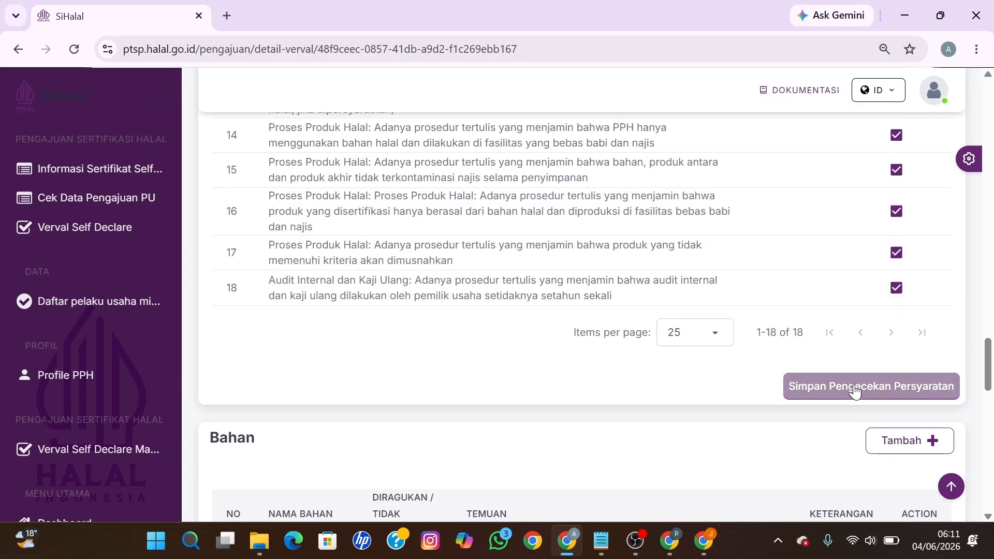
left_click_drag(981, 362, 986, 456)
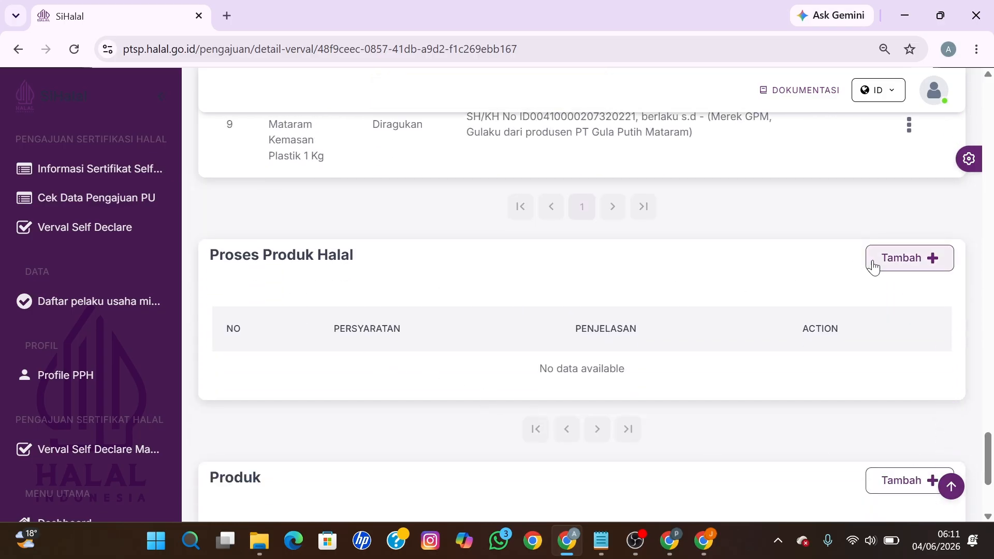
Step: Add a Proses entry to Proses Produk Halal and save it
left_click(898, 262)
left_click(388, 240)
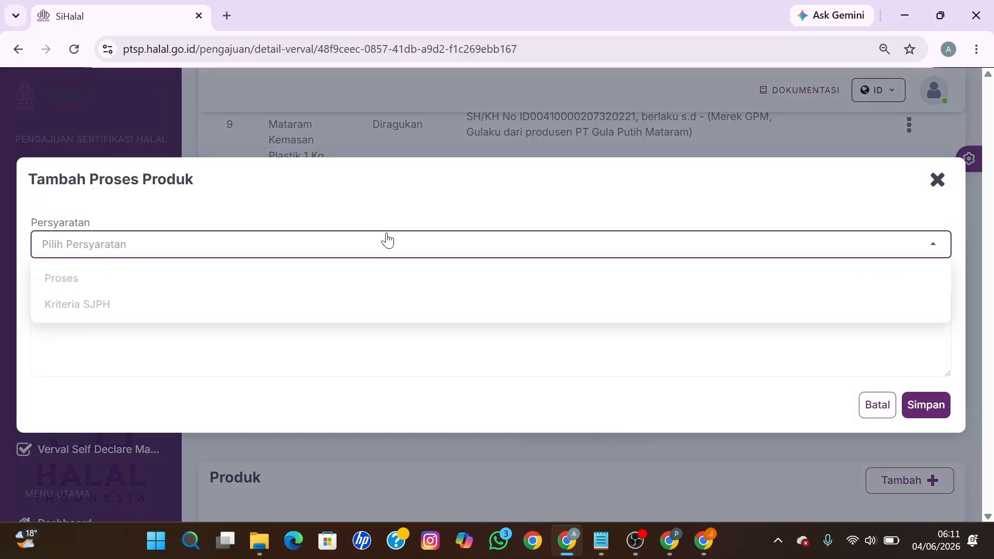
left_click(193, 279)
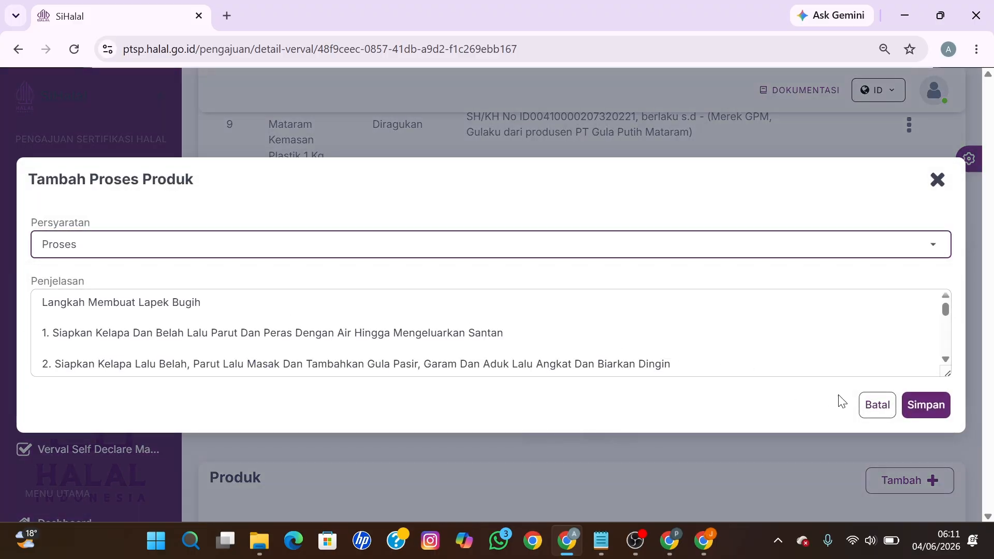
left_click(925, 406)
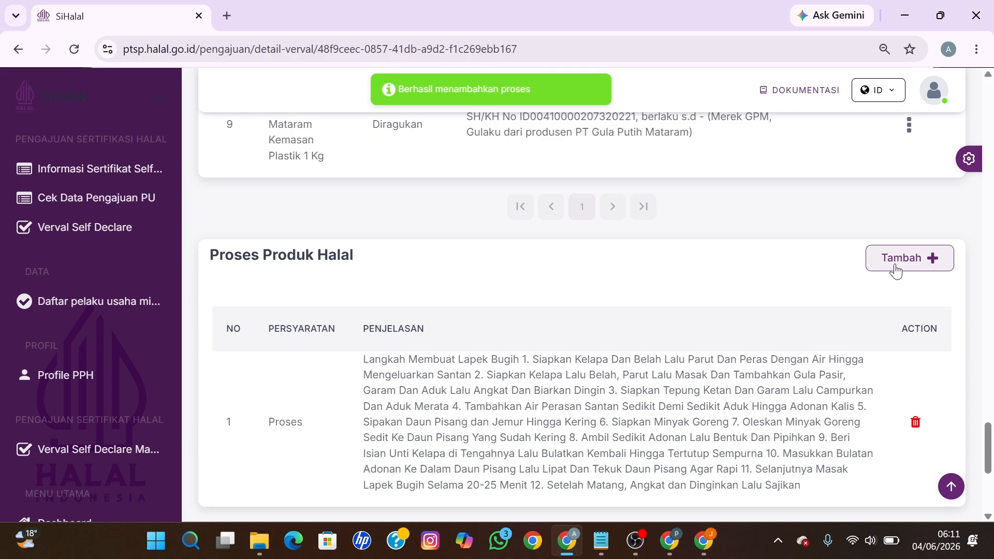
Step: Add and save a Kriteria SJPH entry in Proses Produk Halal
left_click(896, 269)
left_click(356, 243)
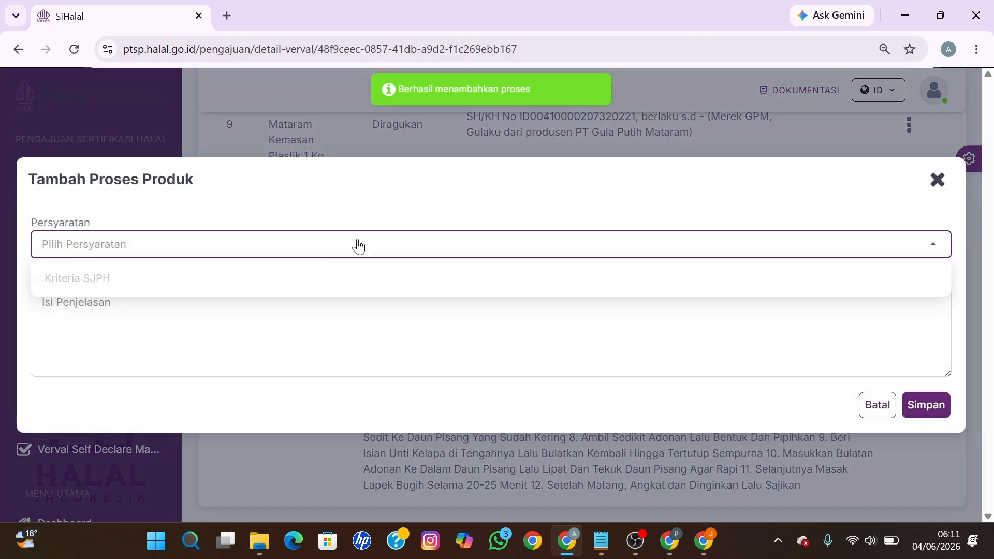
left_click(280, 280)
left_click(920, 410)
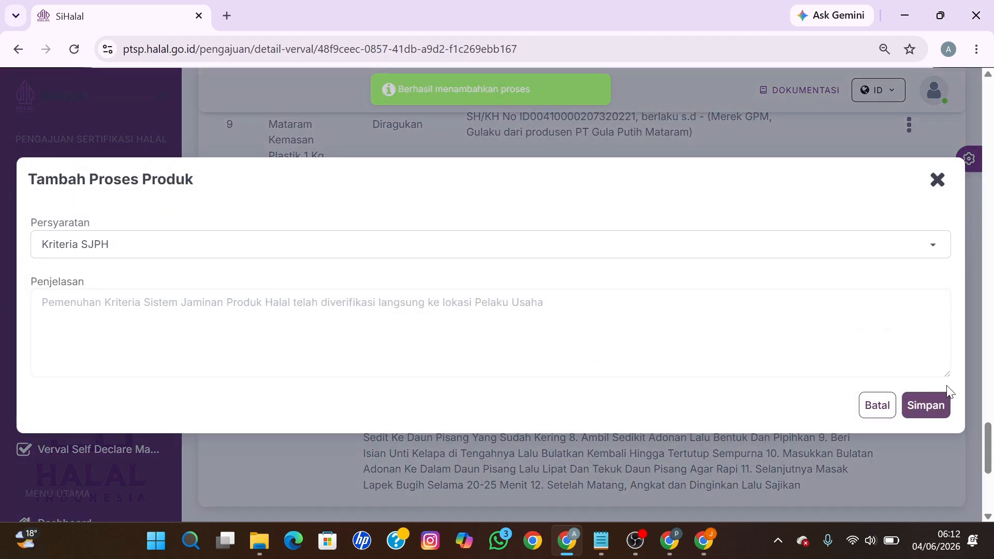
left_click_drag(990, 444, 991, 479)
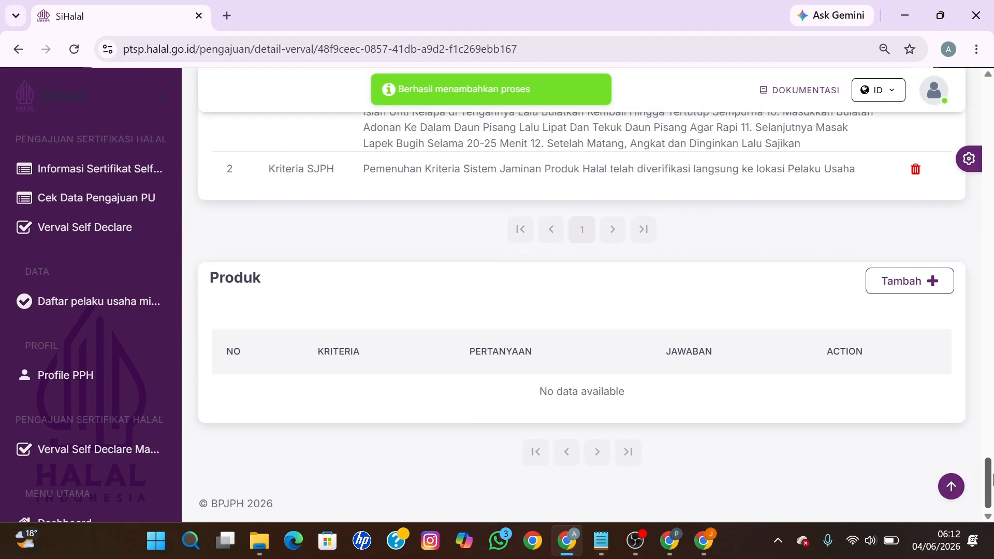
left_click(906, 282)
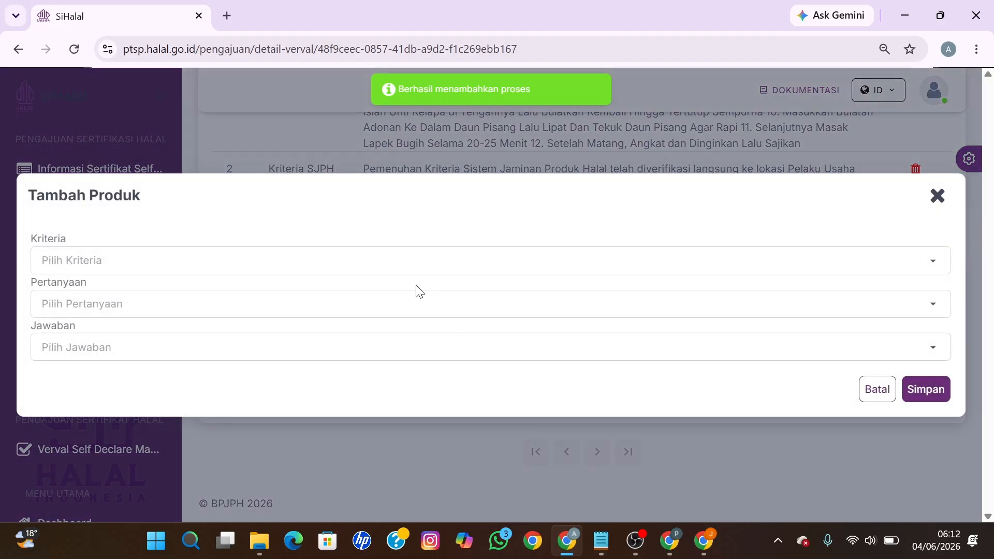
Step: Add the Nama/Simbol criterion with the religious worship question, answered Tidak
left_click(329, 263)
left_click(179, 303)
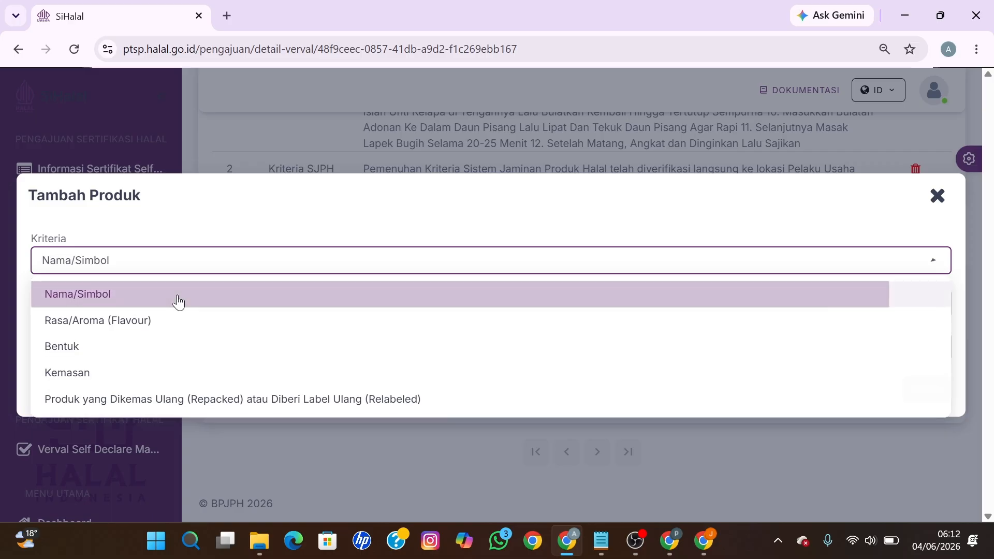
left_click(173, 305)
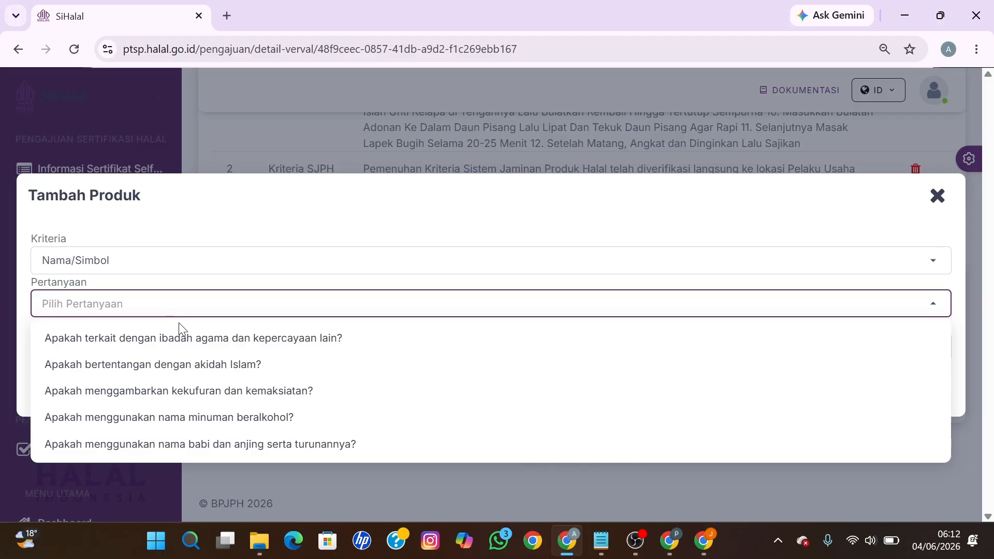
left_click(175, 342)
left_click(162, 349)
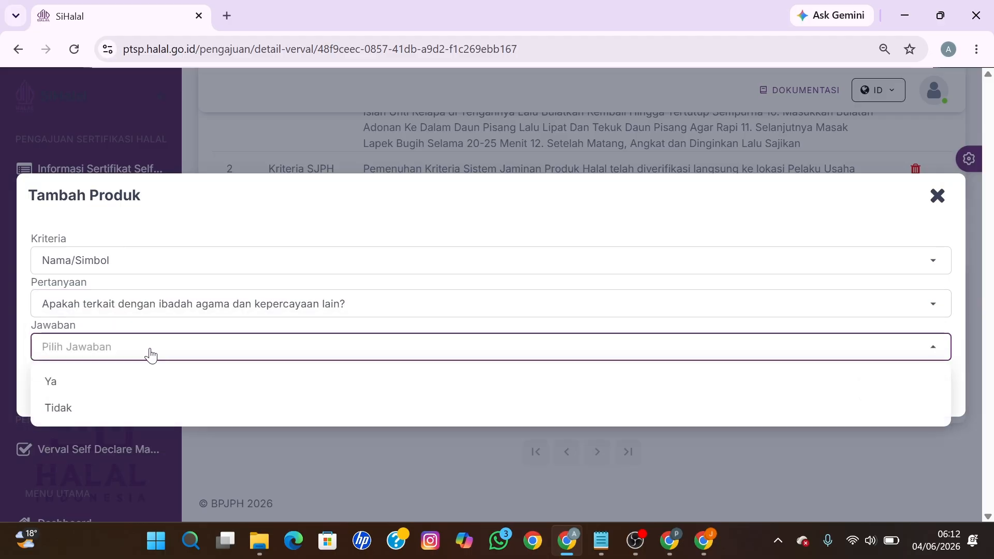
left_click(88, 406)
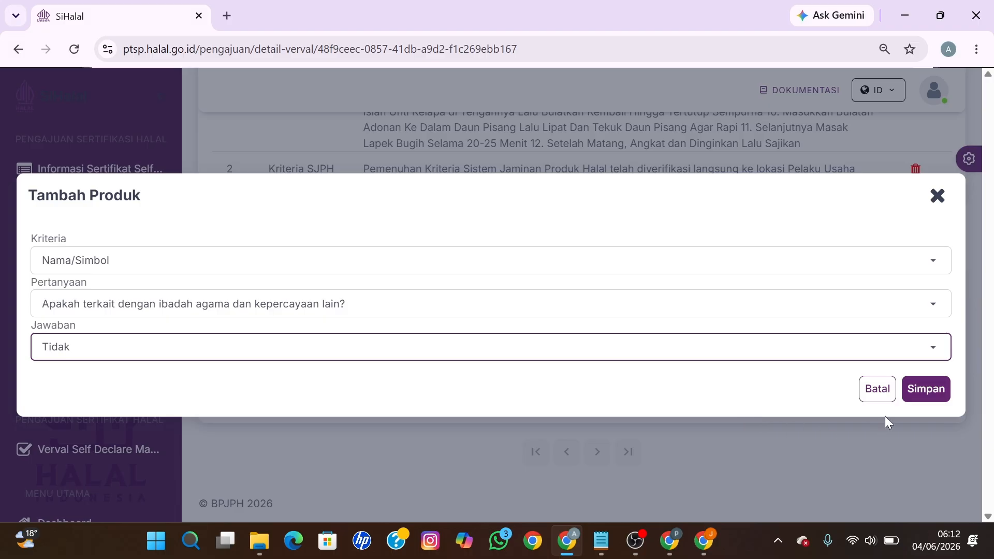
left_click(911, 396)
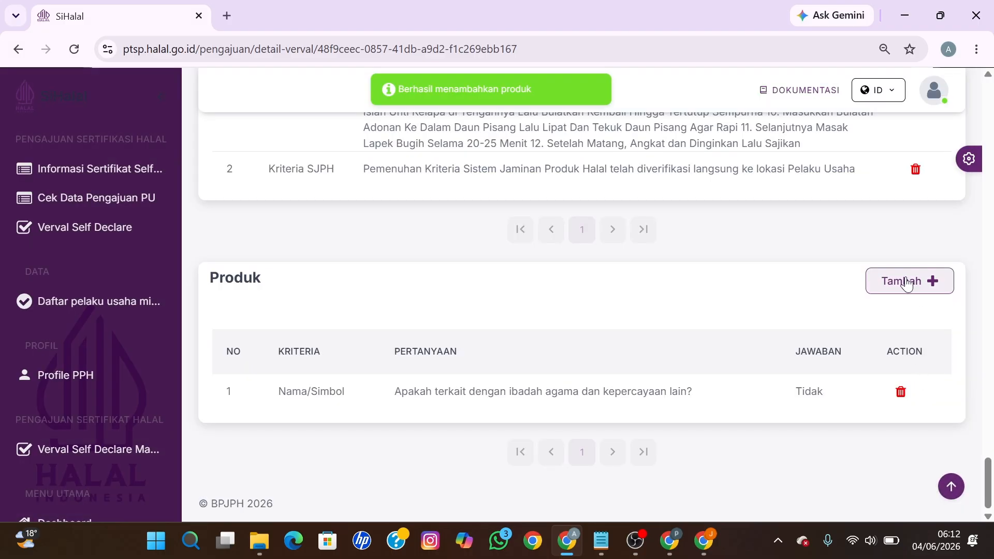
Step: Add the Rasa/Aroma (Flavour) criterion with the pork-flavour question, answered Tidak
left_click(905, 282)
left_click(287, 271)
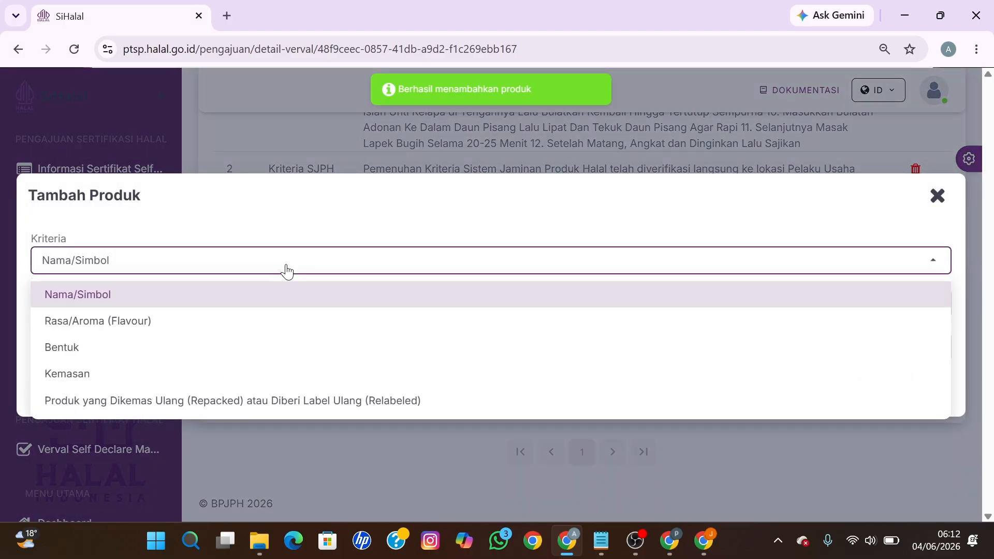
left_click(170, 330)
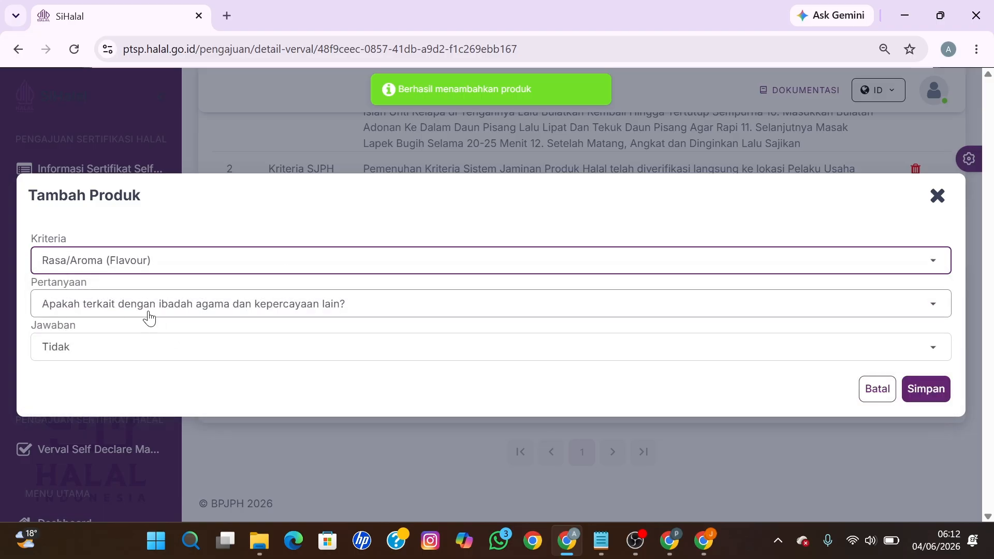
left_click(147, 314)
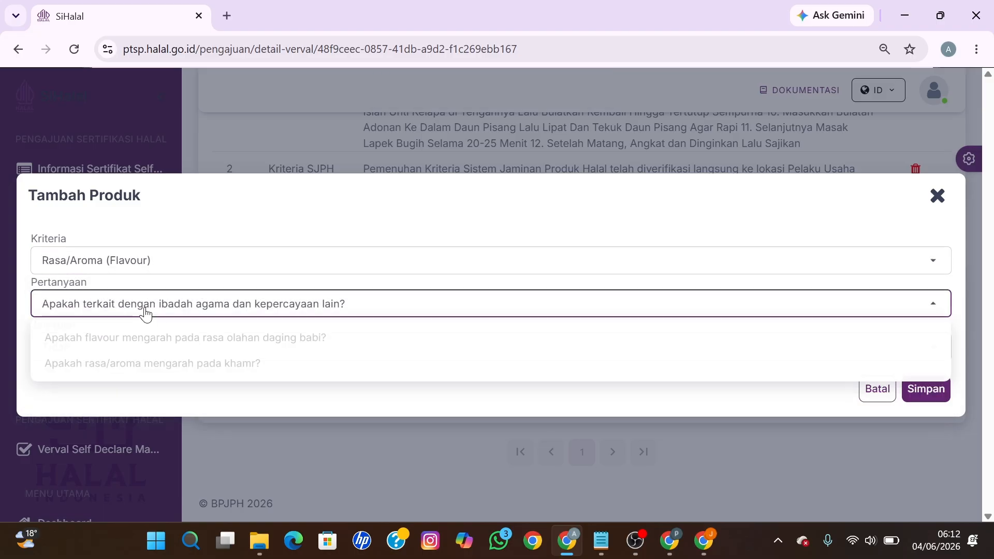
left_click(158, 337)
left_click(140, 352)
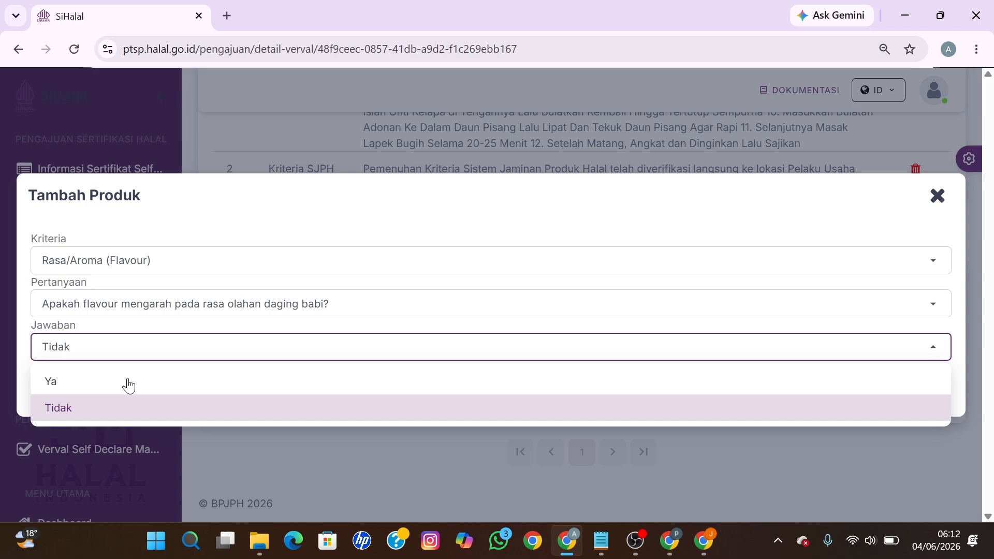
left_click(109, 420)
left_click(938, 392)
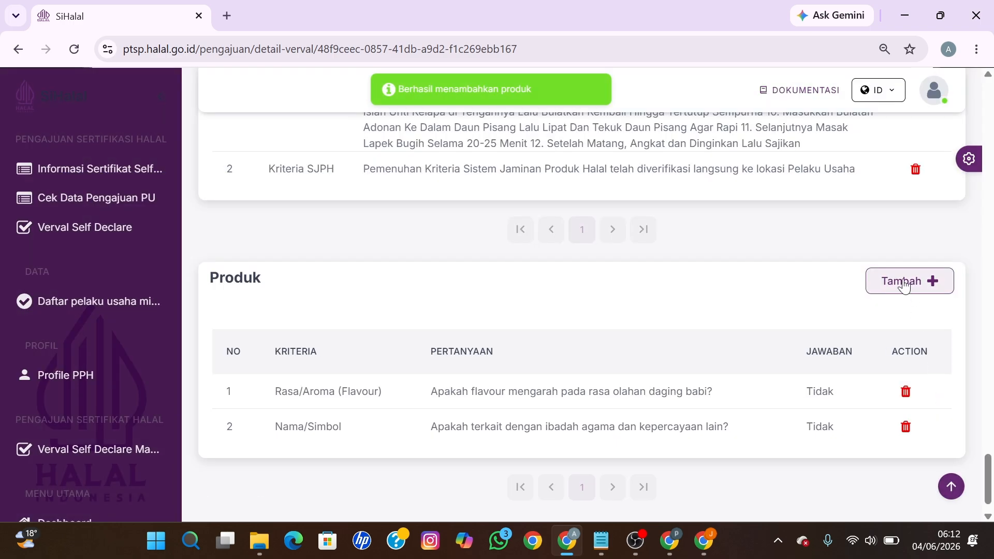
Step: Add the Bentuk criterion with the pig and dog shapes question, answered Tidak
left_click(903, 285)
left_click(293, 265)
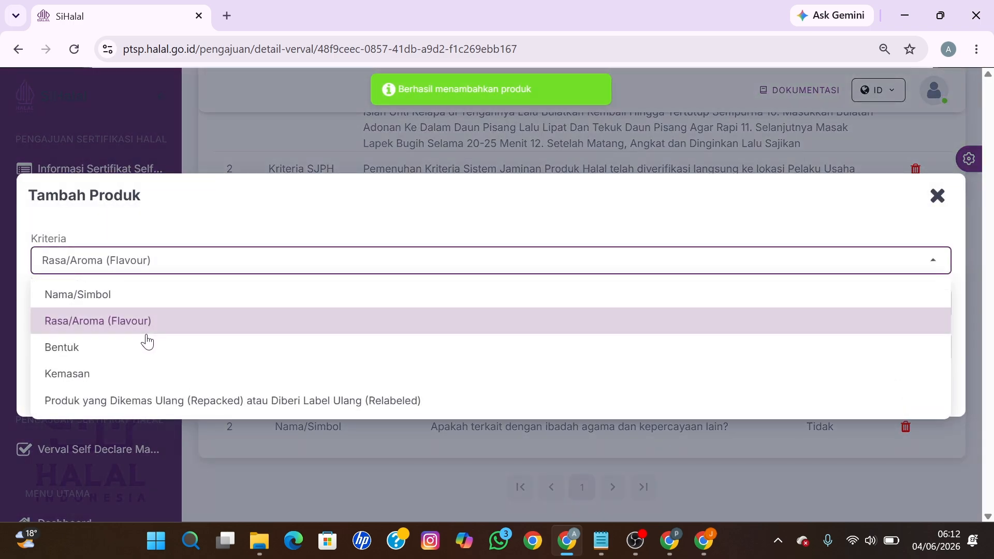
left_click(108, 348)
left_click(111, 303)
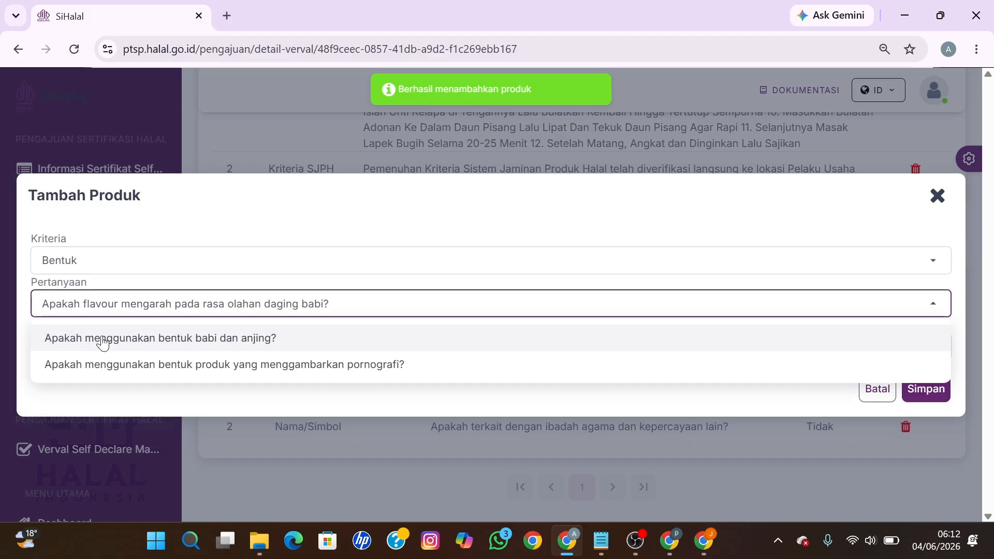
left_click(103, 343)
left_click(104, 346)
left_click(883, 406)
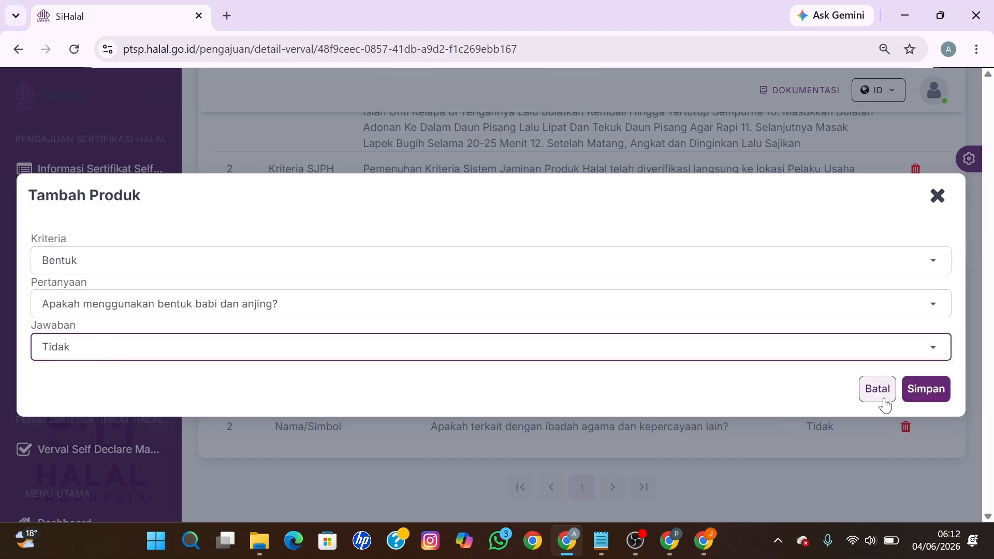
left_click(931, 393)
Step: Add the Kemasan criterion with the dog or pig packaging question, answered Tidak
left_click(915, 279)
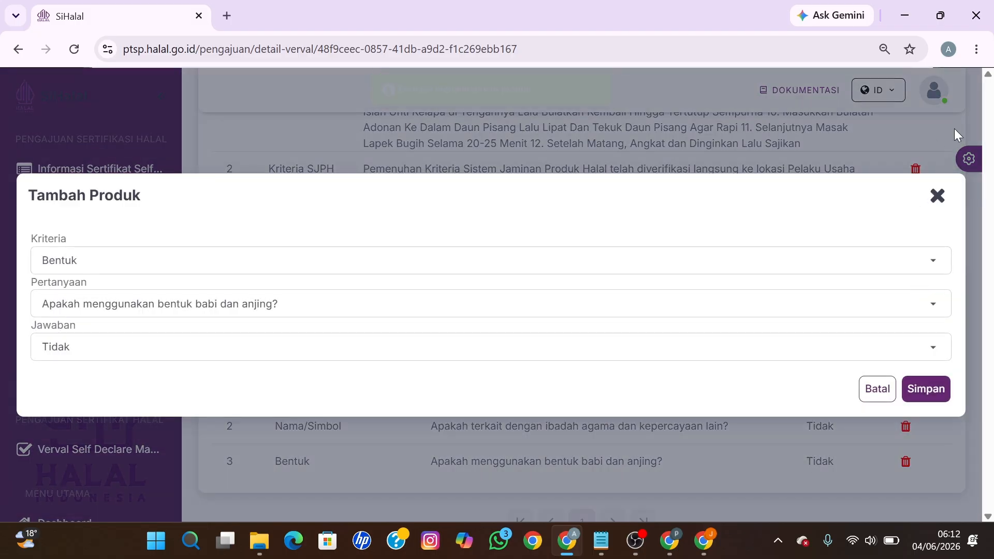
left_click(310, 265)
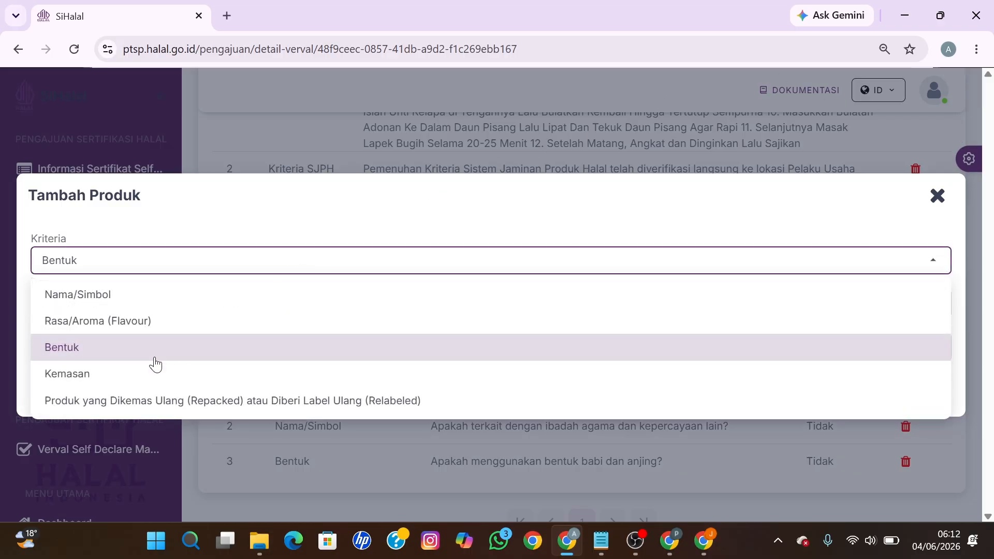
left_click(111, 377)
left_click(103, 307)
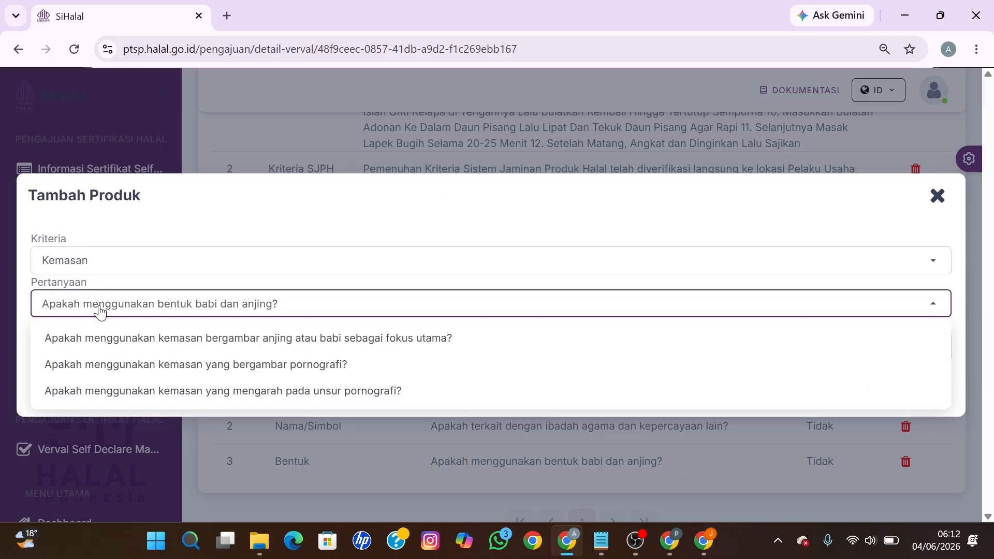
left_click(169, 343)
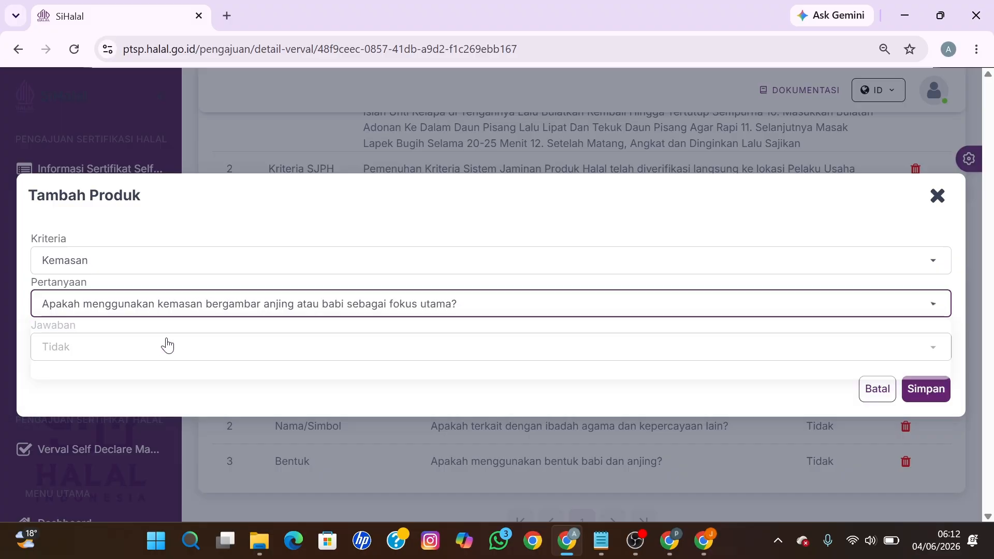
left_click(921, 391)
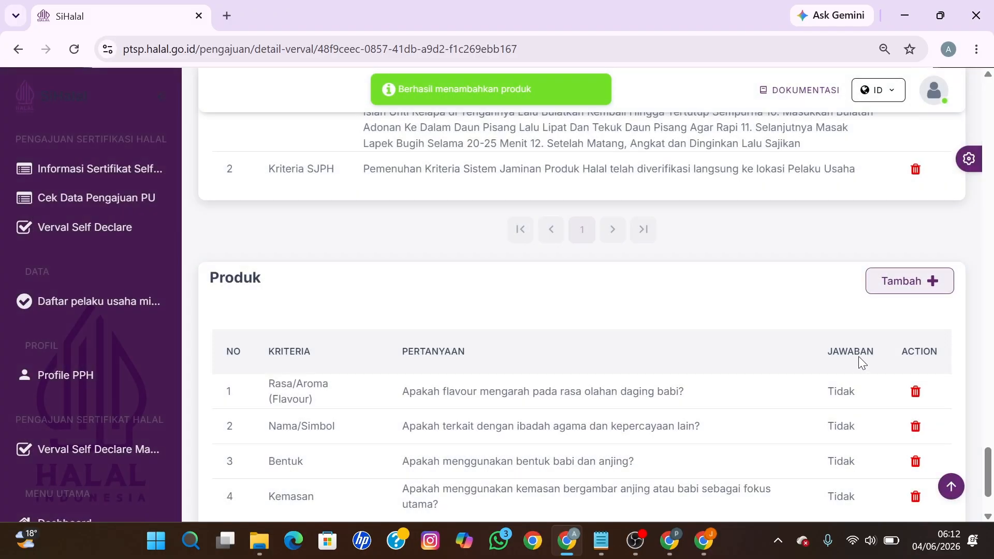
Step: Add the repacked/relabeled product criterion with its halal certificate question
left_click(924, 288)
left_click(278, 272)
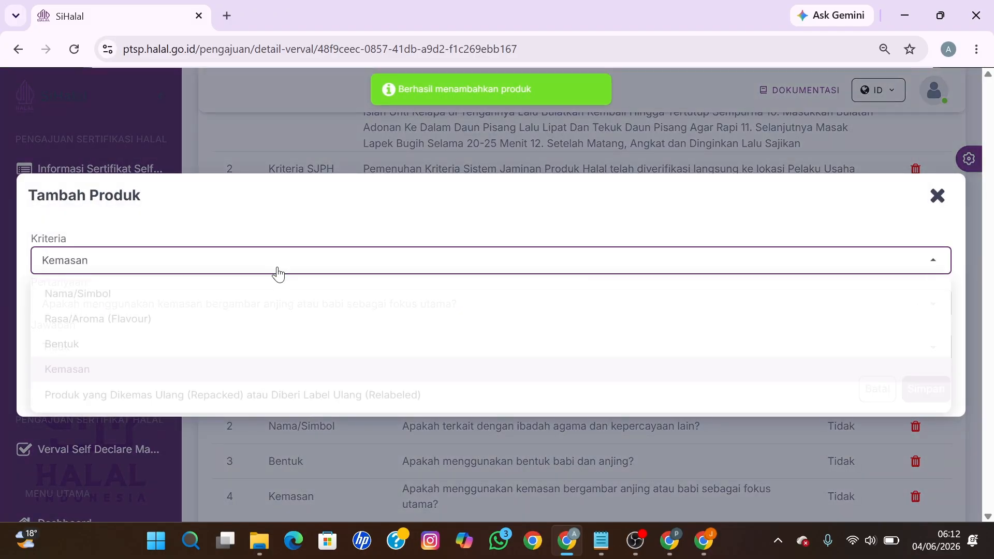
left_click(95, 402)
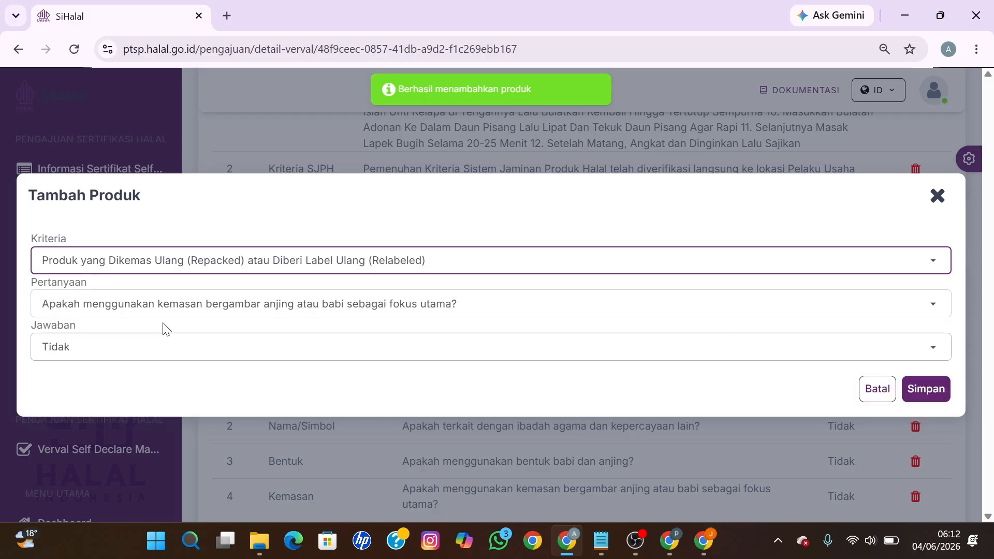
left_click(142, 307)
left_click(149, 343)
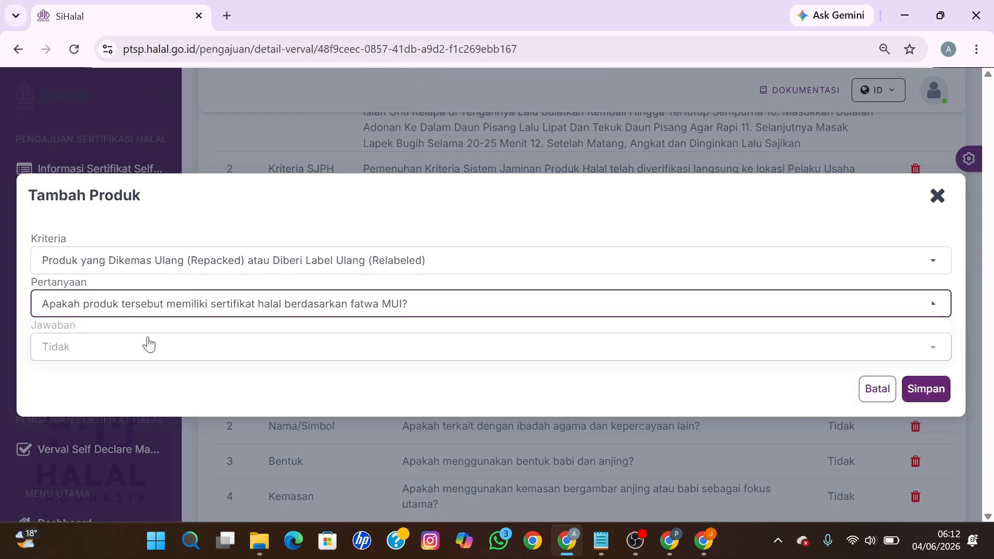
left_click(912, 393)
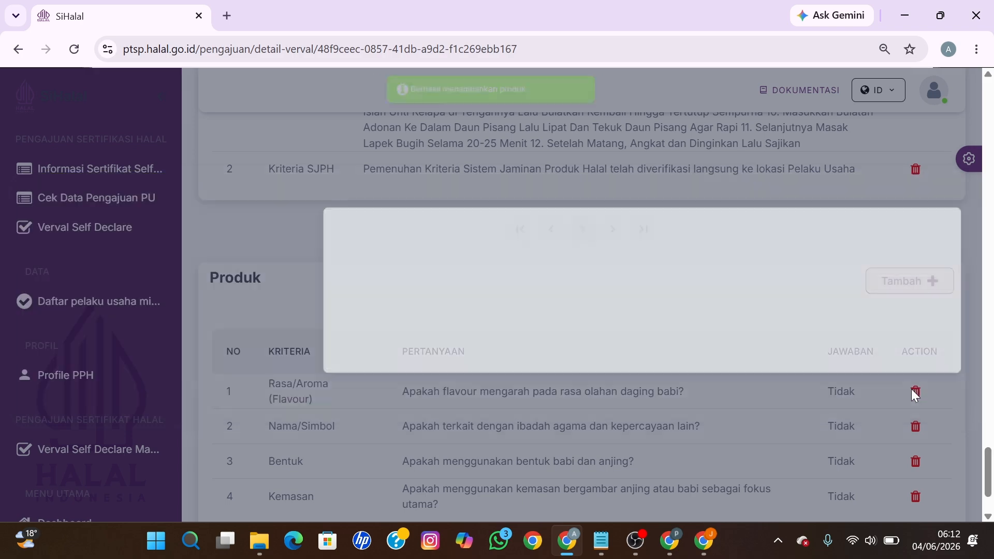
Step: Send the verified application from Detail Proses Verval, confirming Kirim in Kirim Pengajuan
left_click_drag(989, 458, 988, 182)
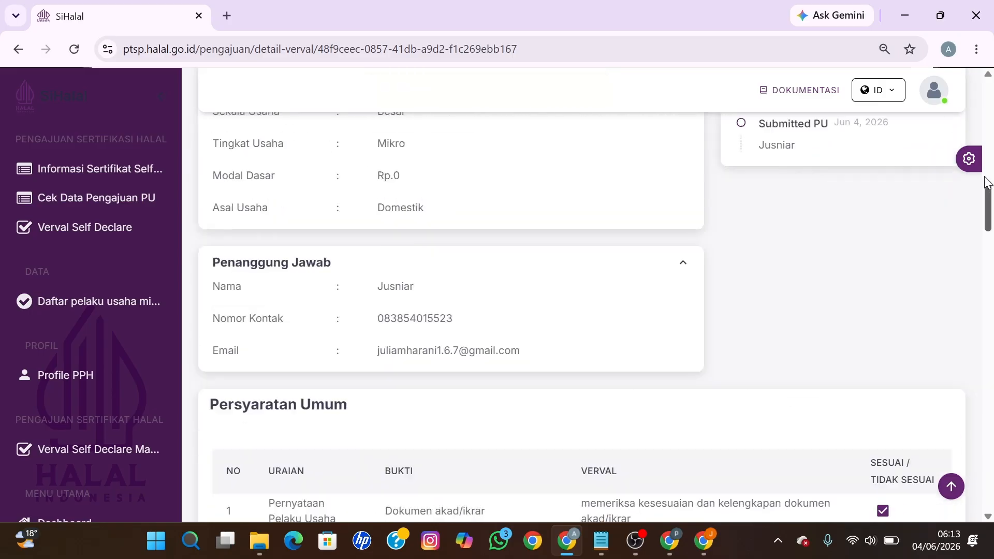
scroll(988, 182, "up", 10)
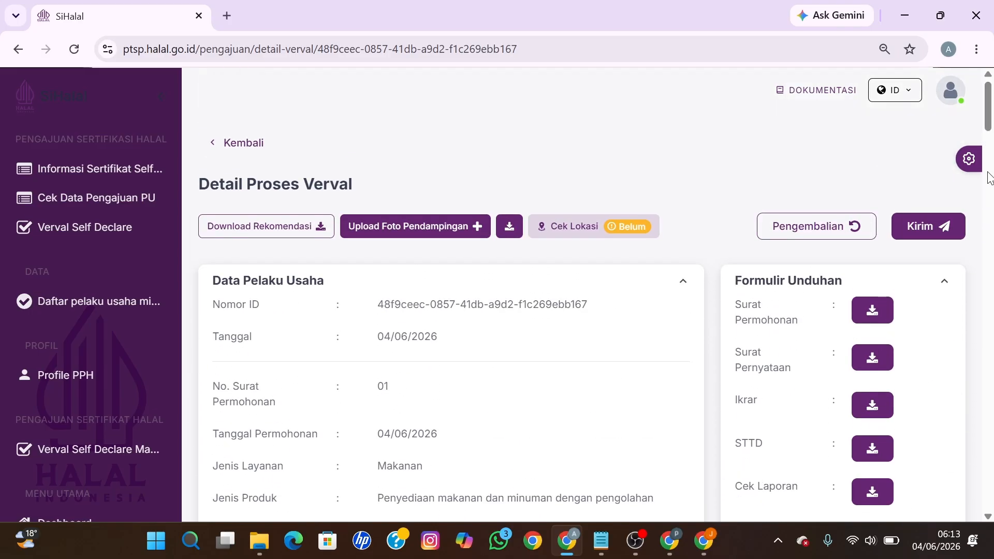
left_click(937, 231)
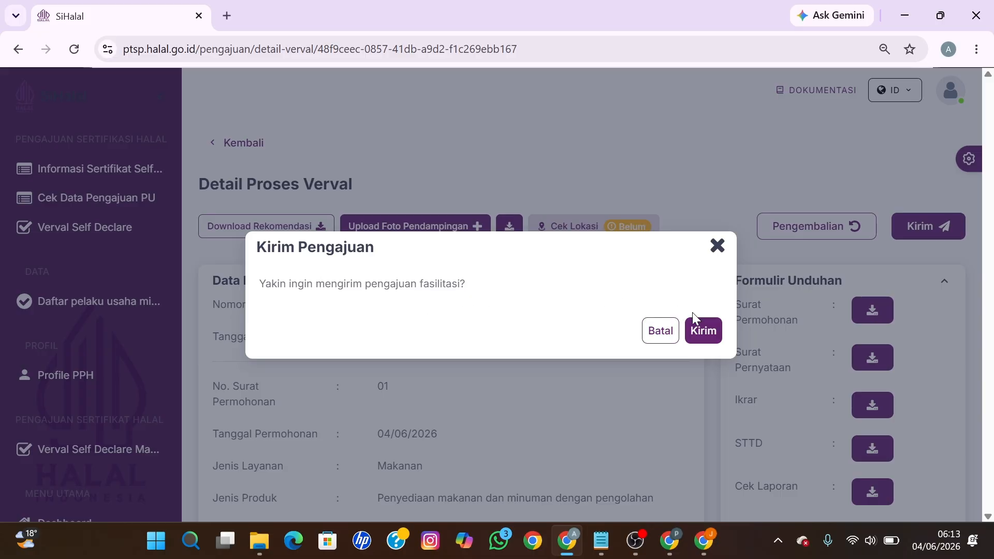
left_click(701, 334)
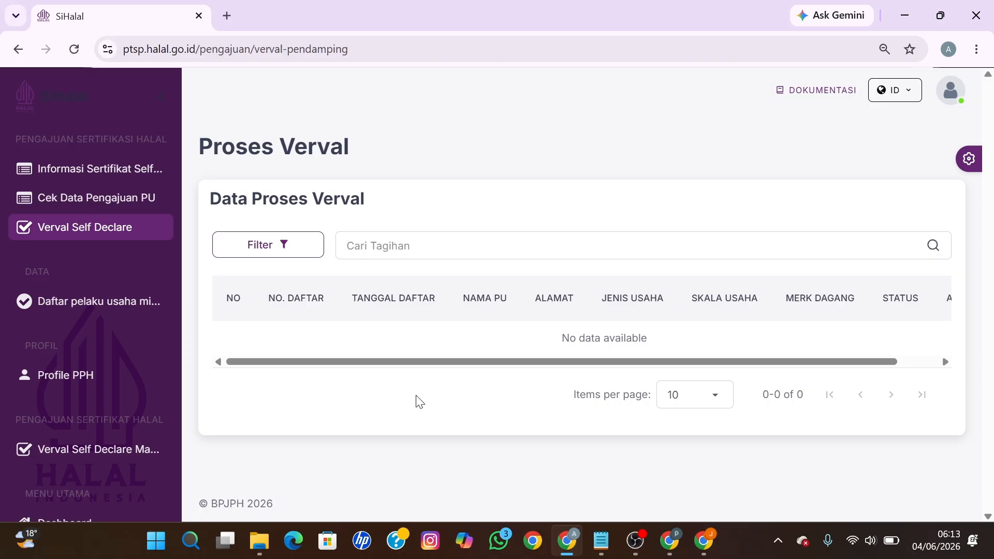
Step: Open Informasi Sertifikat Self Declare and scroll Daftar Sertifikat to its brand and payment-status columns
left_click(106, 171)
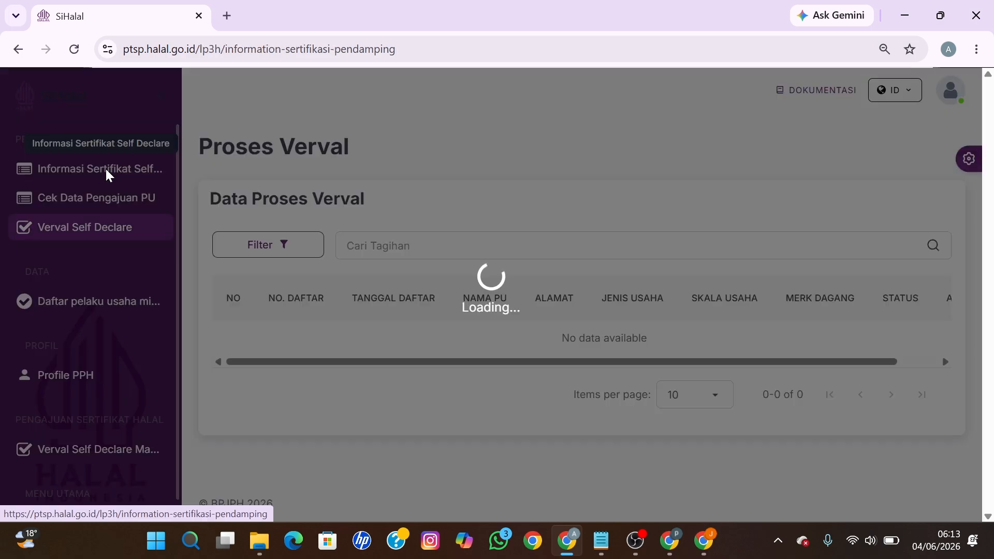
scroll(484, 348, "down", 3)
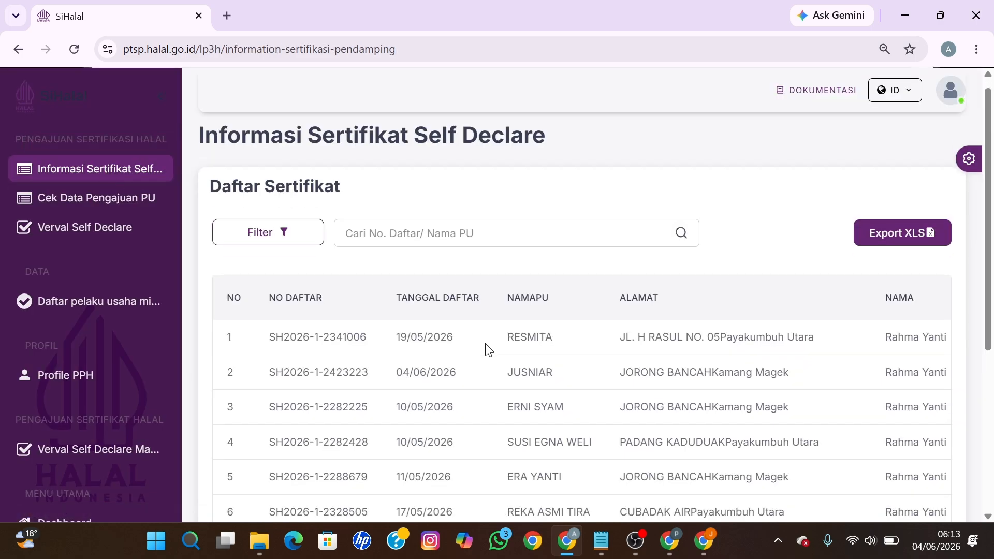
scroll(492, 396, "down", 3)
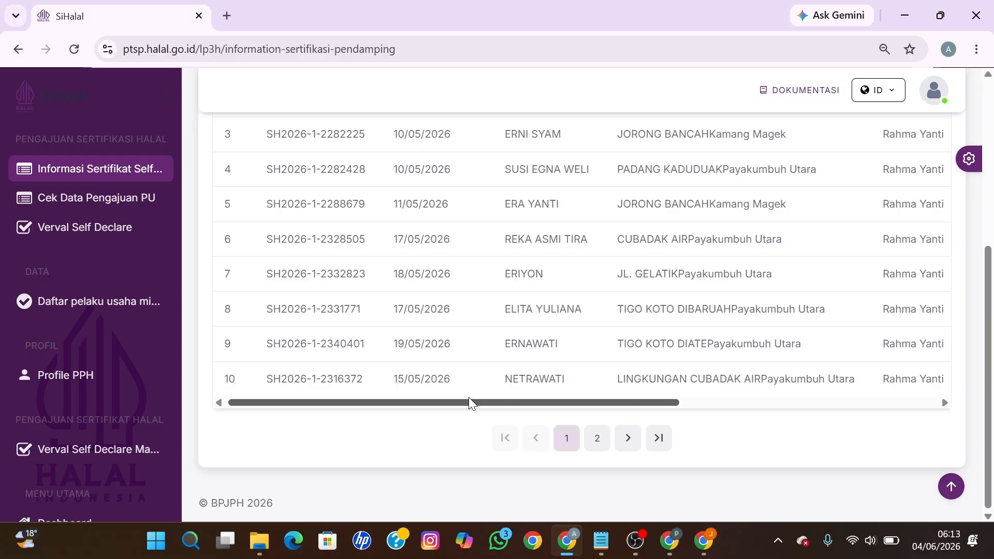
left_click_drag(467, 398, 450, 412)
scroll(449, 411, "up", 5)
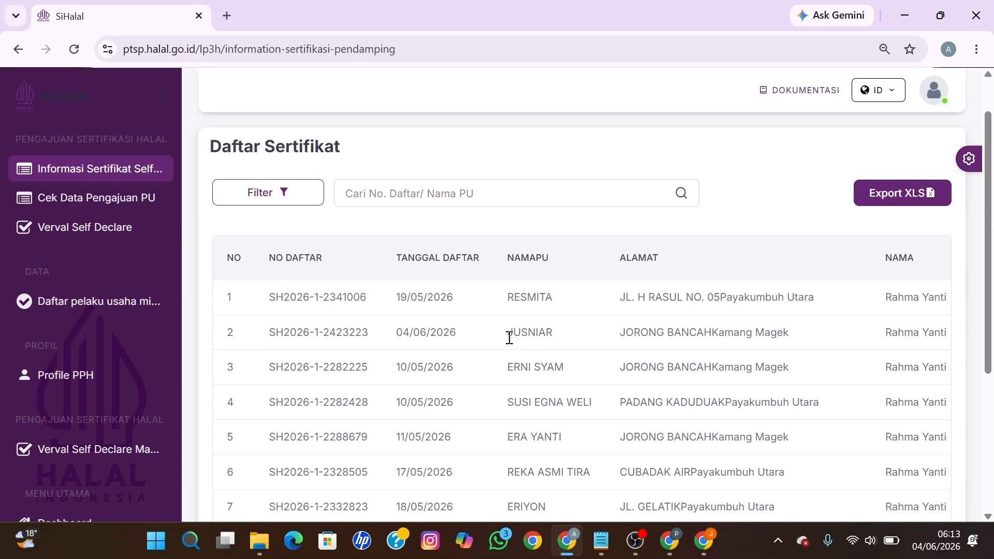
left_click_drag(290, 331, 561, 345)
scroll(561, 348, "down", 5)
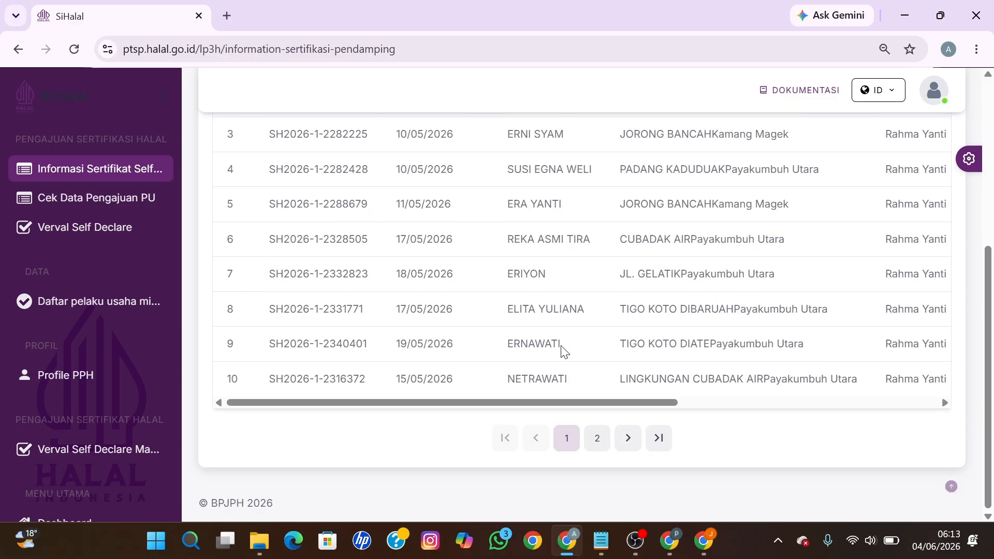
left_click_drag(524, 399, 894, 408)
scroll(946, 343, "up", 5)
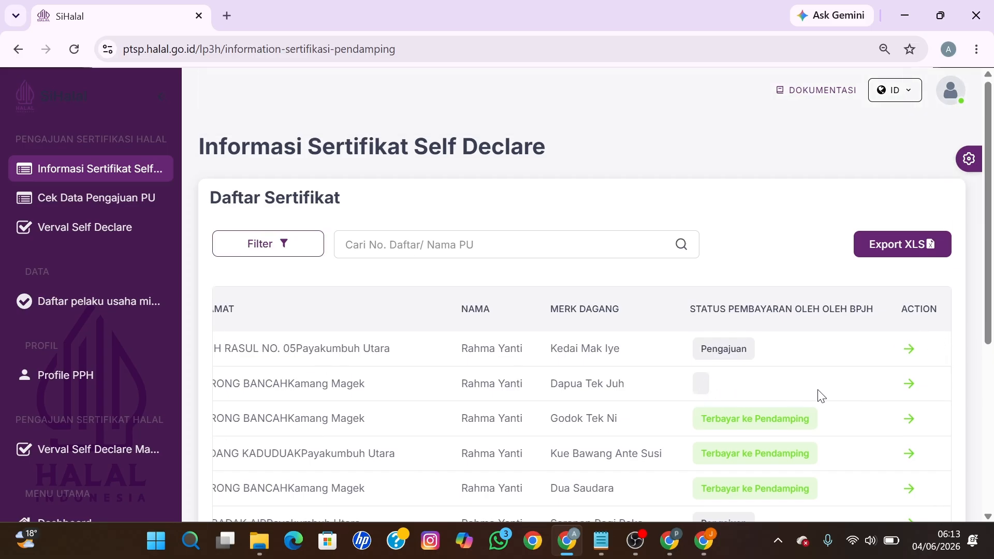
Step: Open the Dapua Tek Juh application details and highlight its Proses P3H status
left_click(909, 385)
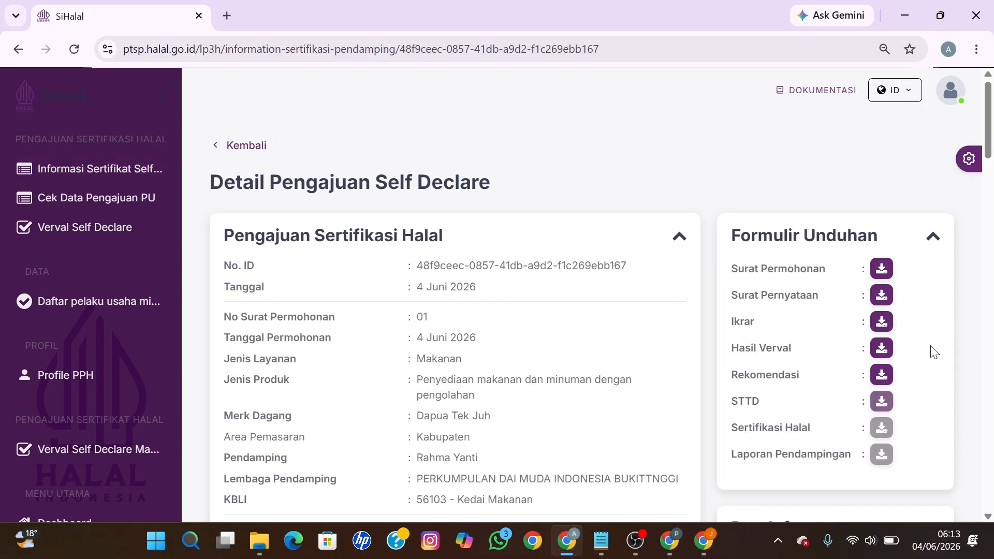
scroll(935, 352, "down", 8)
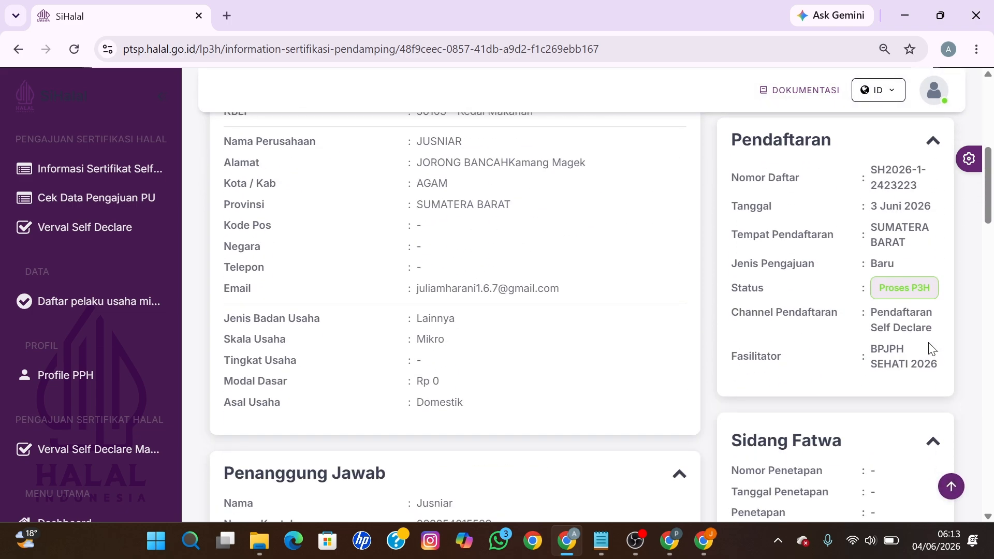
double_click(881, 286)
left_click_drag(929, 287, 948, 291)
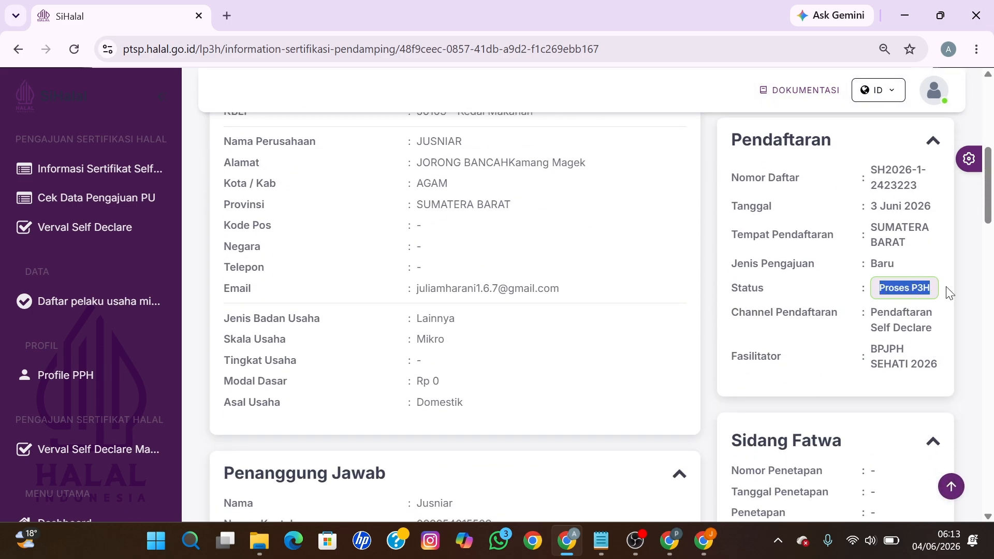
left_click(952, 291)
left_click_drag(880, 288, 934, 294)
left_click(964, 267)
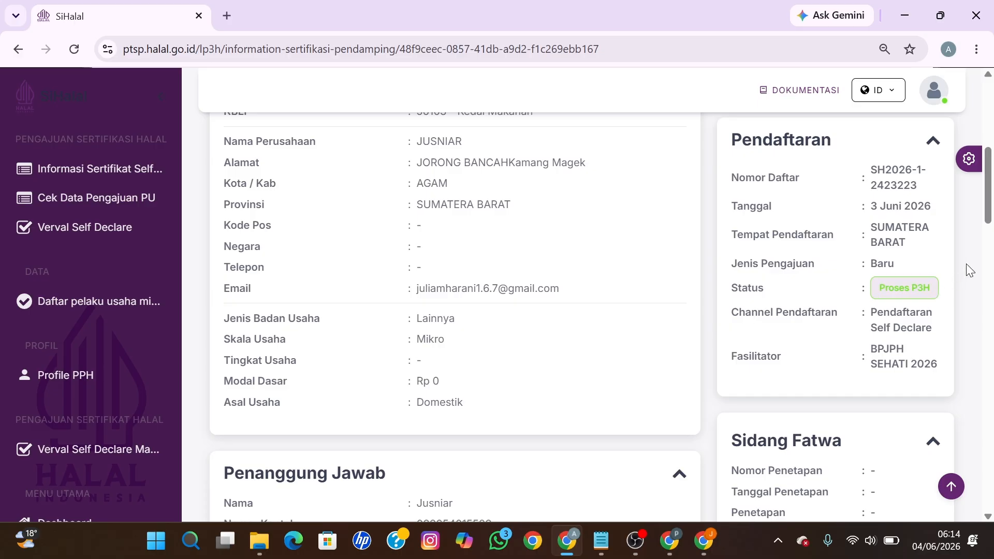
Step: Review the tracking and Lapek Bugih product sections, pointing out the Sertifikasi Halal download entry
scroll(966, 265, "down", 4)
scroll(966, 267, "down", 7)
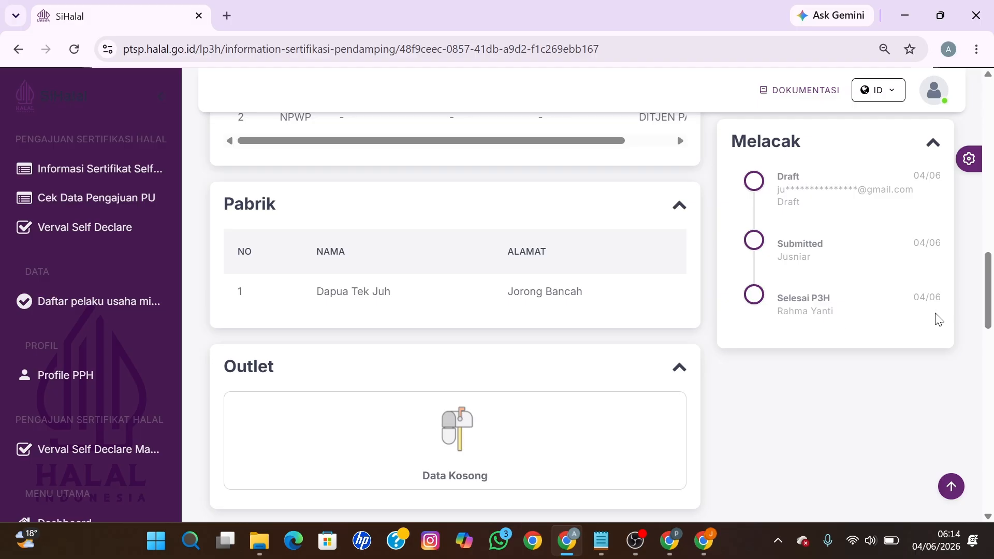
left_click_drag(986, 310, 991, 152)
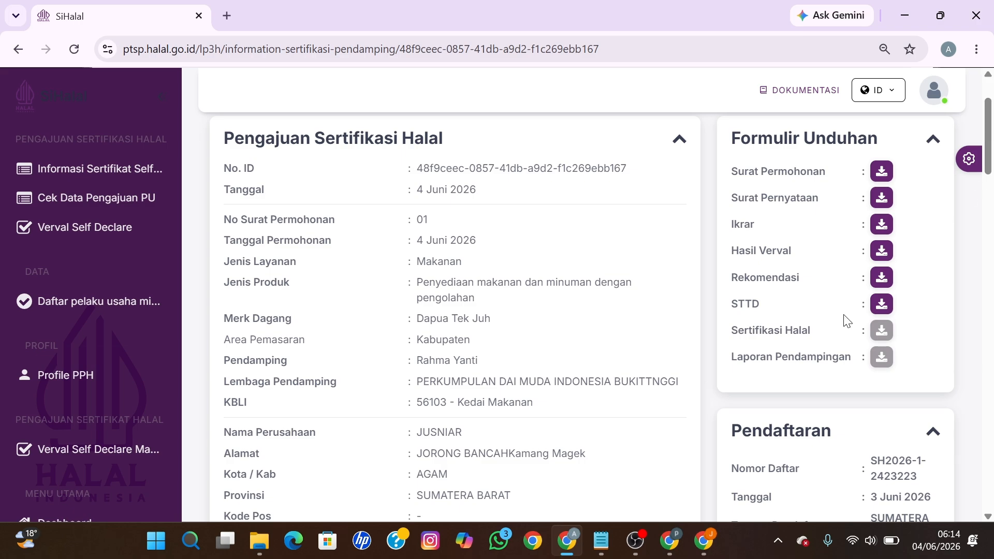
left_click_drag(731, 336, 828, 336)
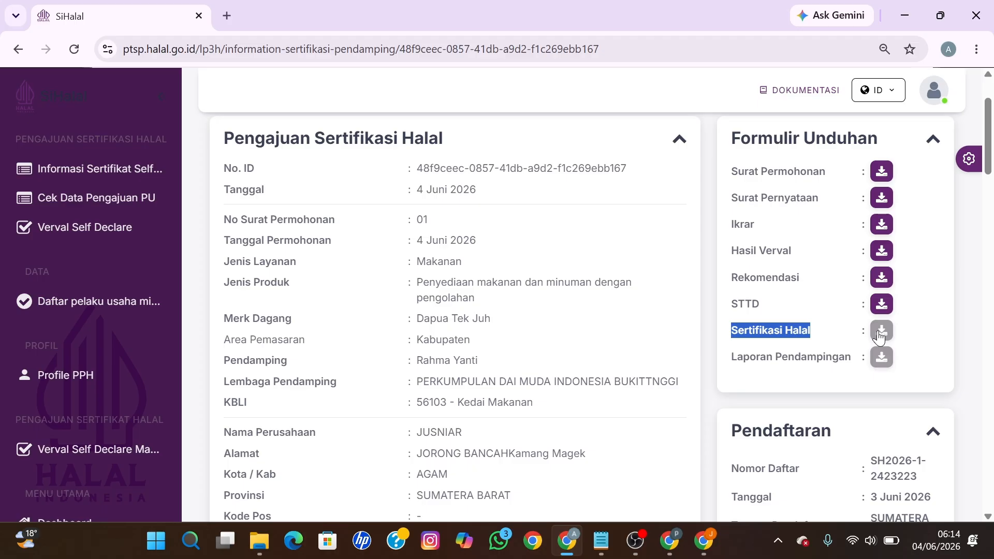
left_click(976, 273)
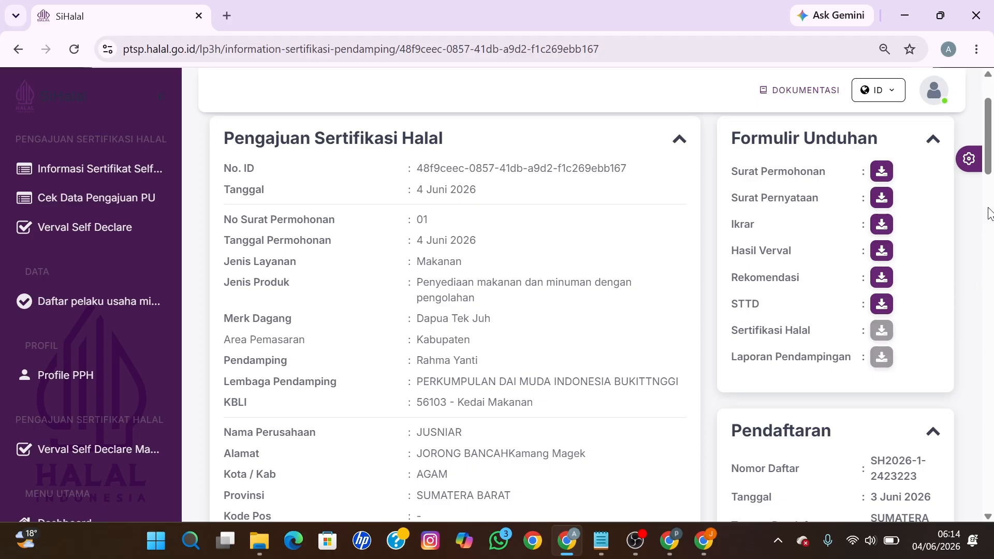
left_click_drag(991, 150, 975, 500)
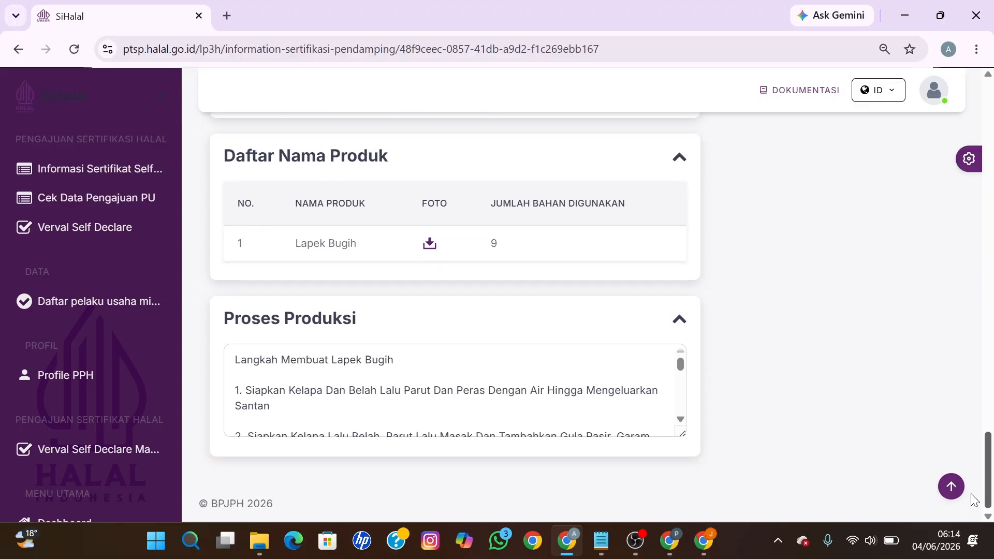